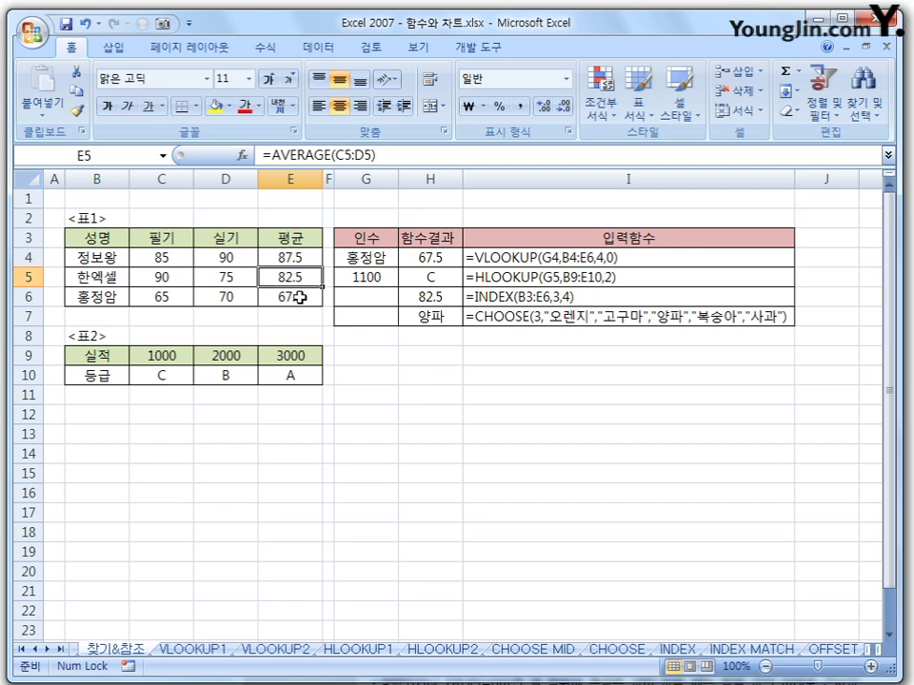
Enter 정보왕 as the VLOOKUP name in G4 and check the result in H4
click(300, 296)
click(379, 266)
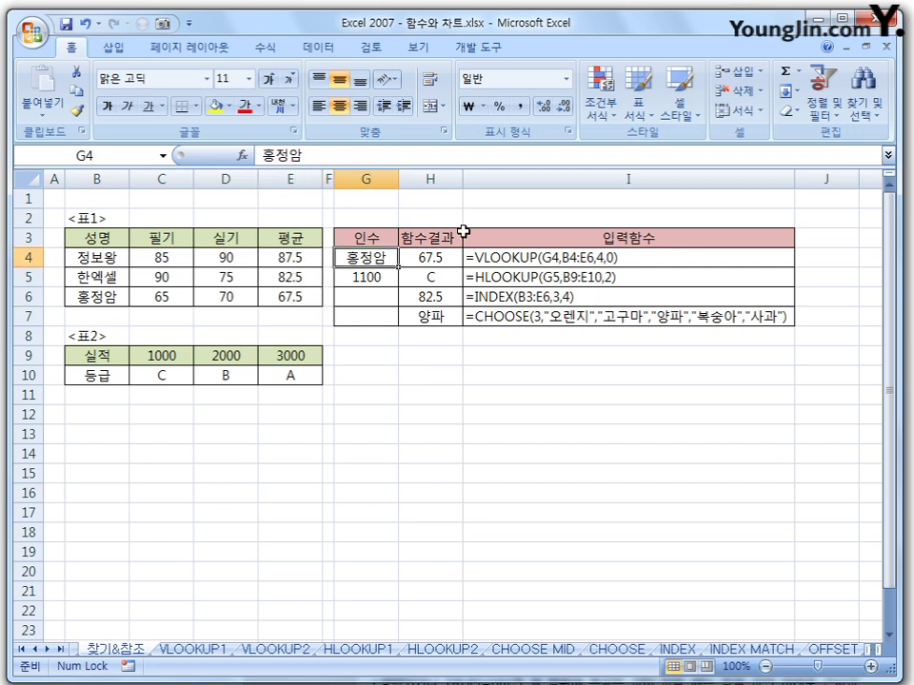
text(정보왕)
key(Return)
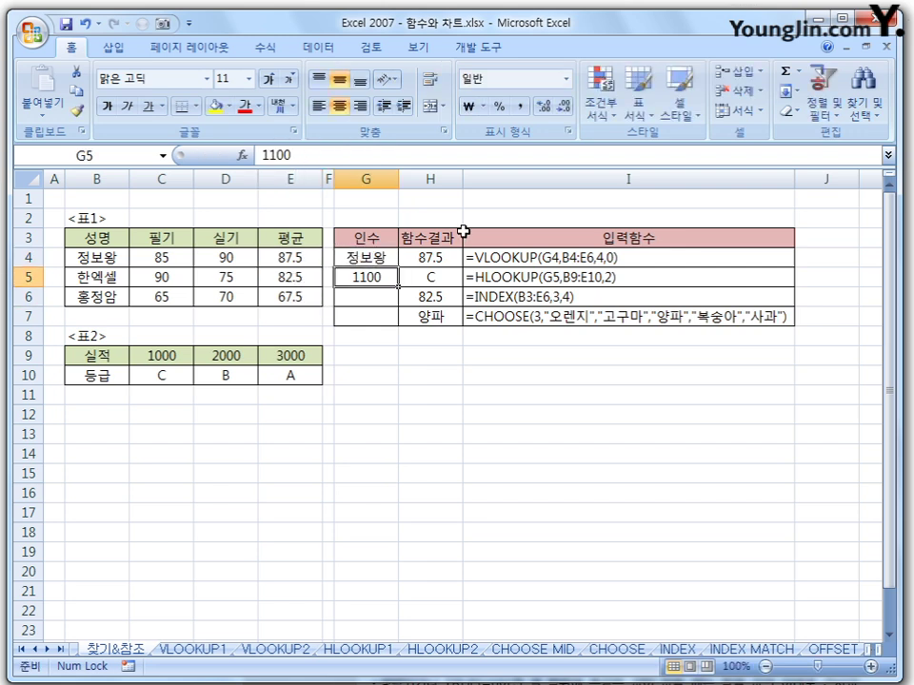
key(Up)
key(Right)
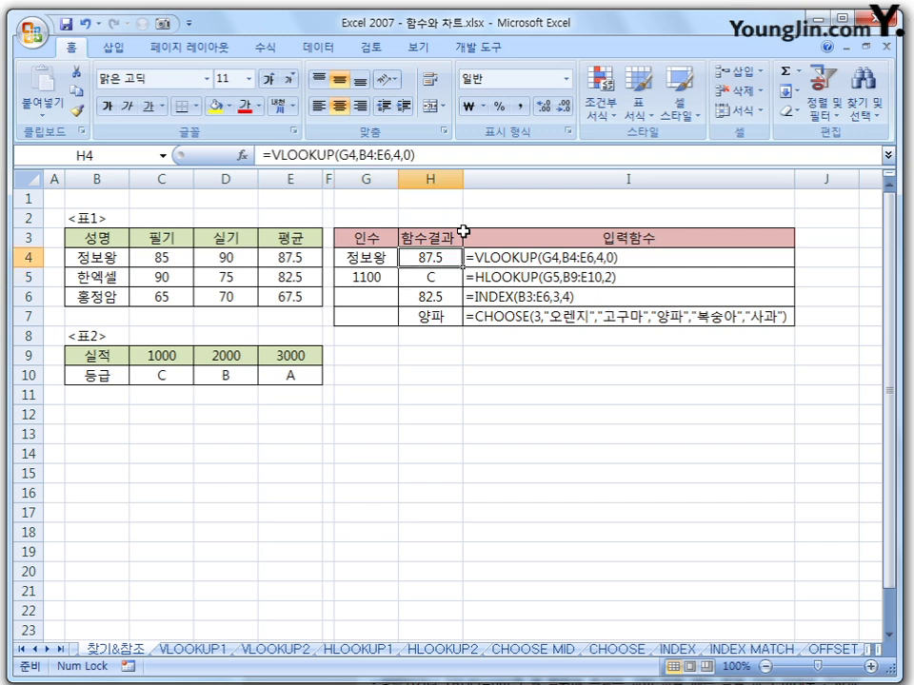
Change the name in G4 to 한엑셀 so H4 returns 82.5
key(Left)
text(한에)
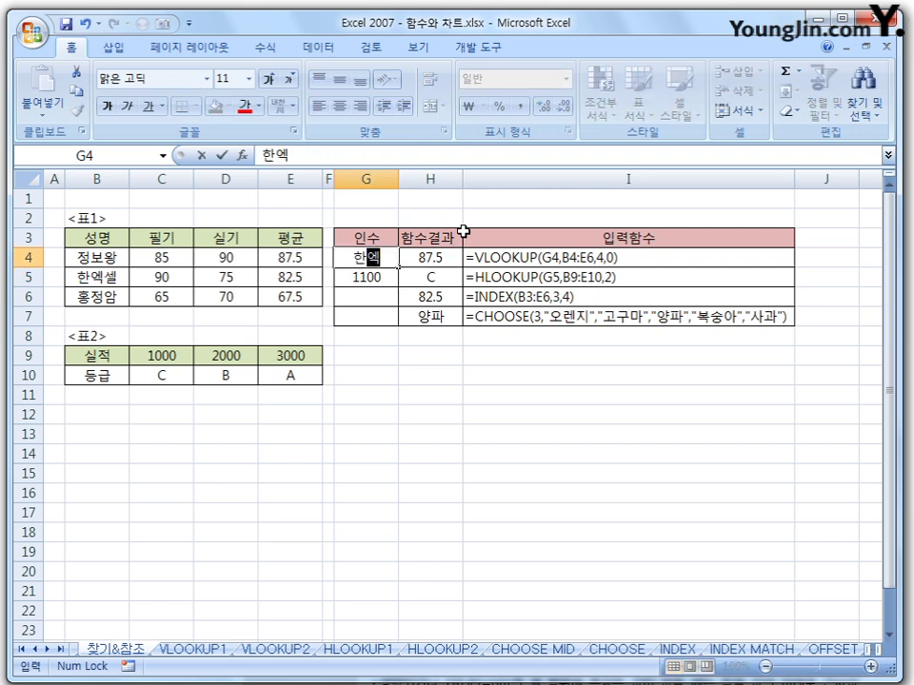
text(셀)
key(Return)
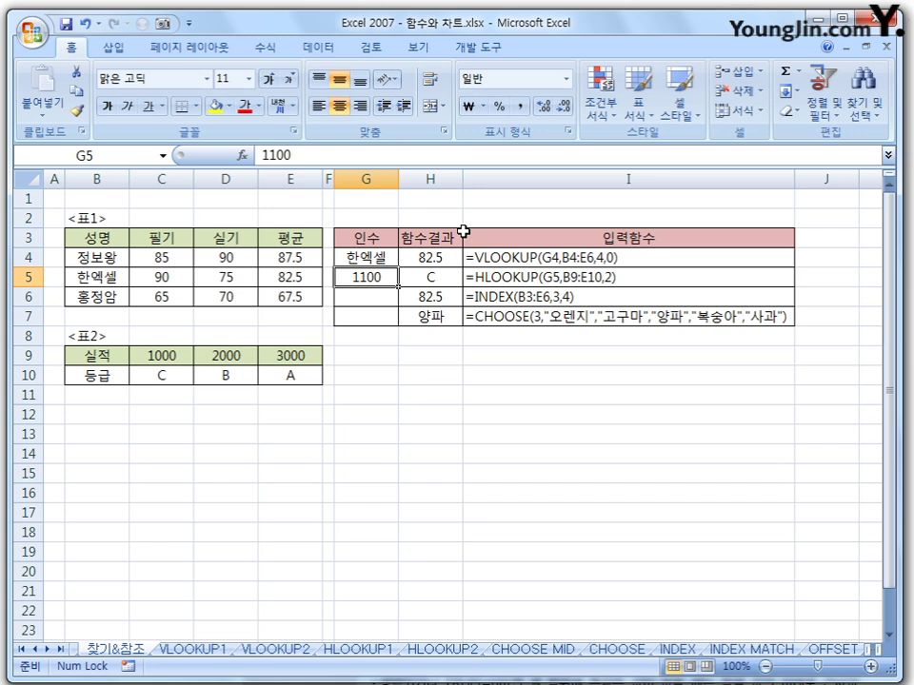
key(Up)
key(Right)
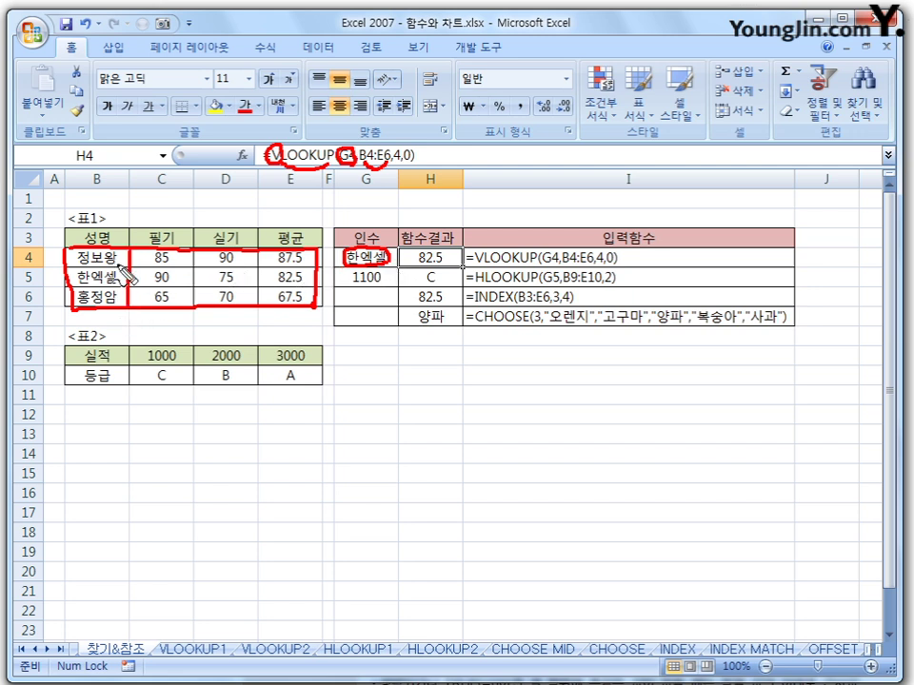
mouse_move(92, 268)
mouse_down()
mouse_move(122, 291)
mouse_move(77, 278)
mouse_move(95, 267)
mouse_move(126, 292)
mouse_up()
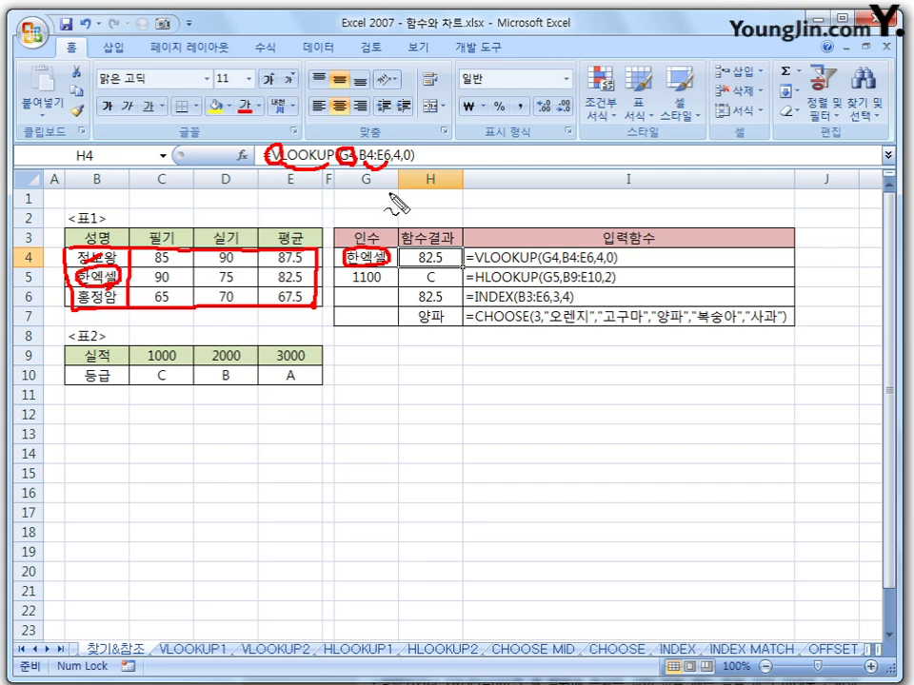
mouse_move(396, 180)
mouse_down()
mouse_move(423, 191)
mouse_move(425, 207)
mouse_up()
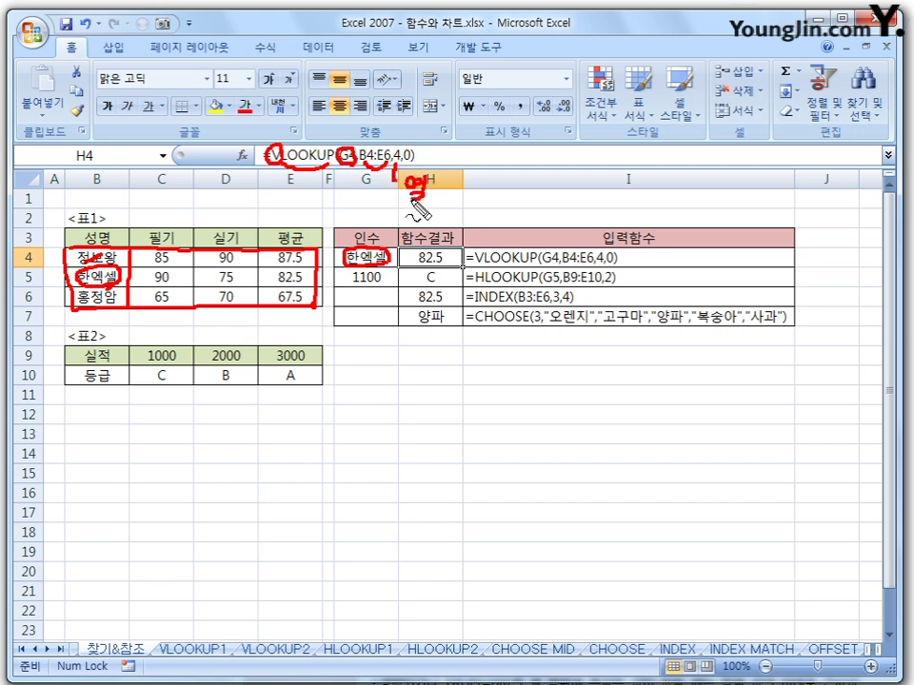
drag(111, 213, 106, 236)
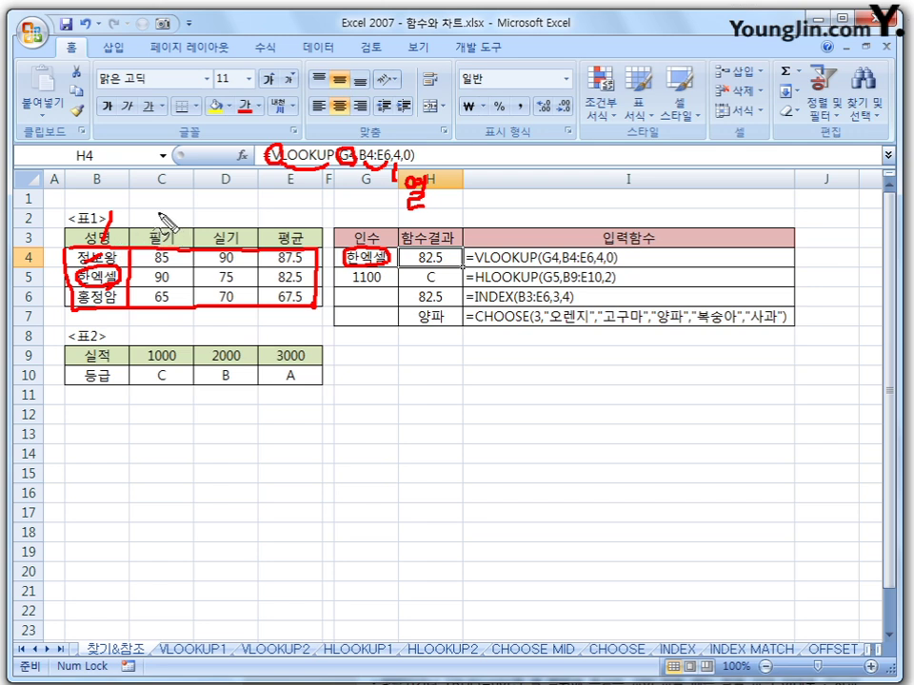
mouse_move(160, 217)
mouse_down()
mouse_move(177, 232)
mouse_move(225, 225)
mouse_move(221, 237)
mouse_up()
mouse_move(287, 211)
mouse_down()
mouse_move(303, 228)
mouse_move(296, 238)
mouse_up()
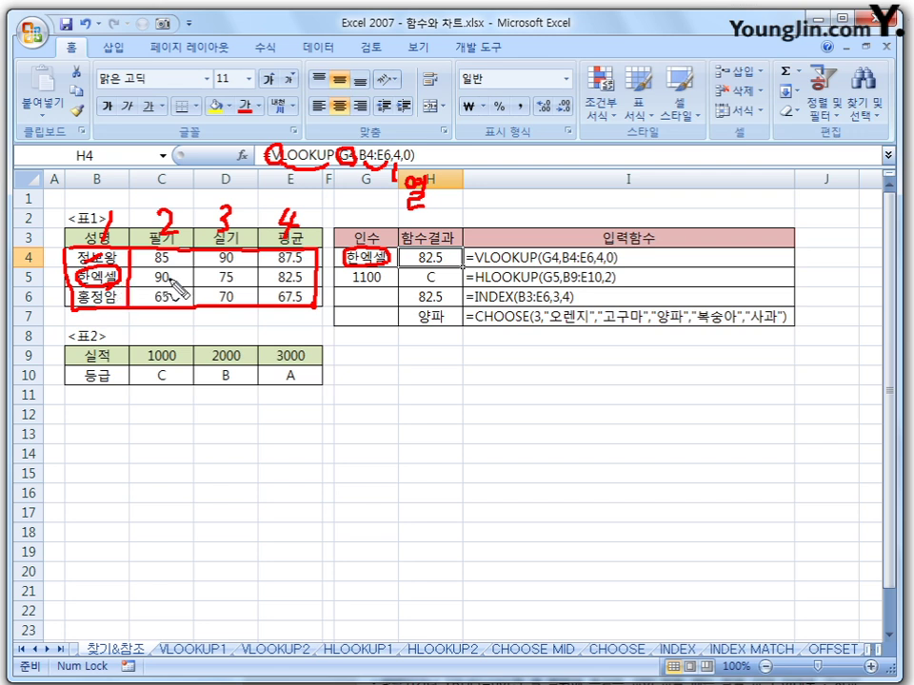
mouse_move(307, 284)
mouse_down()
mouse_move(270, 287)
mouse_move(296, 282)
mouse_up()
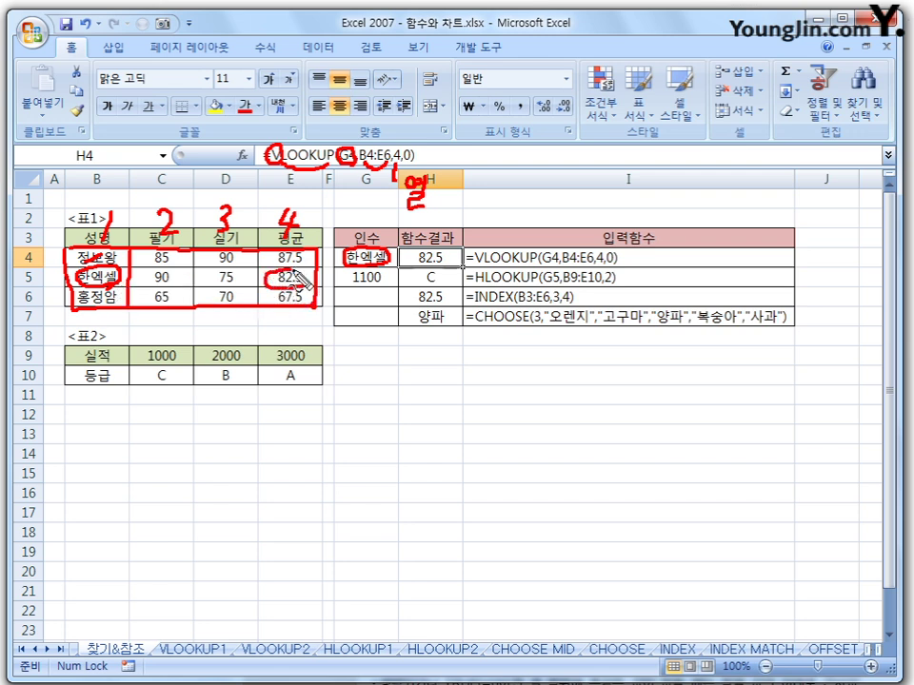
mouse_move(453, 266)
mouse_down()
mouse_move(419, 274)
mouse_move(431, 253)
mouse_up()
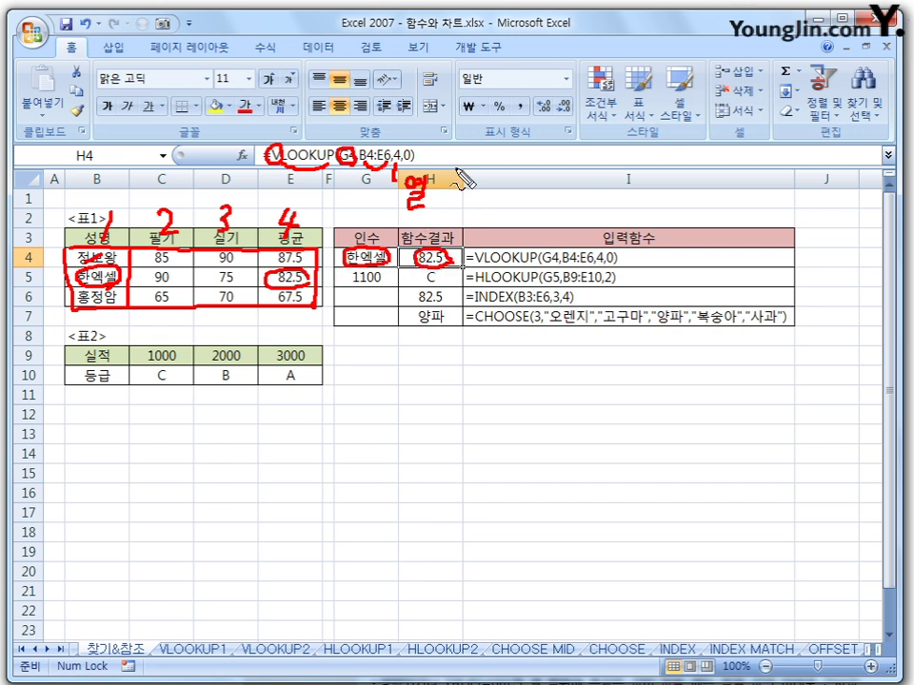
mouse_move(416, 155)
mouse_down()
mouse_move(520, 188)
mouse_move(539, 158)
mouse_move(541, 194)
mouse_move(581, 190)
mouse_move(571, 202)
mouse_move(588, 208)
mouse_up()
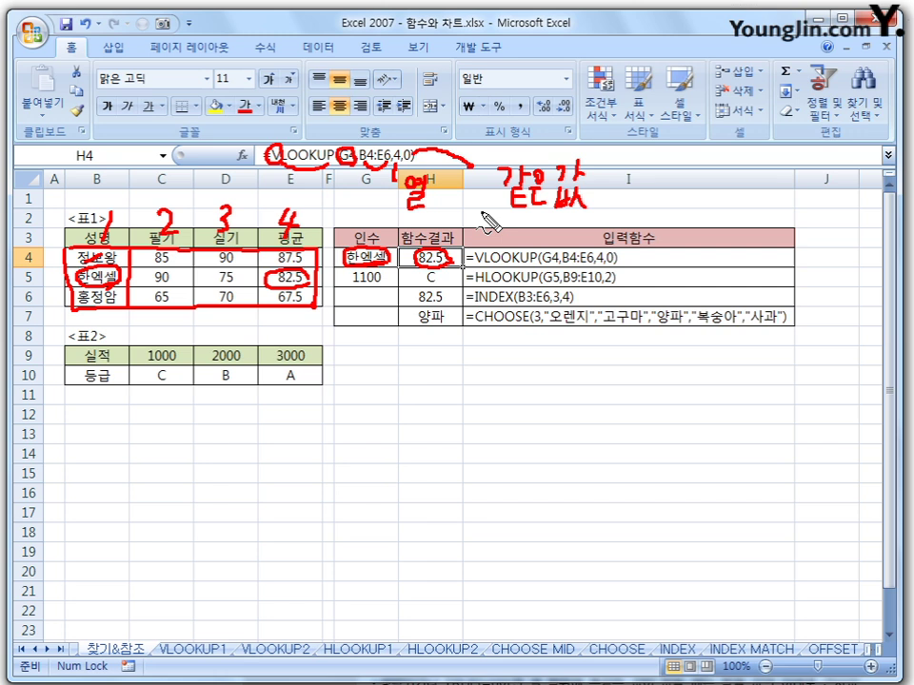
key(Escape)
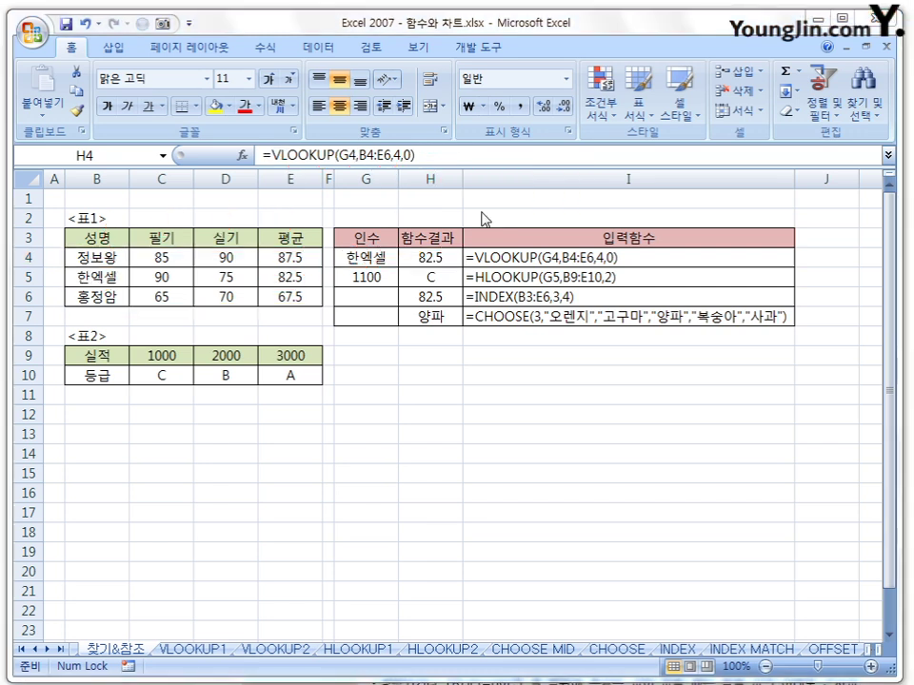
click(365, 258)
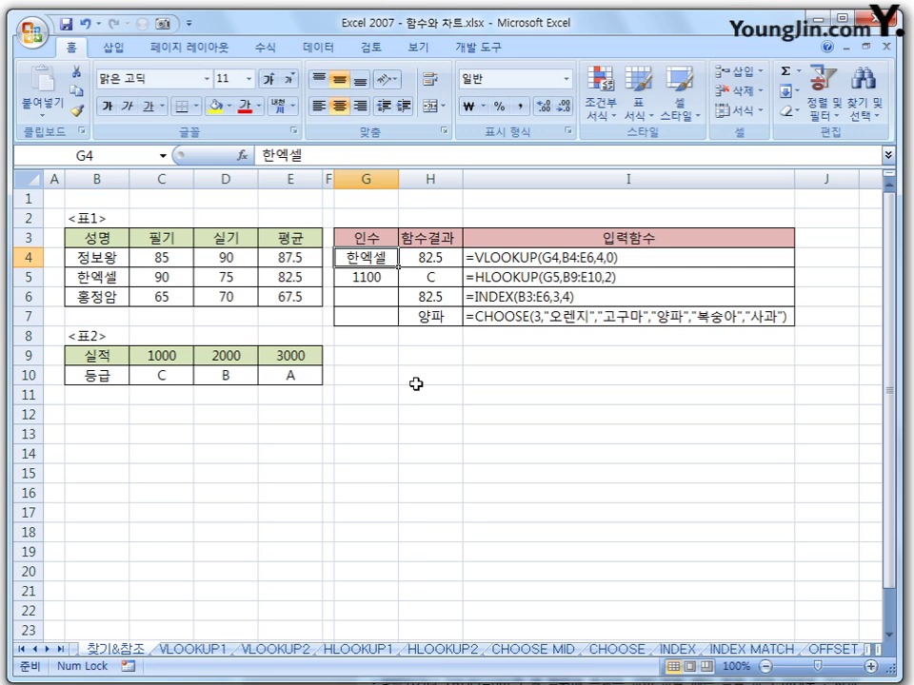
text(홍태서)
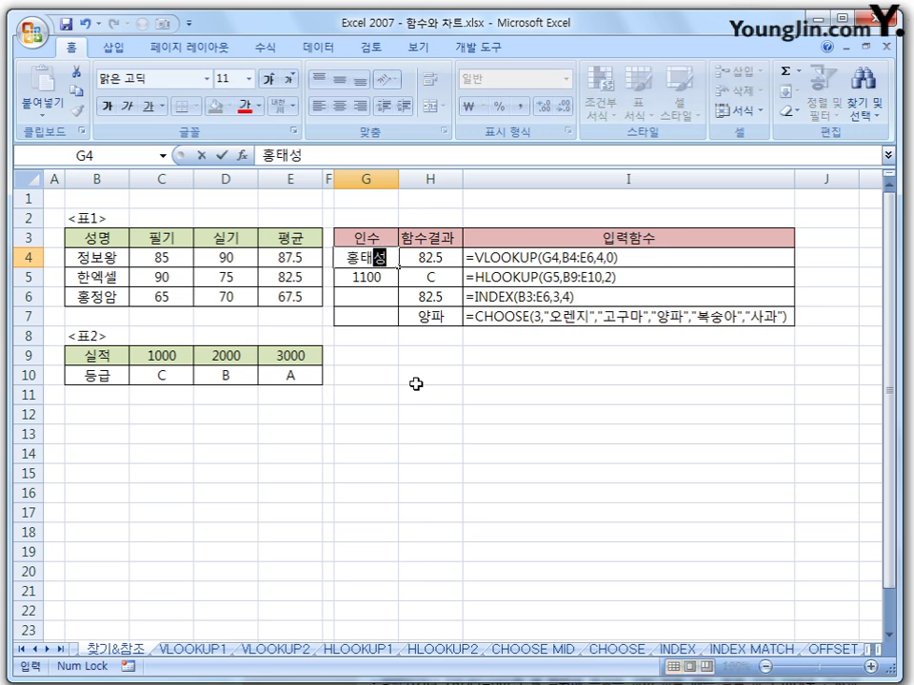
key(Return)
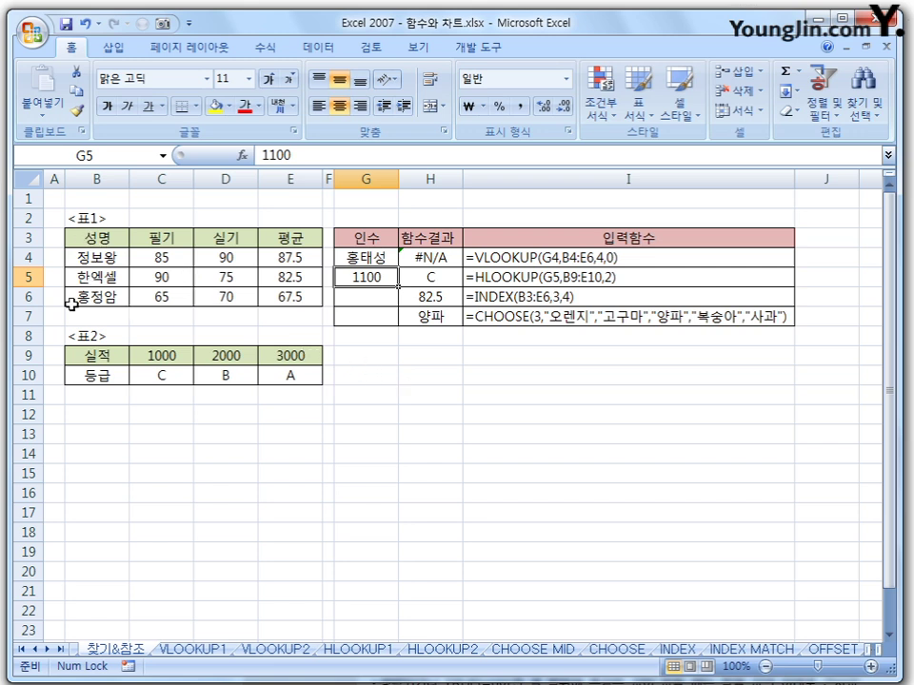
click(424, 257)
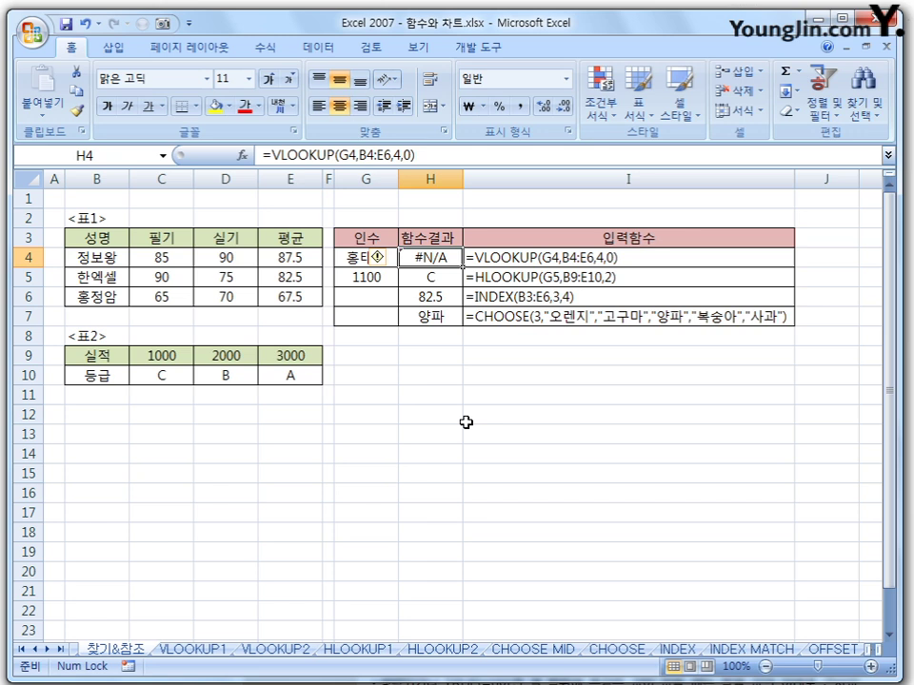
click(465, 422)
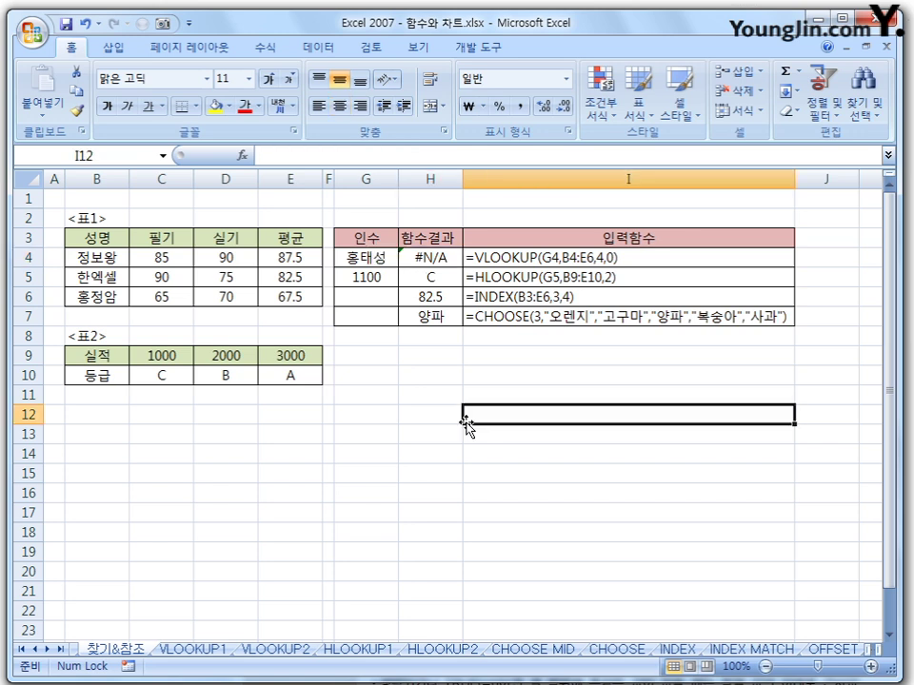
click(353, 258)
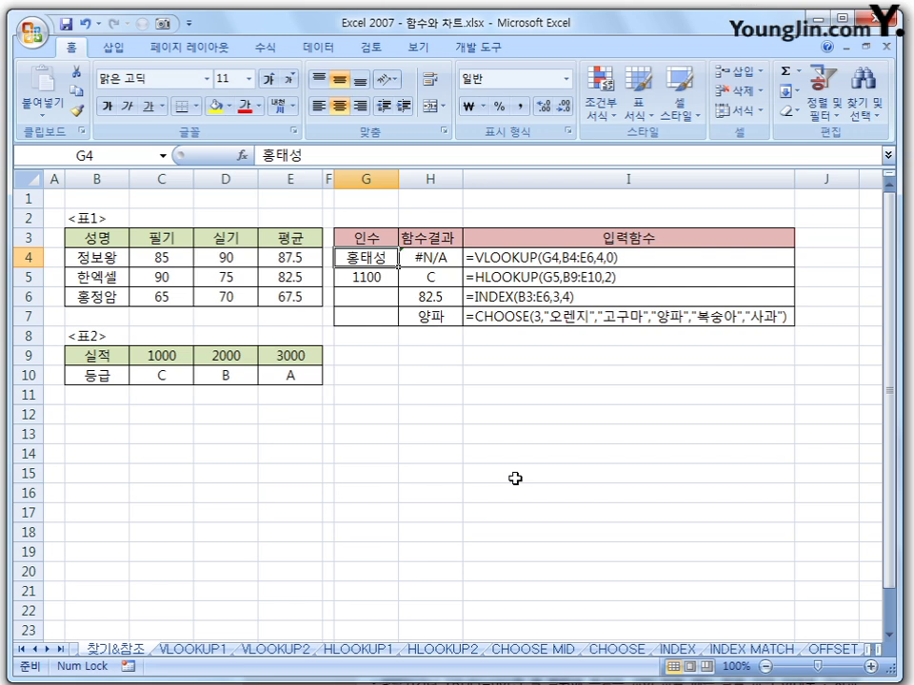
text(홍정암)
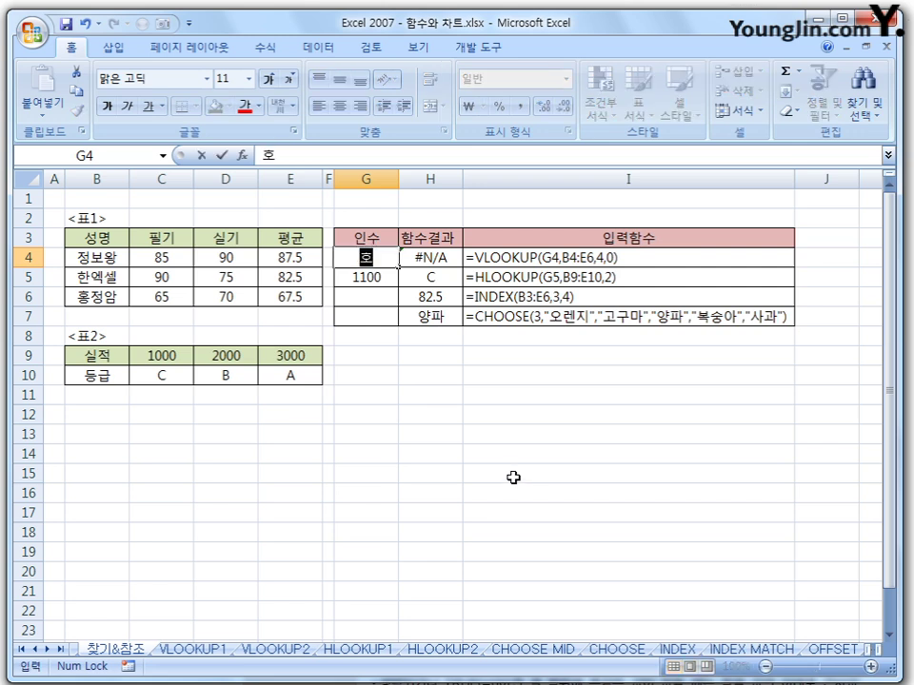
key(Return)
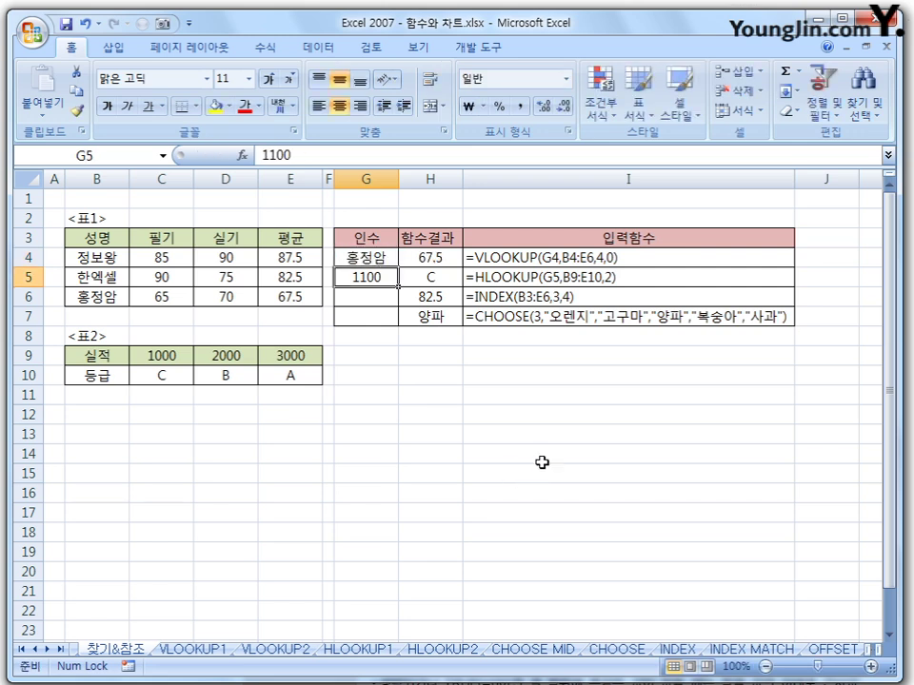
key(Right)
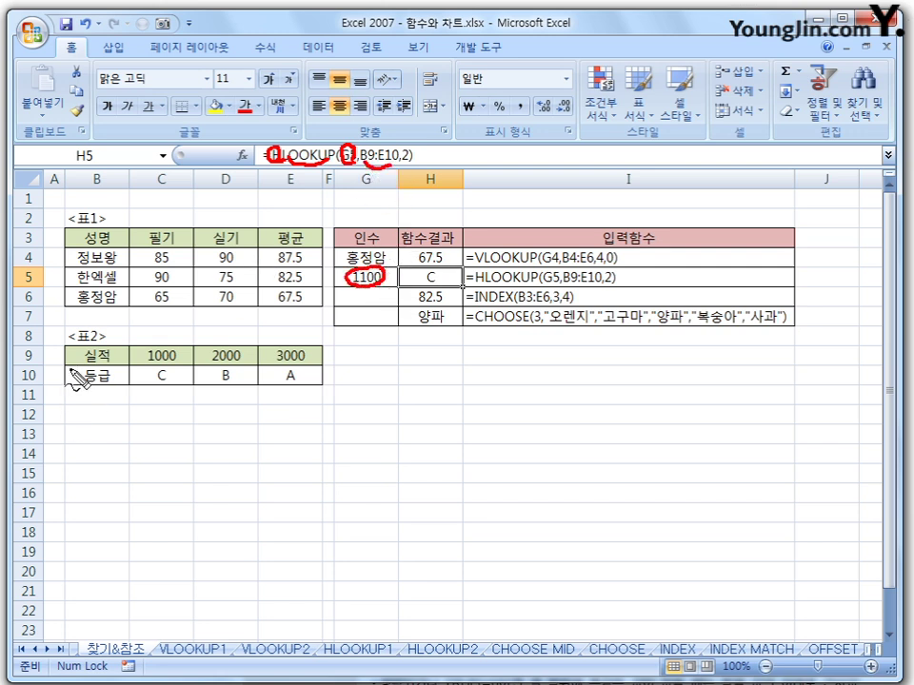
mouse_move(66, 379)
mouse_down()
mouse_move(66, 349)
mouse_move(322, 345)
mouse_move(321, 371)
mouse_move(91, 386)
mouse_move(303, 385)
mouse_up()
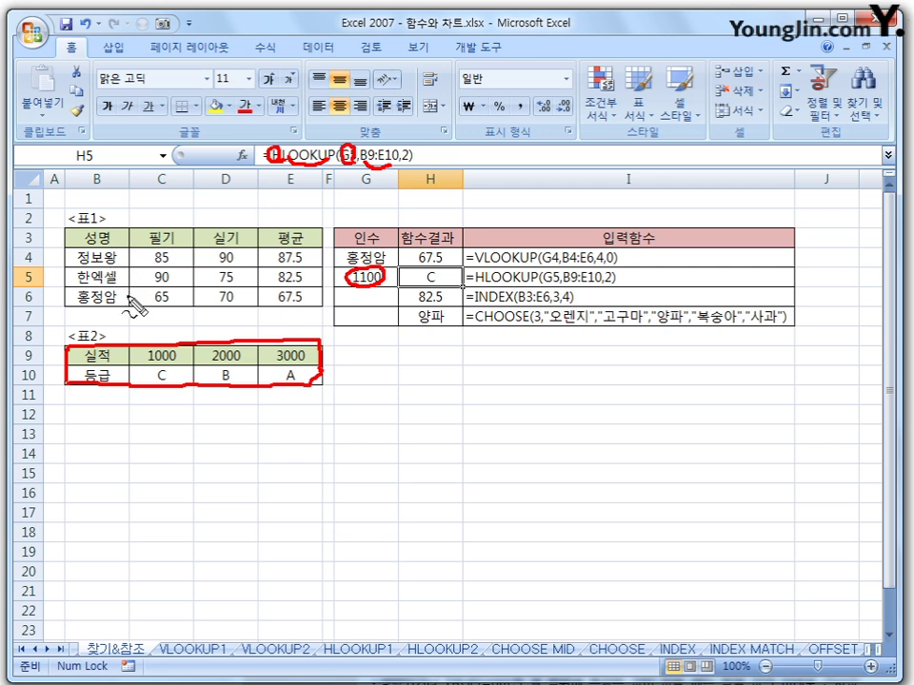
mouse_move(95, 204)
mouse_down()
mouse_move(93, 285)
mouse_move(101, 276)
mouse_up()
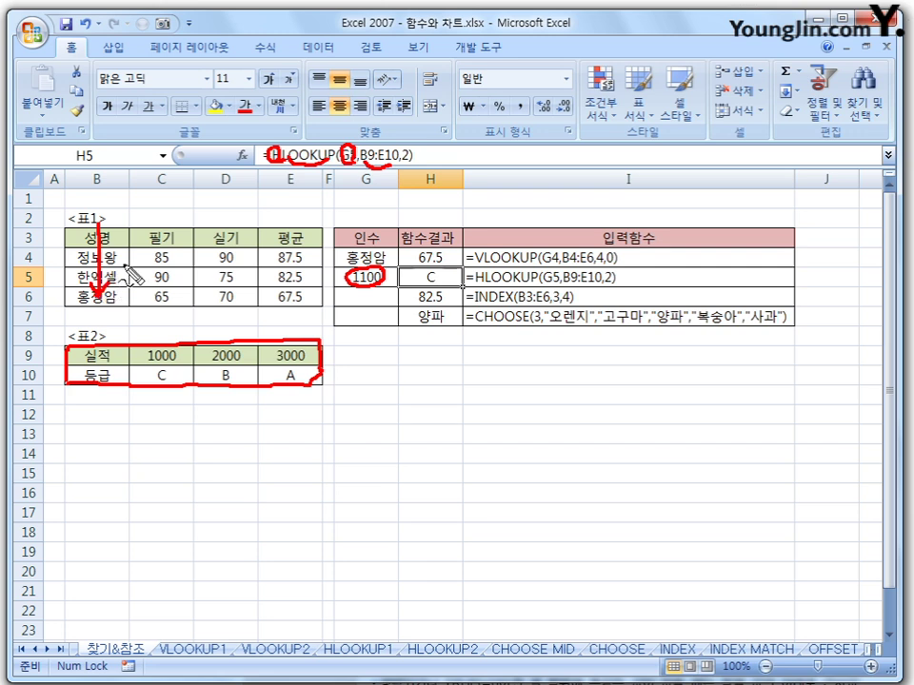
mouse_move(124, 214)
mouse_down()
mouse_move(132, 234)
mouse_move(141, 212)
mouse_up()
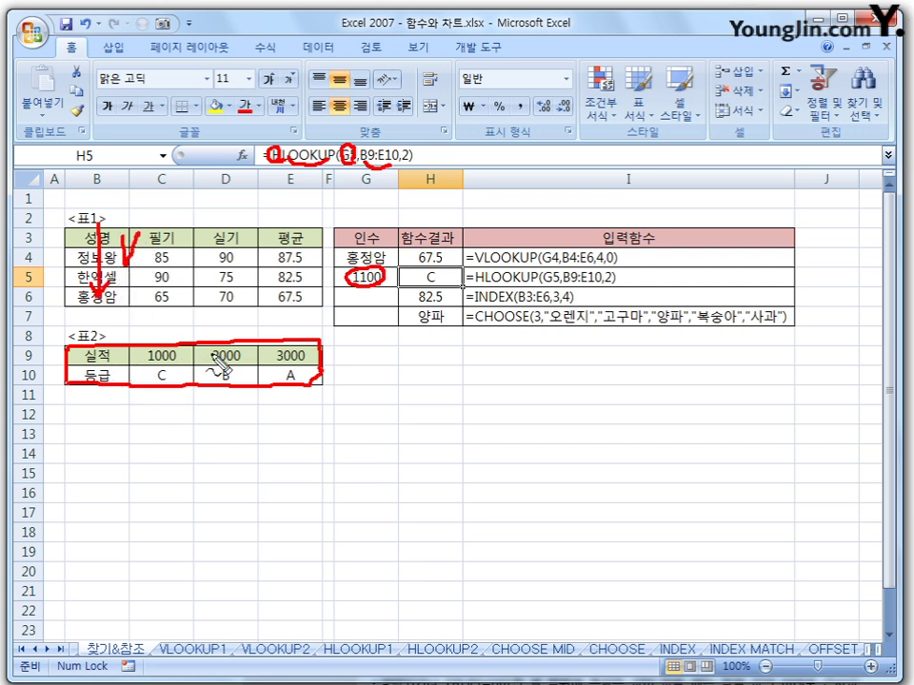
drag(133, 321, 132, 336)
drag(148, 320, 150, 335)
drag(132, 329, 150, 327)
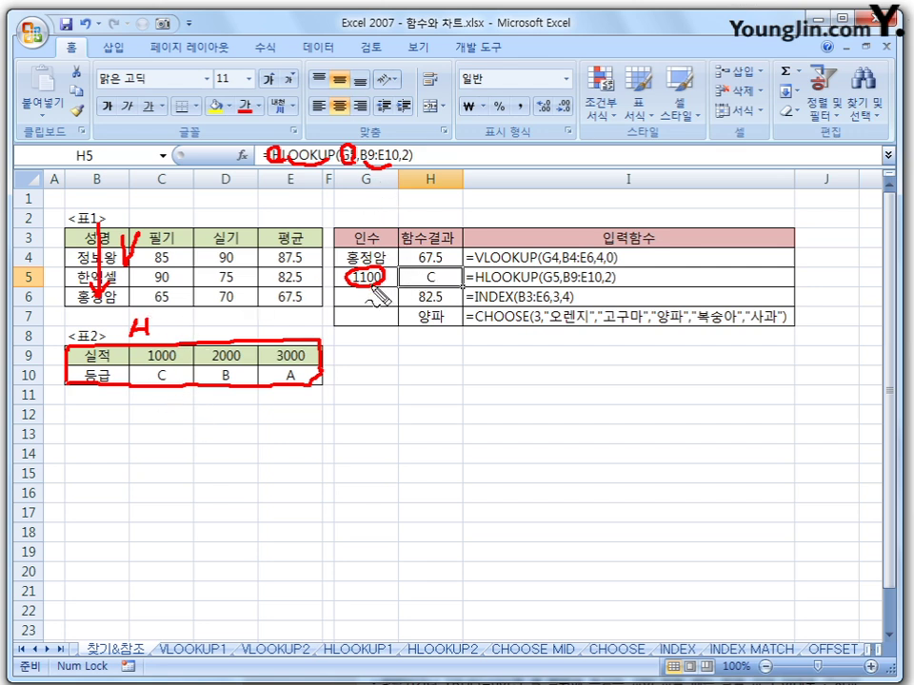
drag(367, 315, 381, 308)
drag(408, 171, 450, 201)
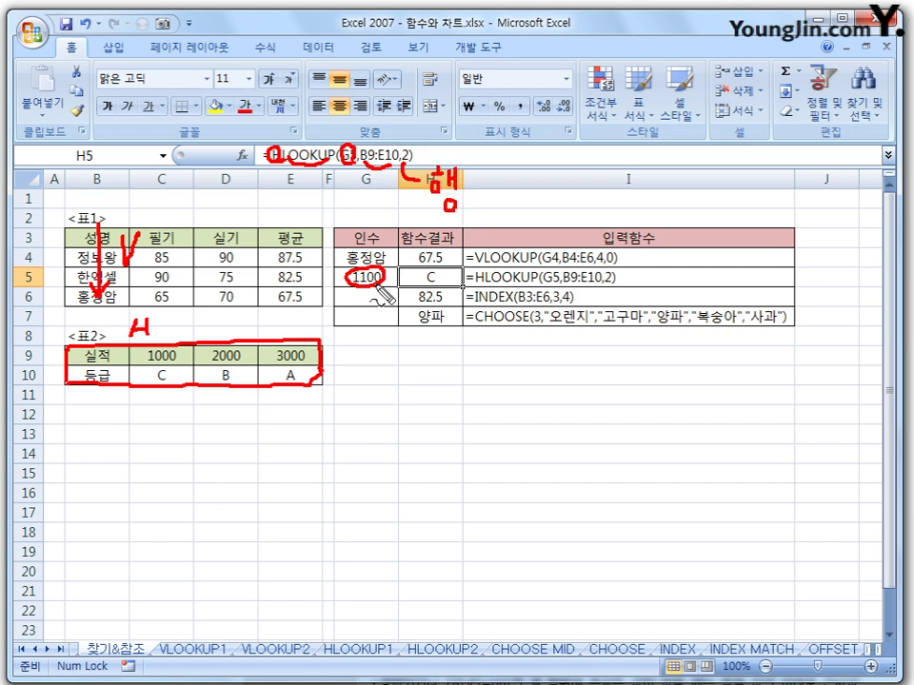
drag(338, 348, 341, 398)
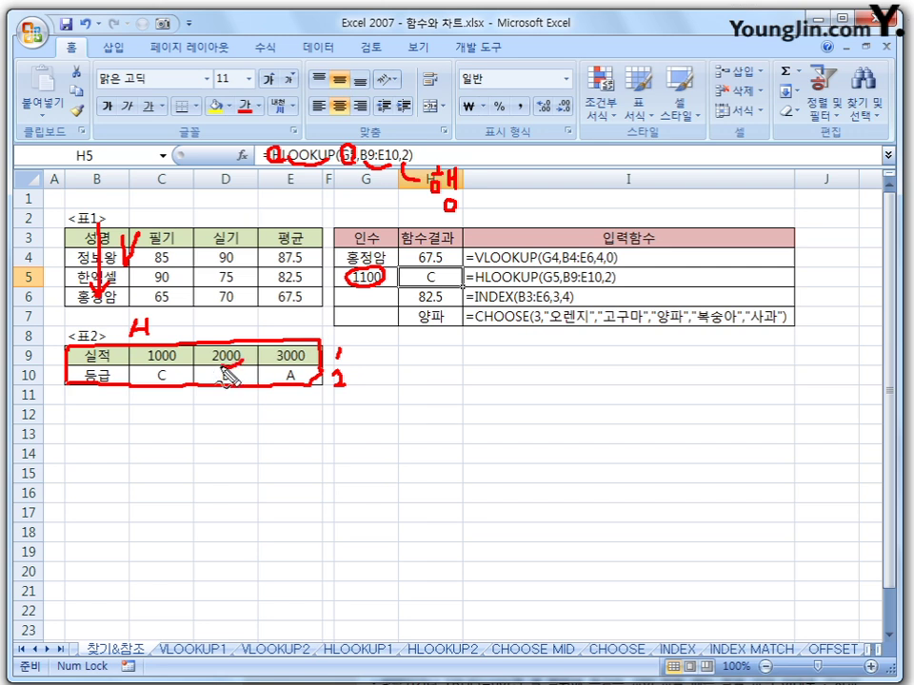
mouse_move(229, 353)
mouse_down()
mouse_move(241, 350)
mouse_move(221, 344)
mouse_up()
drag(295, 347, 282, 348)
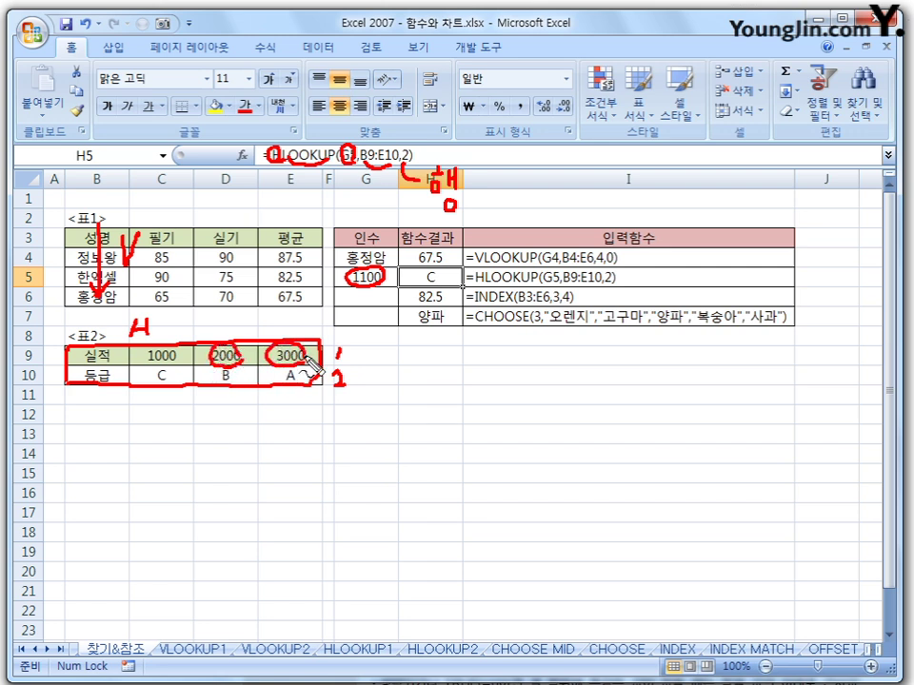
mouse_move(183, 353)
mouse_down()
mouse_move(149, 366)
mouse_move(179, 348)
mouse_up()
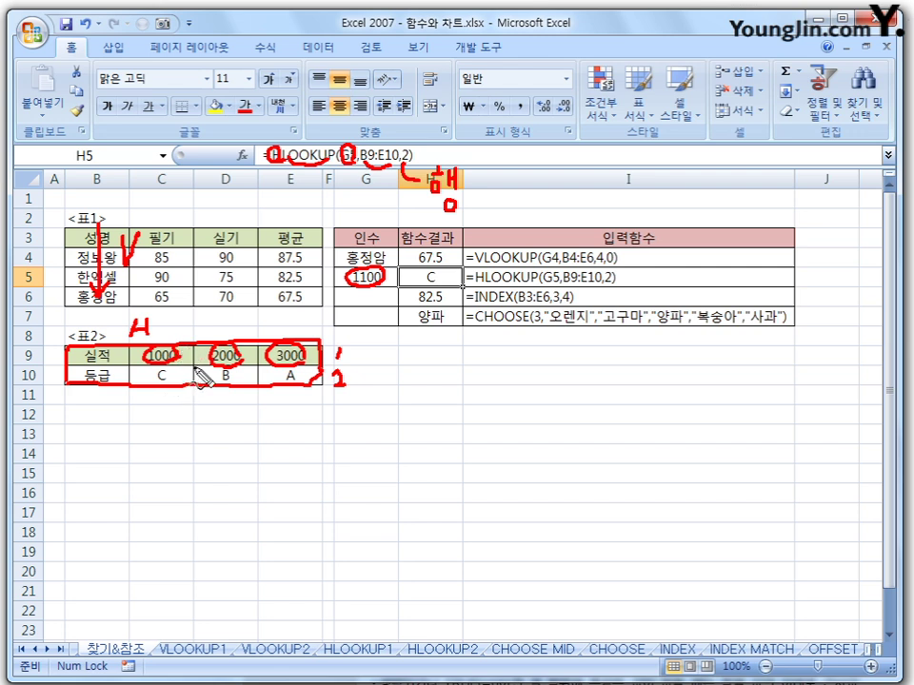
drag(233, 357, 228, 348)
drag(169, 383, 183, 379)
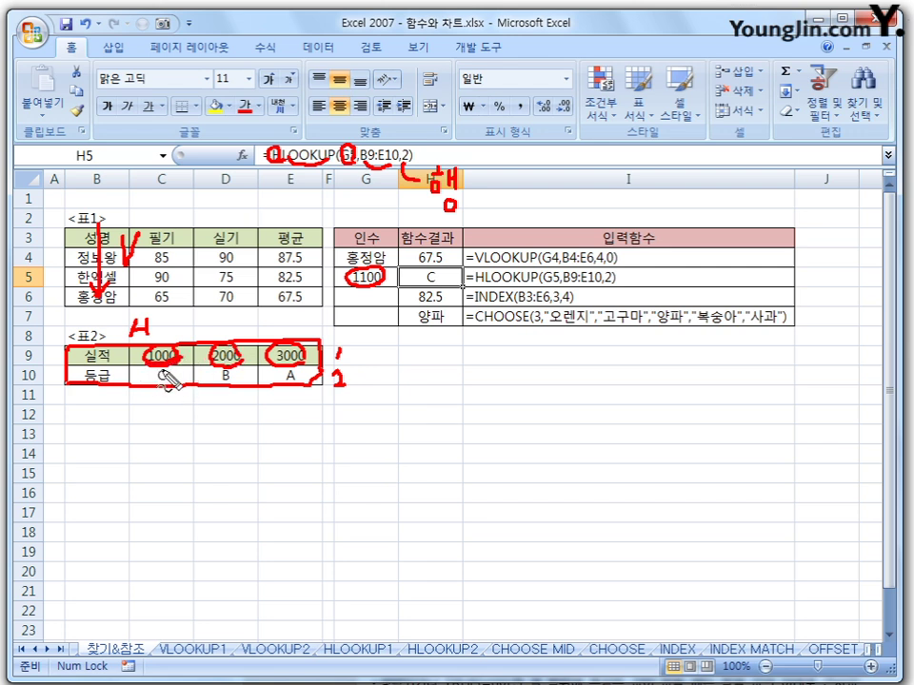
key(ctrl+z)
drag(169, 372, 152, 385)
mouse_move(433, 274)
mouse_down()
mouse_move(423, 284)
mouse_move(436, 271)
mouse_up()
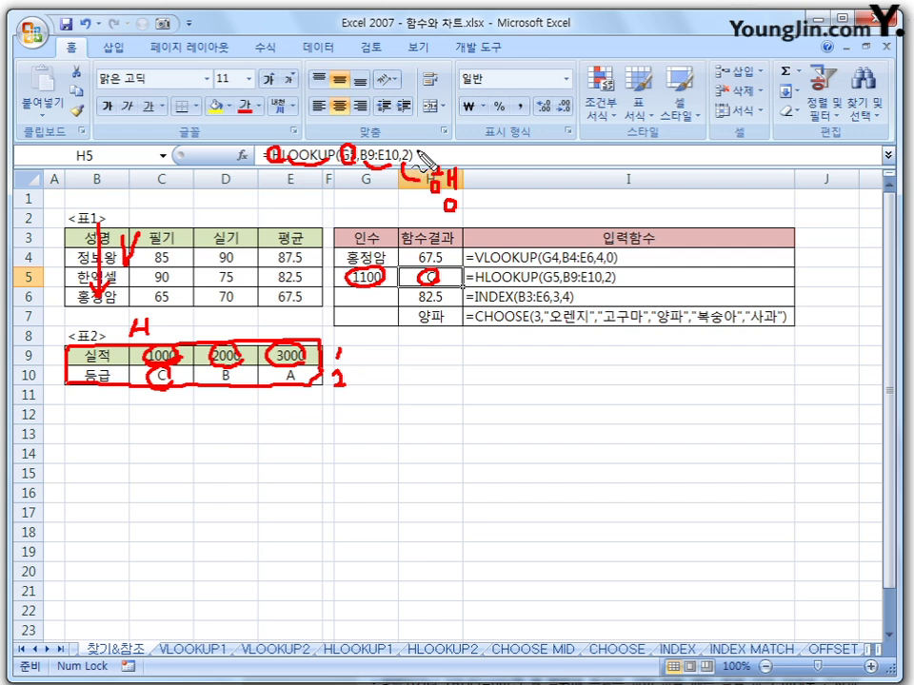
mouse_move(438, 137)
mouse_down()
mouse_move(445, 153)
mouse_move(440, 139)
mouse_up()
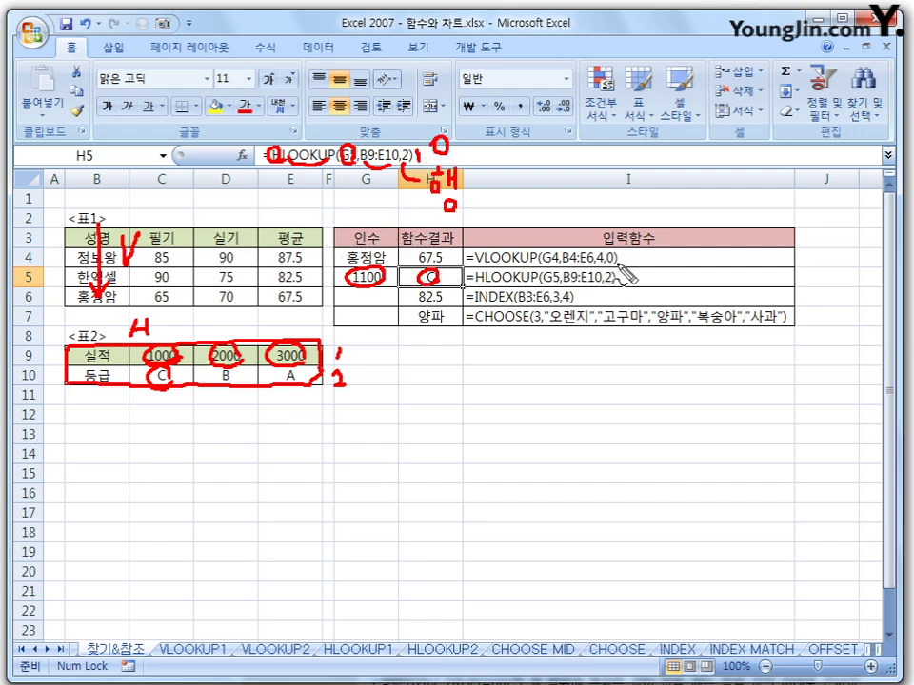
drag(619, 252, 621, 279)
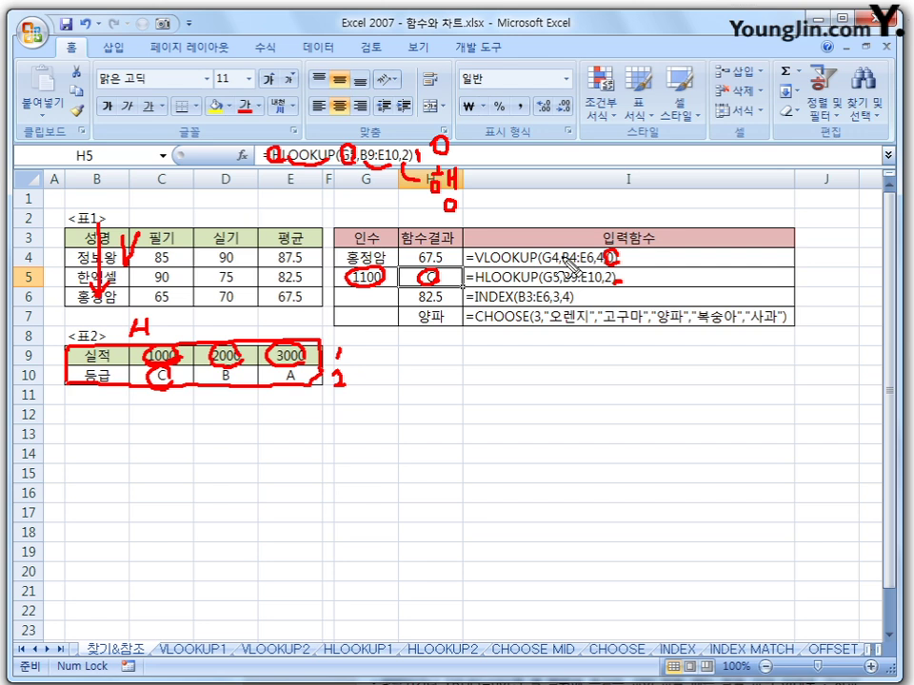
Enter 2000, 2900, then 3000 in G5, so H5 changes from C to B to A
key(Escape)
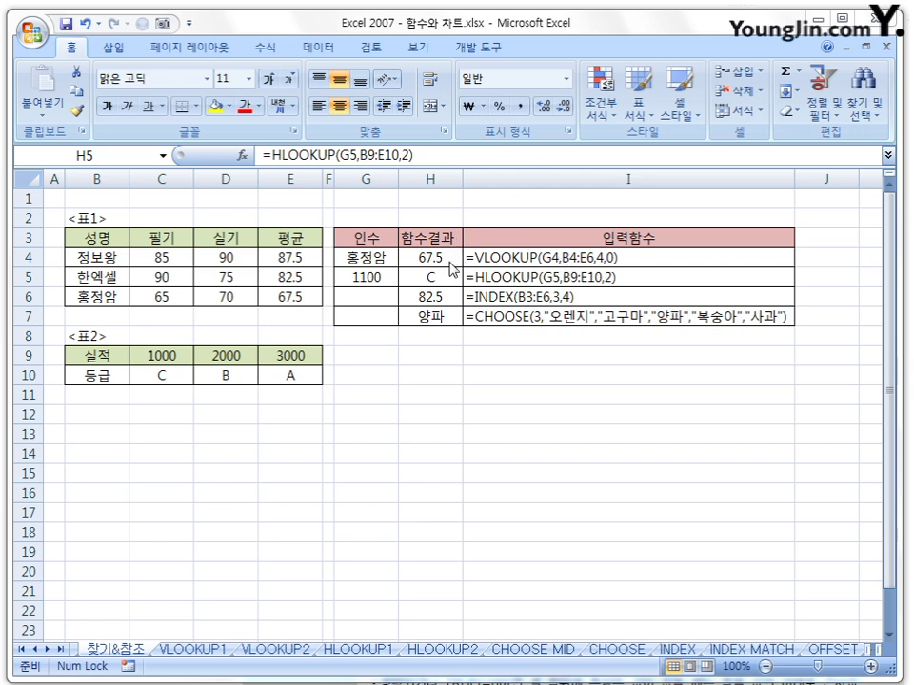
click(369, 276)
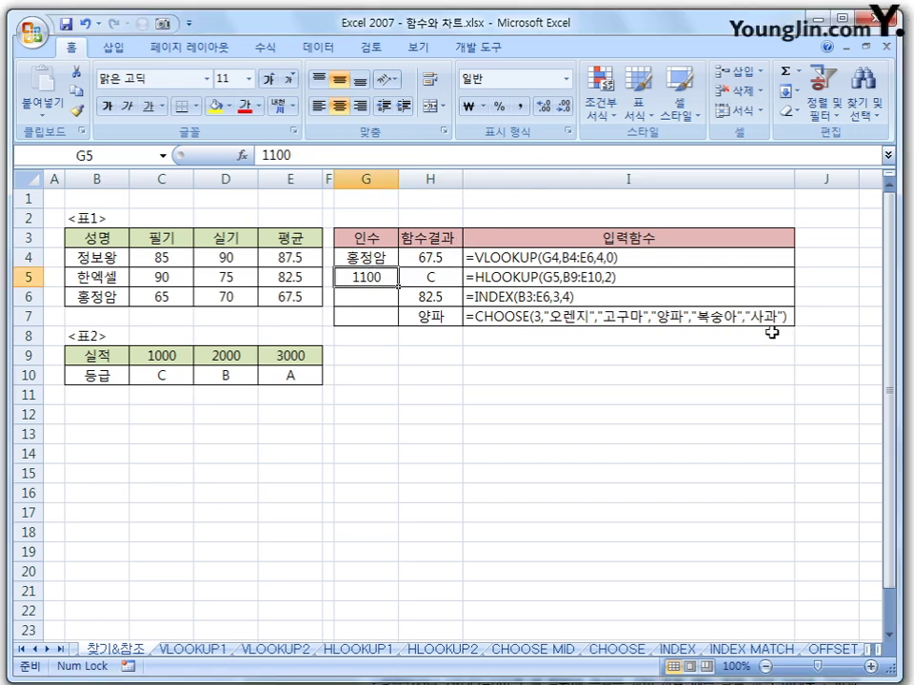
text(200)
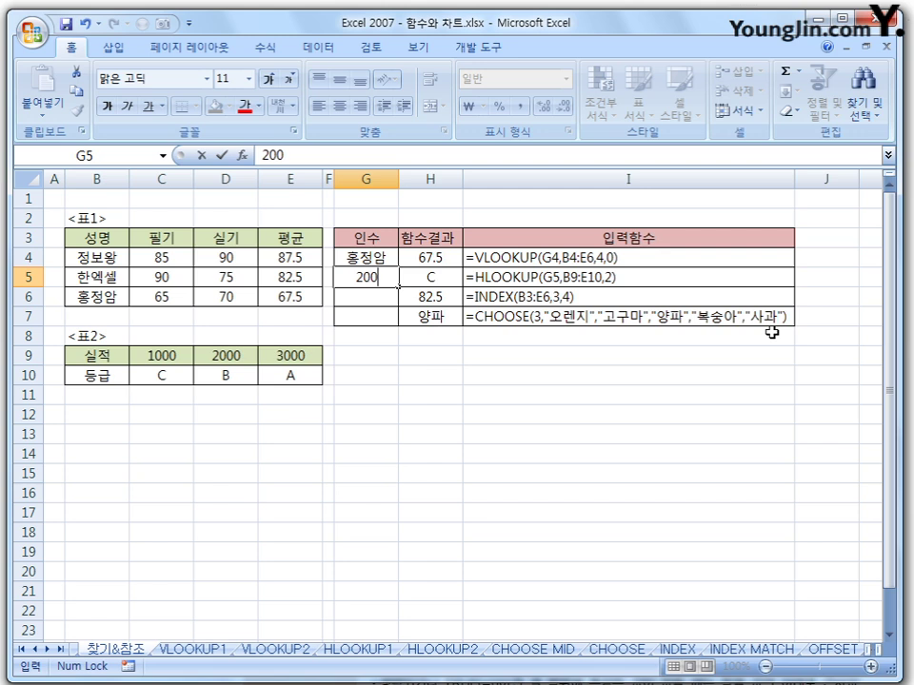
text(0)
key(Return)
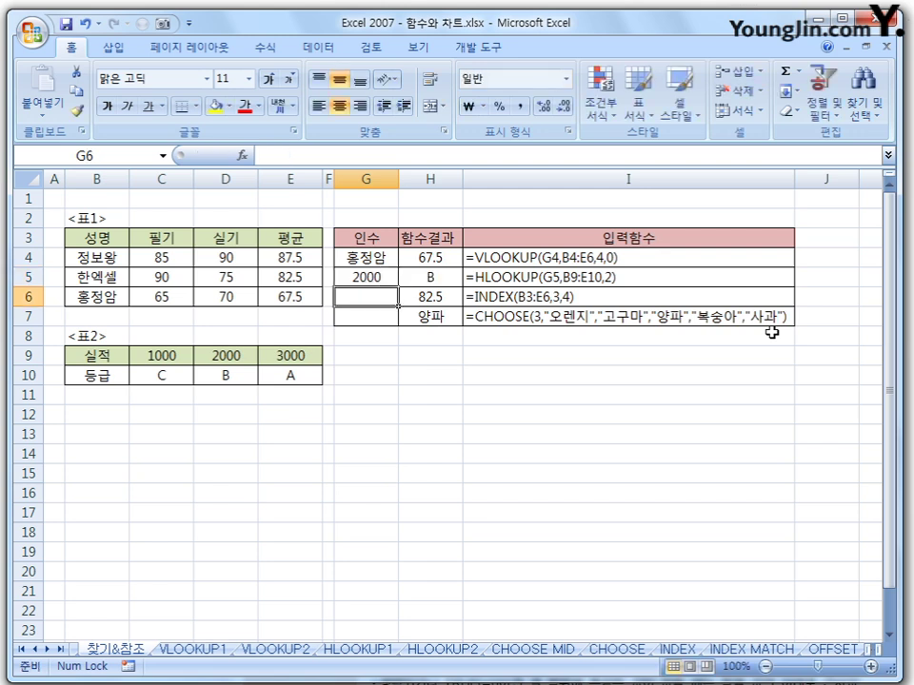
key(Up)
text(2900)
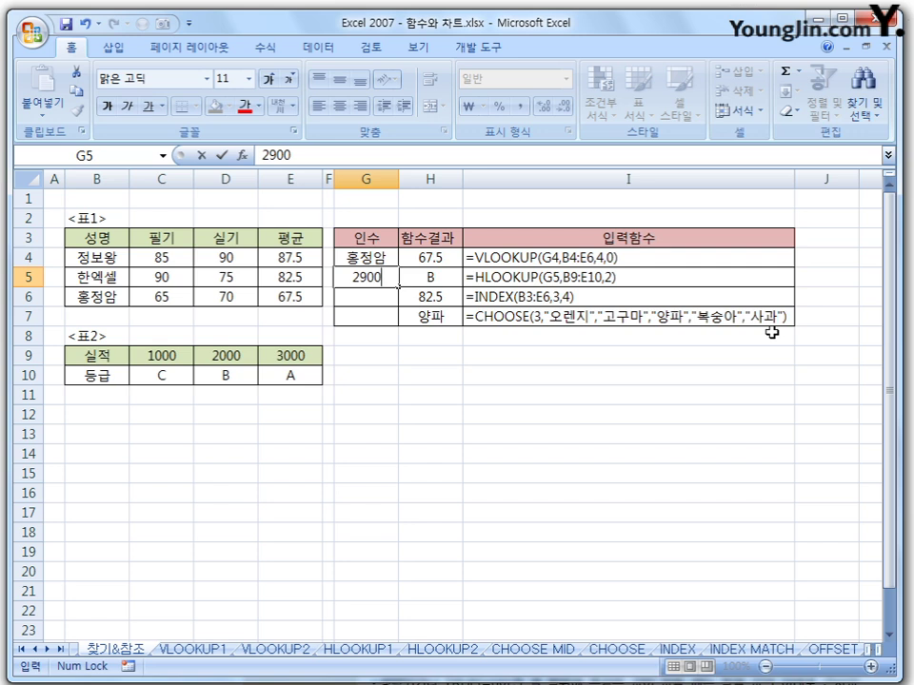
key(Return)
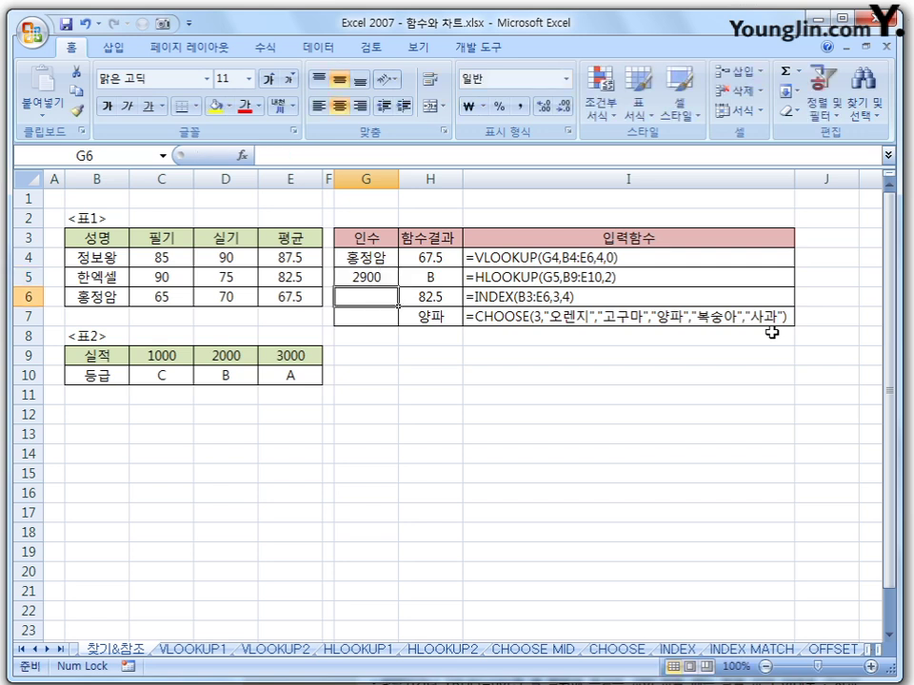
key(Up)
text(3000)
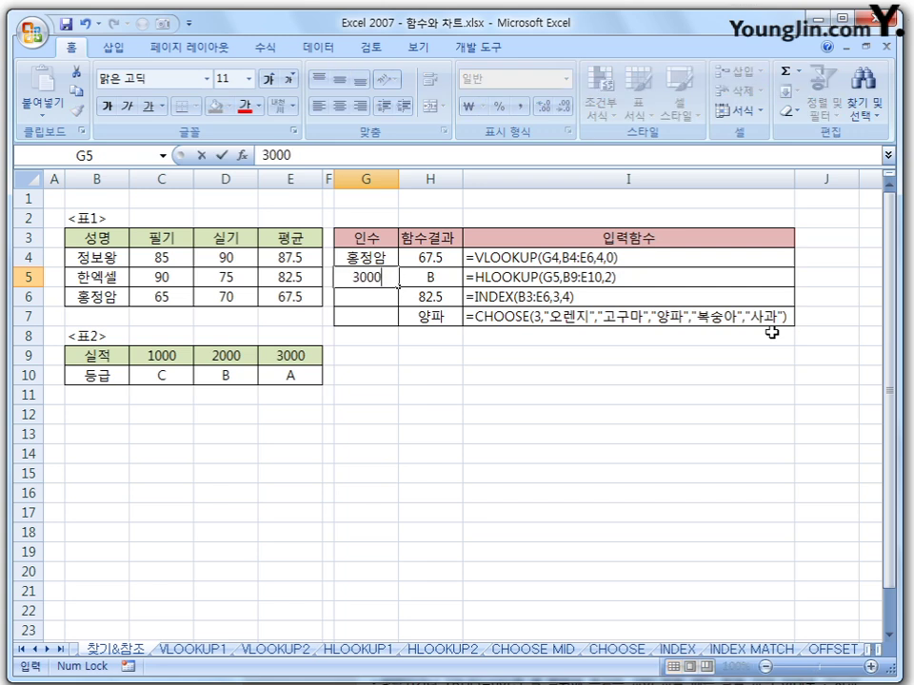
key(Return)
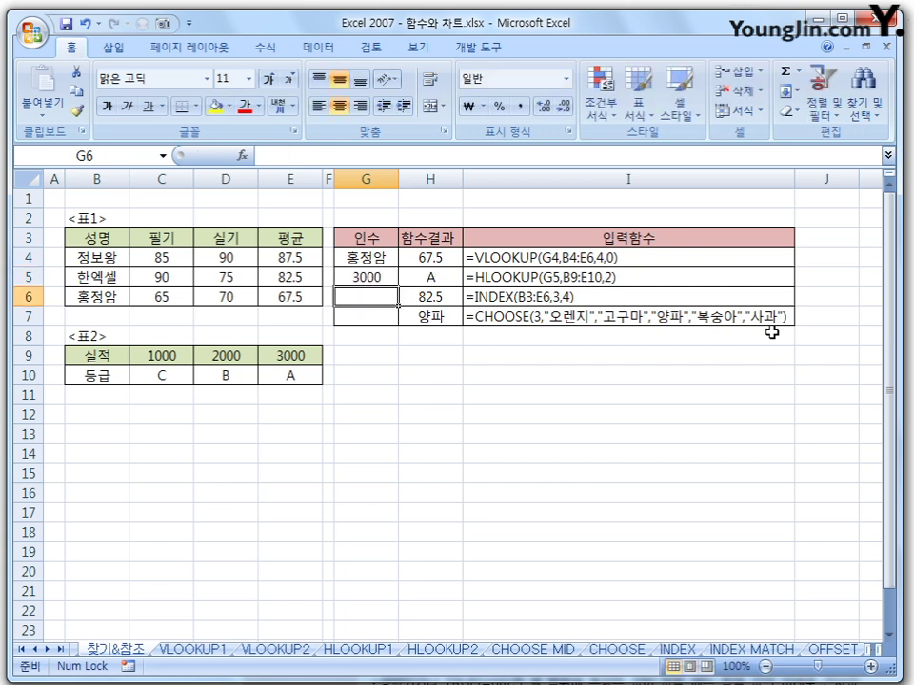
key(Up)
key(Right)
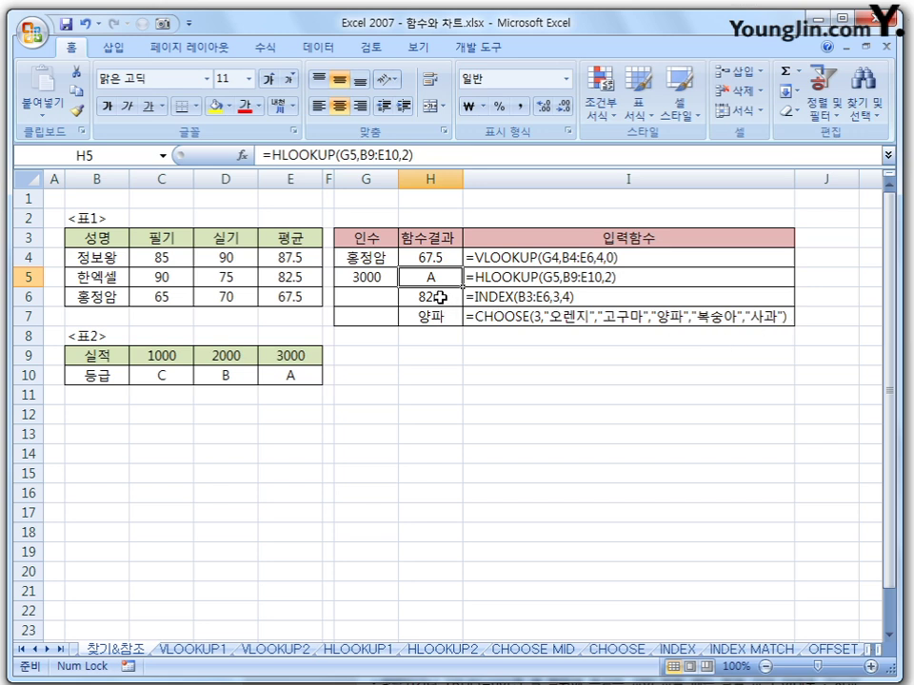
click(439, 297)
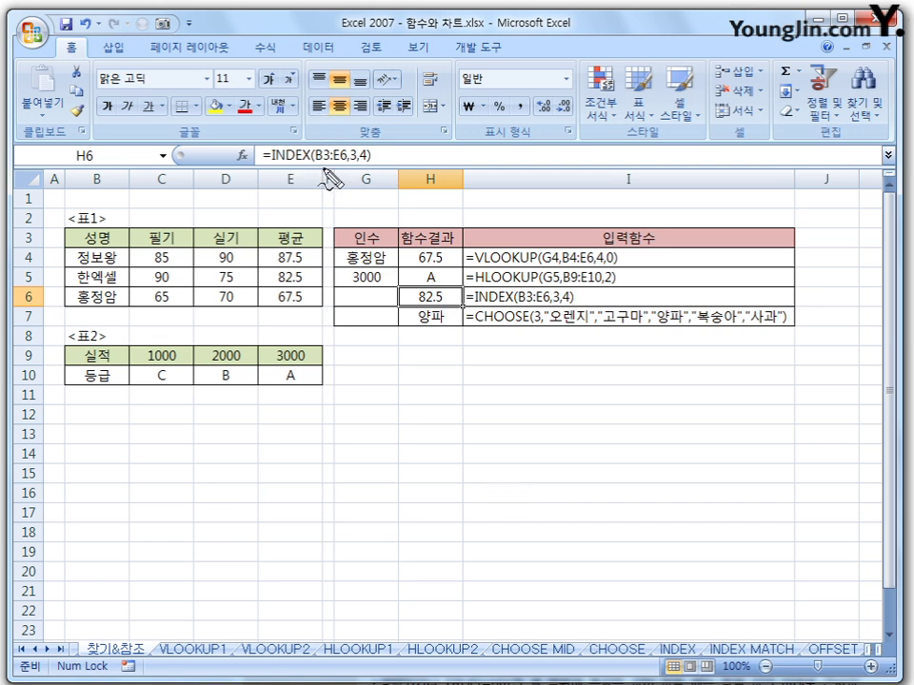
drag(320, 163, 343, 163)
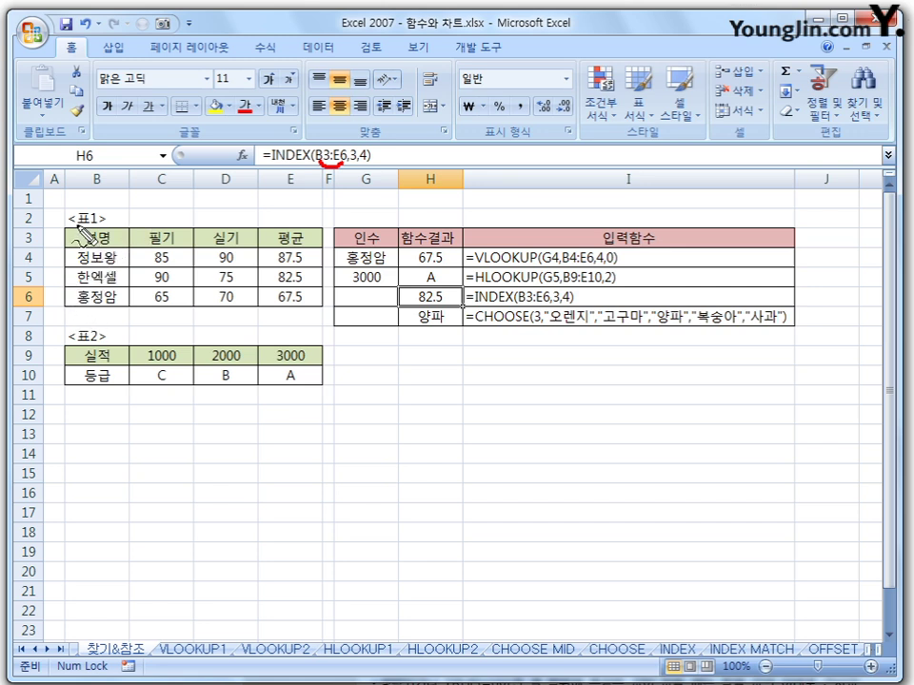
mouse_move(65, 227)
mouse_down()
mouse_move(321, 233)
mouse_move(317, 294)
mouse_up()
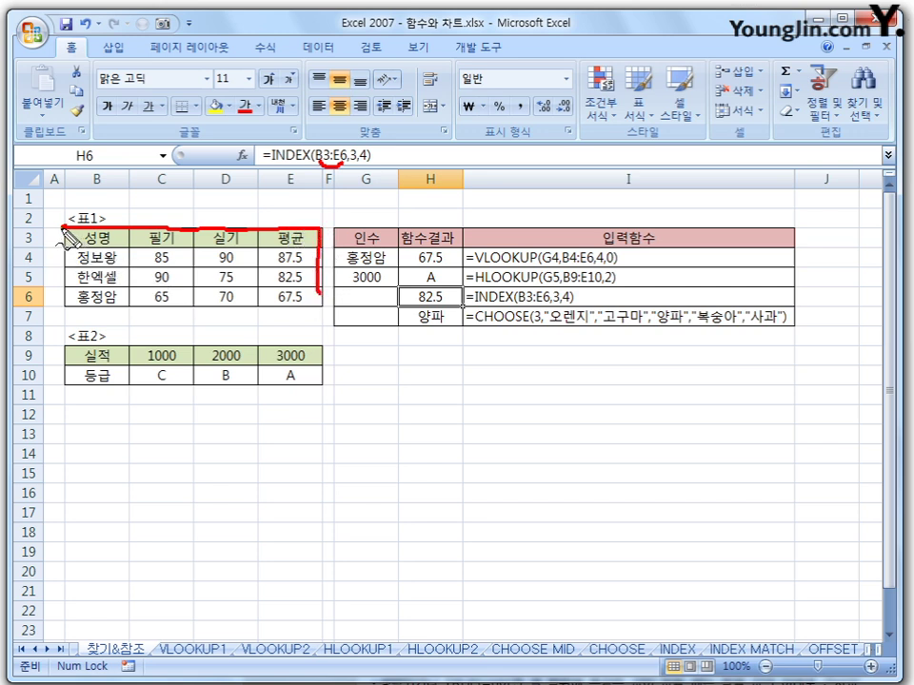
mouse_move(66, 233)
mouse_down()
mouse_move(64, 303)
mouse_move(304, 303)
mouse_move(321, 294)
mouse_up()
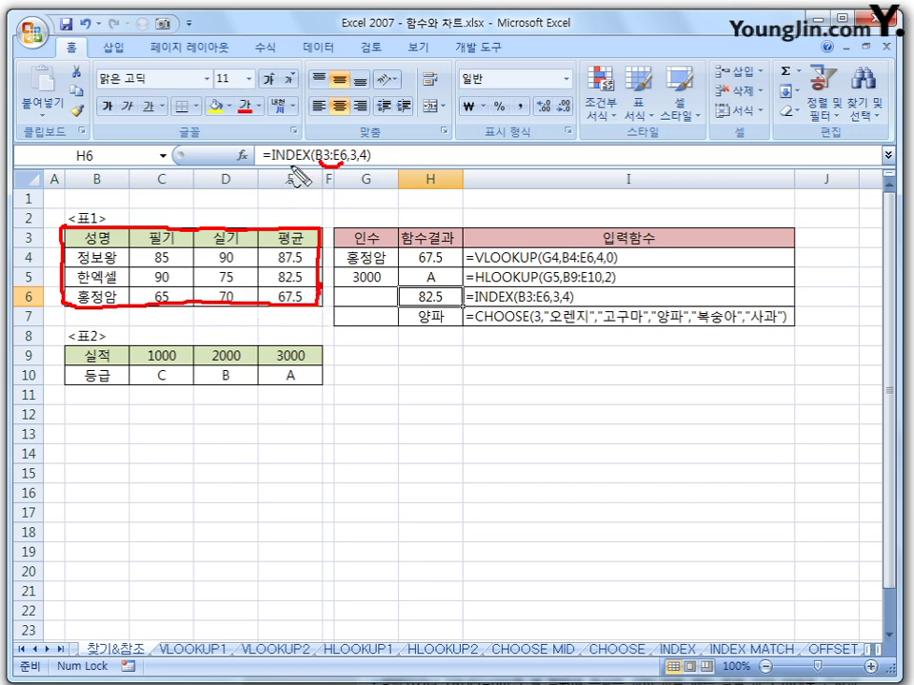
drag(277, 169, 362, 171)
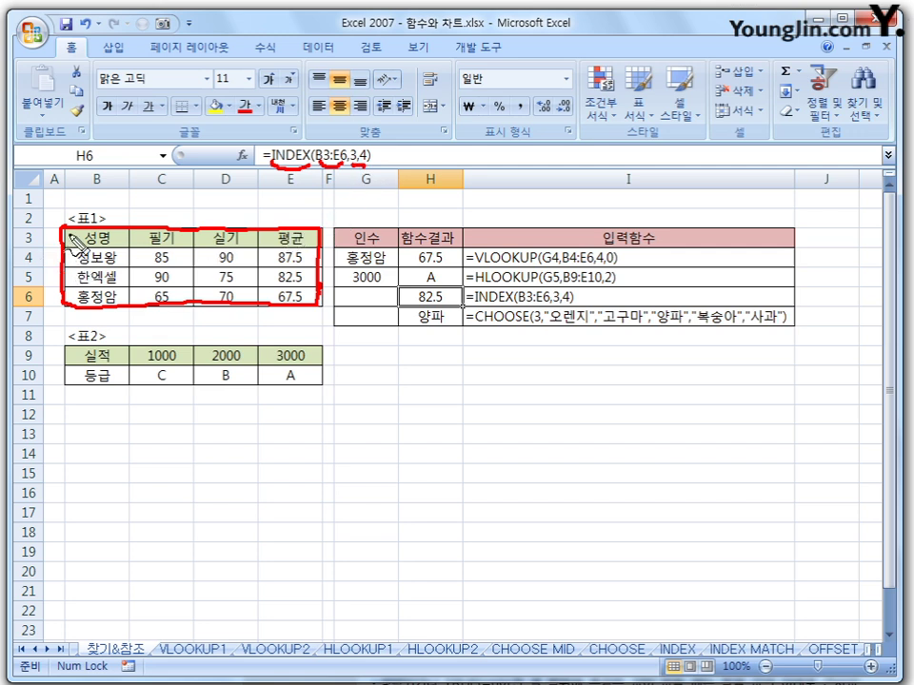
mouse_move(77, 228)
mouse_down()
mouse_move(78, 277)
mouse_move(68, 286)
mouse_up()
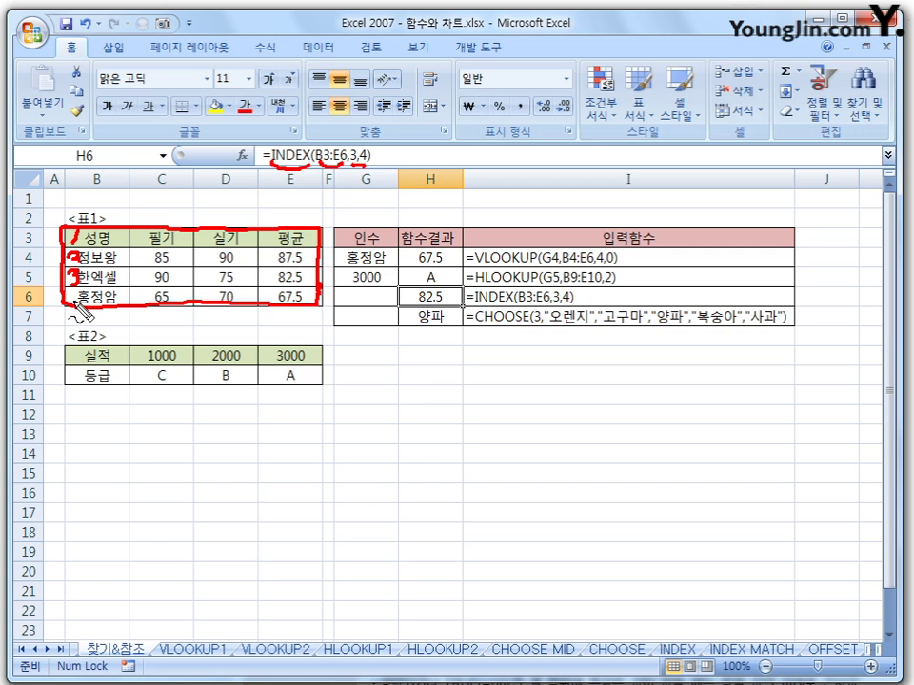
mouse_move(116, 204)
mouse_down()
mouse_move(113, 230)
mouse_move(223, 223)
mouse_up()
mouse_move(285, 202)
mouse_down()
mouse_move(297, 214)
mouse_move(289, 221)
mouse_up()
drag(97, 282, 302, 276)
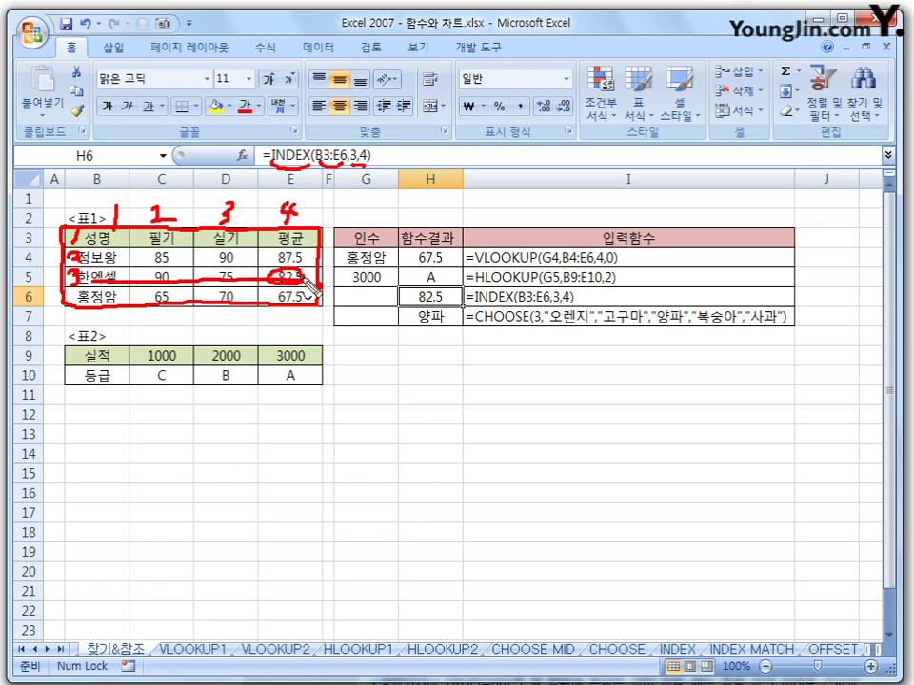
mouse_move(444, 291)
mouse_down()
mouse_move(419, 303)
mouse_move(448, 295)
mouse_up()
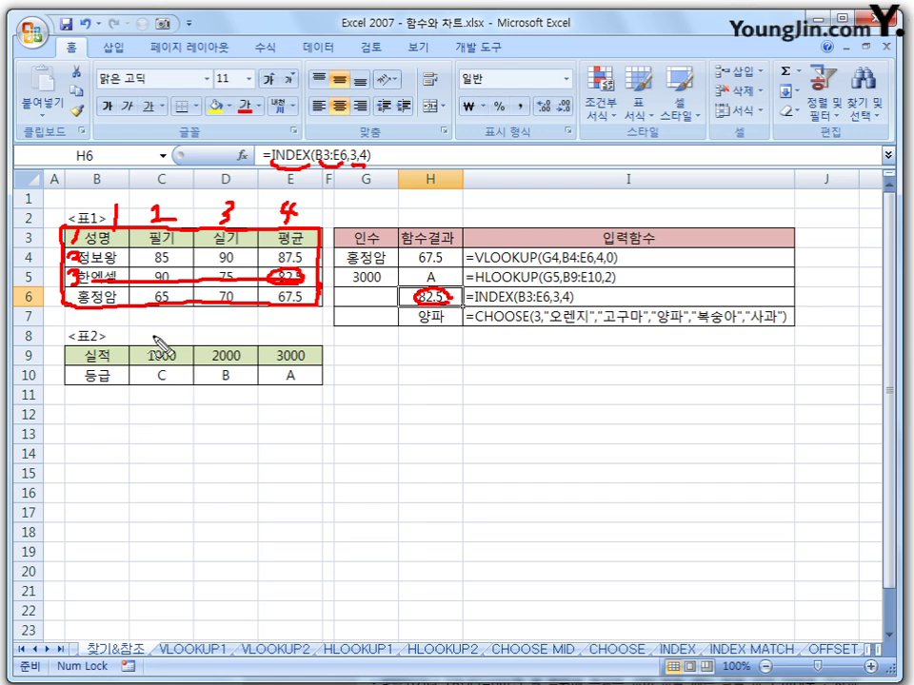
key(Escape)
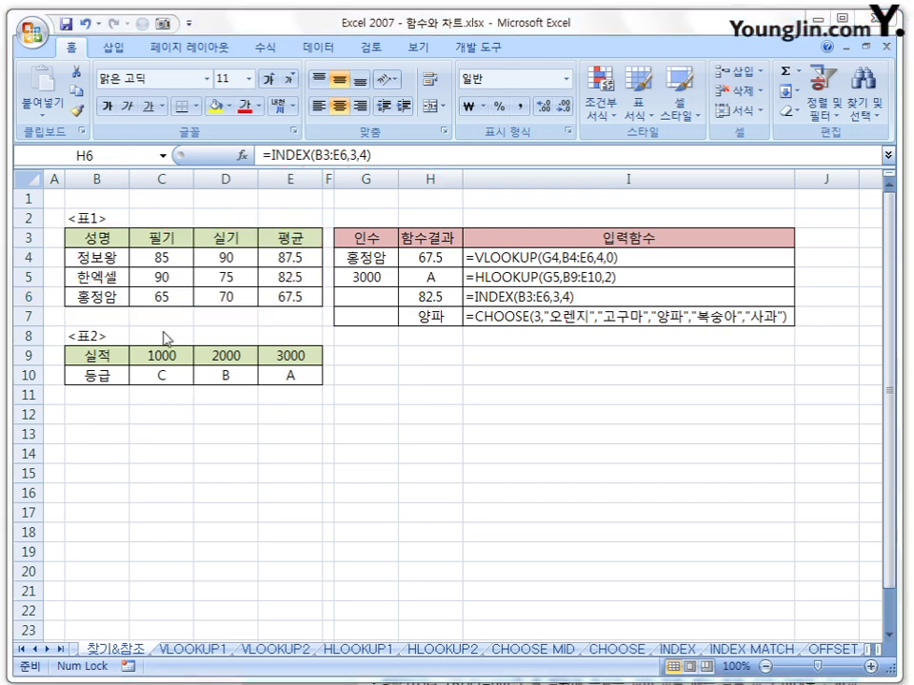
Edit H6 to =INDEX(B3:E6,1,1) so it returns the header 성명
click(434, 297)
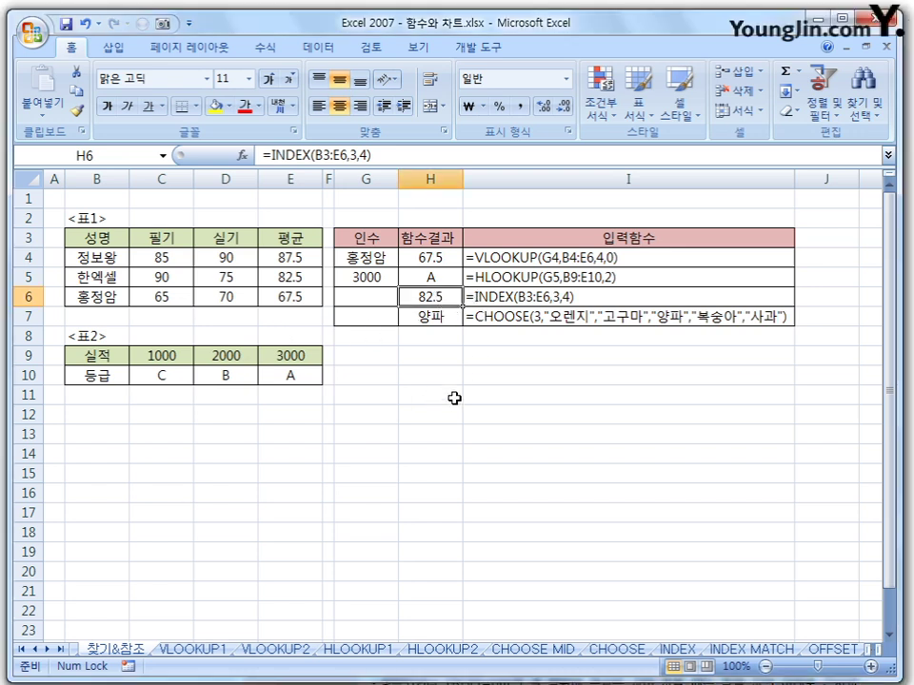
key(F2)
click(463, 298)
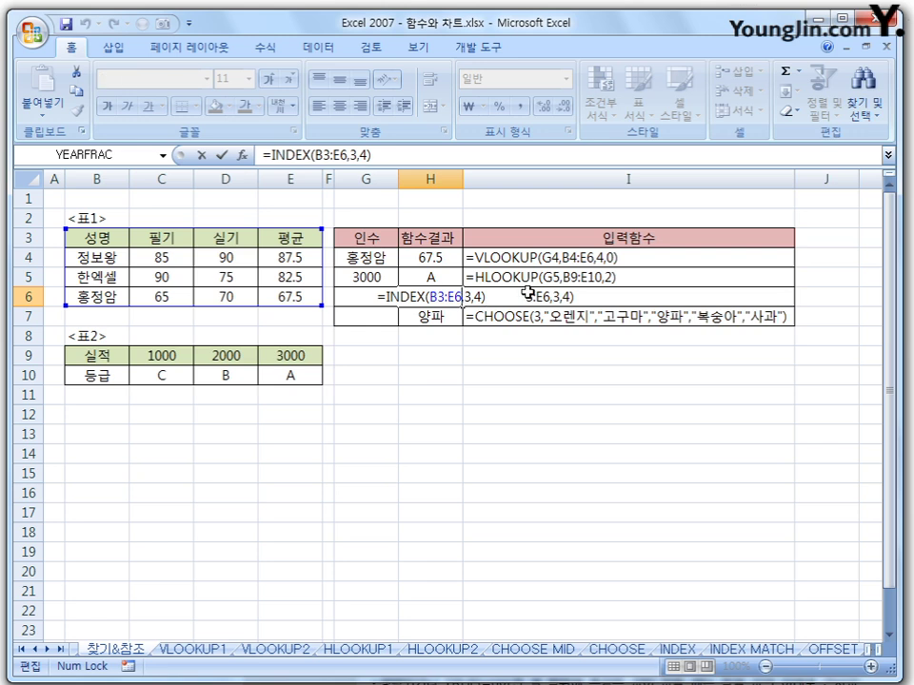
key(Right)
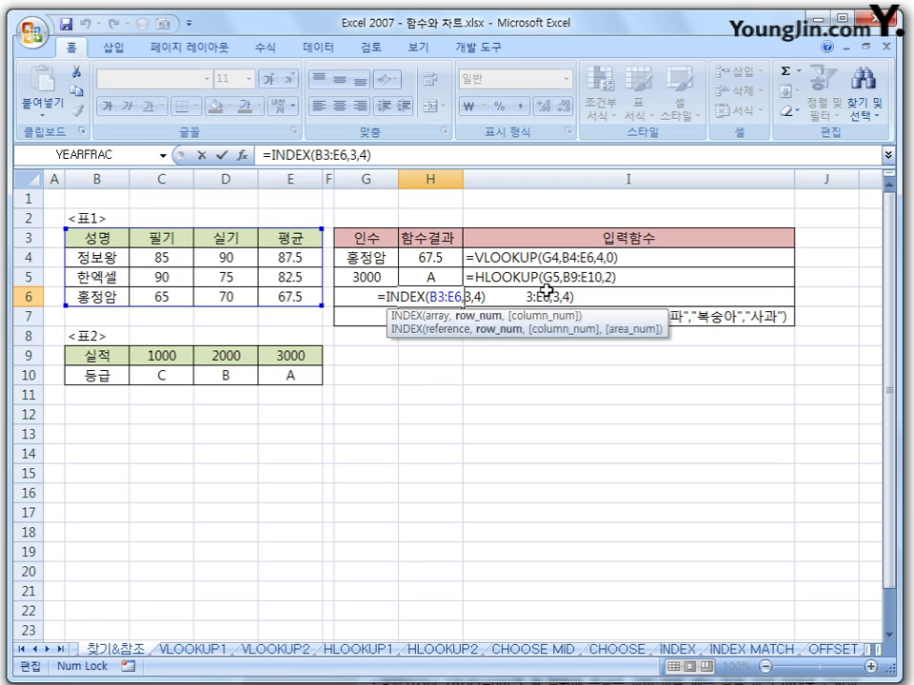
text(1)
key(Delete)
key(Right)
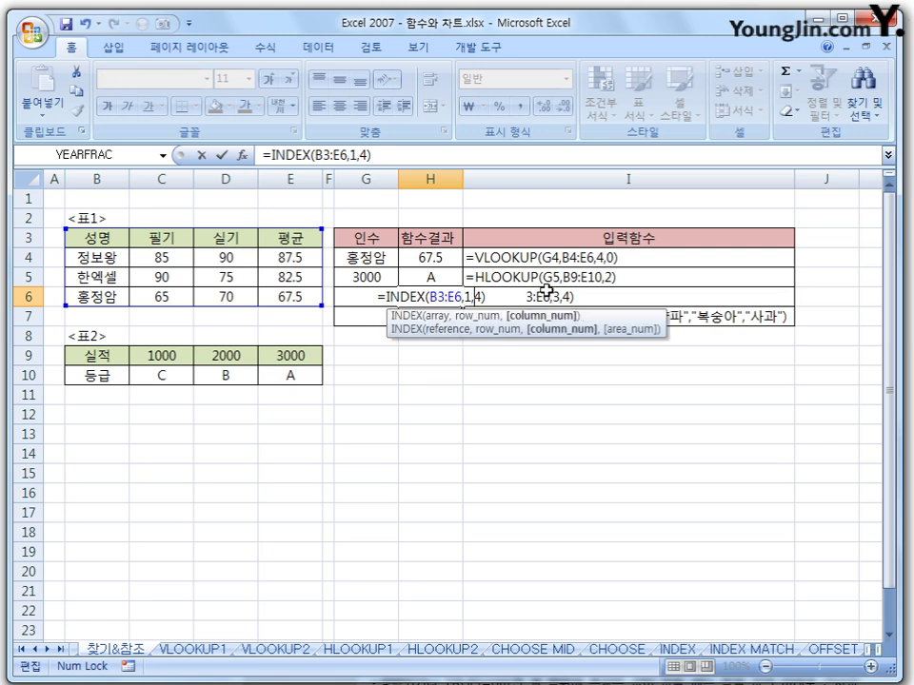
text(1)
key(Delete)
key(Return)
key(Up)
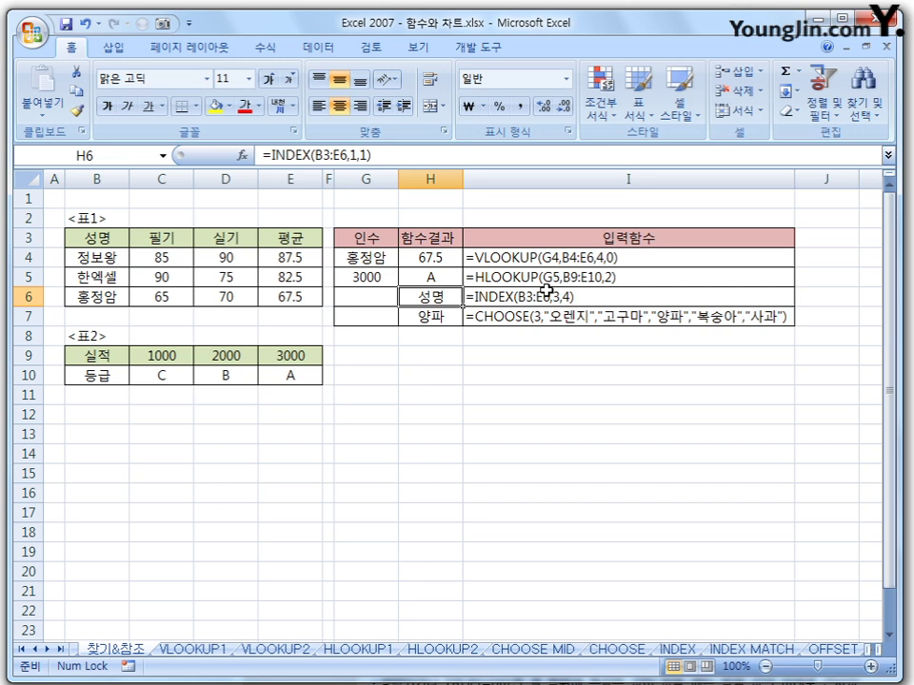
key(Down)
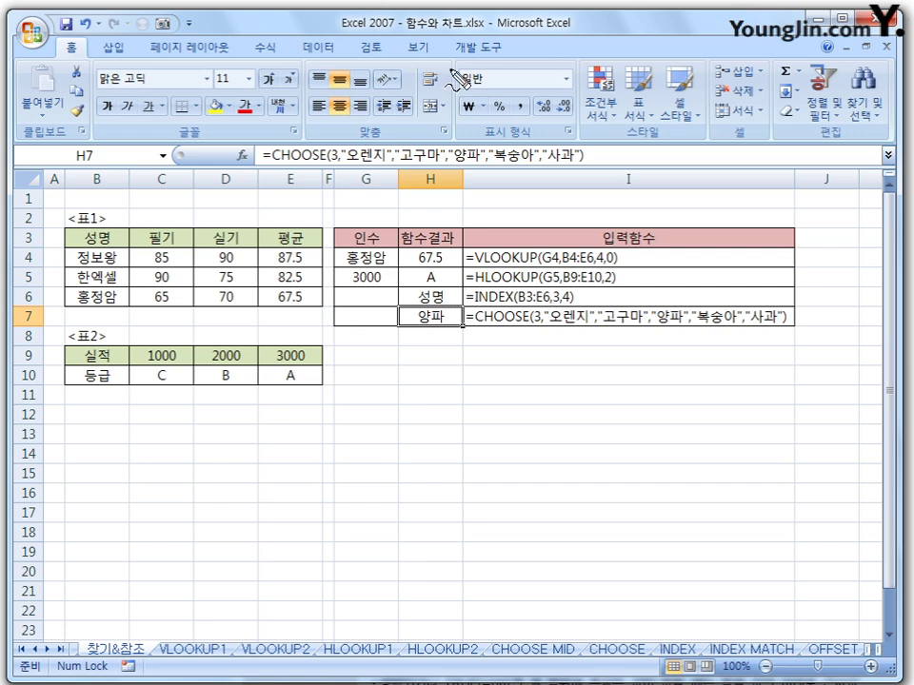
click(333, 162)
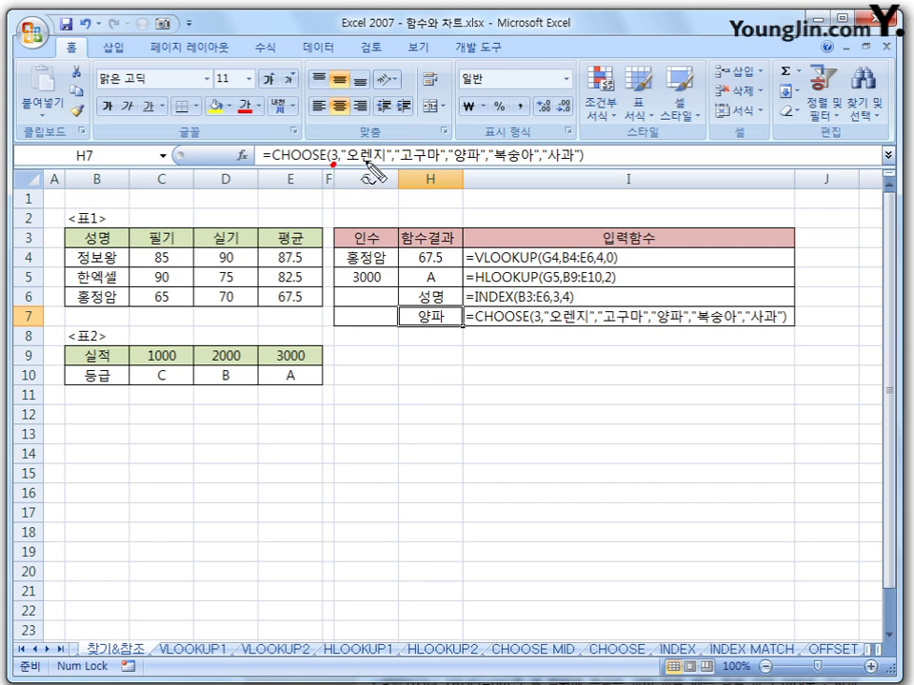
click(365, 167)
click(420, 163)
drag(417, 162, 571, 167)
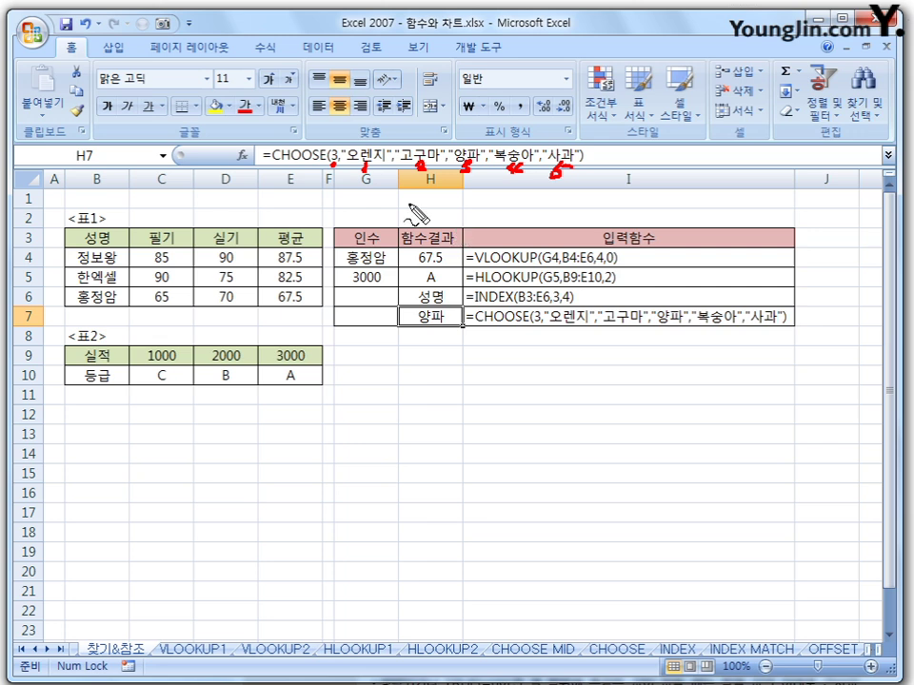
drag(333, 162, 329, 171)
drag(473, 150, 469, 153)
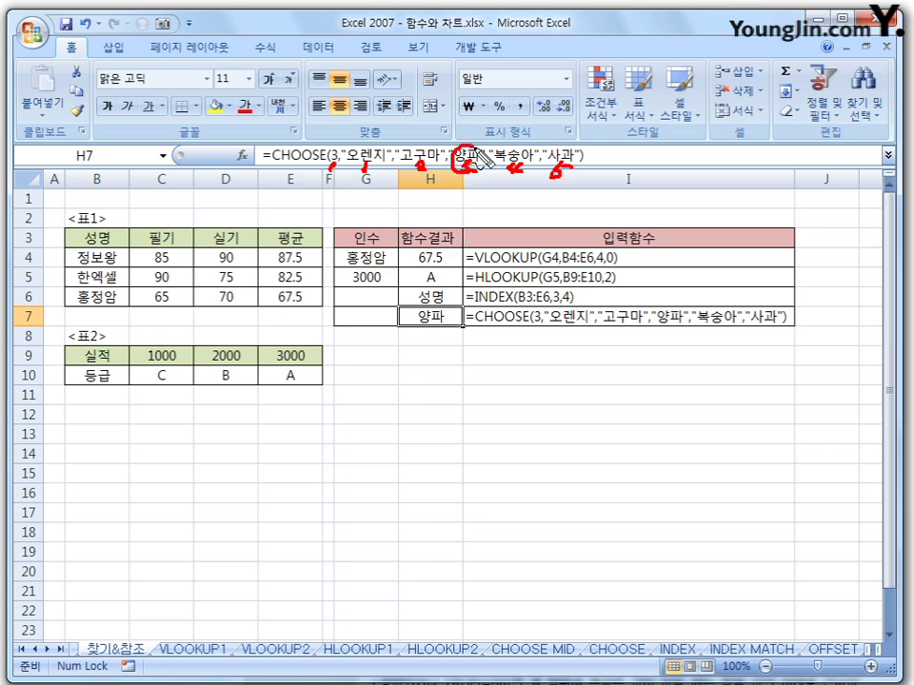
drag(440, 311, 436, 312)
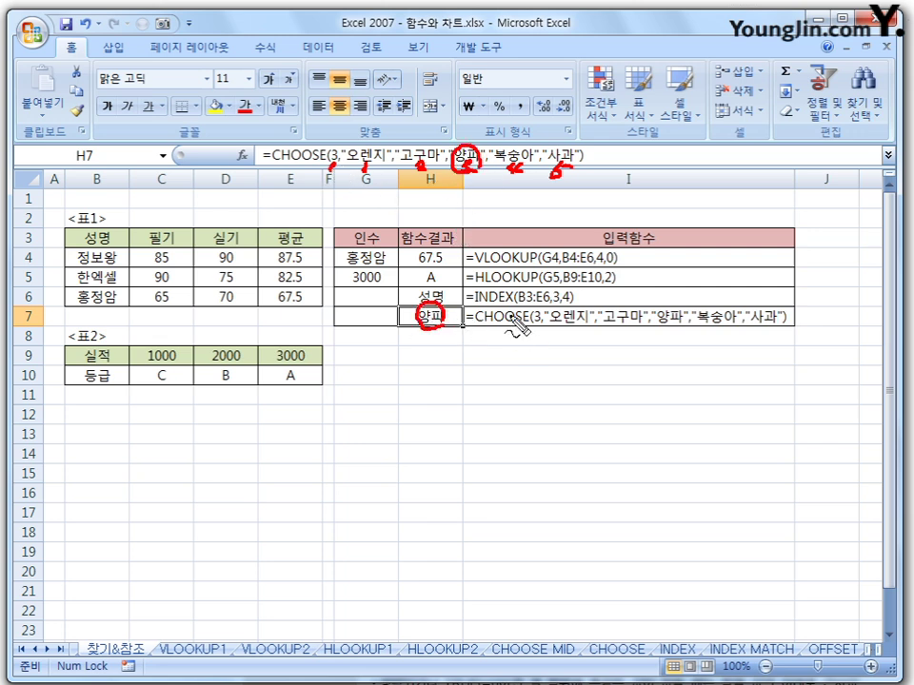
key(Escape)
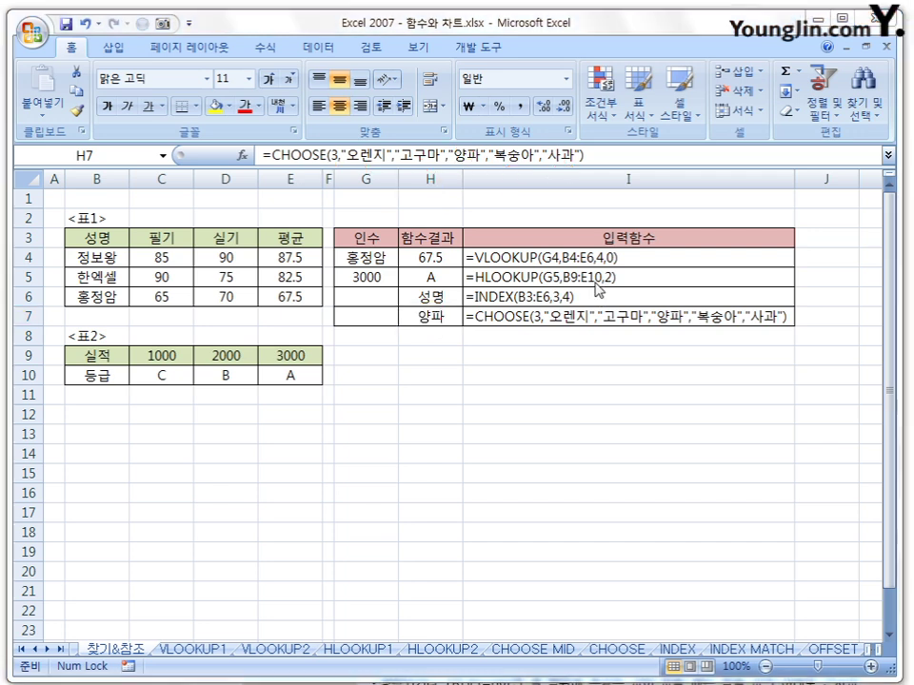
click(457, 322)
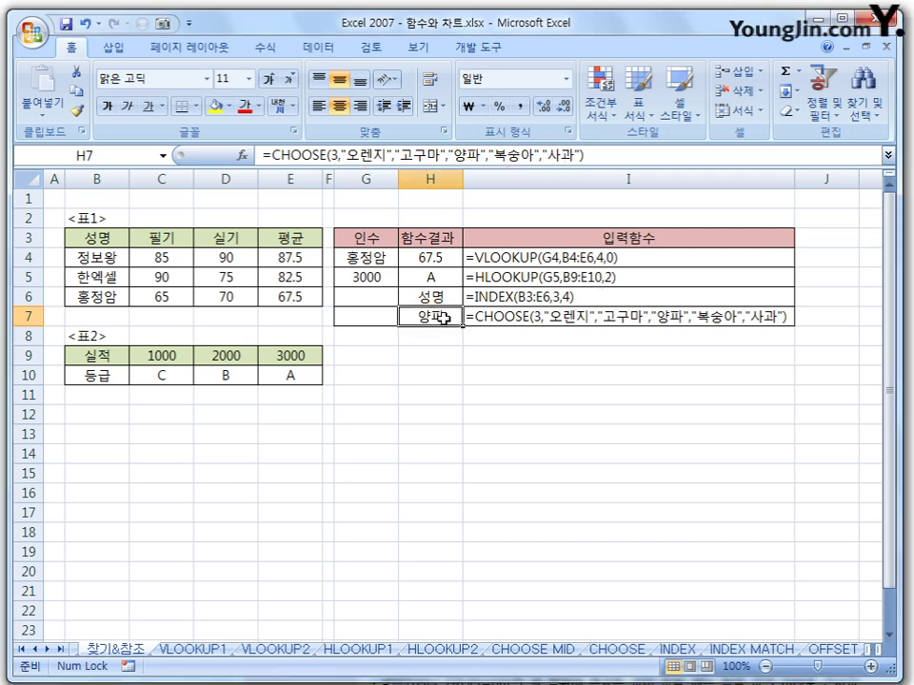
Change the CHOOSE index in H7 from 3 to 1 so it shows 오렌지
double_click(464, 316)
key(Left)
key(Left)
key(Left)
key(Left)
key(Left)
key(Left)
key(Left)
key(Left)
key(Left)
key(Left)
key(Left)
key(Left)
key(Left)
key(Left)
key(Left)
key(Left)
key(Left)
key(Left)
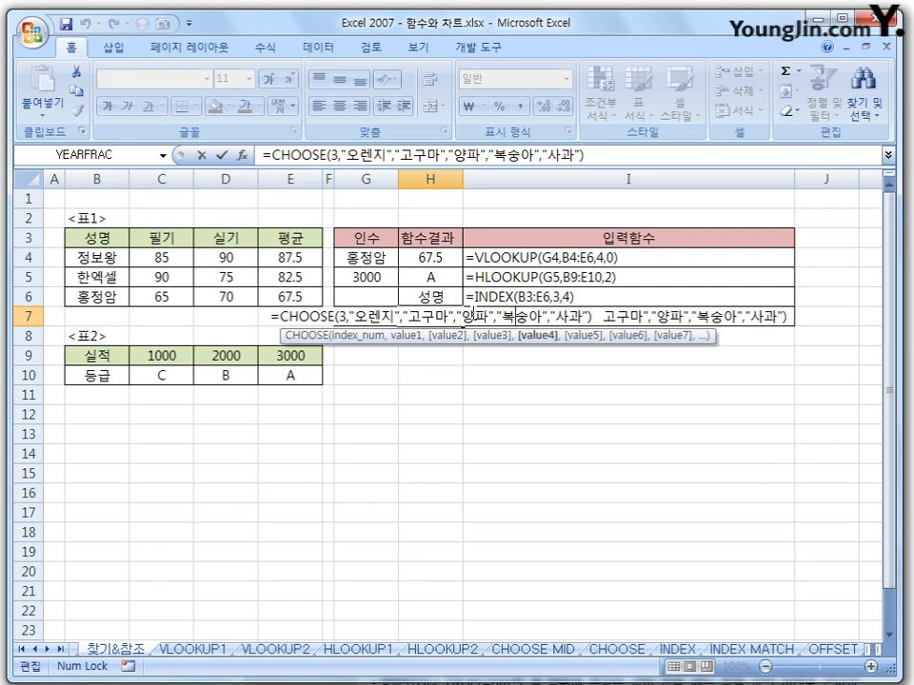
key(BackSpace)
text(1)
key(Return)
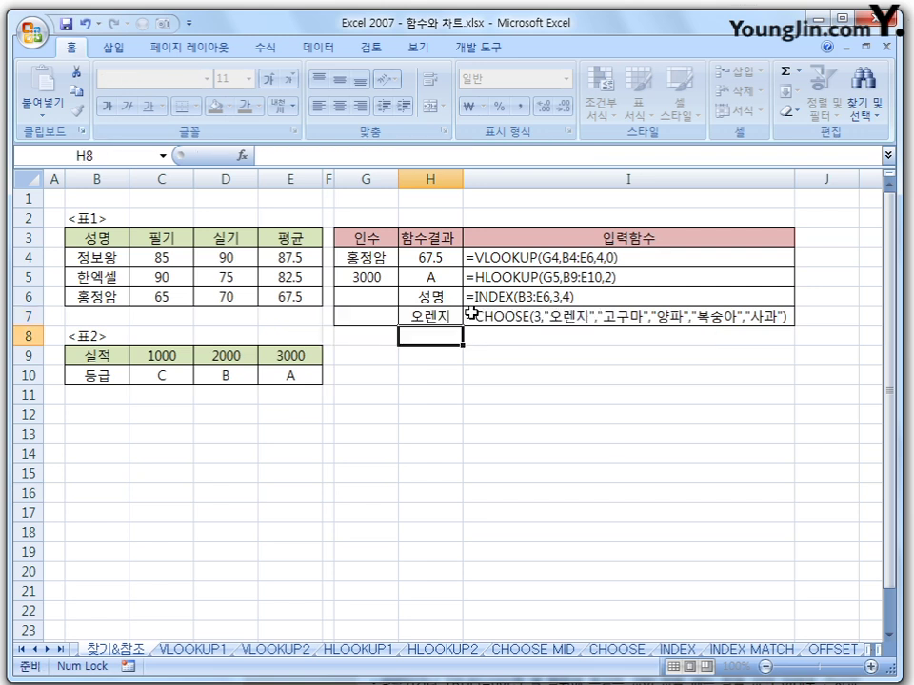
key(Up)
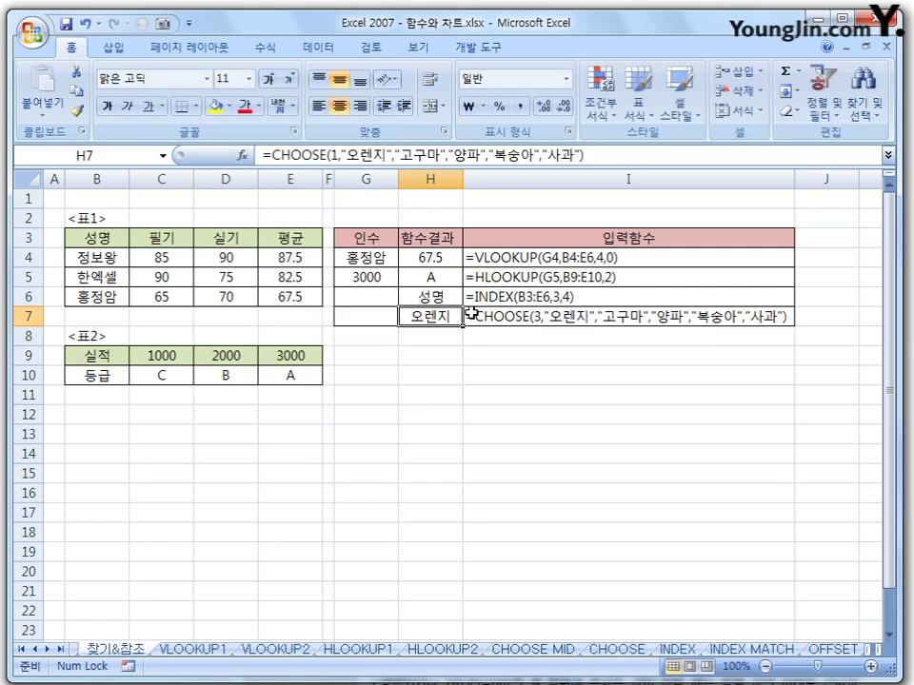
Change the CHOOSE index in H7 to 2 so it shows 고구마
double_click(469, 312)
key(Left)
key(Left)
key(Left)
key(Left)
key(Left)
key(Left)
key(Left)
key(Left)
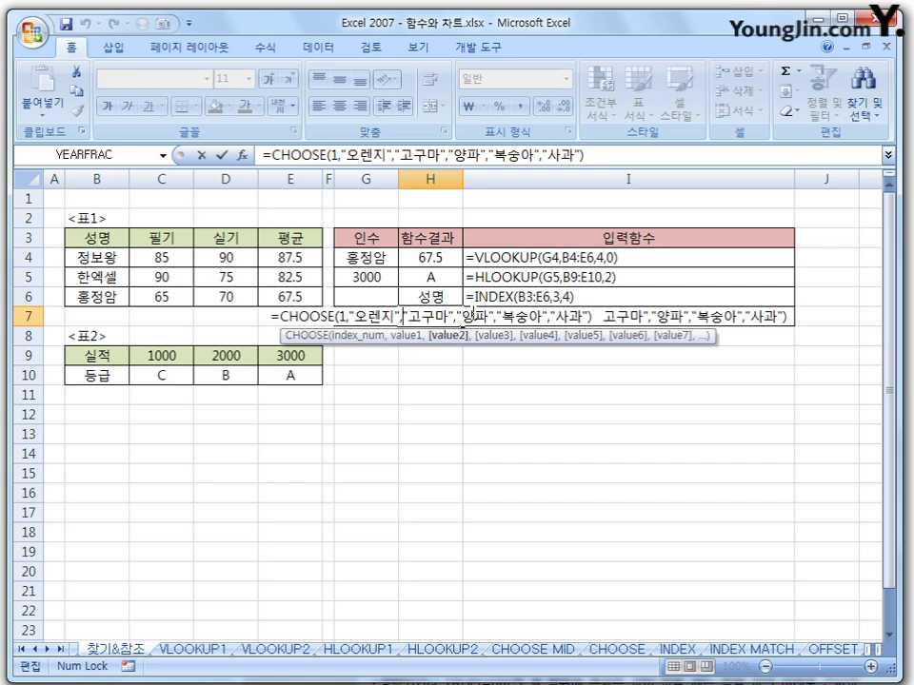
key(Left)
key(Left)
key(Left)
key(Left)
key(Left)
key(Left)
key(Left)
key(Left)
key(BackSpace)
text(2)
key(Return)
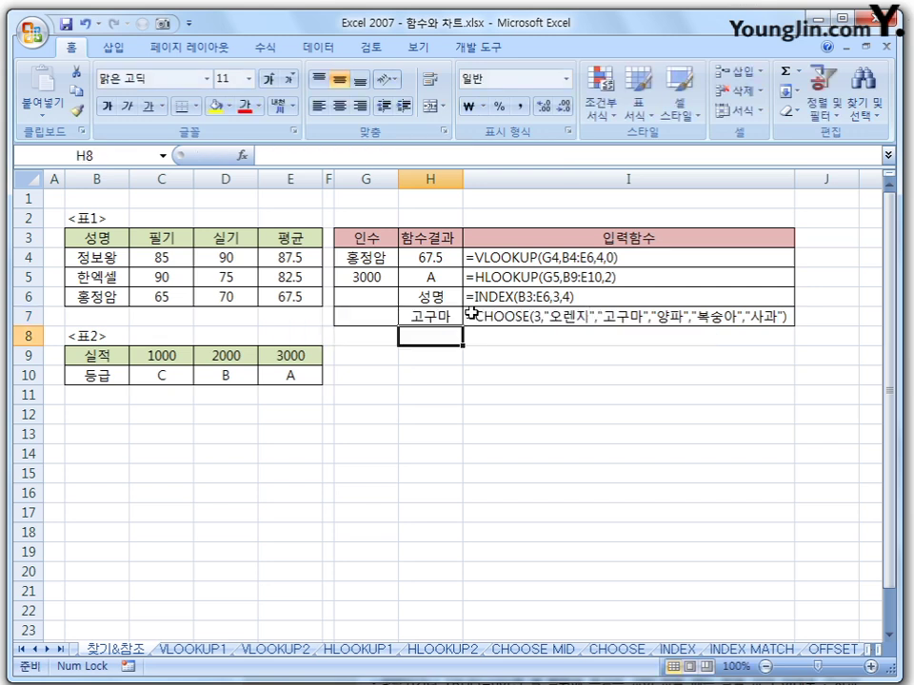
key(Up)
Change the CHOOSE index in H7 to 0, producing #VALUE!
double_click(462, 319)
key(Left)
key(Left)
key(Left)
key(Left)
key(Left)
key(Left)
key(Left)
key(Left)
key(Left)
key(Left)
key(Left)
key(Left)
key(Left)
key(Left)
key(Left)
key(Left)
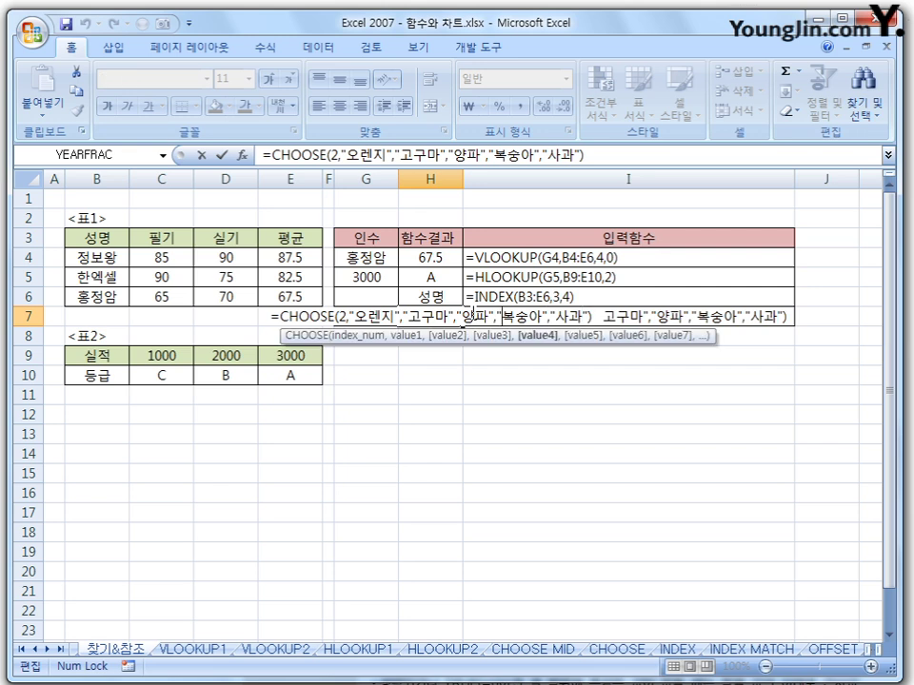
key(Delete)
text(0)
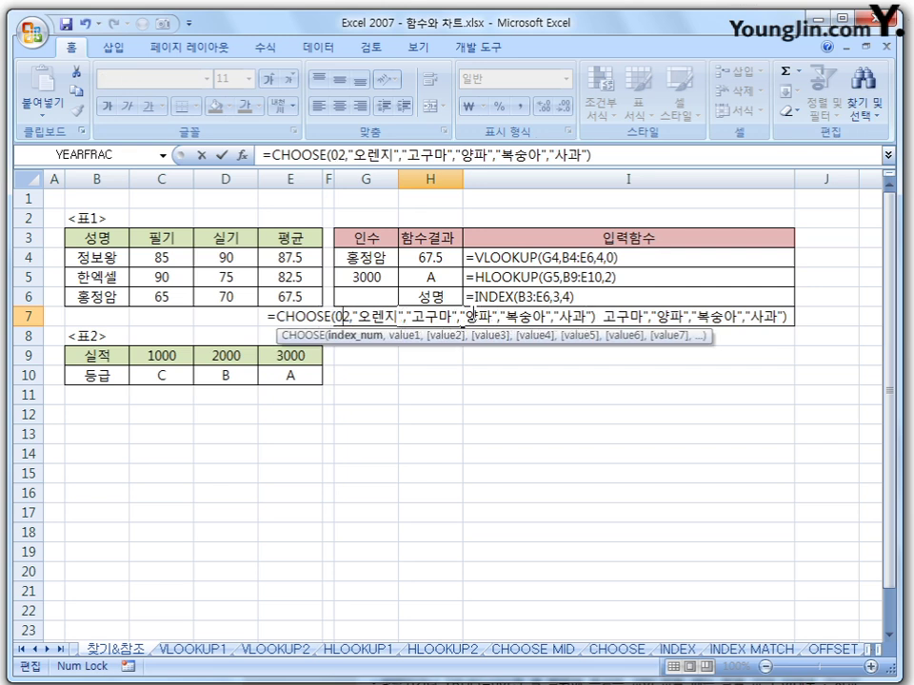
key(Return)
key(Up)
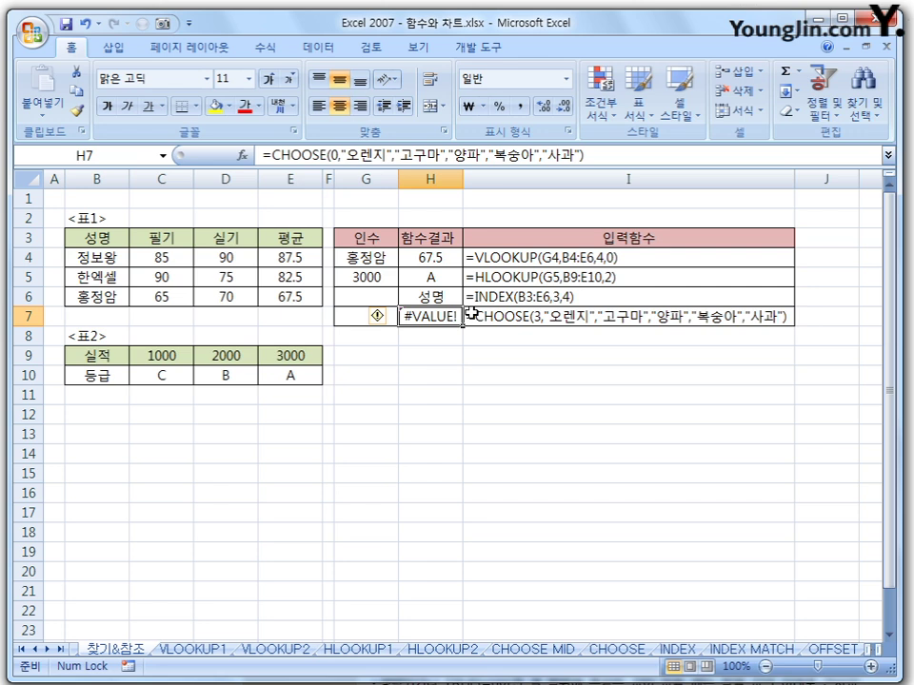
Change the CHOOSE index in H7 from 0 to 6, which still returns #VALUE!
key(F2)
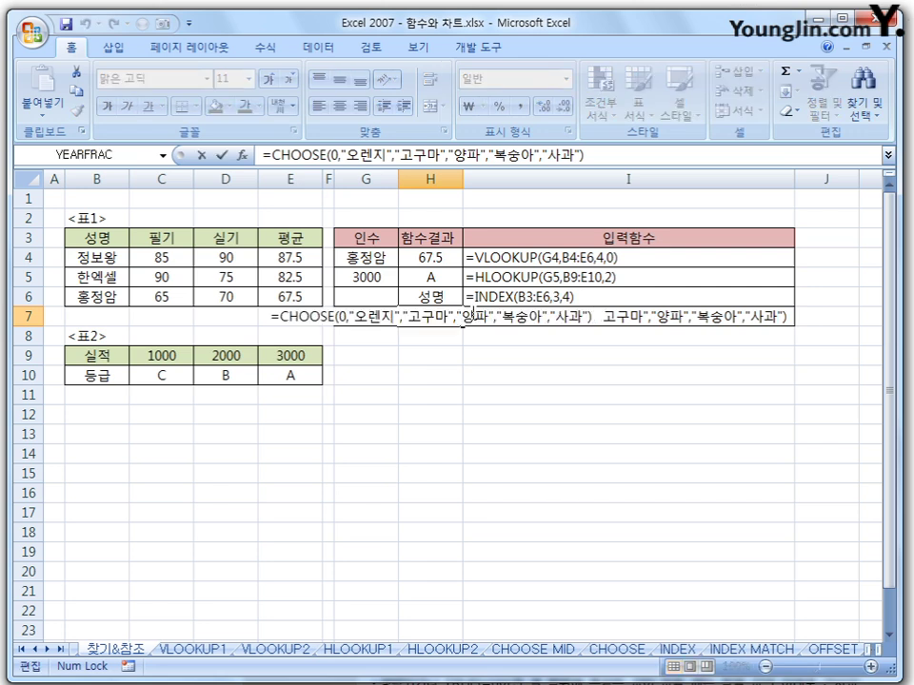
key(Return)
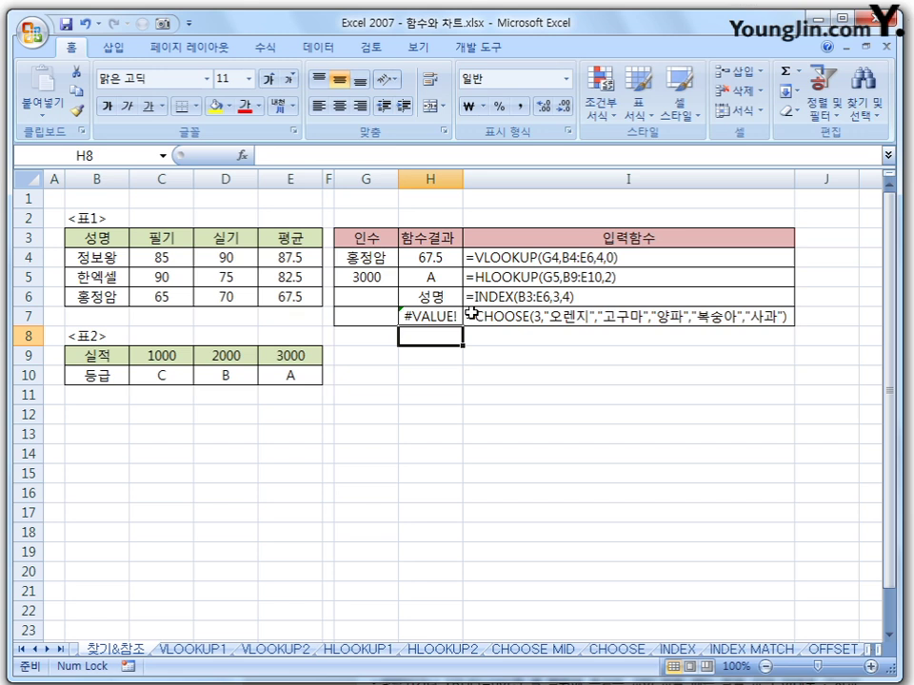
key(Up)
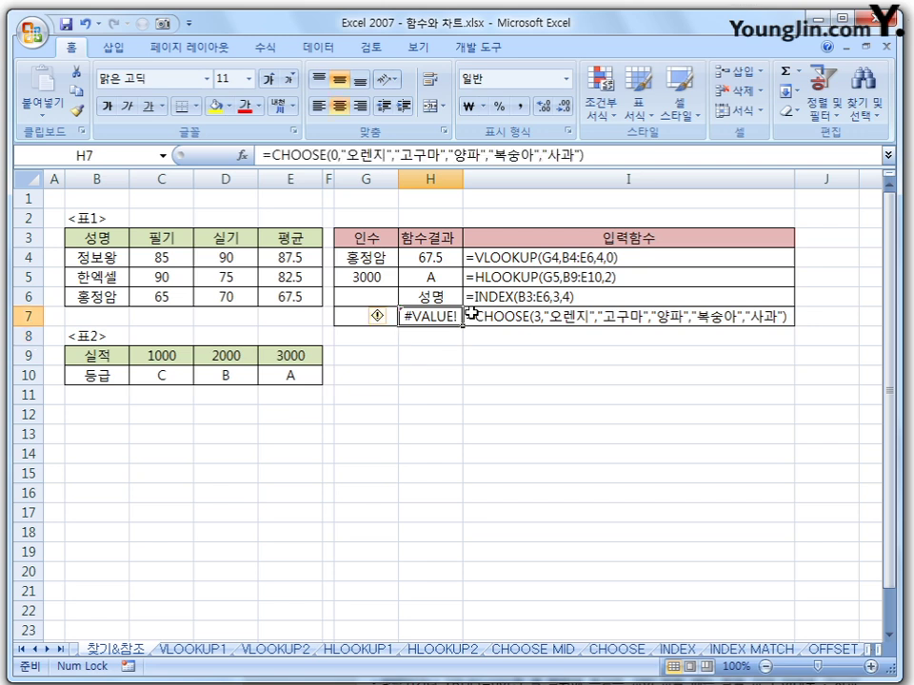
key(F2)
key(Left)
key(Left)
key(Left)
key(Left)
key(Left)
key(Left)
key(Left)
key(Left)
key(Left)
key(Left)
key(Left)
key(Left)
key(Left)
key(Left)
key(Left)
key(Left)
key(Left)
key(Left)
key(Left)
key(Left)
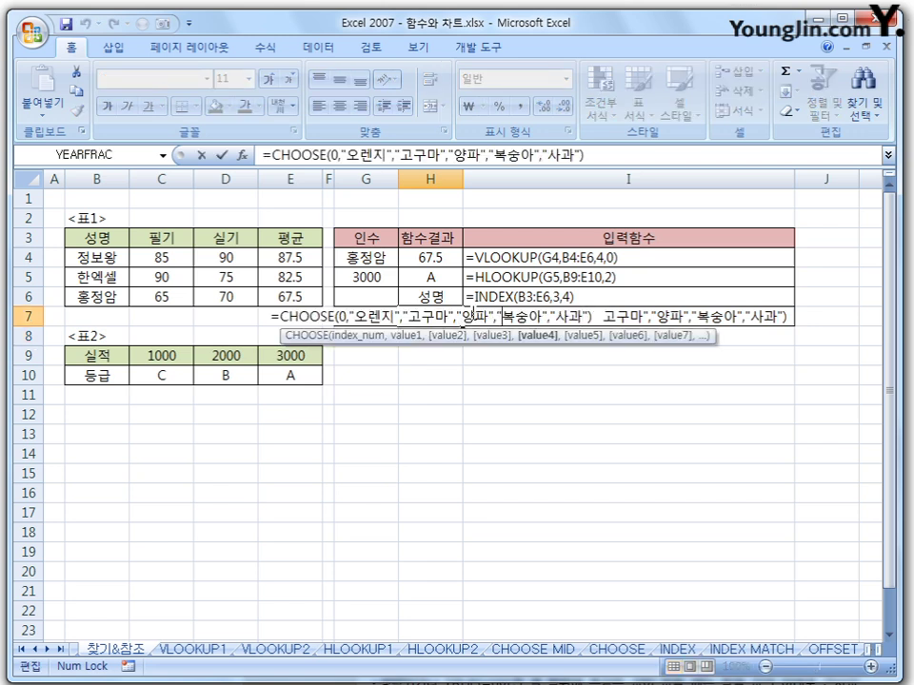
key(Left)
key(Left)
key(Left)
key(Left)
key(Left)
key(Left)
key(Left)
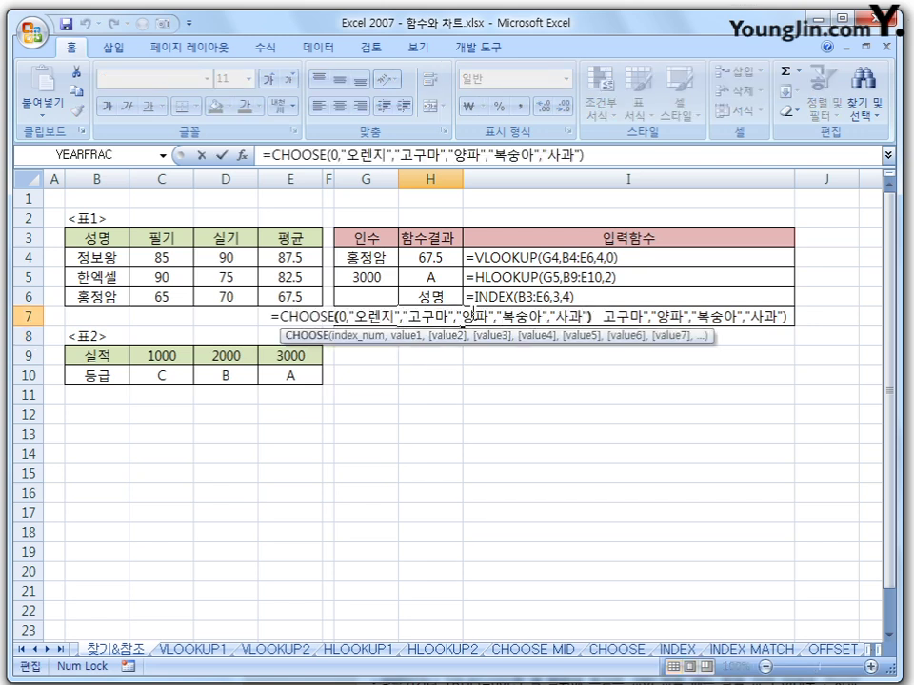
key(Right)
key(Delete)
text(6)
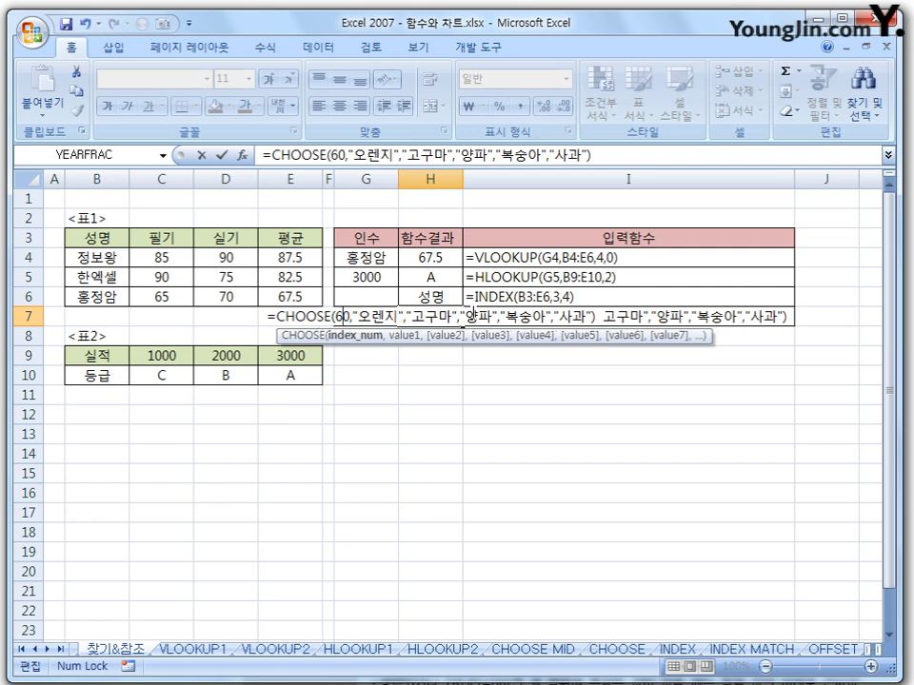
key(Return)
key(Up)
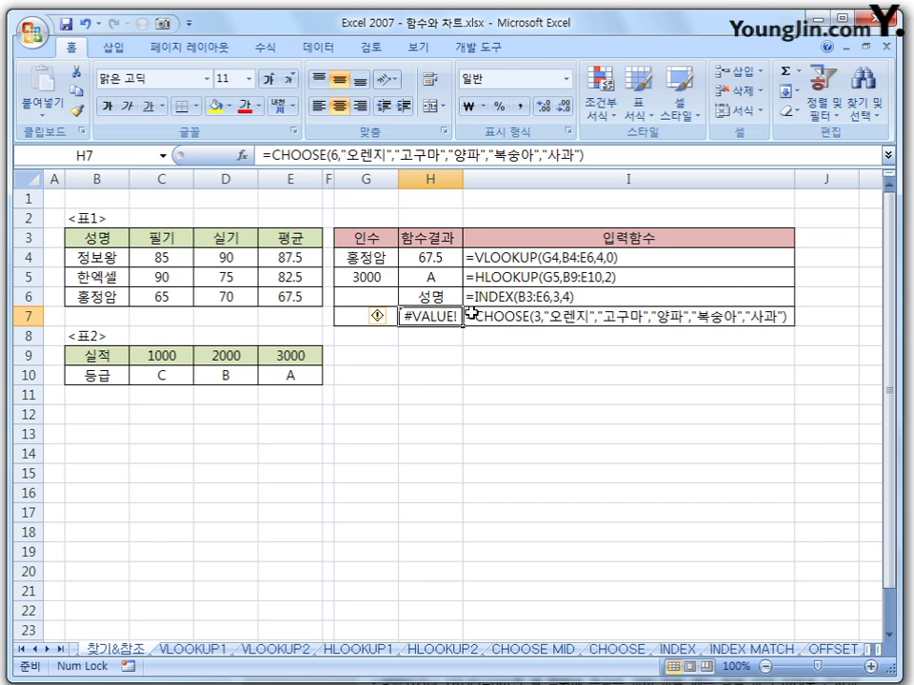
key(Return)
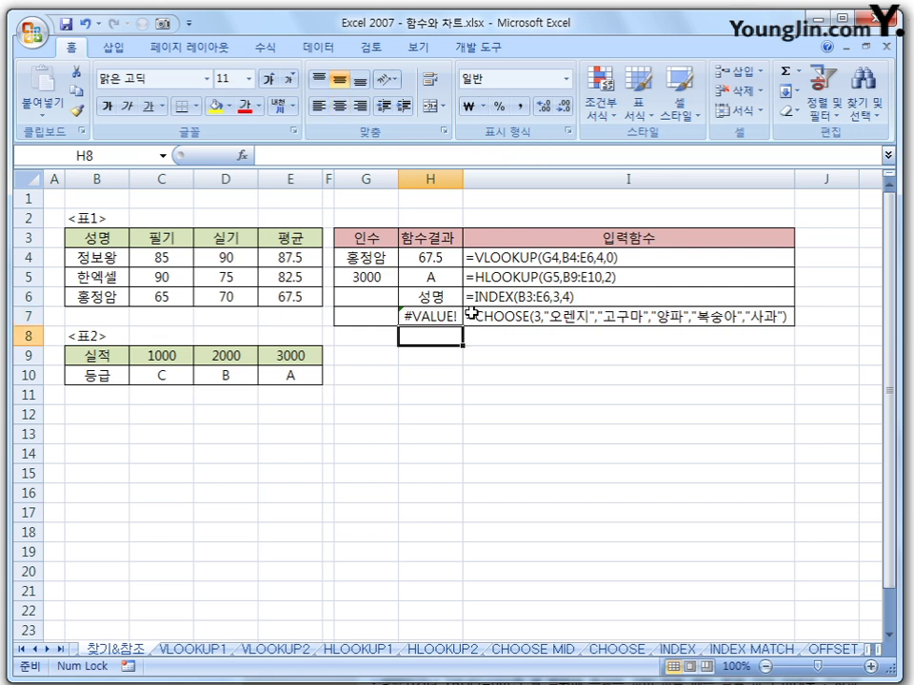
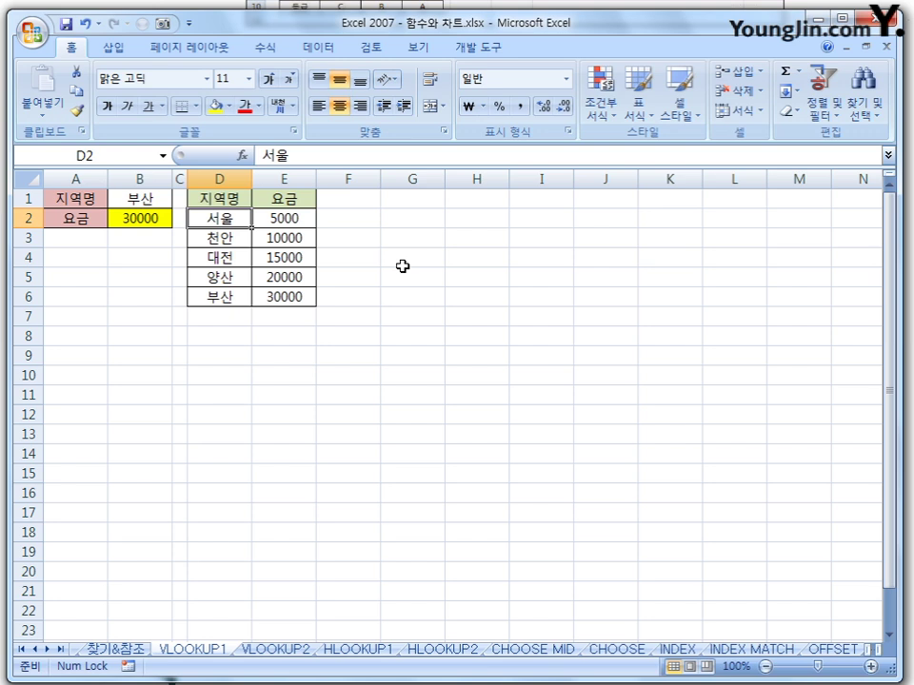
click(172, 200)
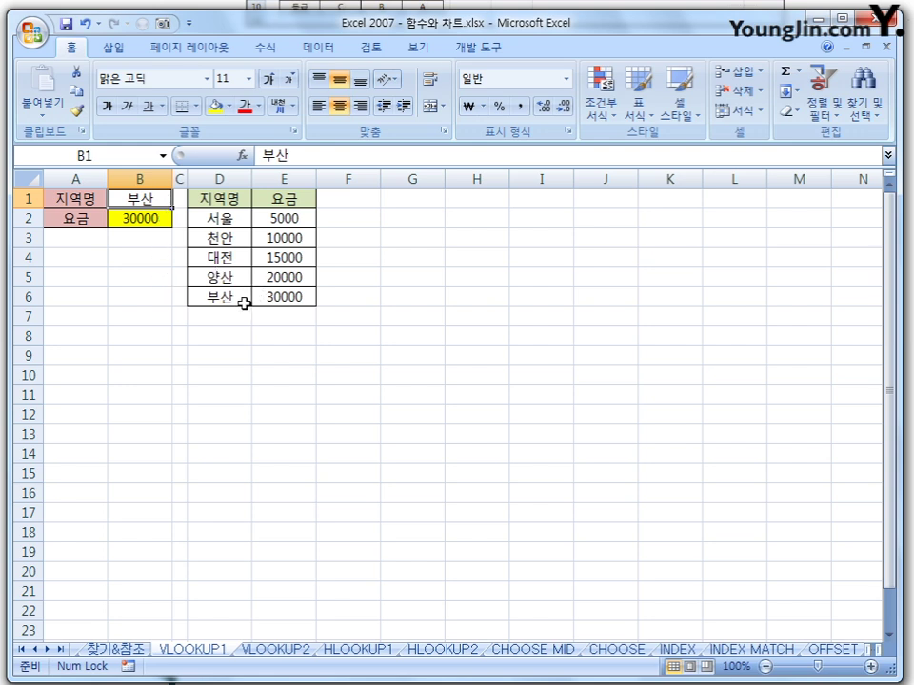
text(서울)
key(Return)
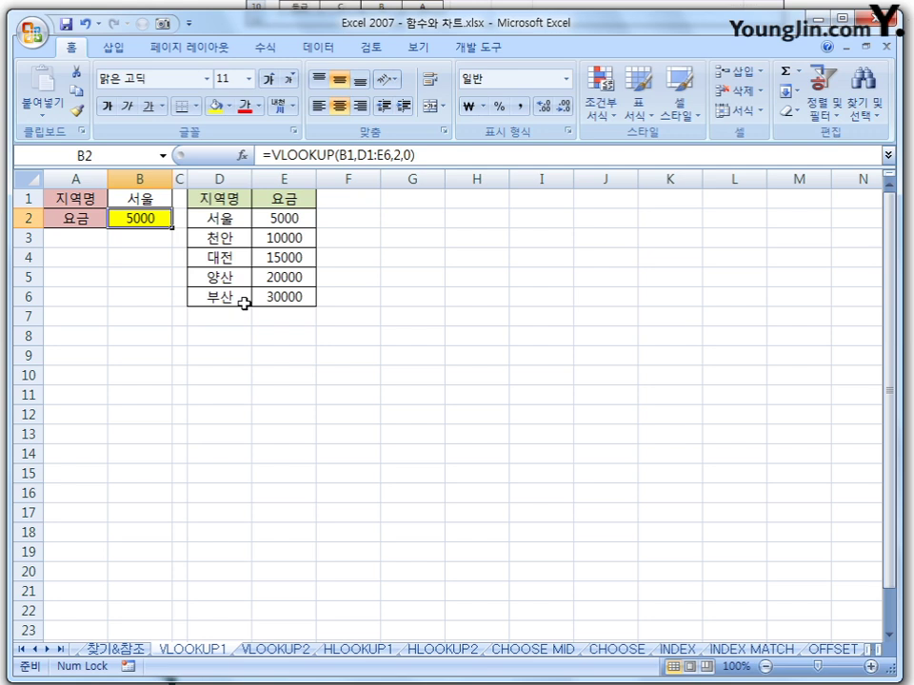
text(천안)
key(Return)
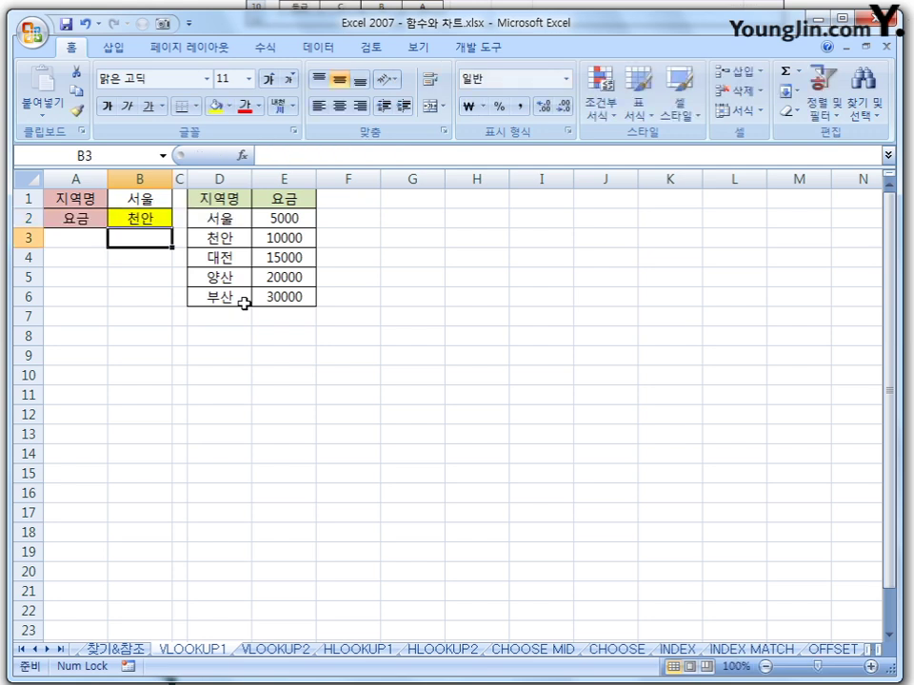
key(Up)
key(Up)
text(천안)
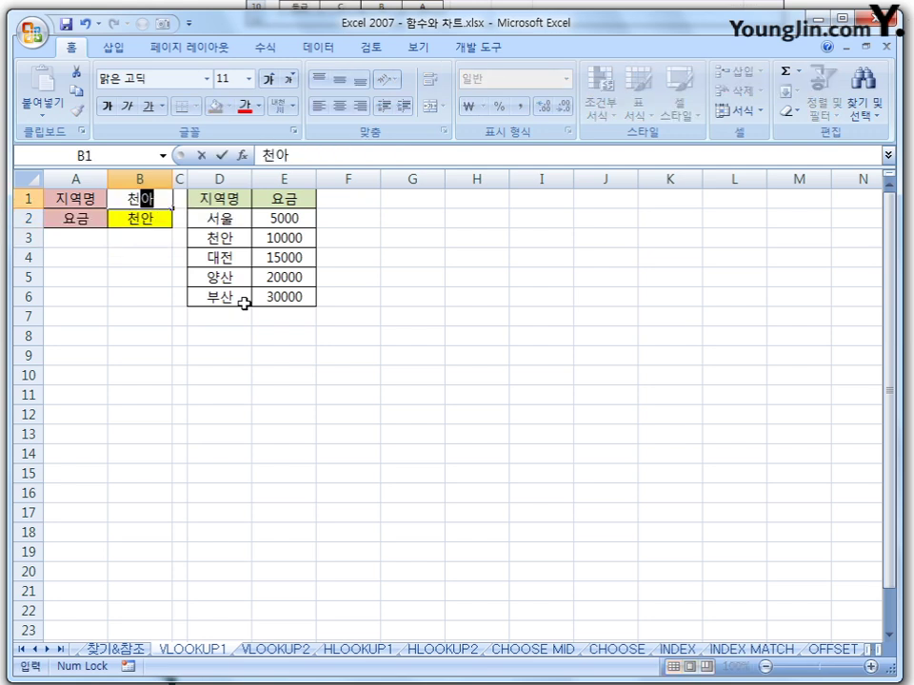
key(Return)
click(156, 316)
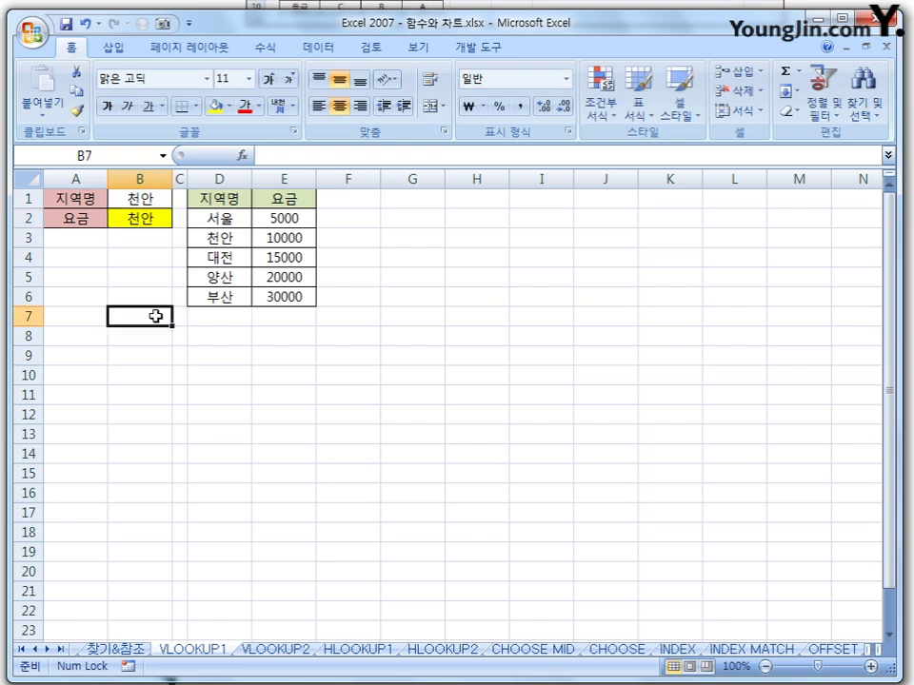
key(ctrl+z)
key(Down)
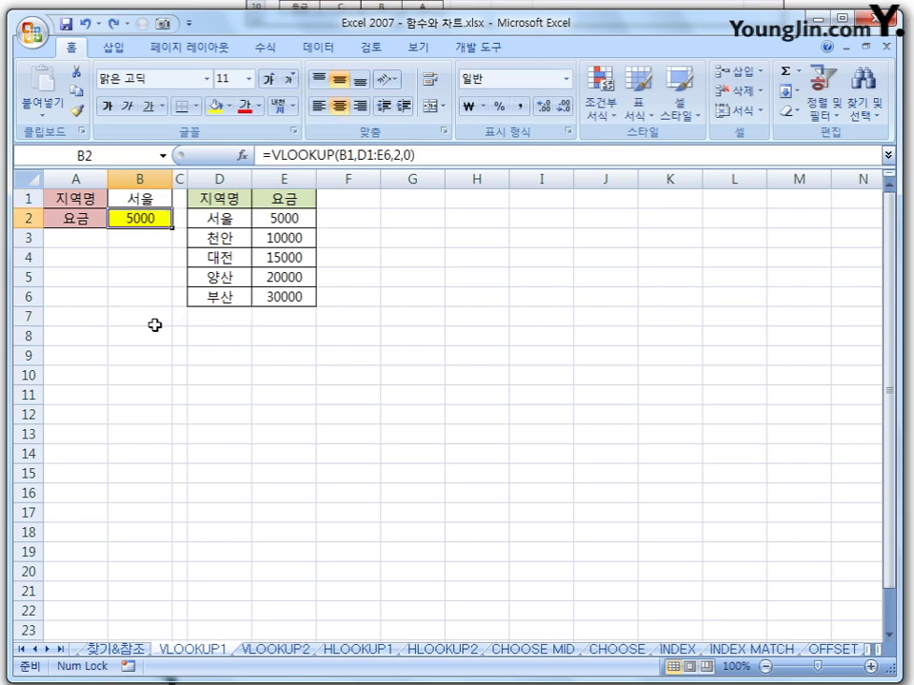
click(150, 197)
text(ㅊ)
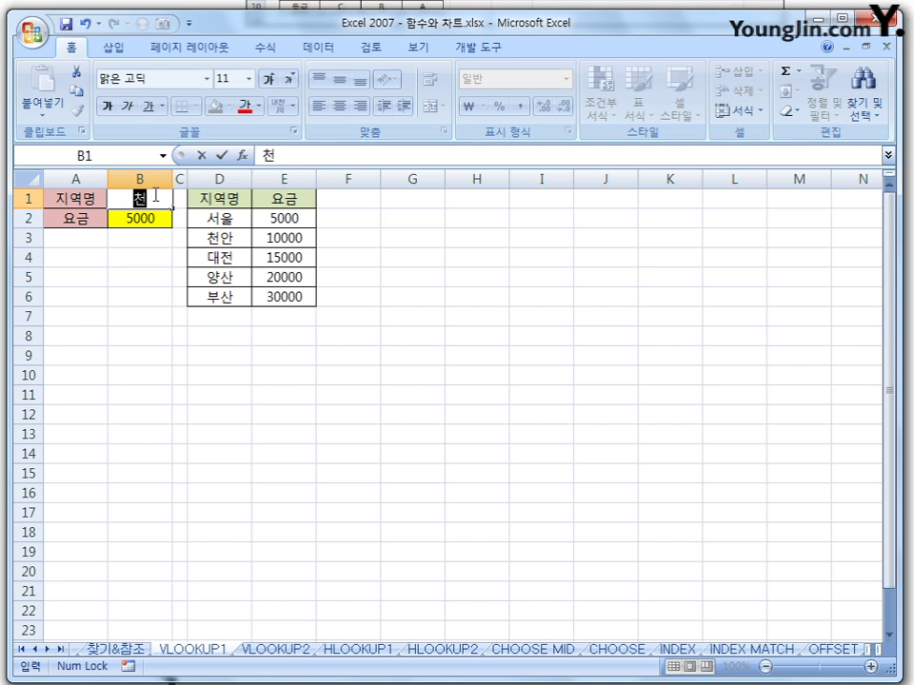
text(안)
key(Return)
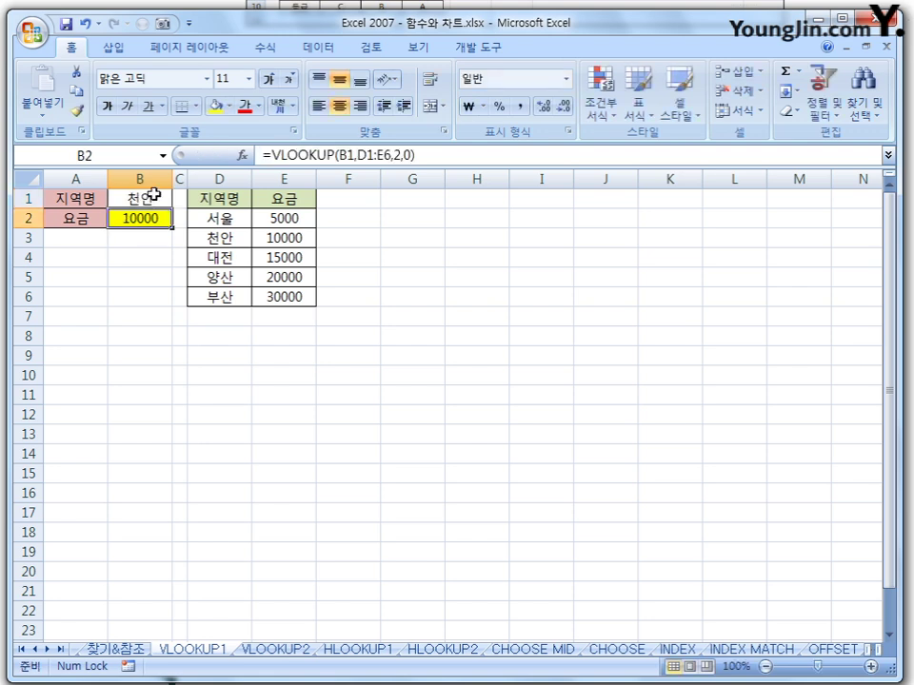
click(153, 195)
text(애)
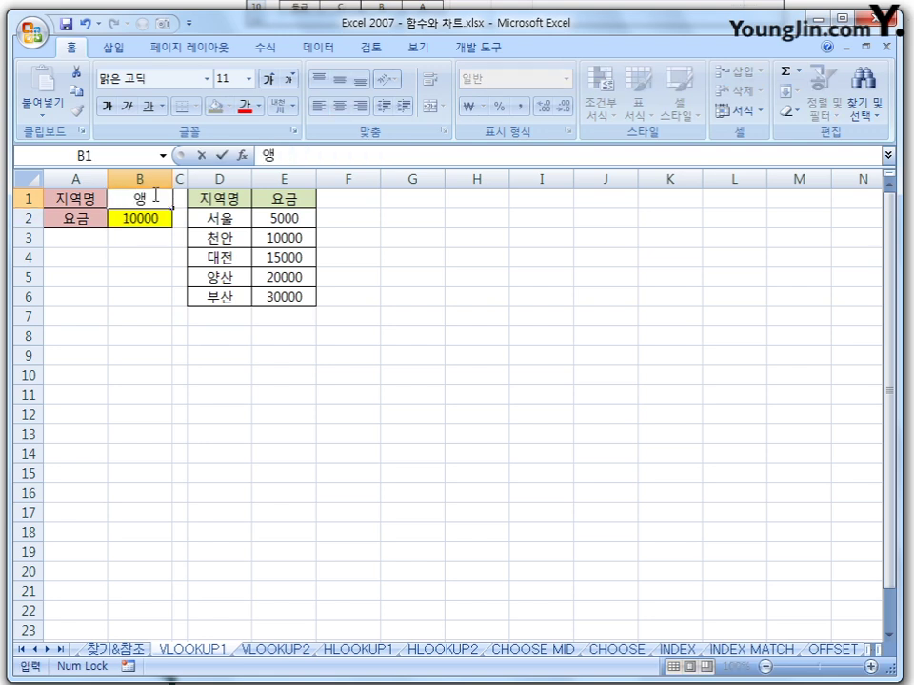
key(BackSpace)
text(ㅐ)
key(BackSpace)
text(ㅑㅇㅅㅏㄴ)
key(Return)
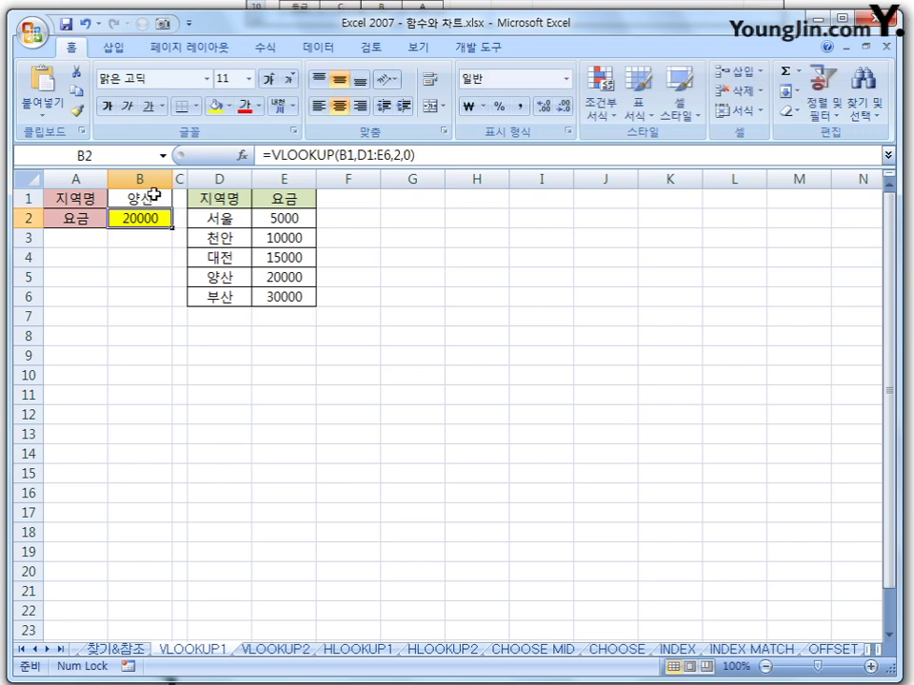
click(153, 195)
text(ㅂㅜㅅㅏ)
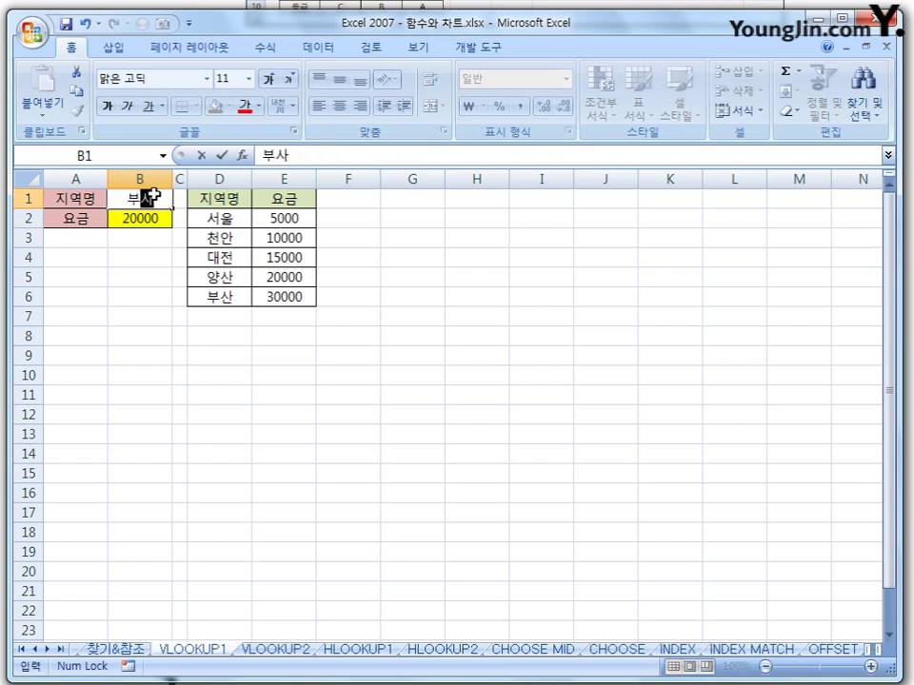
key(Return)
click(153, 195)
text(ㅂㅜ)
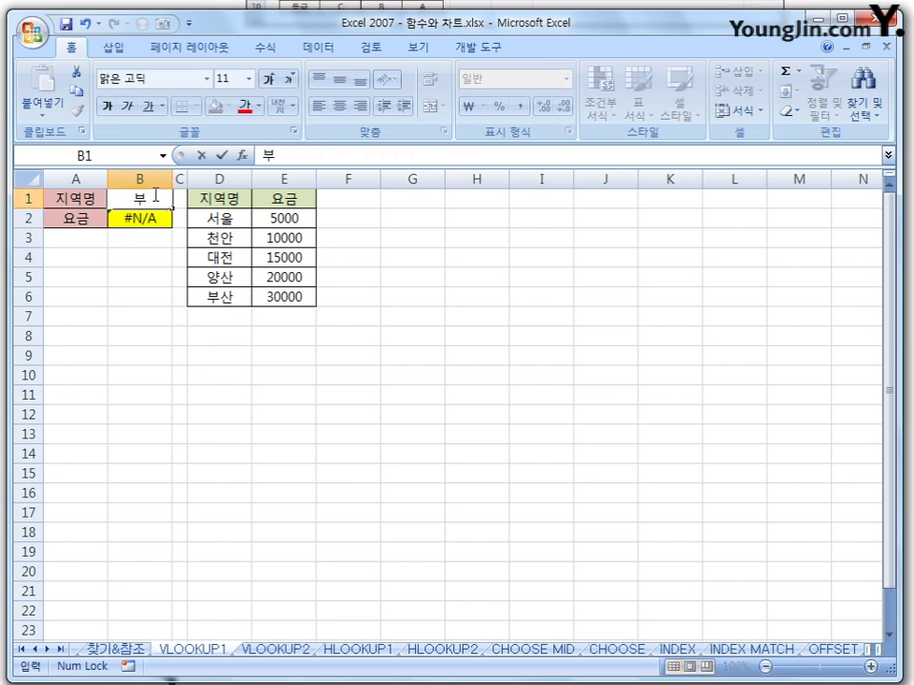
text(ㅅㅏ)
key(Return)
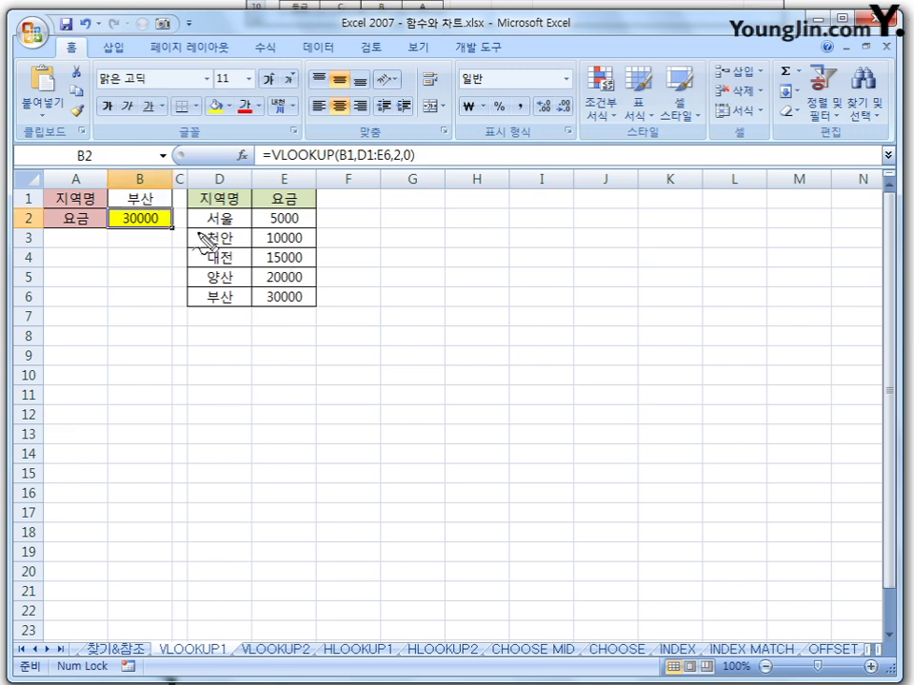
mouse_move(240, 204)
mouse_down()
mouse_move(219, 208)
mouse_move(234, 195)
mouse_move(302, 199)
mouse_up()
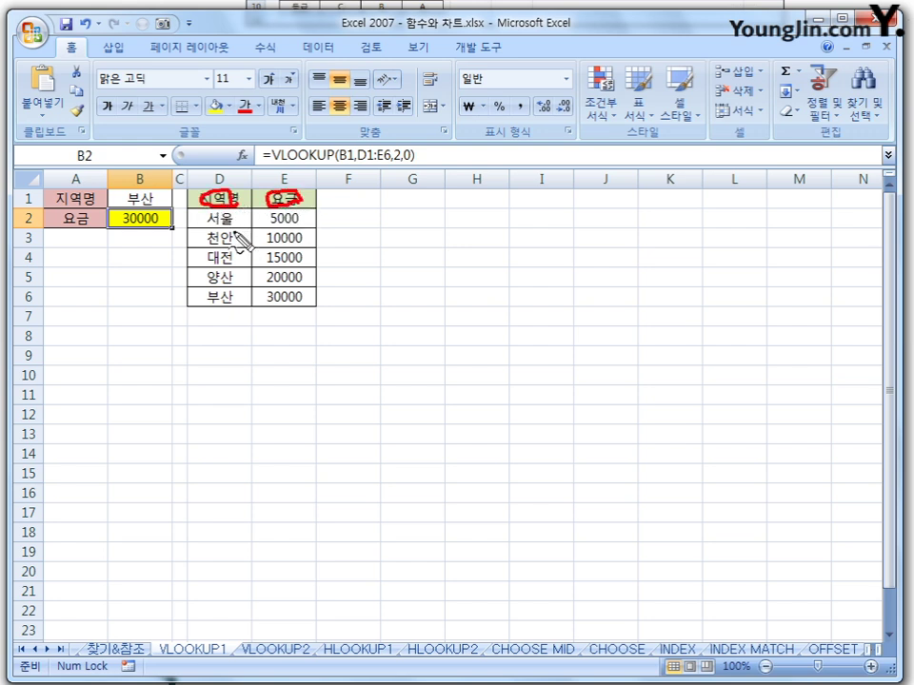
mouse_move(224, 219)
mouse_down()
mouse_move(224, 328)
mouse_move(286, 355)
mouse_move(303, 334)
mouse_up()
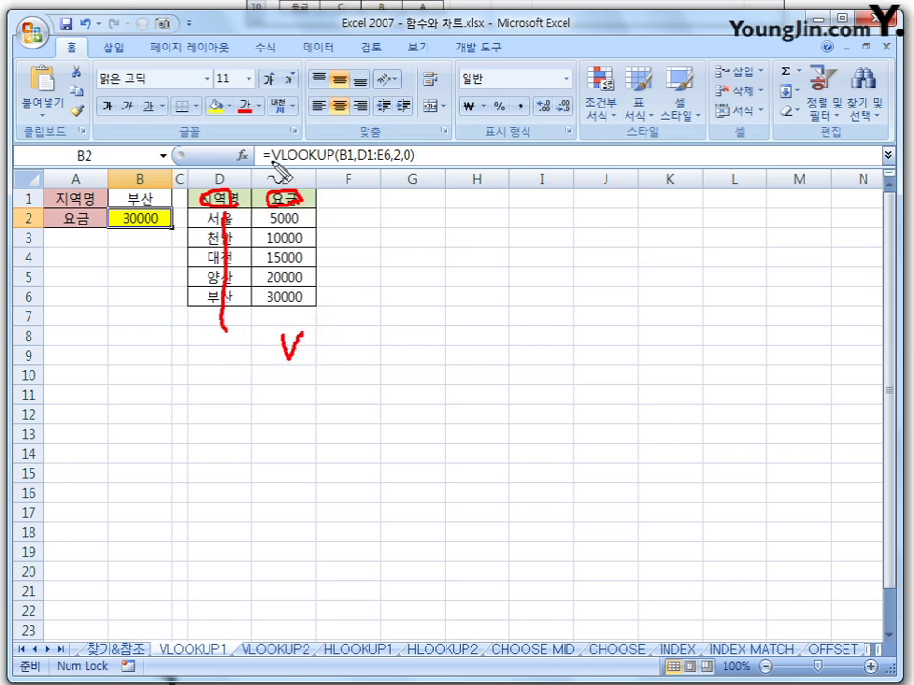
drag(267, 162, 353, 168)
mouse_move(157, 199)
mouse_down()
mouse_move(129, 204)
mouse_move(164, 208)
mouse_up()
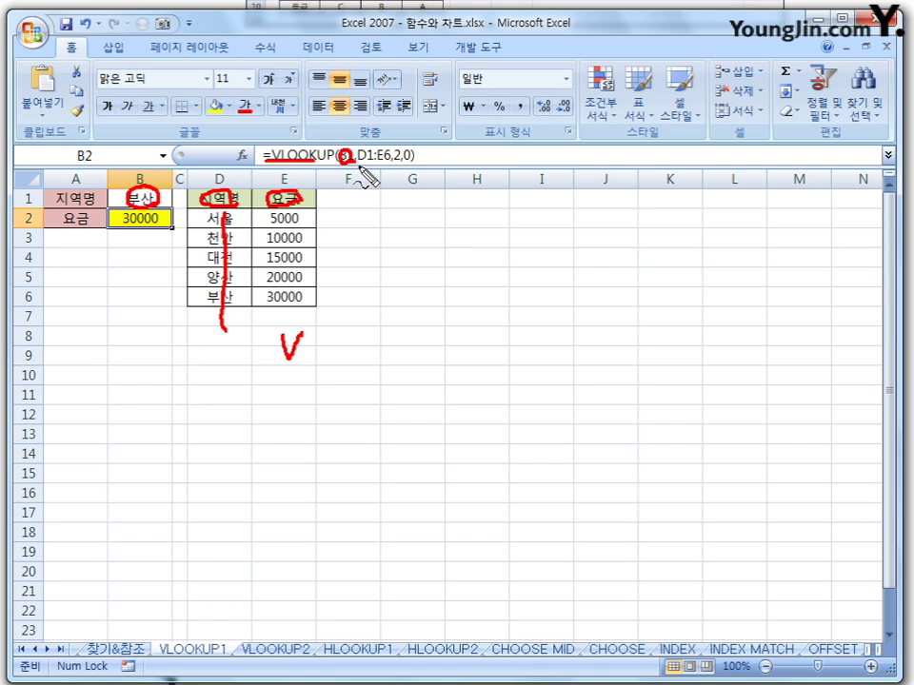
drag(358, 166, 385, 174)
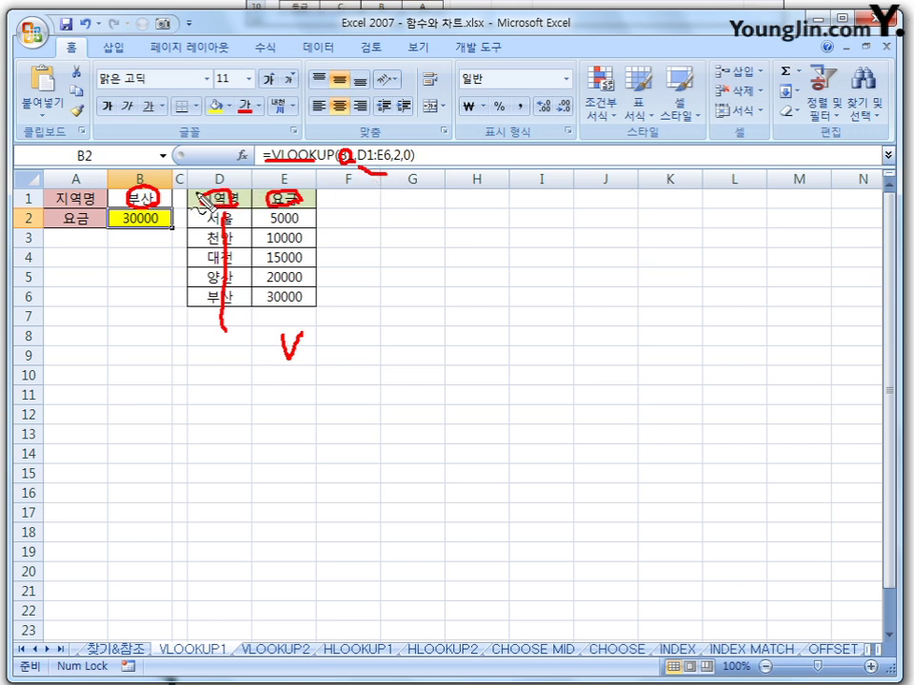
mouse_move(317, 298)
mouse_down()
mouse_move(224, 326)
mouse_move(221, 217)
mouse_move(267, 187)
mouse_move(339, 261)
mouse_move(314, 307)
mouse_up()
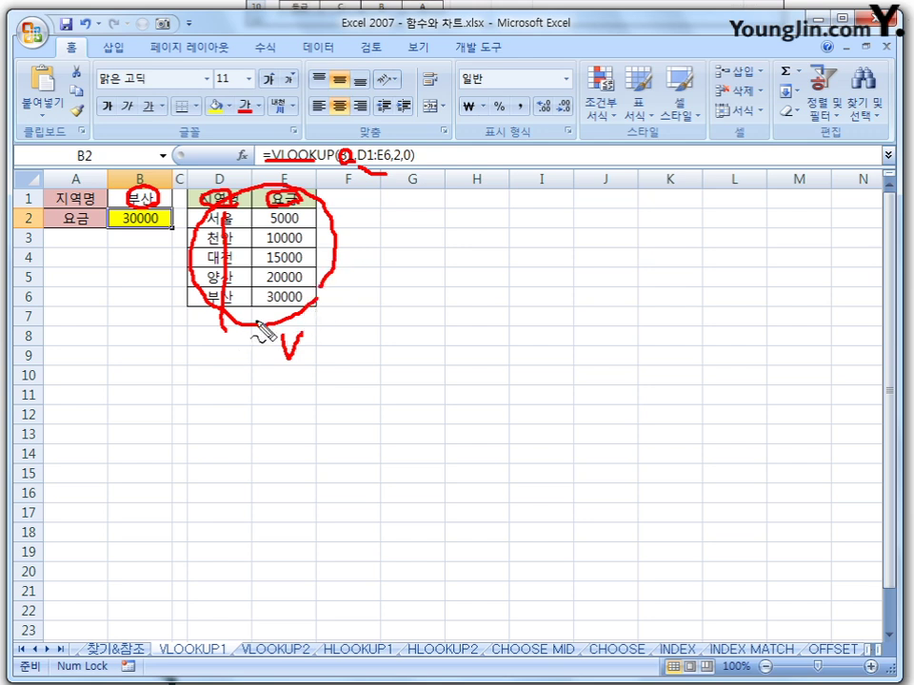
drag(220, 340, 209, 362)
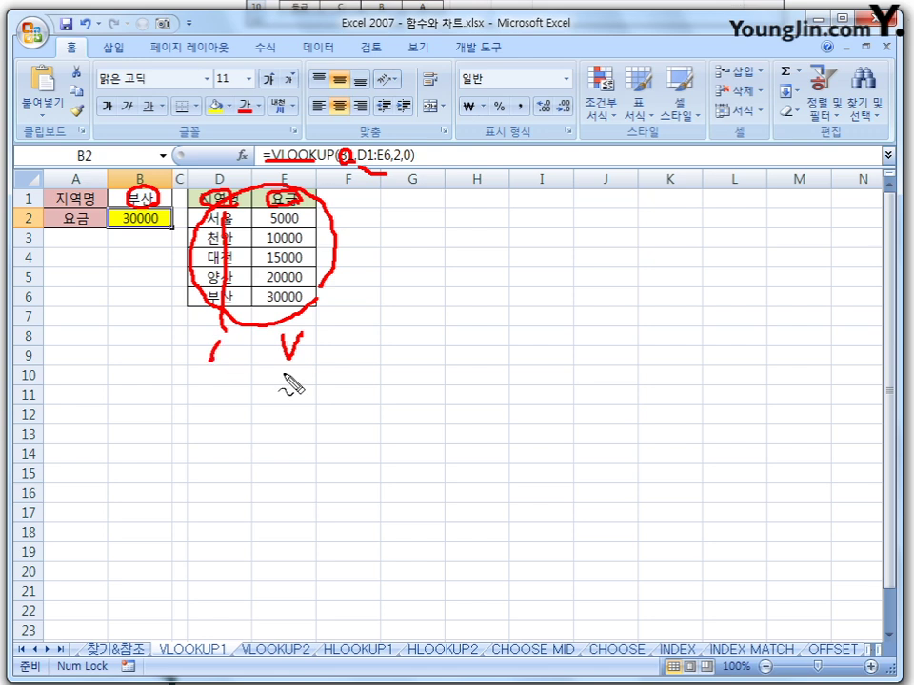
drag(281, 372, 295, 385)
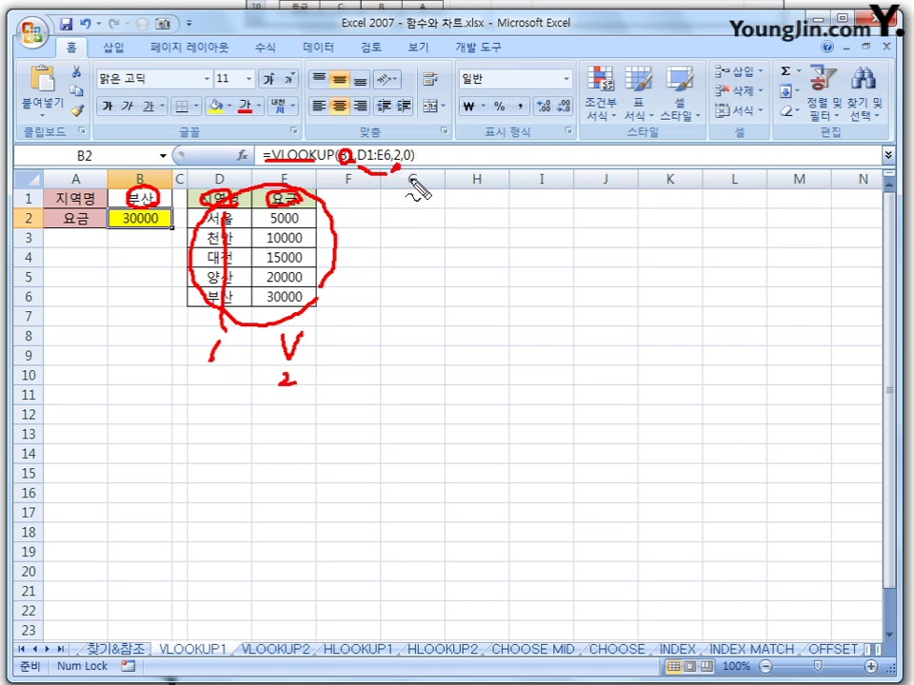
drag(398, 170, 411, 160)
mouse_move(413, 195)
mouse_down()
mouse_move(437, 210)
mouse_move(465, 189)
mouse_move(465, 211)
mouse_up()
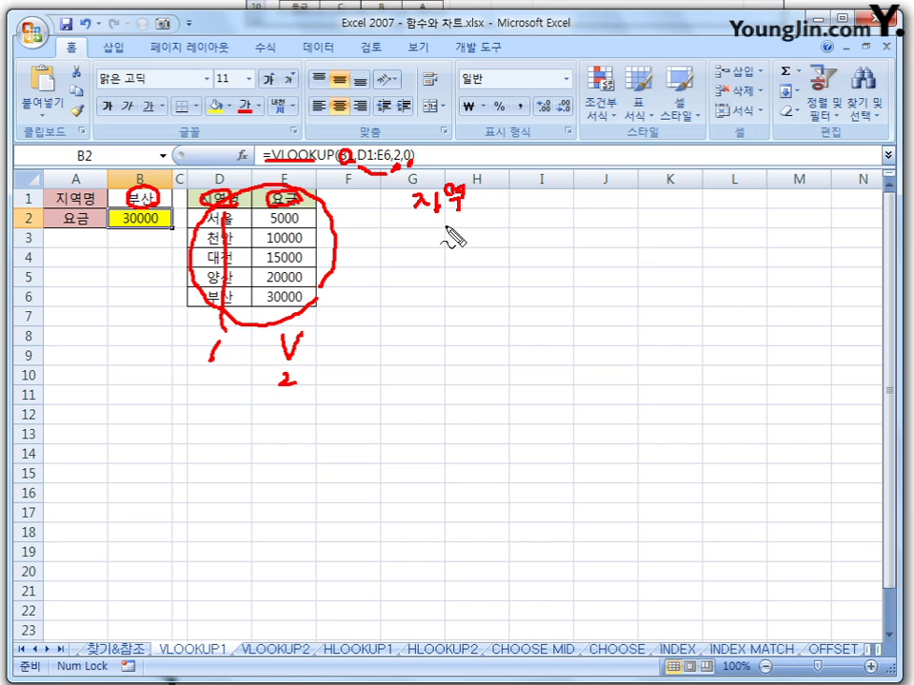
key(e)
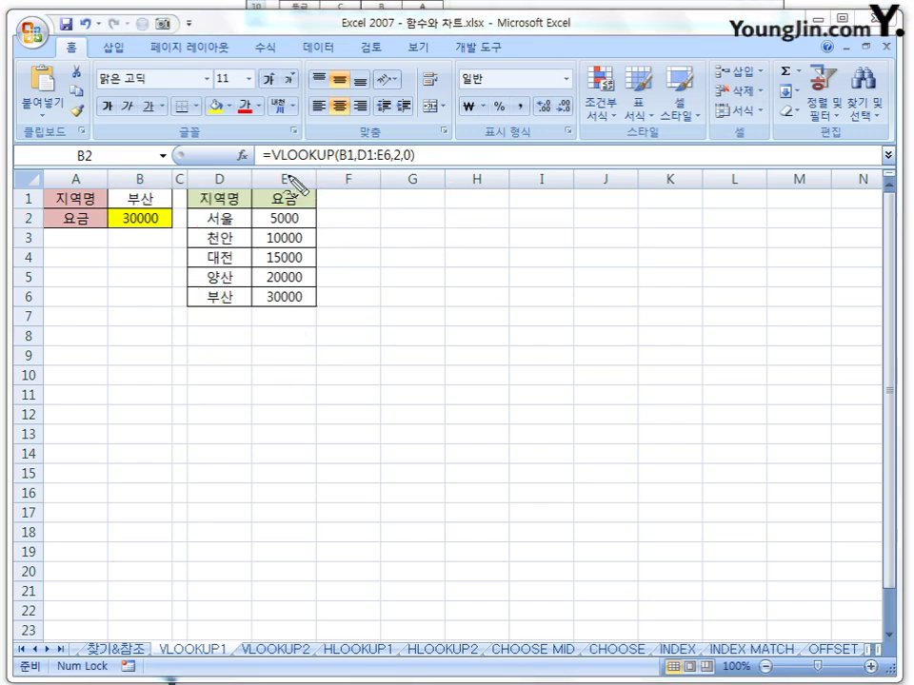
mouse_move(317, 257)
mouse_down()
mouse_move(272, 303)
mouse_move(204, 255)
mouse_move(202, 204)
mouse_move(286, 200)
mouse_move(318, 241)
mouse_up()
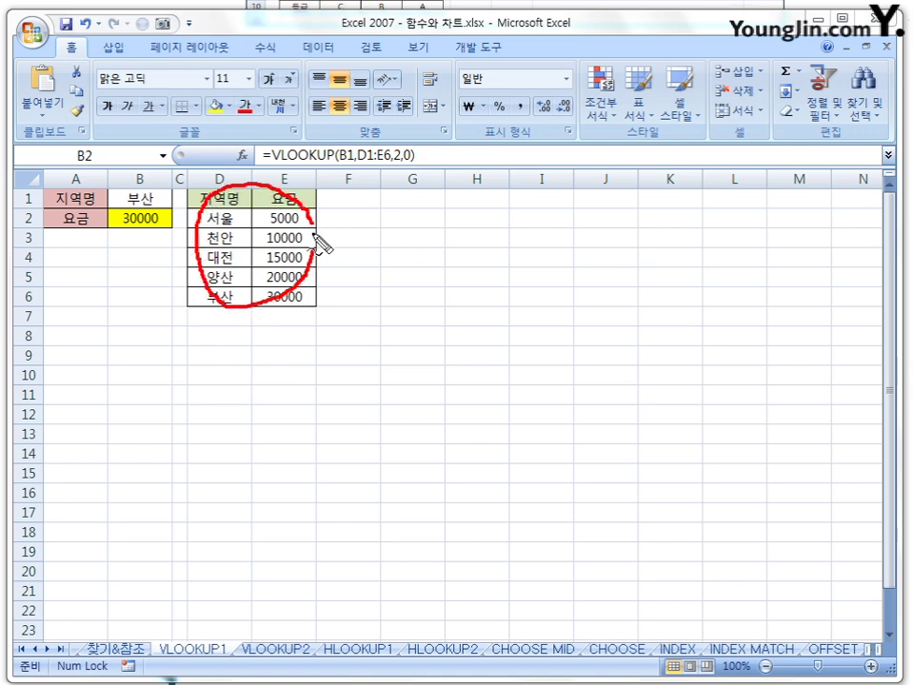
drag(228, 198, 233, 319)
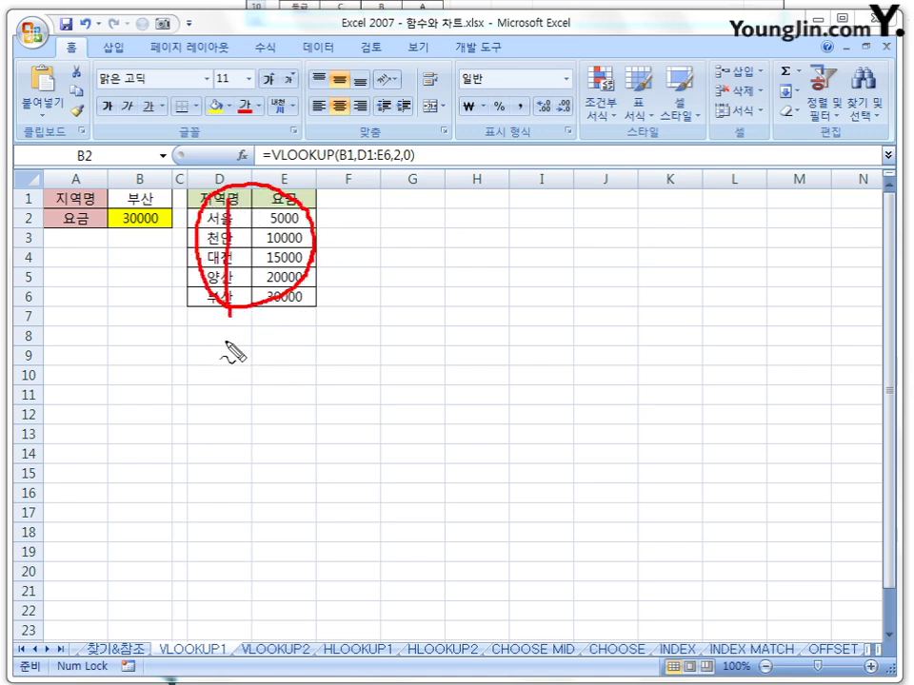
drag(284, 318, 305, 328)
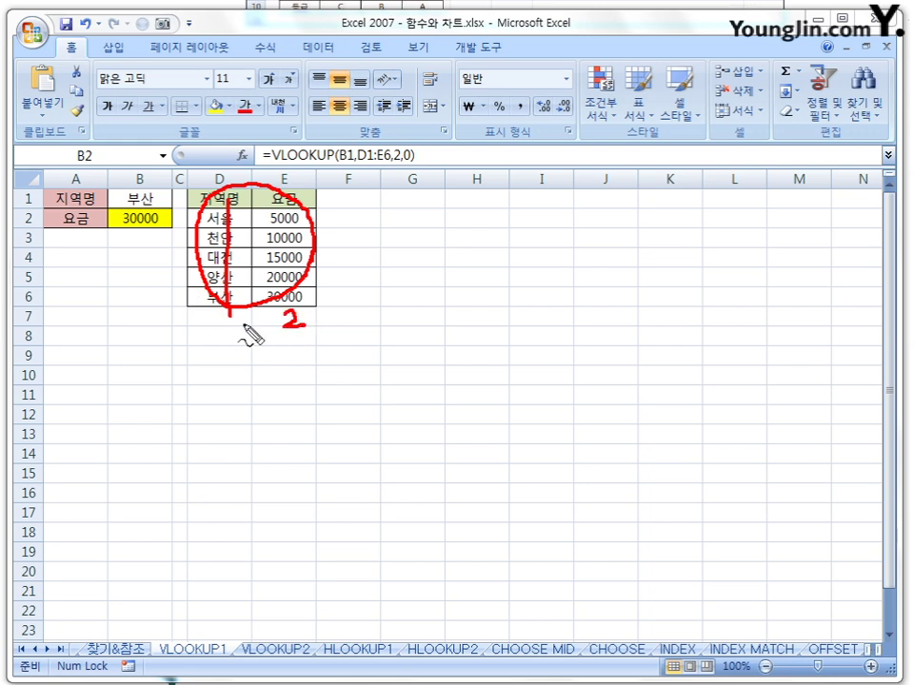
drag(216, 320, 206, 334)
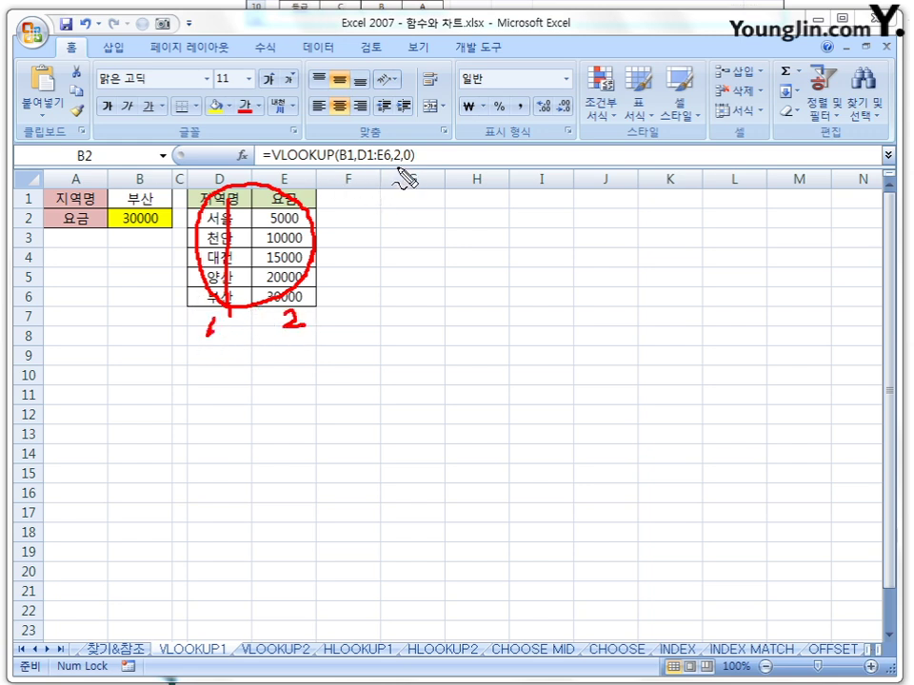
mouse_move(397, 162)
mouse_down()
mouse_move(394, 181)
mouse_move(405, 183)
mouse_up()
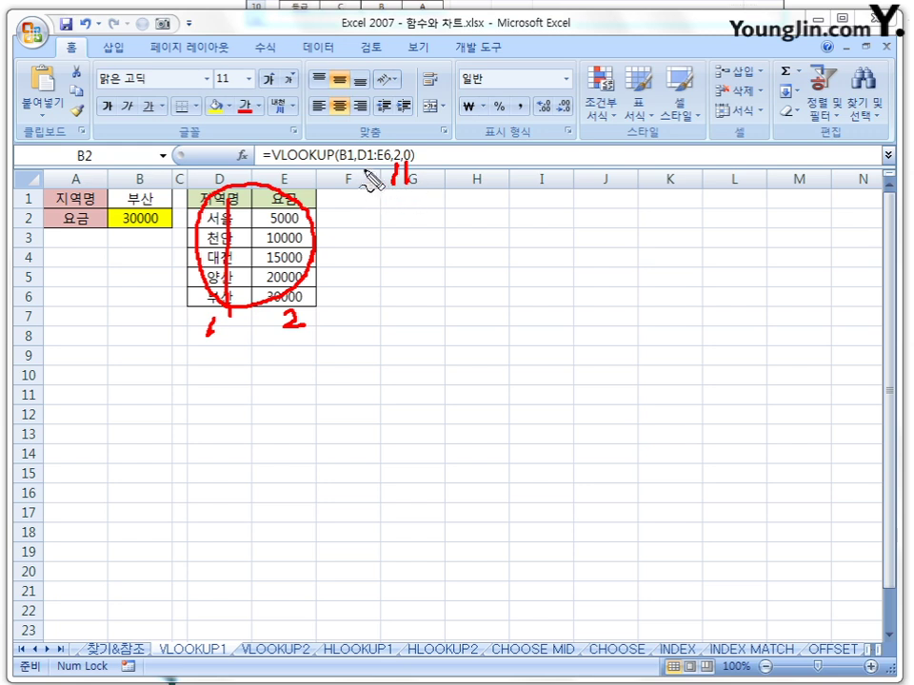
drag(361, 159, 383, 160)
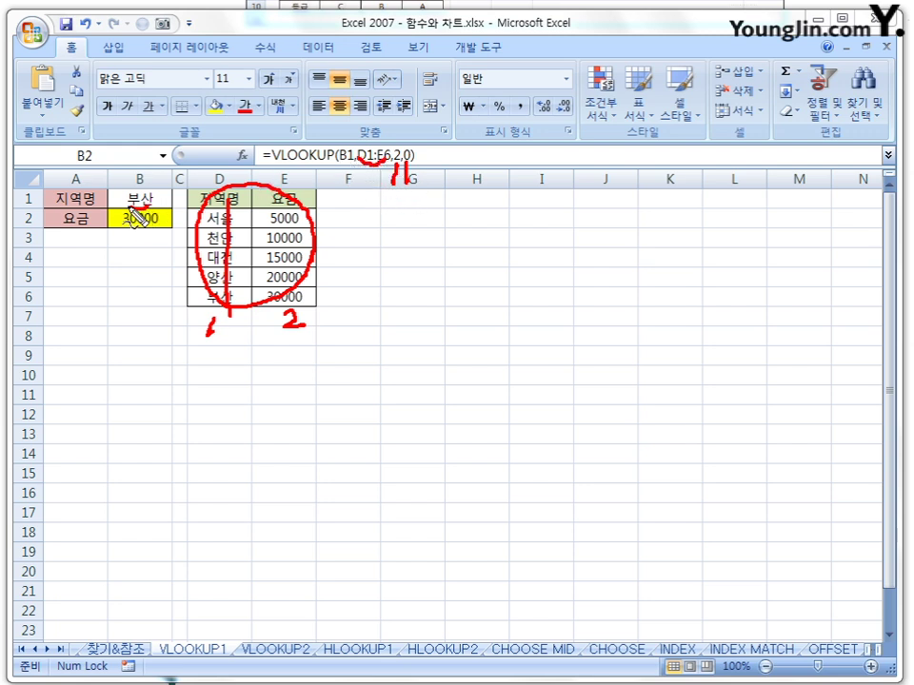
drag(152, 190, 130, 193)
drag(350, 149, 354, 162)
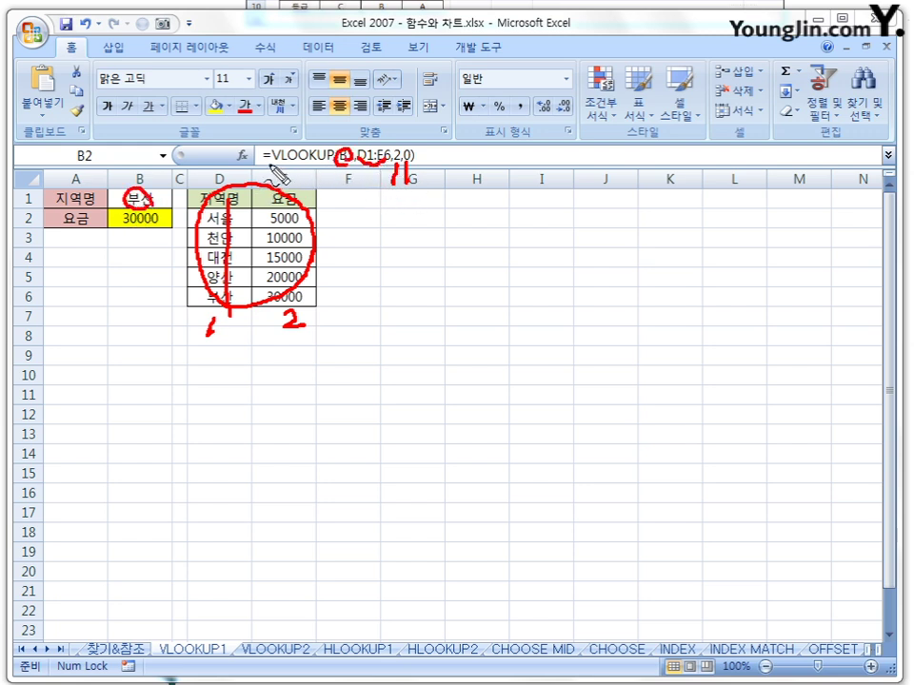
drag(269, 165, 331, 165)
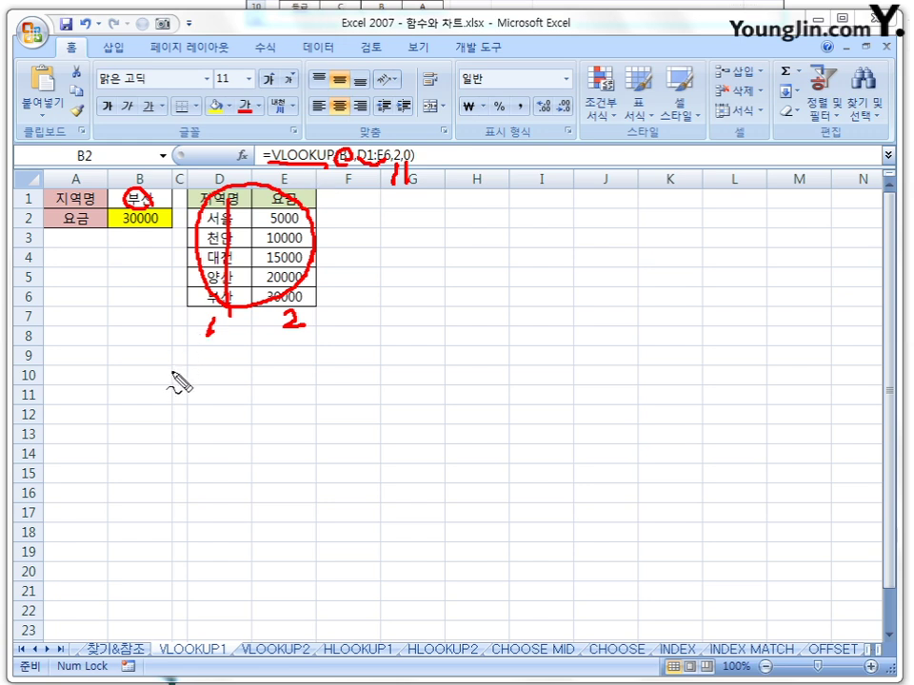
mouse_move(159, 226)
mouse_down()
mouse_move(167, 227)
mouse_move(121, 218)
mouse_move(134, 229)
mouse_move(170, 227)
mouse_up()
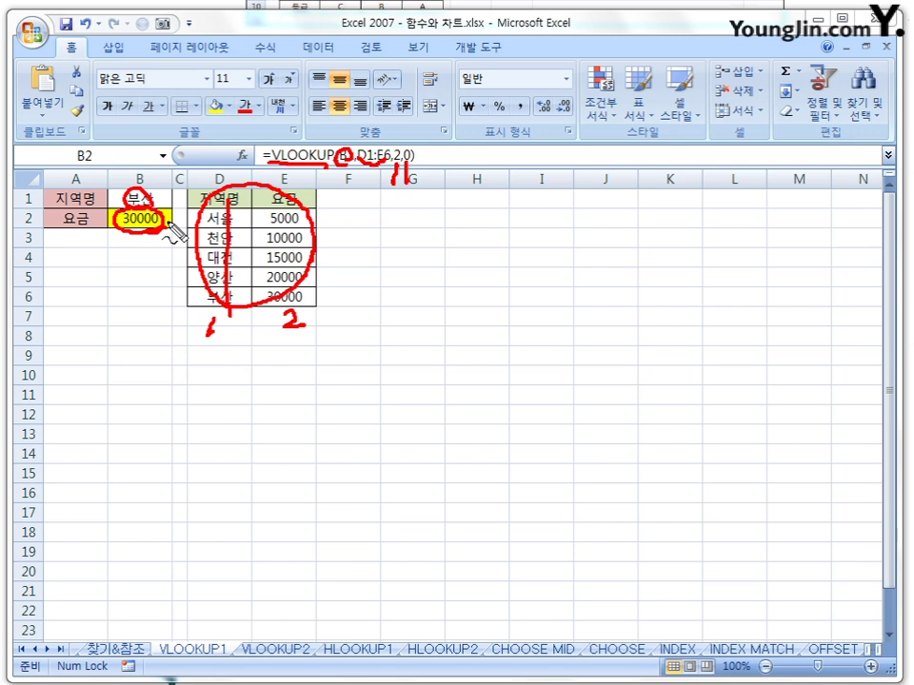
key(Escape)
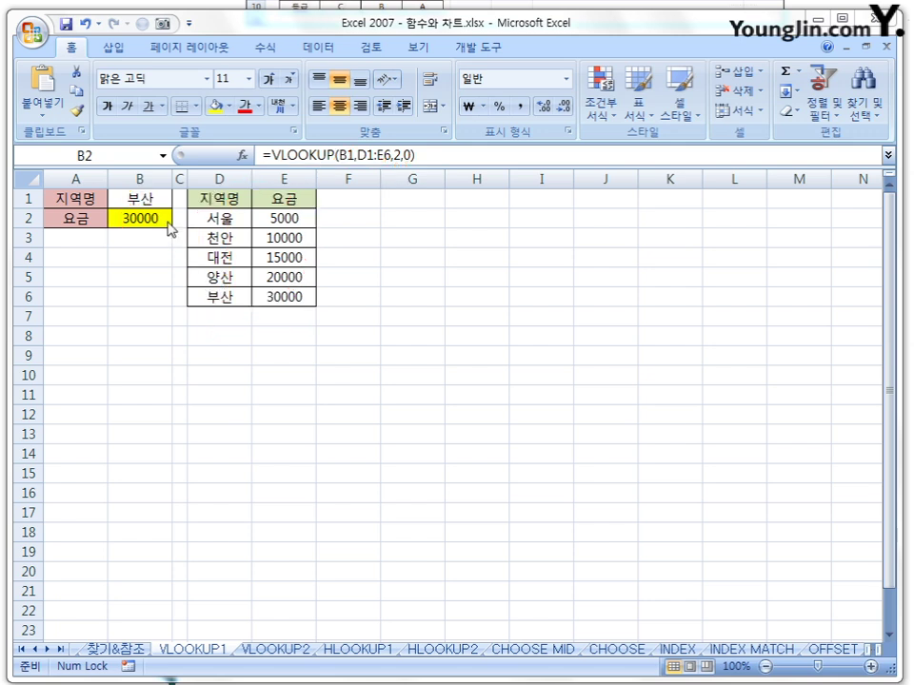
On the VLOOKUP2 sheet, check thresholds 0 (grade 가) and 60 (grade 양) in the grade table
click(297, 655)
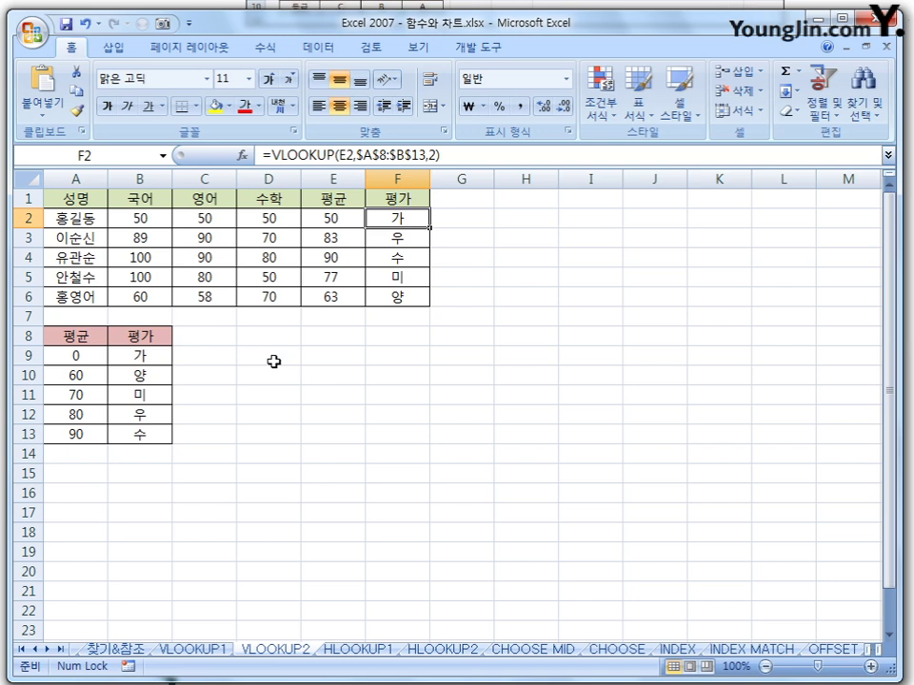
click(64, 361)
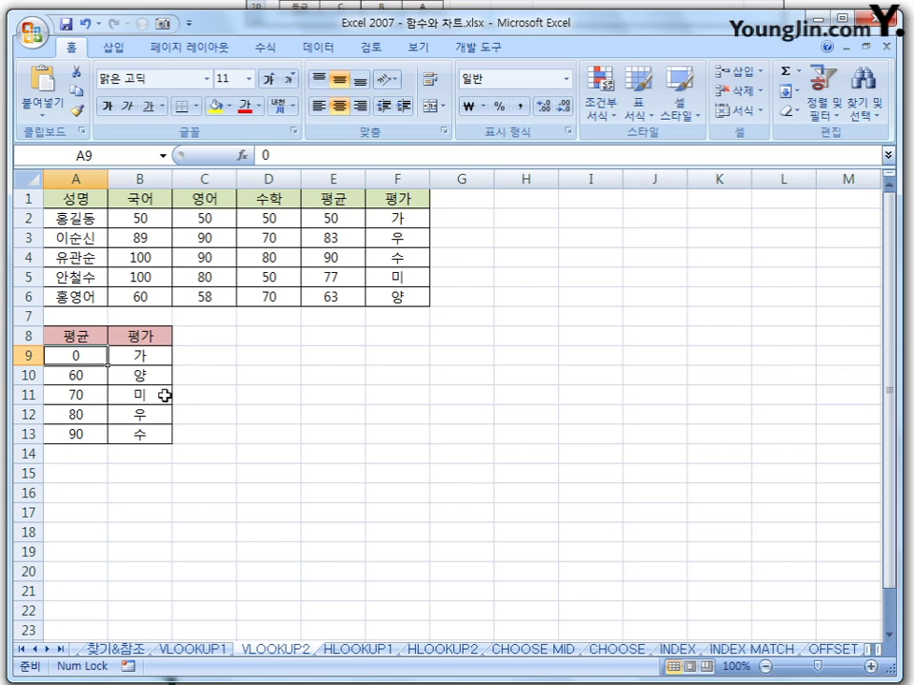
click(153, 355)
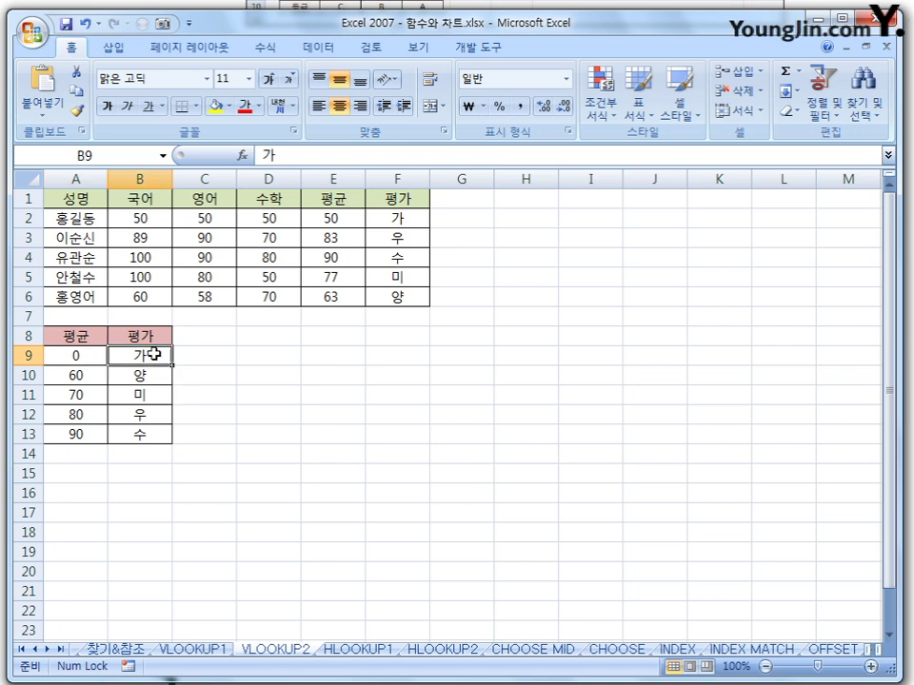
click(91, 379)
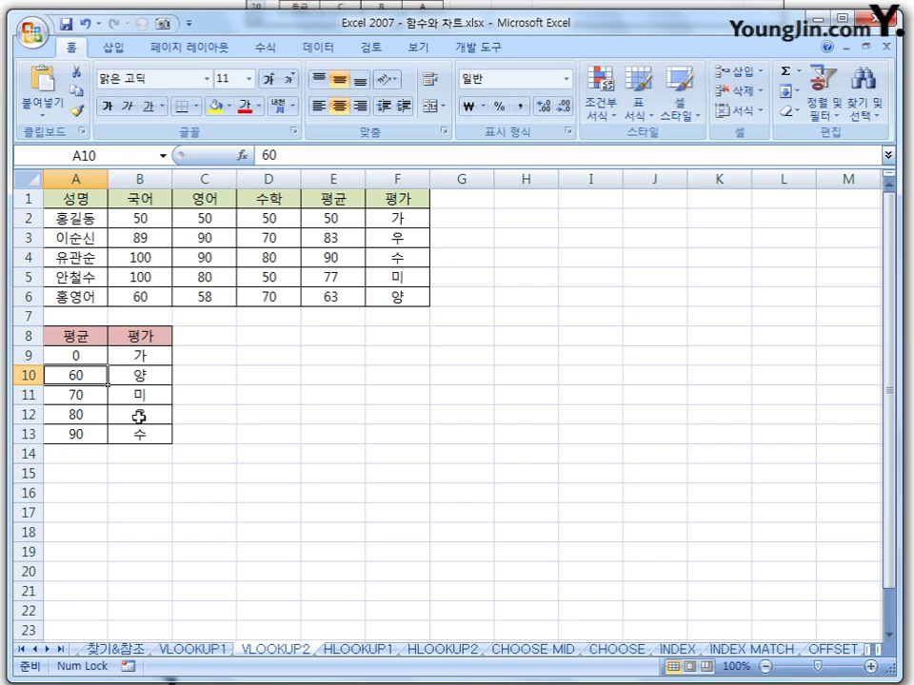
click(152, 380)
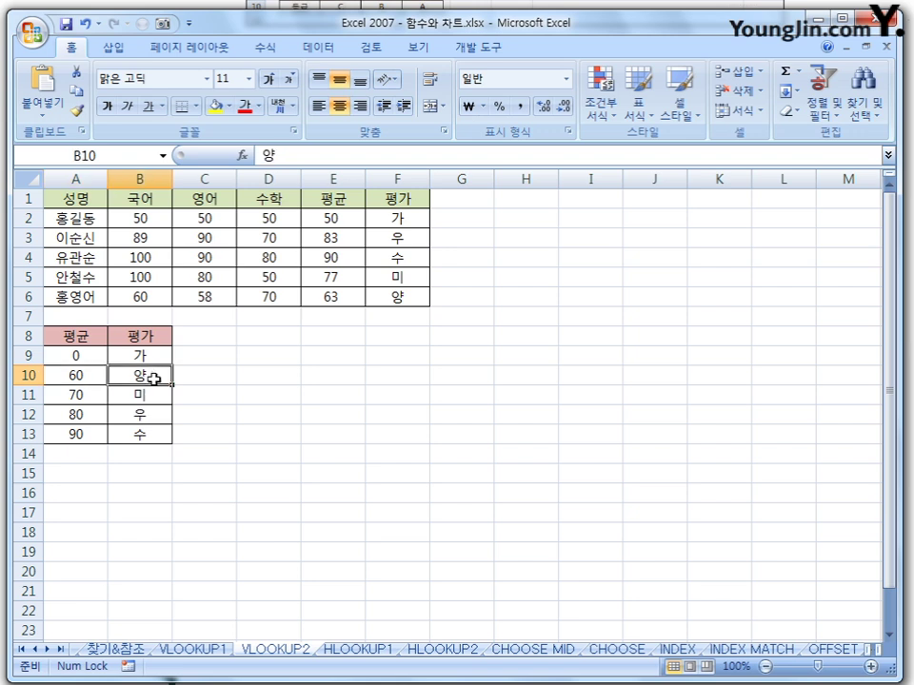
Review thresholds 70, 80 (grade 우) and 90, then inspect F2's VLOOKUP grade formula
click(98, 400)
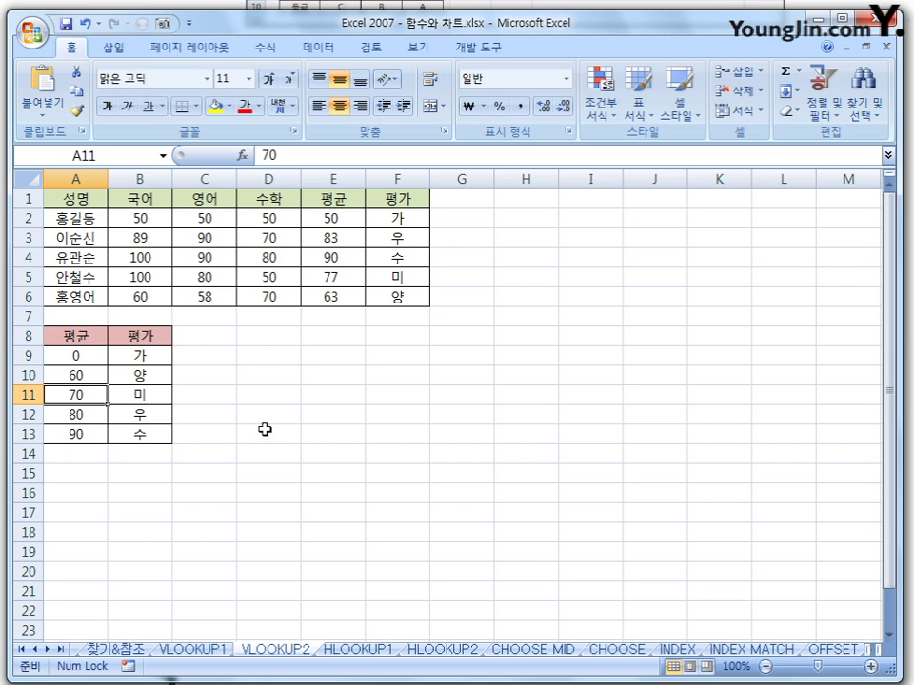
click(98, 419)
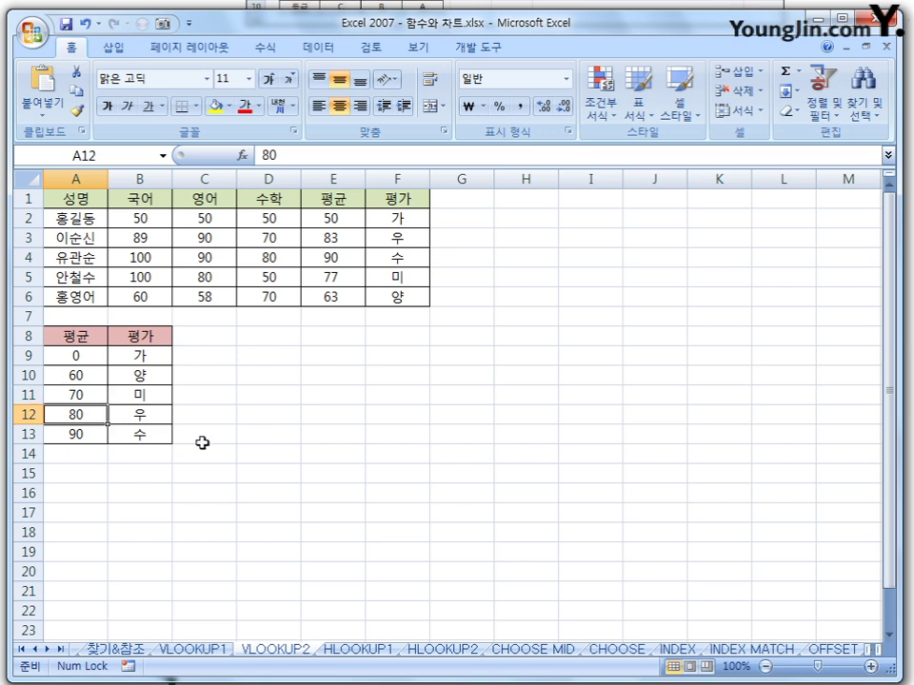
click(158, 413)
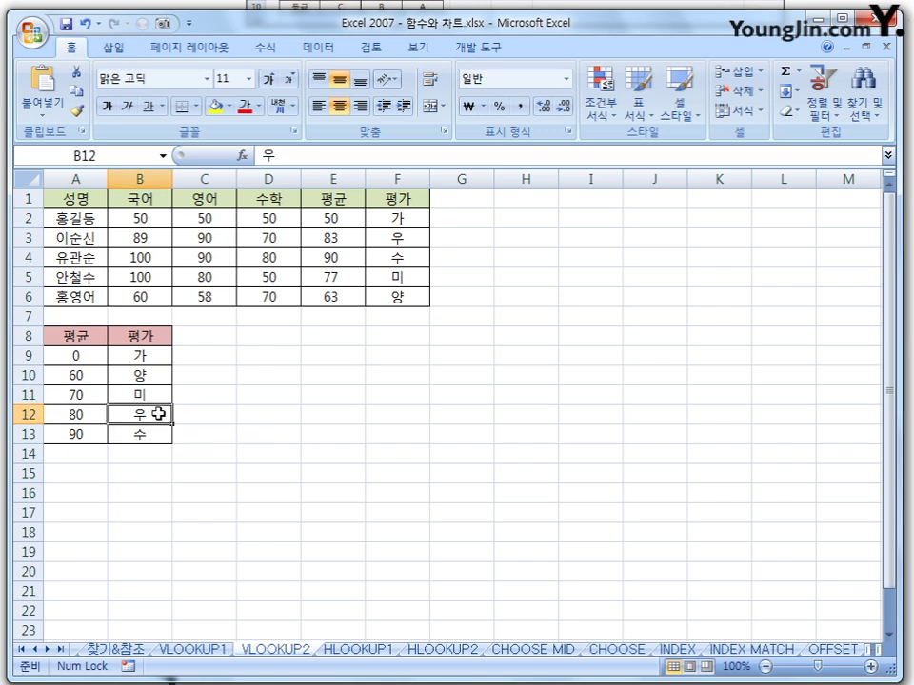
click(85, 437)
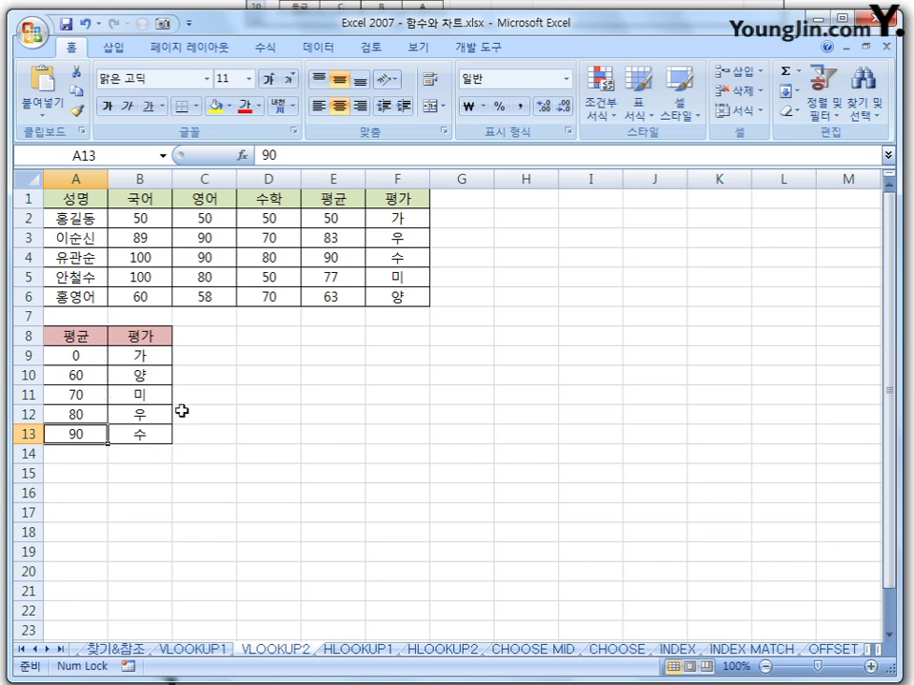
click(384, 220)
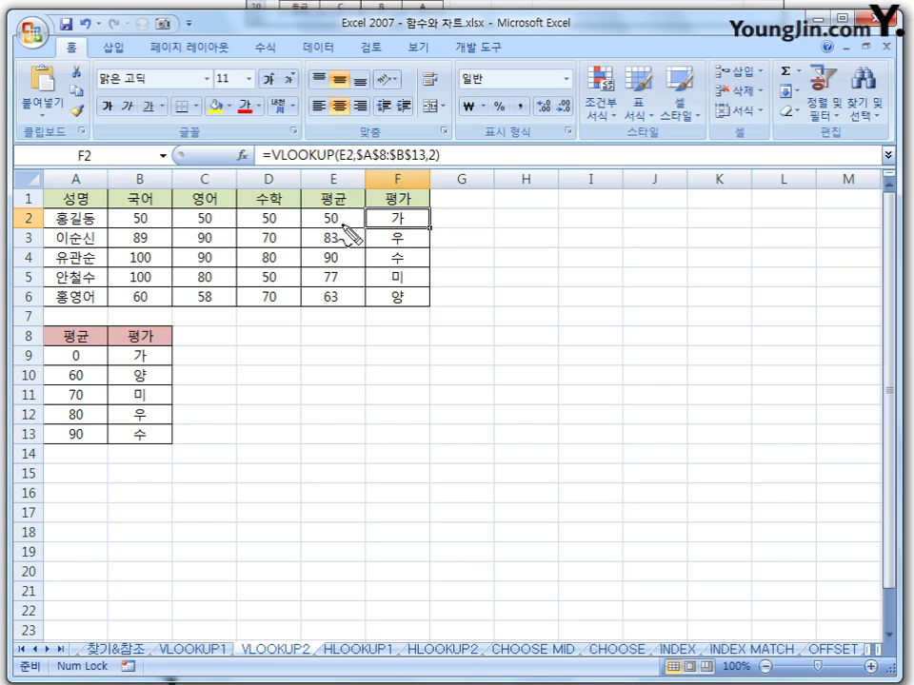
drag(331, 216, 341, 225)
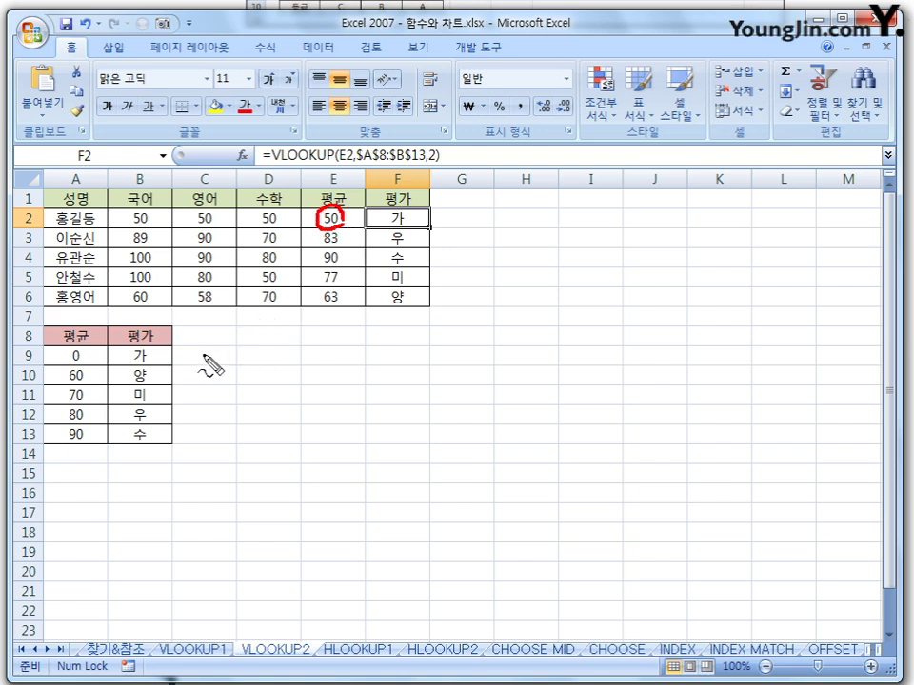
mouse_move(337, 228)
mouse_down()
mouse_move(318, 236)
mouse_move(344, 242)
mouse_move(326, 259)
mouse_move(345, 255)
mouse_move(326, 284)
mouse_move(335, 307)
mouse_move(341, 303)
mouse_up()
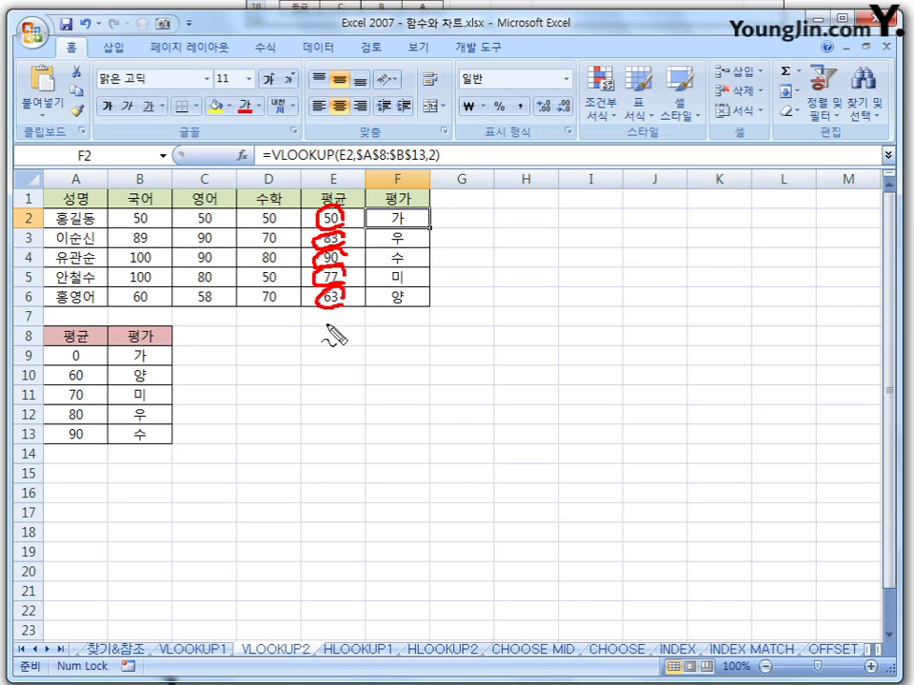
key(Escape)
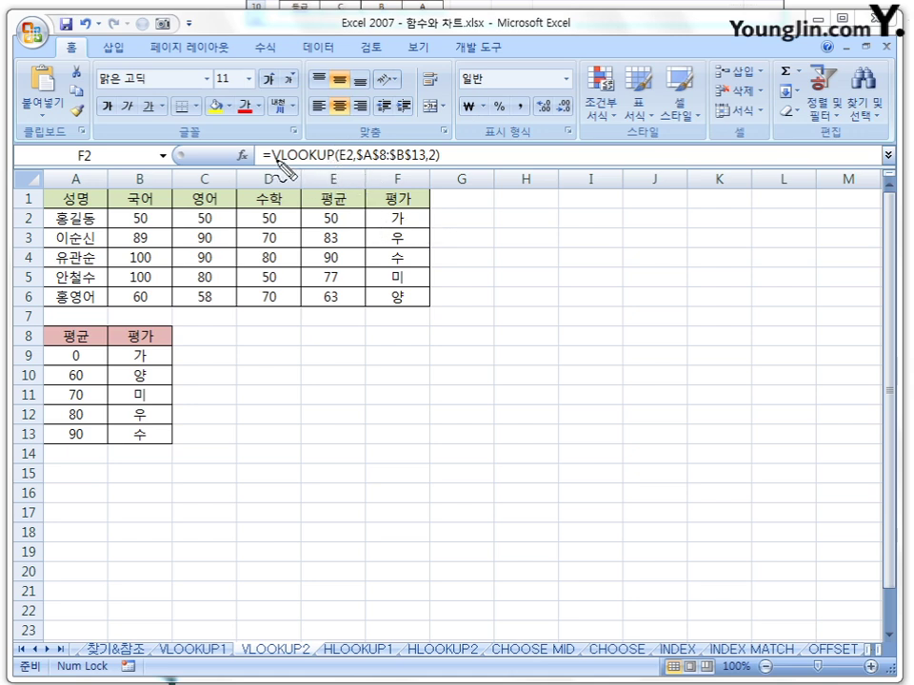
mouse_move(269, 169)
mouse_down()
mouse_move(323, 166)
mouse_move(333, 156)
mouse_up()
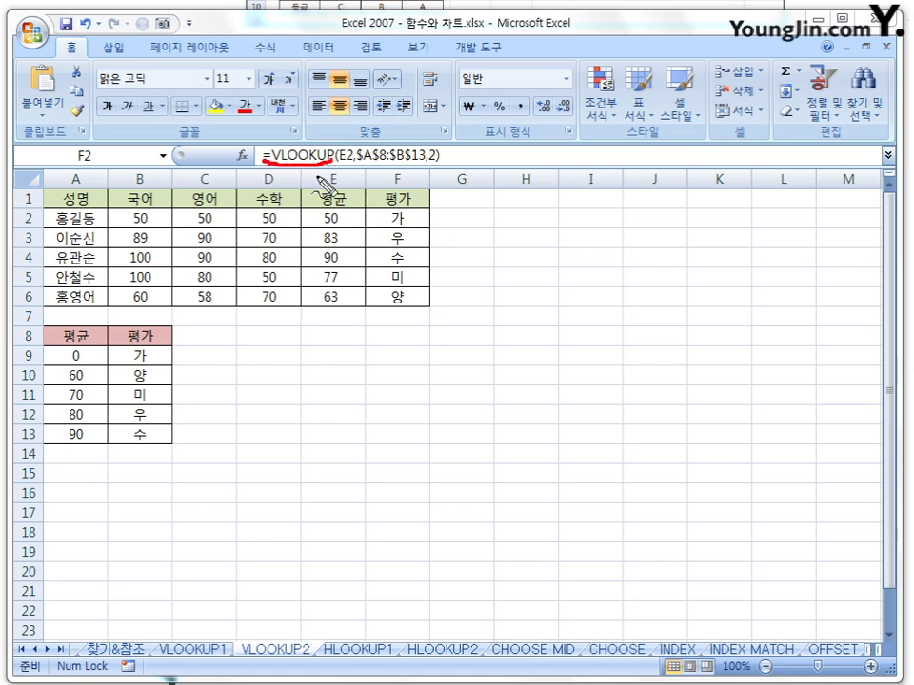
drag(84, 333, 79, 453)
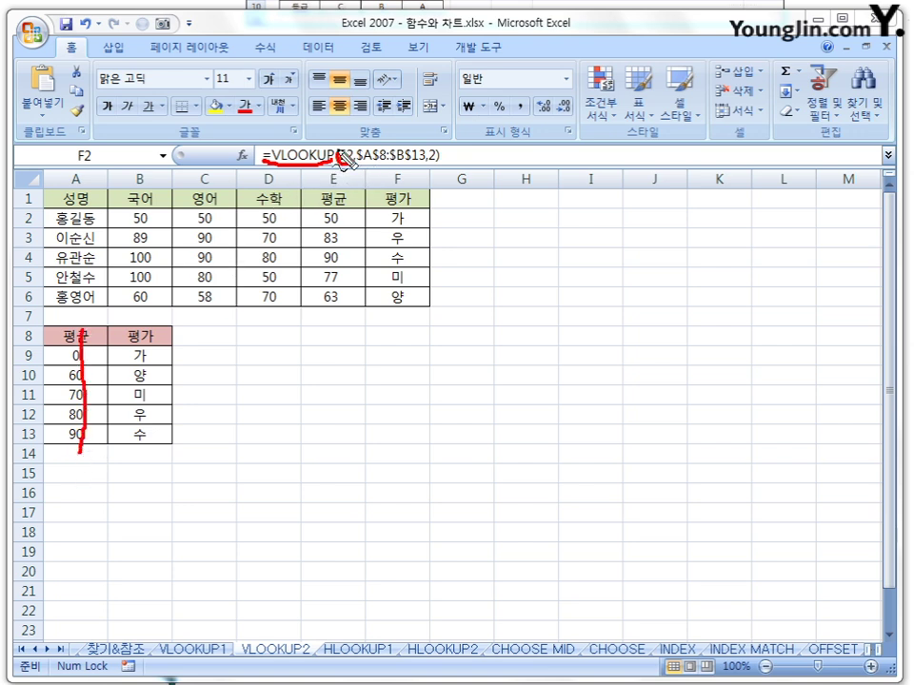
drag(343, 146, 348, 145)
mouse_move(339, 212)
mouse_down()
mouse_move(323, 229)
mouse_move(340, 214)
mouse_up()
mouse_move(358, 160)
mouse_down()
mouse_move(379, 181)
mouse_move(412, 172)
mouse_up()
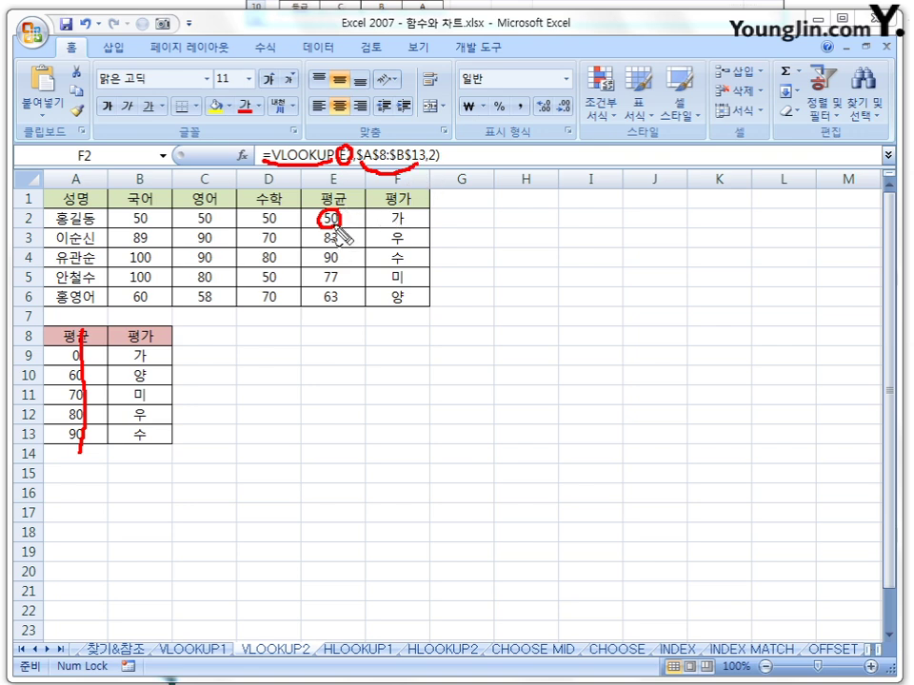
click(428, 226)
mouse_move(429, 227)
mouse_down()
mouse_move(426, 303)
mouse_move(434, 303)
mouse_up()
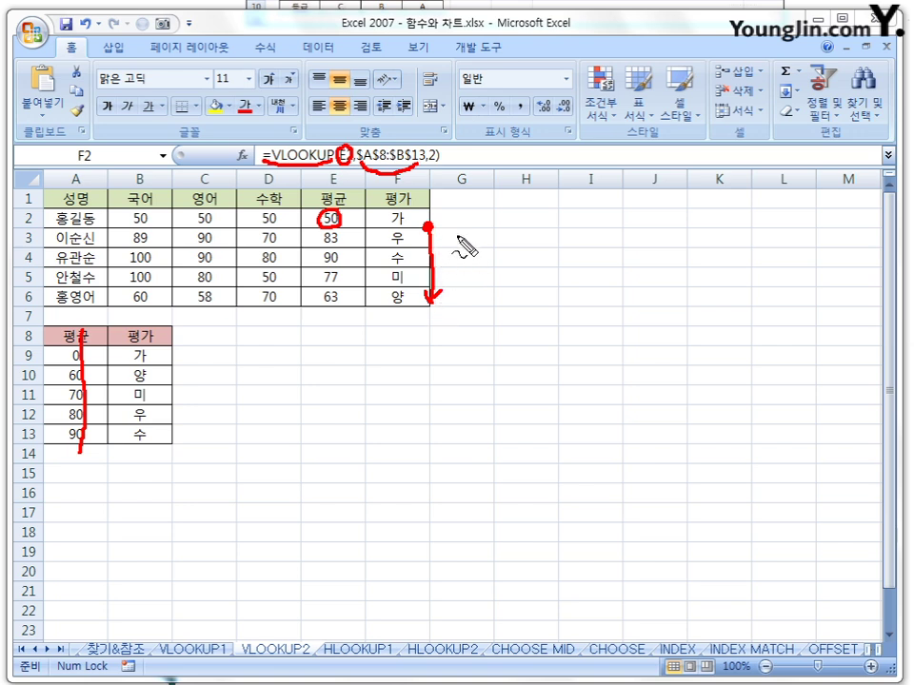
mouse_move(373, 175)
mouse_down()
mouse_move(367, 141)
mouse_move(400, 141)
mouse_move(426, 153)
mouse_move(418, 180)
mouse_move(427, 204)
mouse_move(451, 203)
mouse_move(434, 177)
mouse_move(465, 194)
mouse_move(457, 210)
mouse_up()
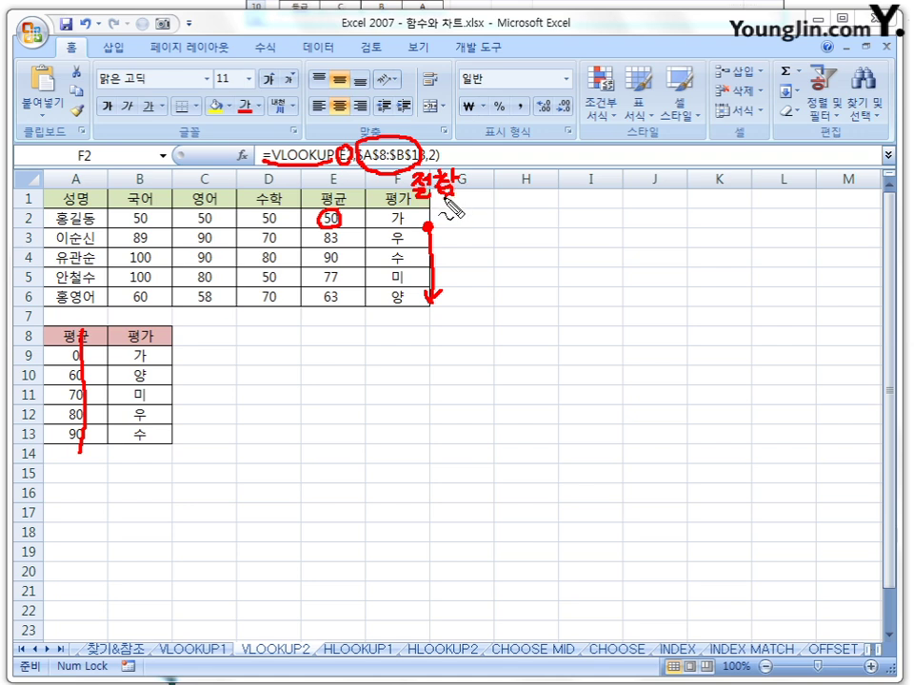
drag(436, 145, 439, 158)
drag(86, 457, 82, 479)
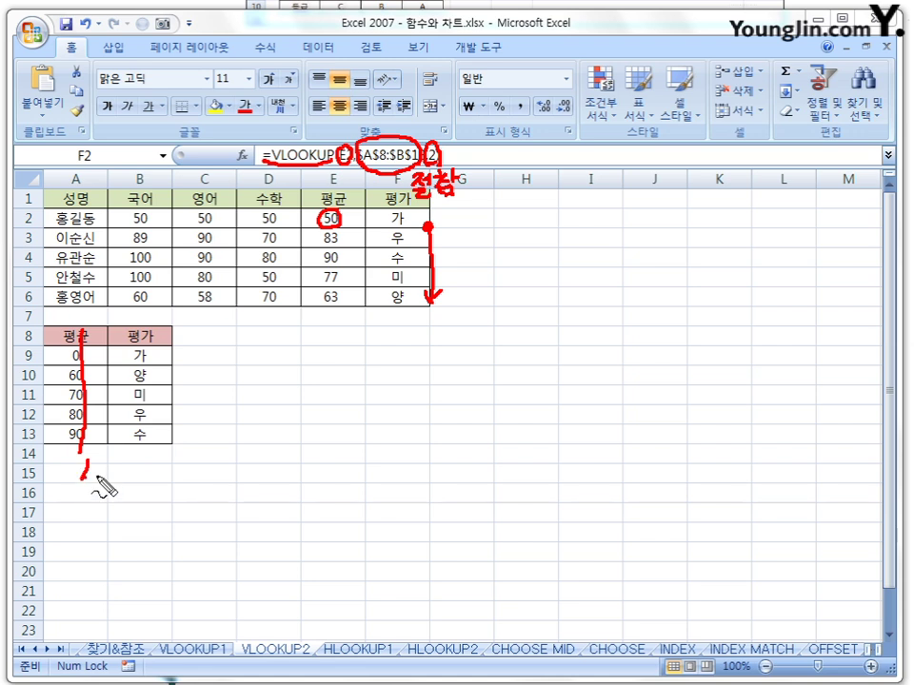
mouse_move(135, 457)
mouse_down()
mouse_move(139, 469)
mouse_move(153, 466)
mouse_up()
drag(145, 352, 158, 419)
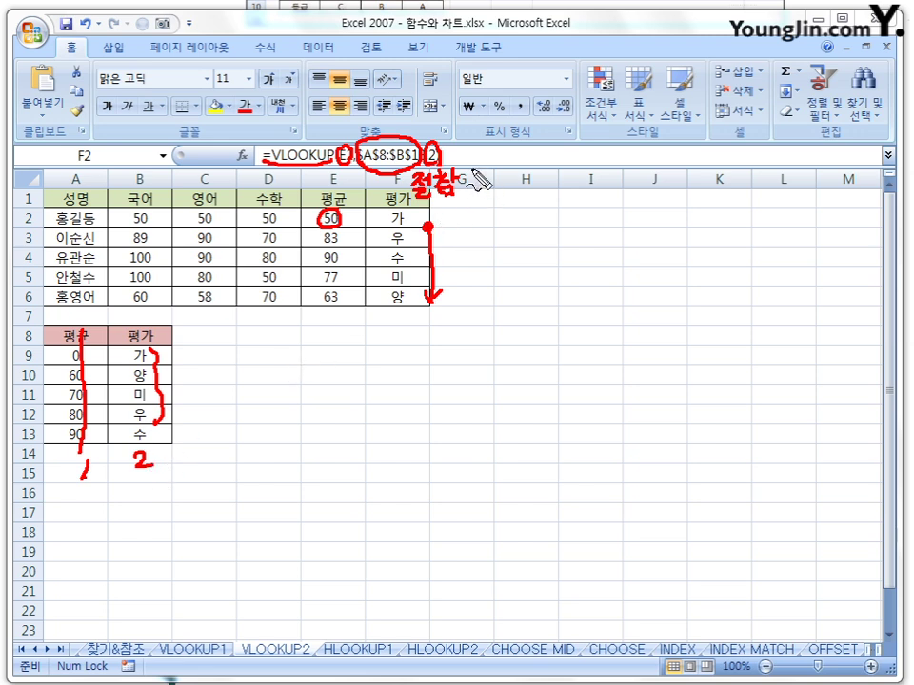
drag(472, 156, 504, 203)
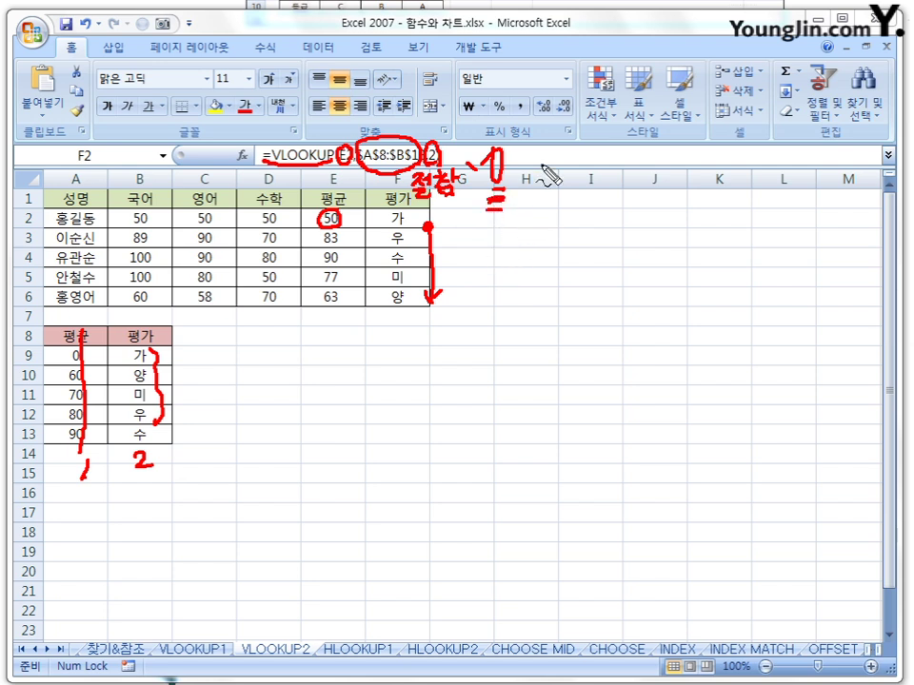
key(Escape)
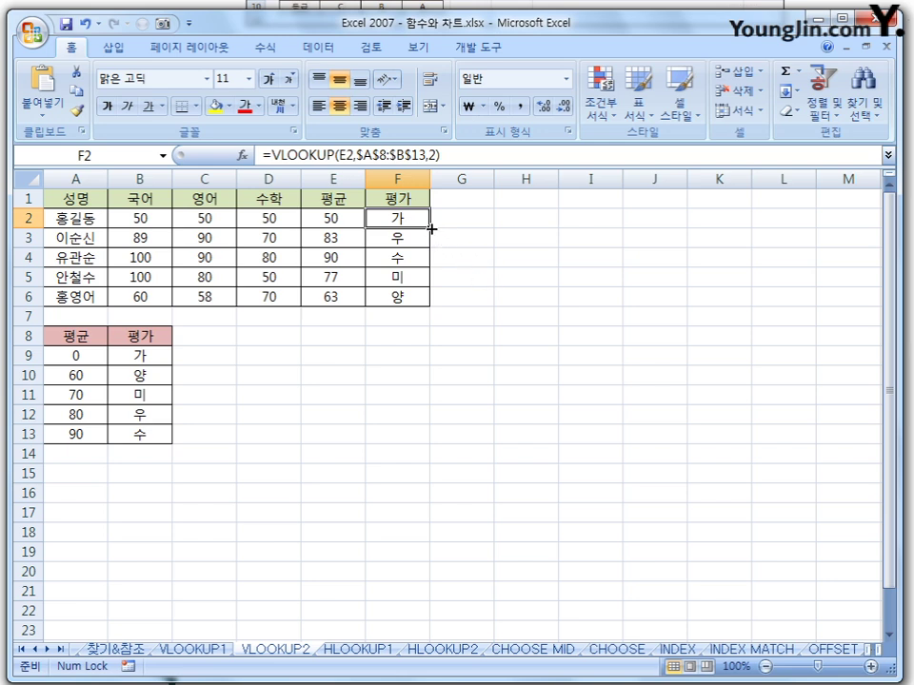
Fill F2's VLOOKUP grade formula down through F6
drag(432, 230, 426, 304)
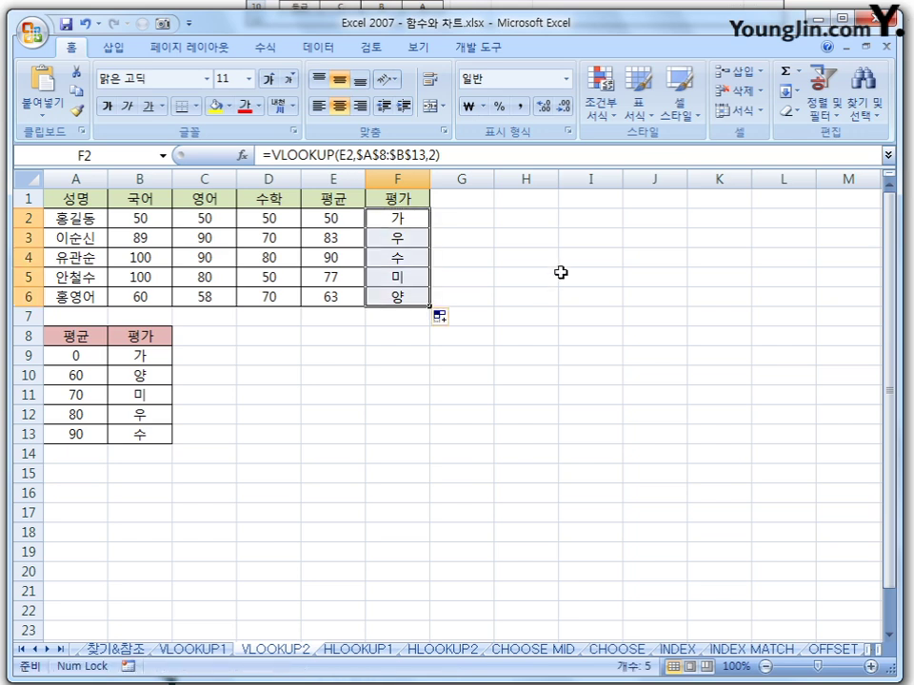
click(561, 273)
click(400, 220)
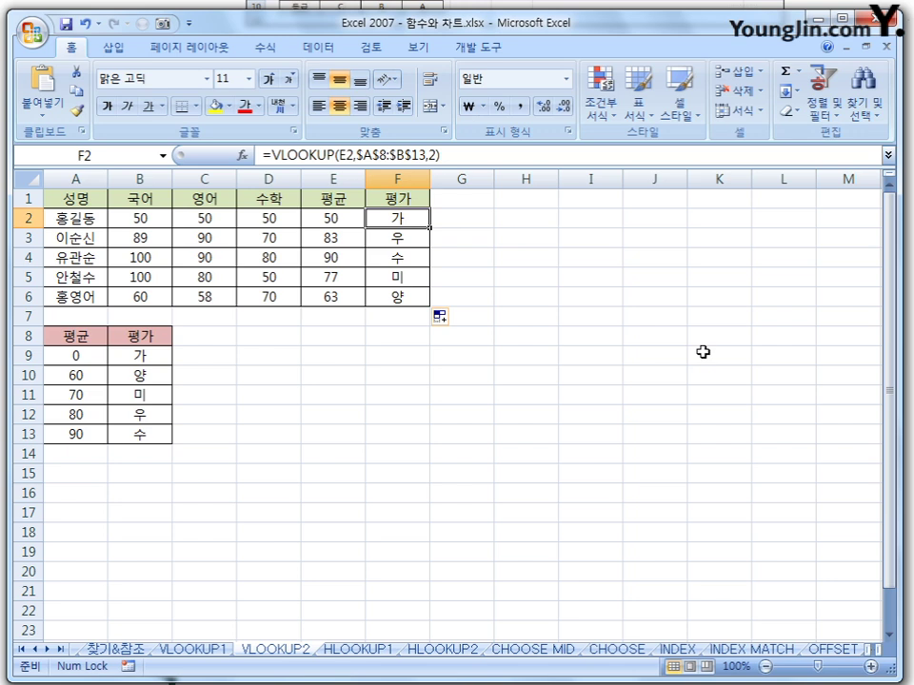
Show formulas with Ctrl+`, narrow column D and widen column F to fit them
key(ctrl+grave)
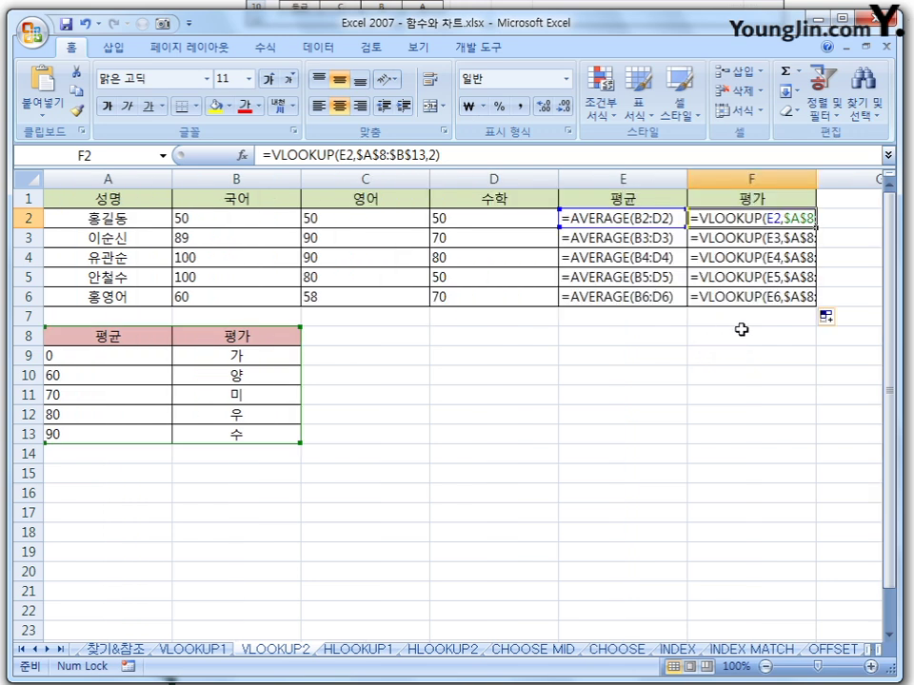
drag(817, 177, 856, 179)
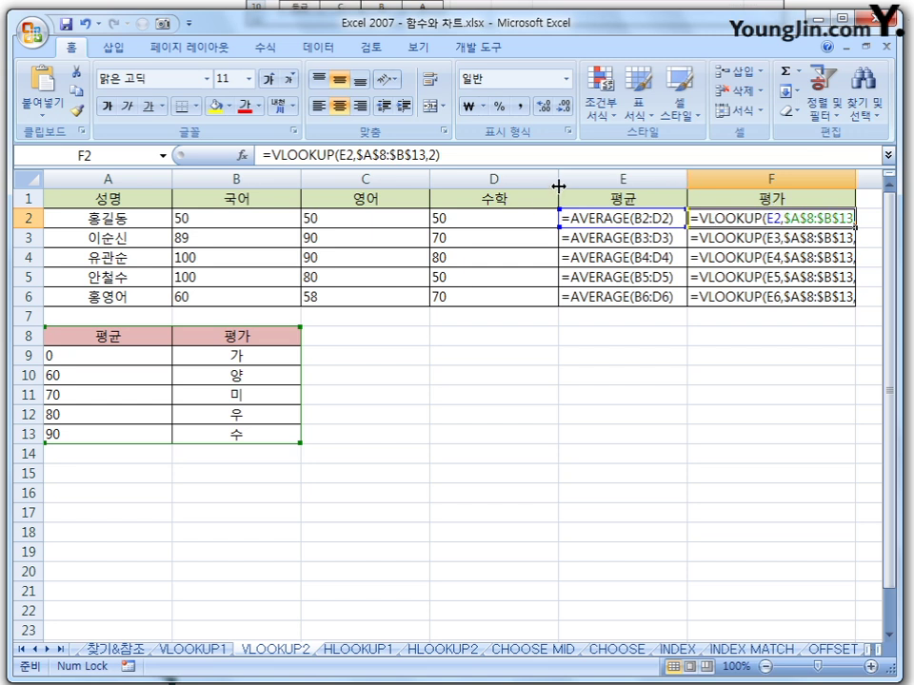
drag(558, 187, 497, 187)
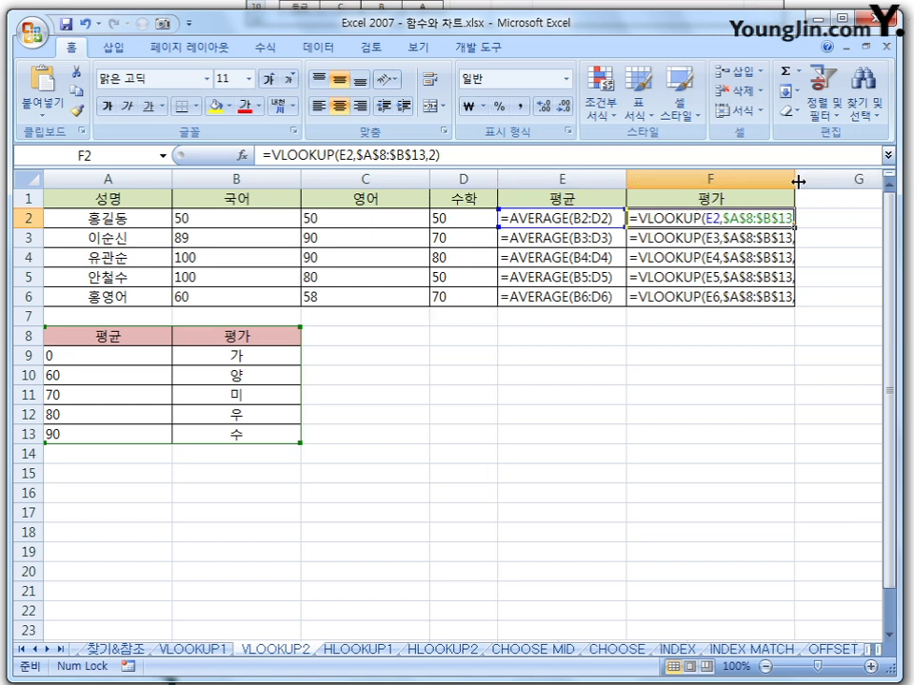
drag(798, 181, 863, 188)
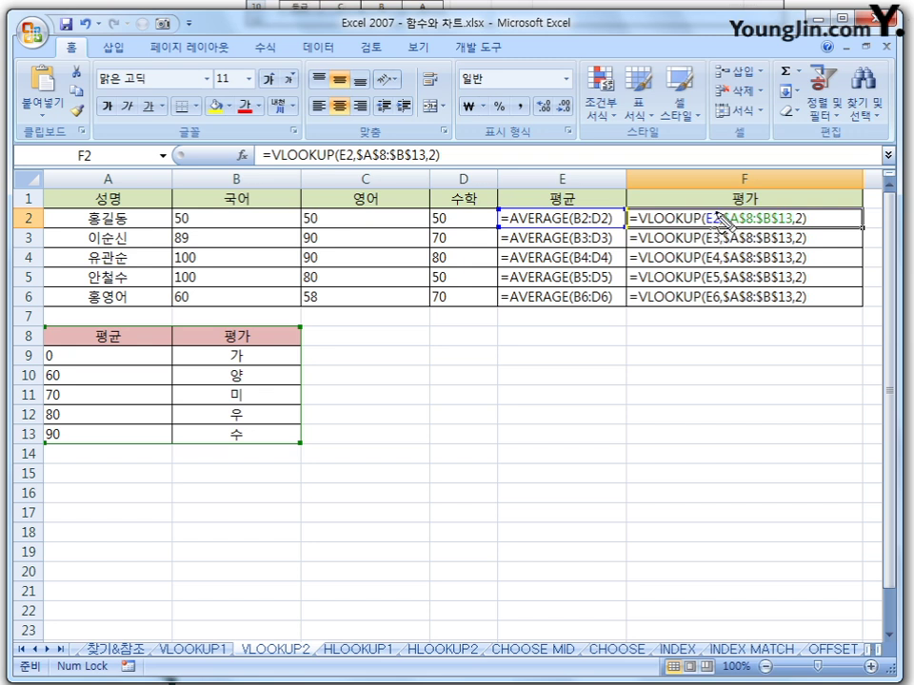
drag(714, 229, 706, 303)
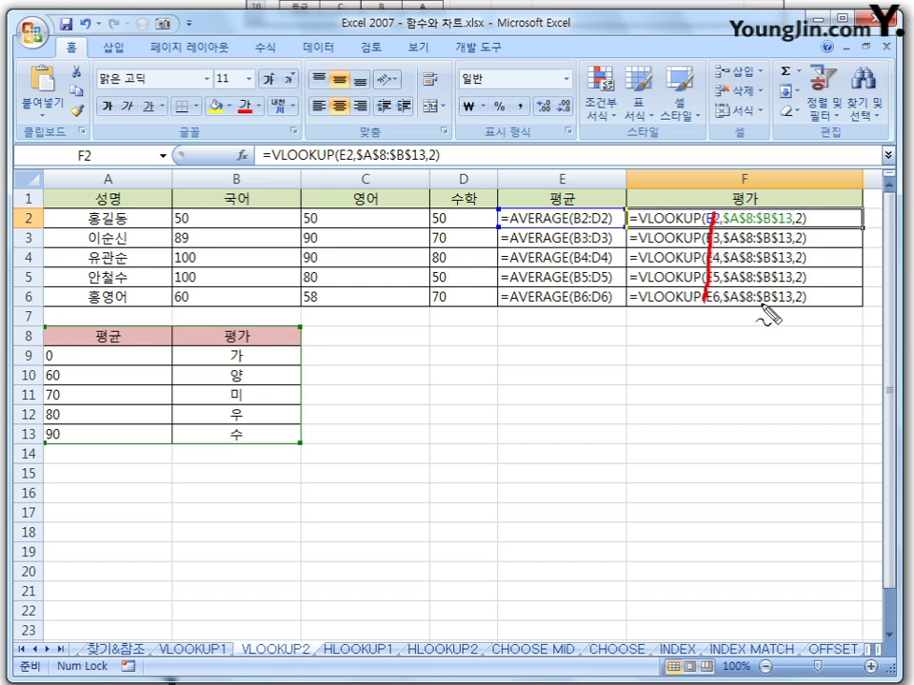
mouse_move(764, 306)
mouse_down()
mouse_move(721, 306)
mouse_move(729, 211)
mouse_move(783, 207)
mouse_move(790, 267)
mouse_up()
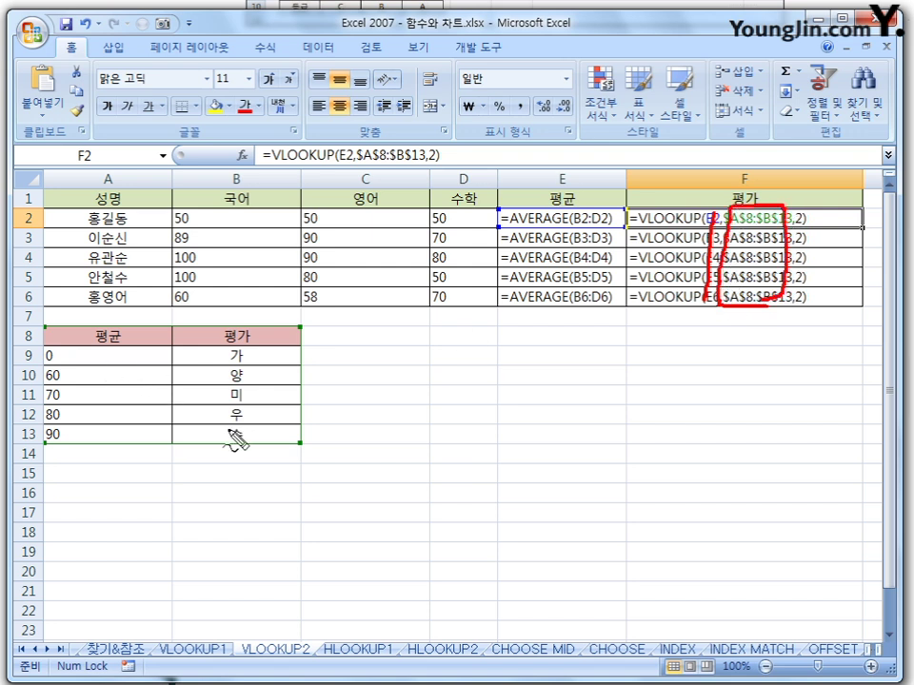
mouse_move(248, 443)
mouse_down()
mouse_move(118, 448)
mouse_move(133, 348)
mouse_move(280, 350)
mouse_move(255, 438)
mouse_move(338, 371)
mouse_move(695, 286)
mouse_move(680, 293)
mouse_up()
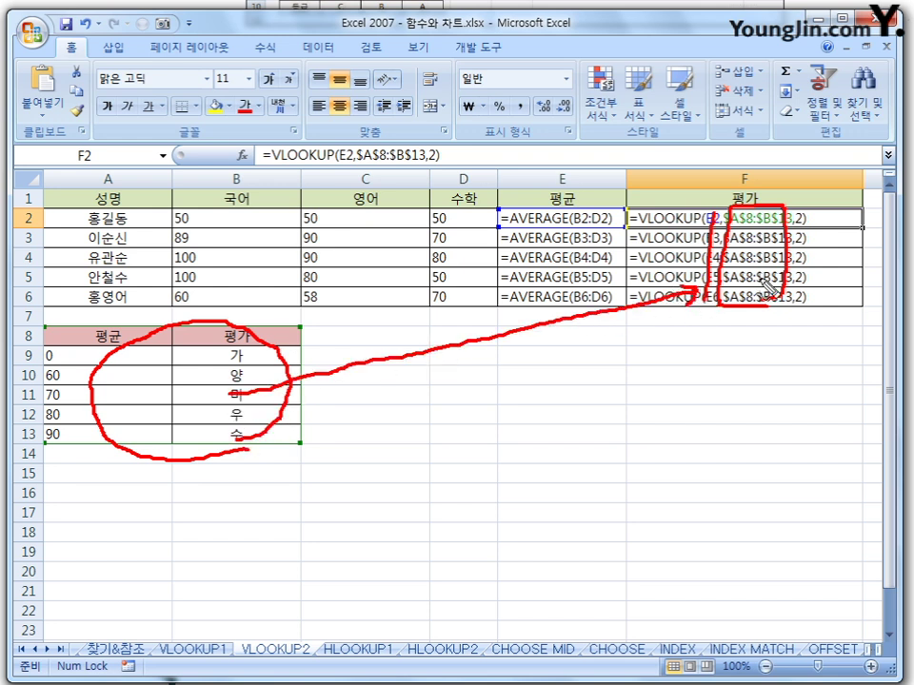
drag(802, 211, 799, 307)
drag(252, 459, 279, 468)
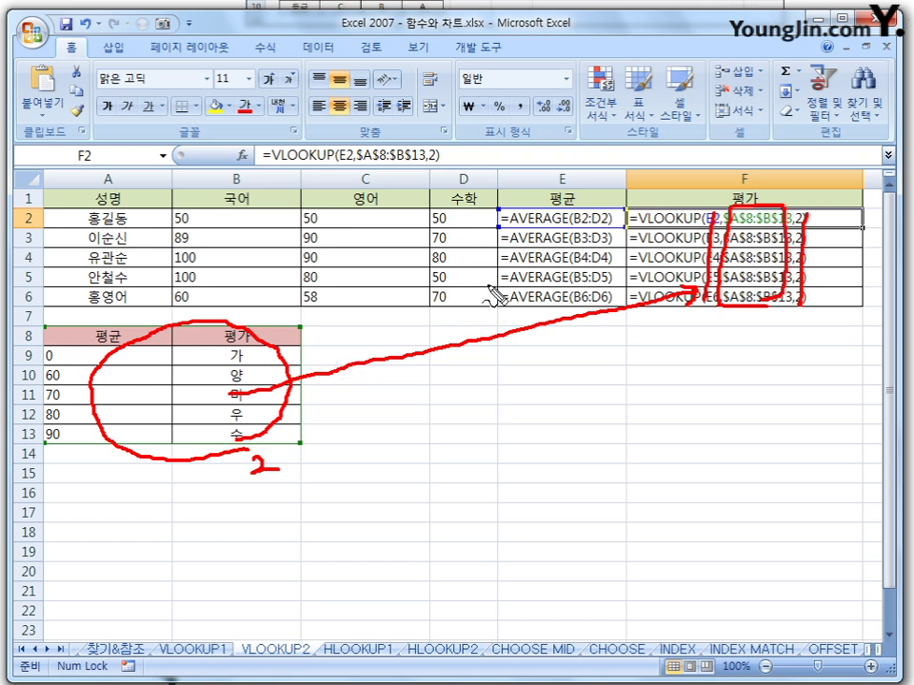
mouse_move(759, 334)
mouse_down()
mouse_move(761, 344)
mouse_move(786, 342)
mouse_move(795, 328)
mouse_up()
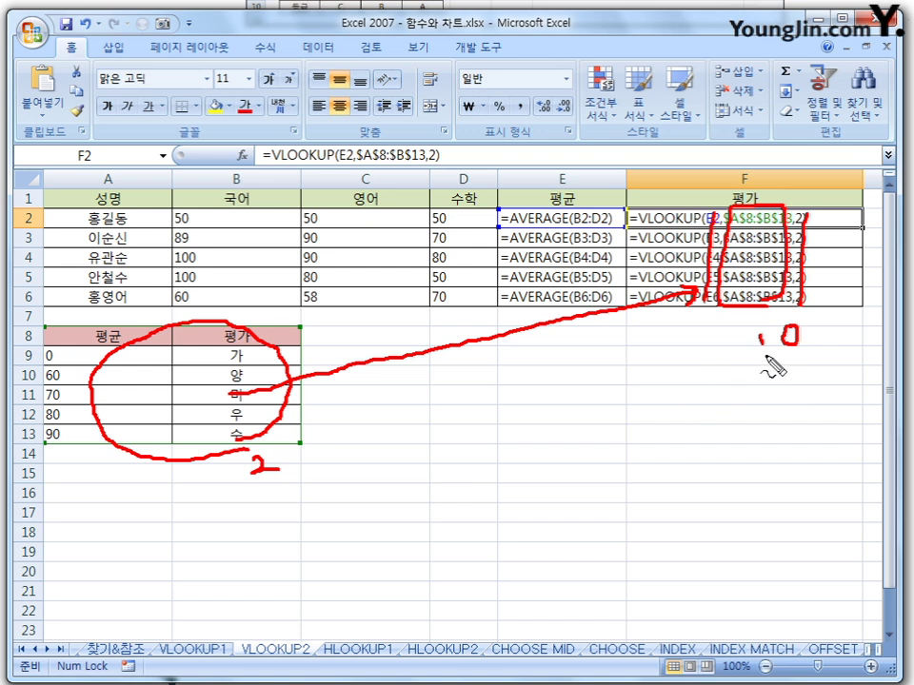
key(Escape)
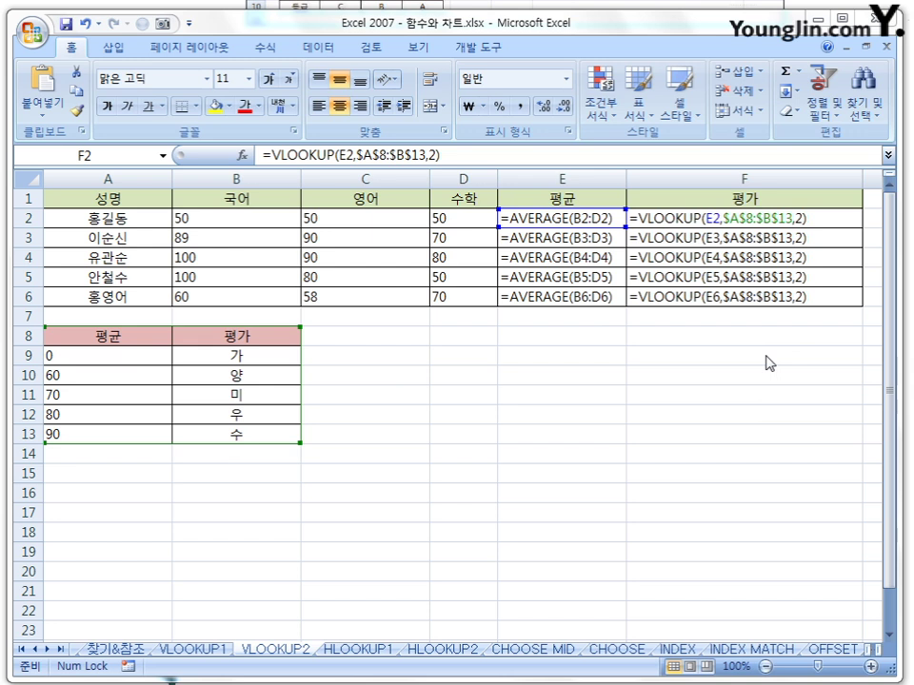
Return to value view so F2:F6 show grades 가, 우, 수, 미, 양
key(ctrl+grave)
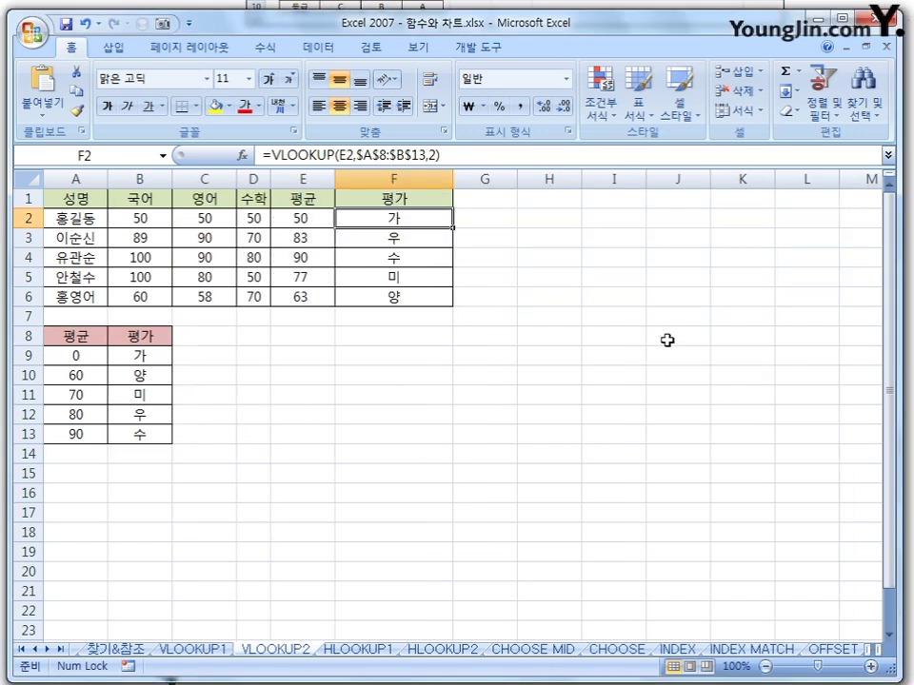
drag(549, 356, 545, 338)
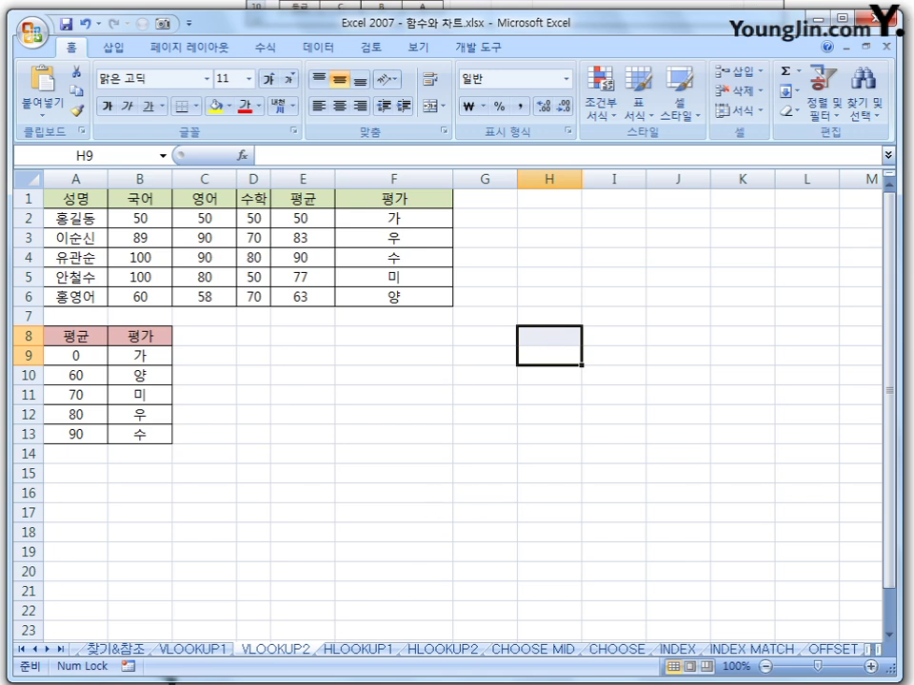
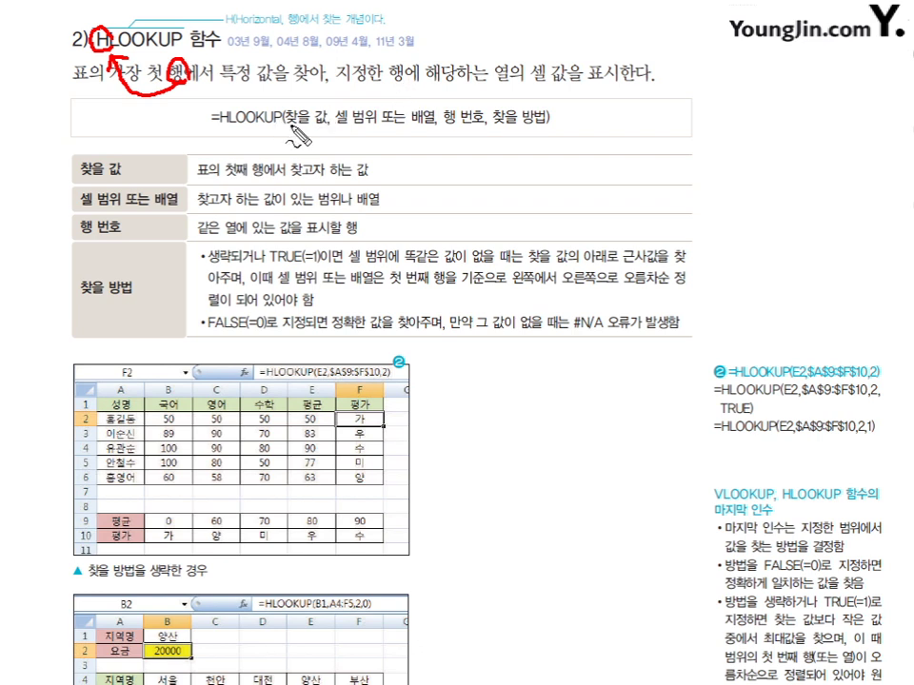
Circle and underline the HLOOKUP syntax arguments: lookup value, range, row number and lookup method
mouse_move(310, 107)
mouse_down()
mouse_move(291, 120)
mouse_move(317, 121)
mouse_up()
mouse_move(255, 118)
mouse_down()
mouse_move(446, 126)
mouse_move(479, 112)
mouse_up()
mouse_move(222, 121)
mouse_down()
mouse_move(321, 154)
mouse_move(426, 126)
mouse_up()
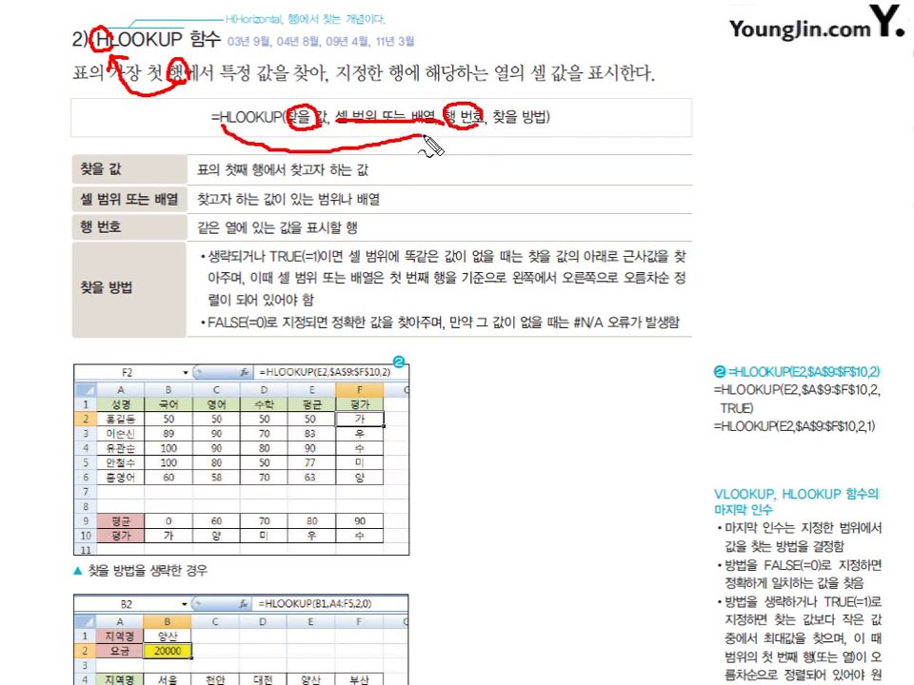
drag(538, 102, 542, 123)
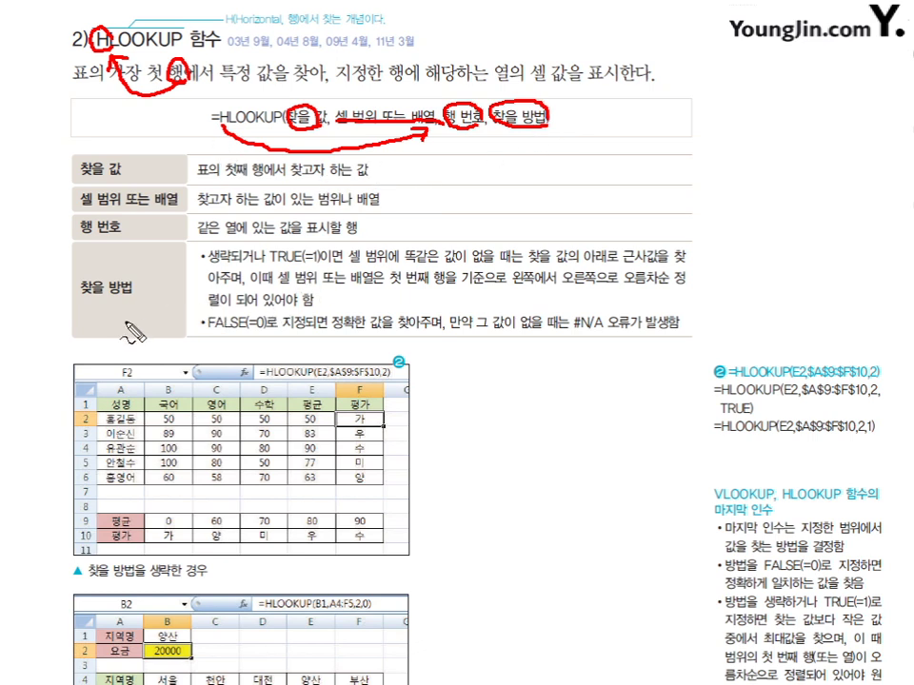
Mark the TRUE approximate-match and FALSE exact-match/#N/A notes with the pen, then clear the ink
drag(207, 267, 323, 267)
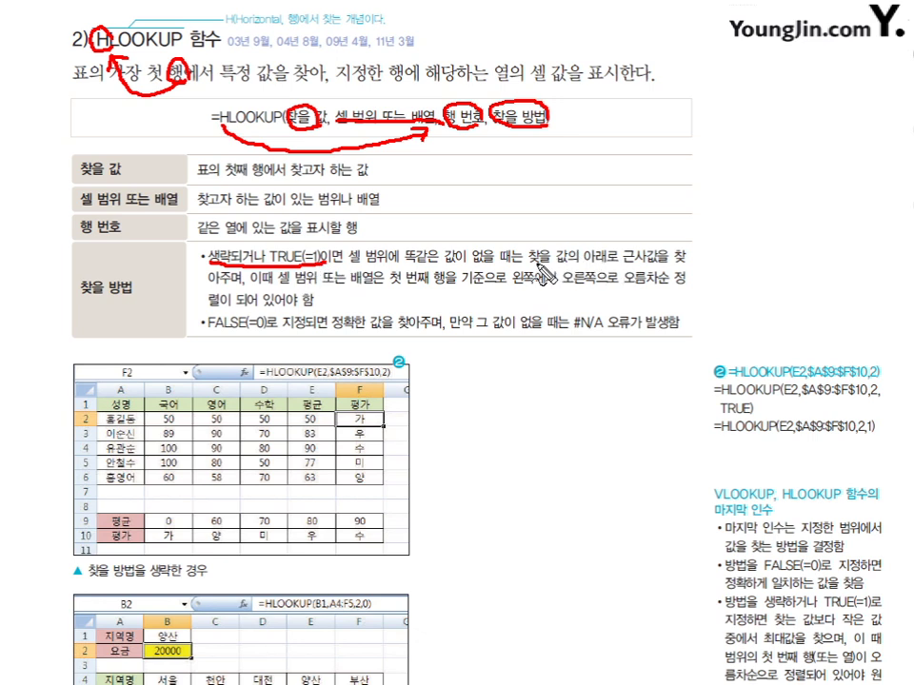
mouse_move(530, 264)
mouse_down()
mouse_move(667, 270)
mouse_move(670, 283)
mouse_up()
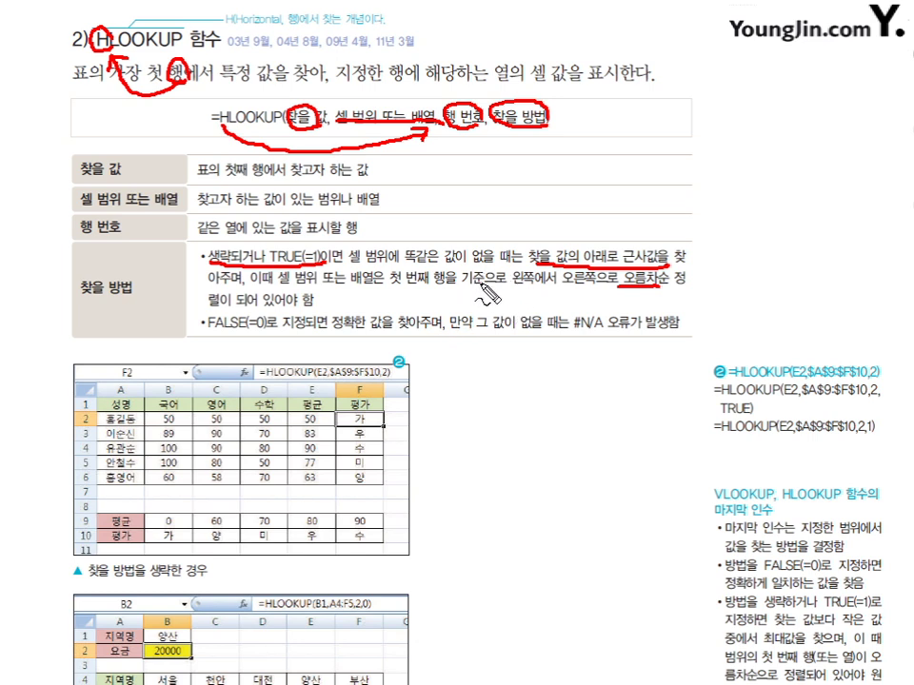
drag(476, 284, 609, 283)
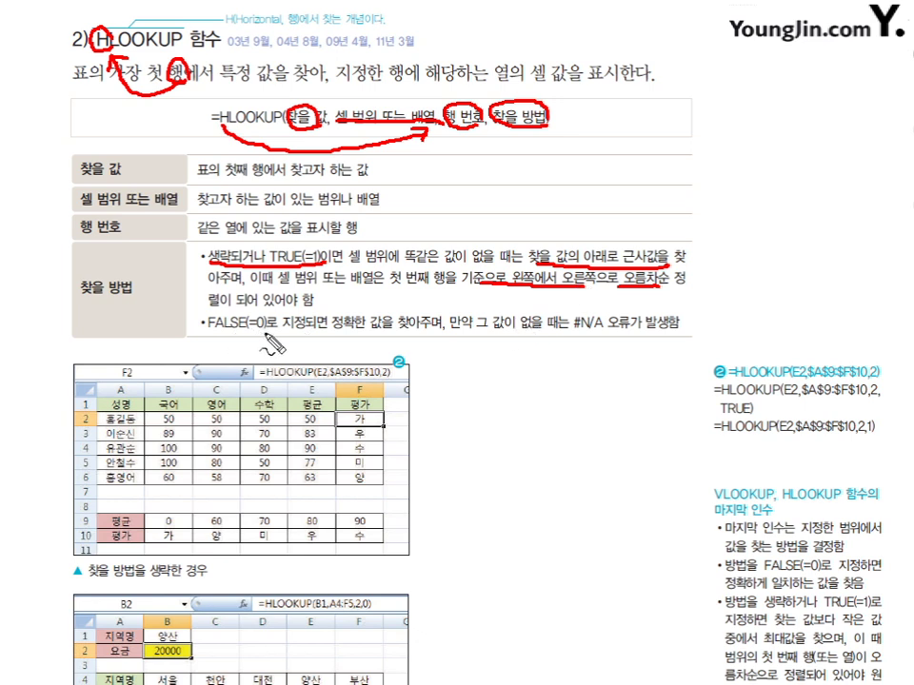
mouse_move(262, 310)
mouse_down()
mouse_move(201, 319)
mouse_move(253, 338)
mouse_move(271, 317)
mouse_up()
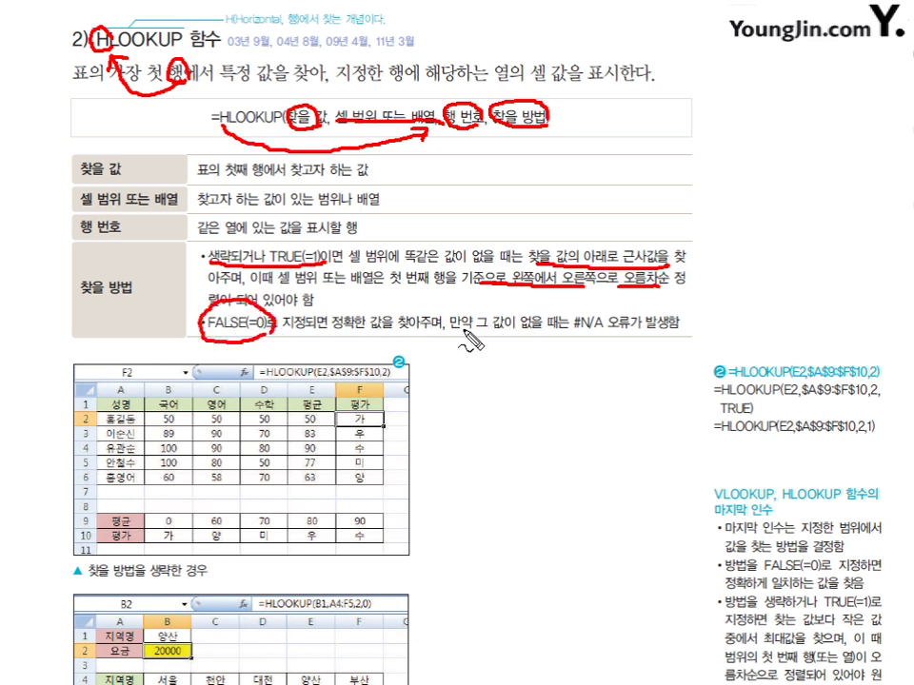
mouse_move(362, 308)
mouse_down()
mouse_move(368, 321)
mouse_move(347, 328)
mouse_up()
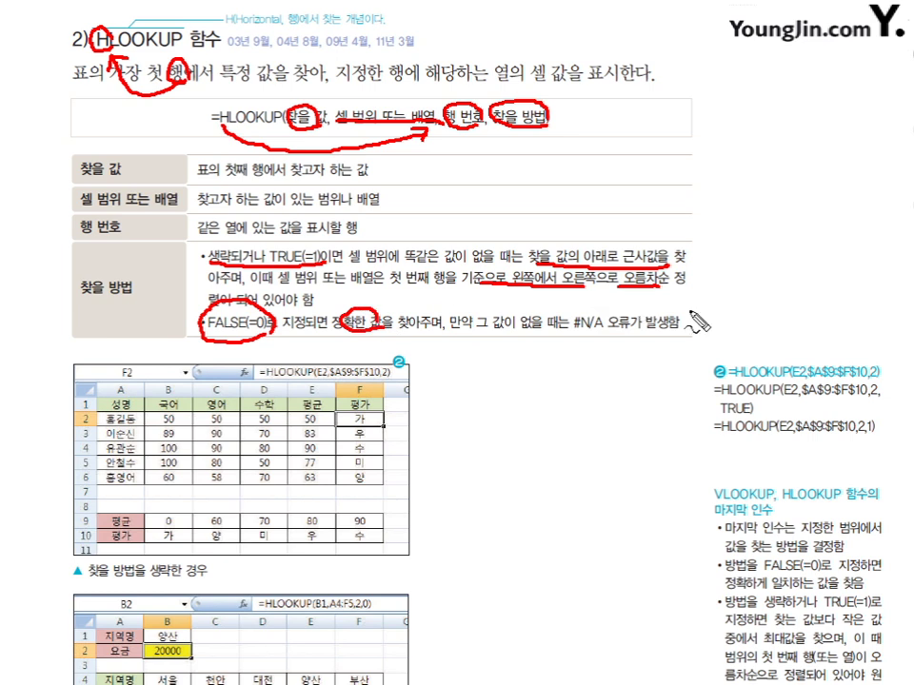
drag(585, 319, 609, 314)
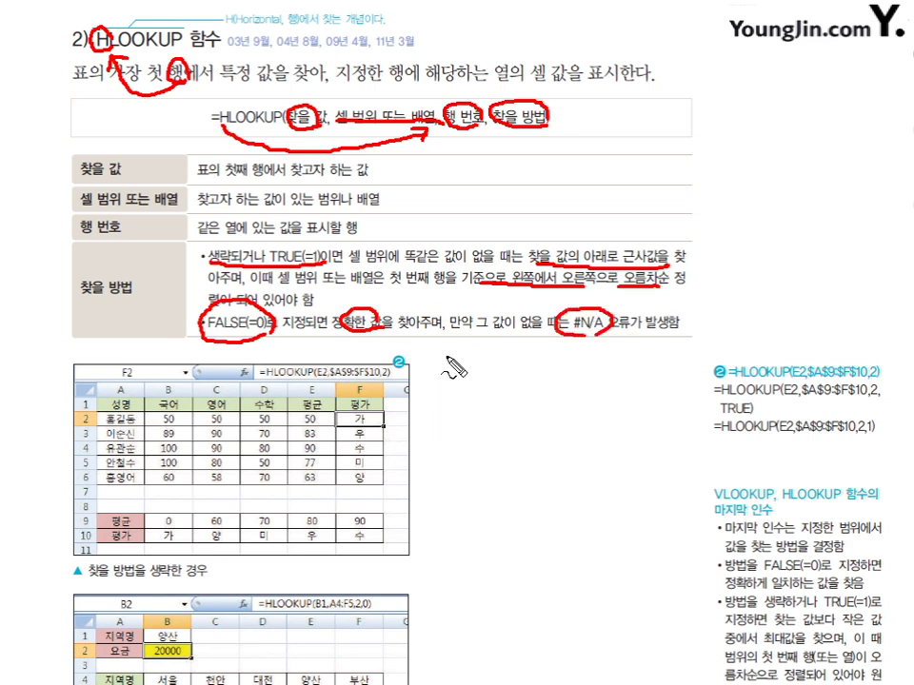
key(Escape)
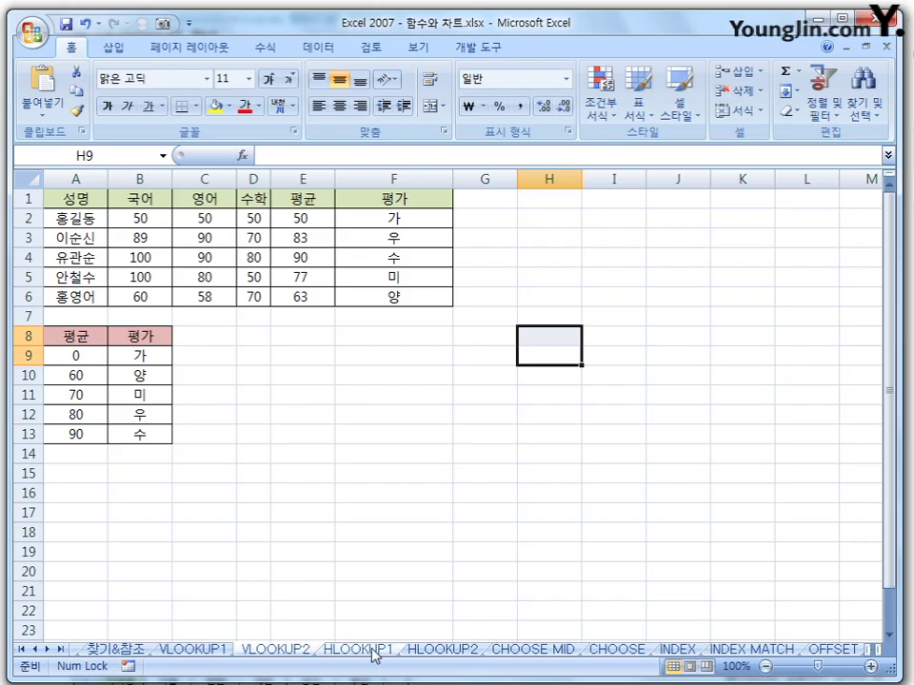
On the HLOOKUP1 sheet, write an H for horizontal, line along row 9, then clear the ink
click(358, 649)
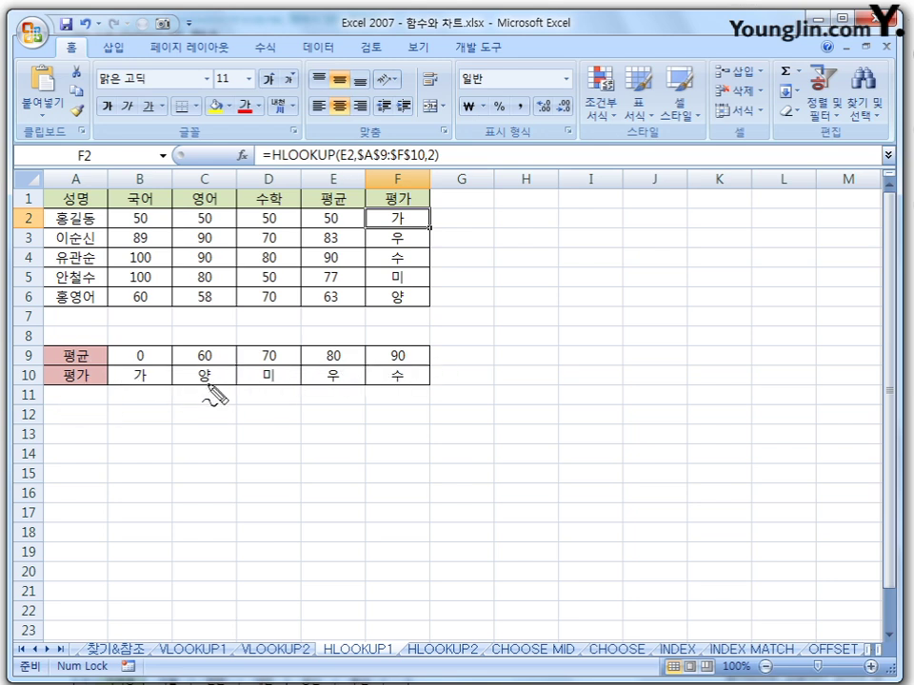
drag(202, 403, 231, 424)
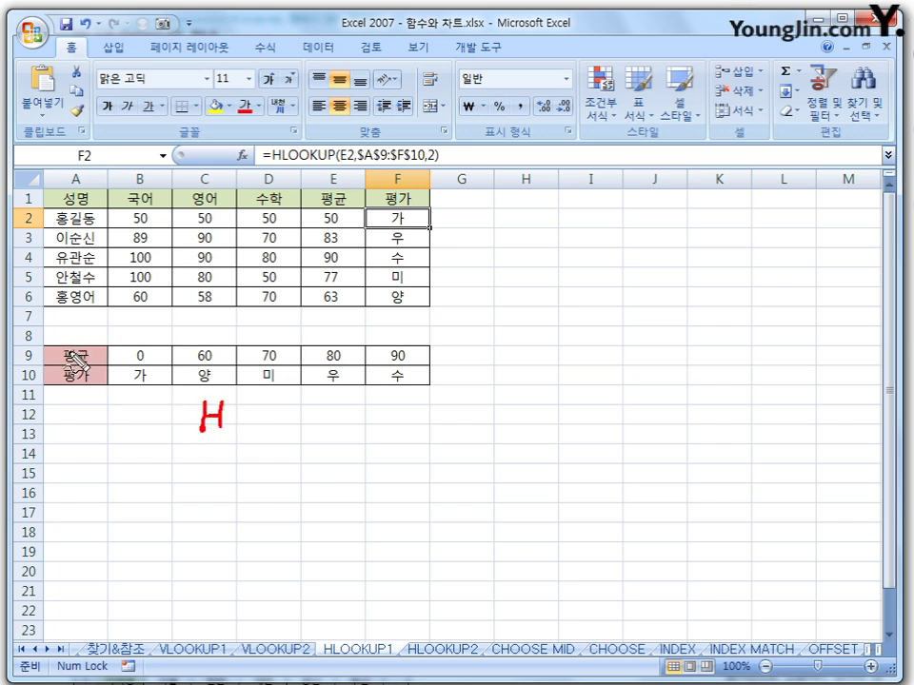
drag(60, 355, 491, 361)
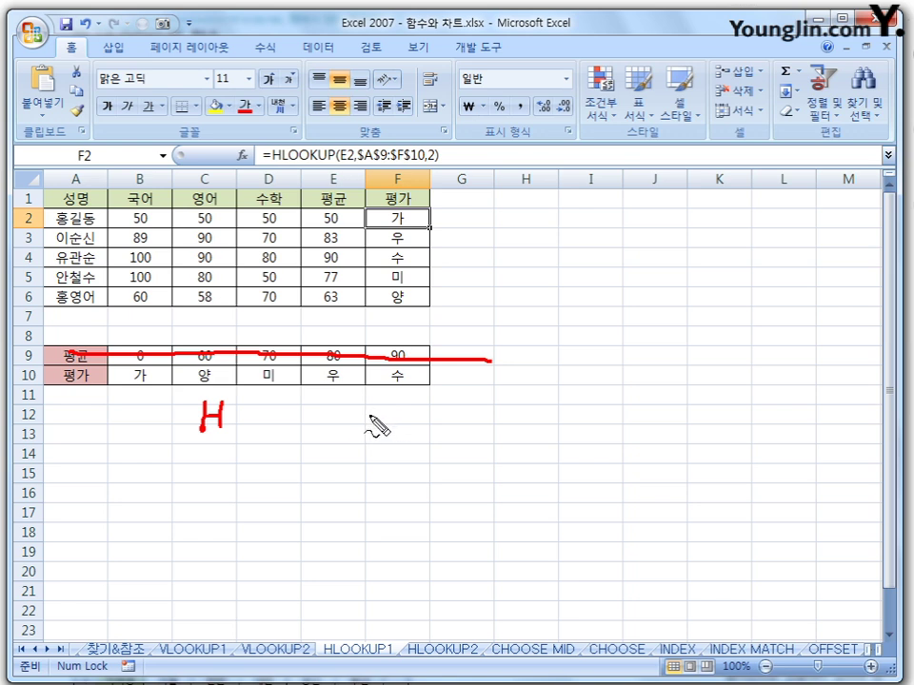
key(e)
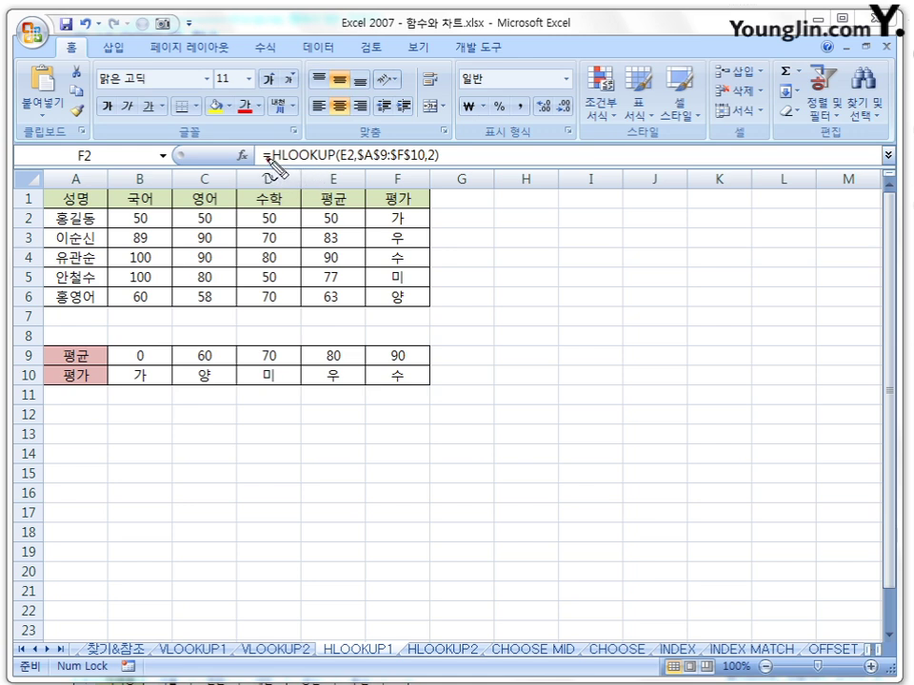
drag(270, 175, 333, 175)
drag(338, 177, 360, 172)
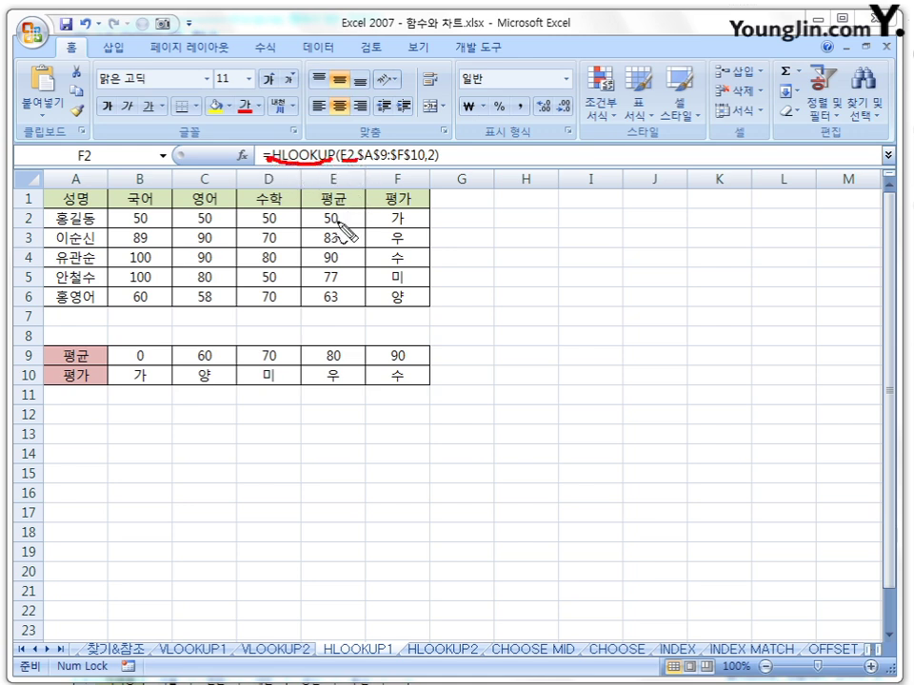
mouse_move(341, 229)
mouse_down()
mouse_move(327, 225)
mouse_move(350, 225)
mouse_up()
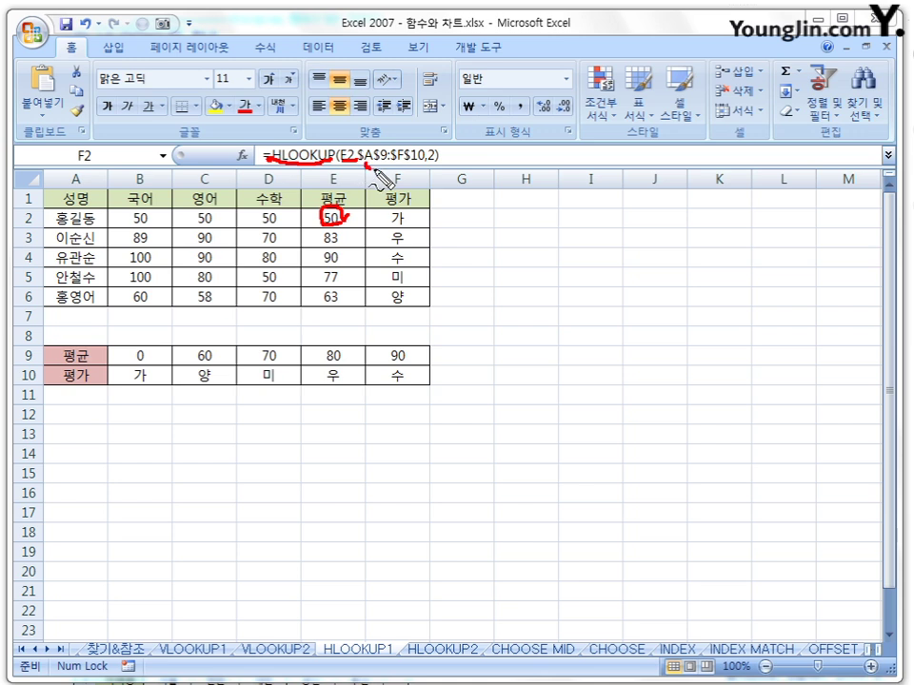
drag(379, 176, 419, 163)
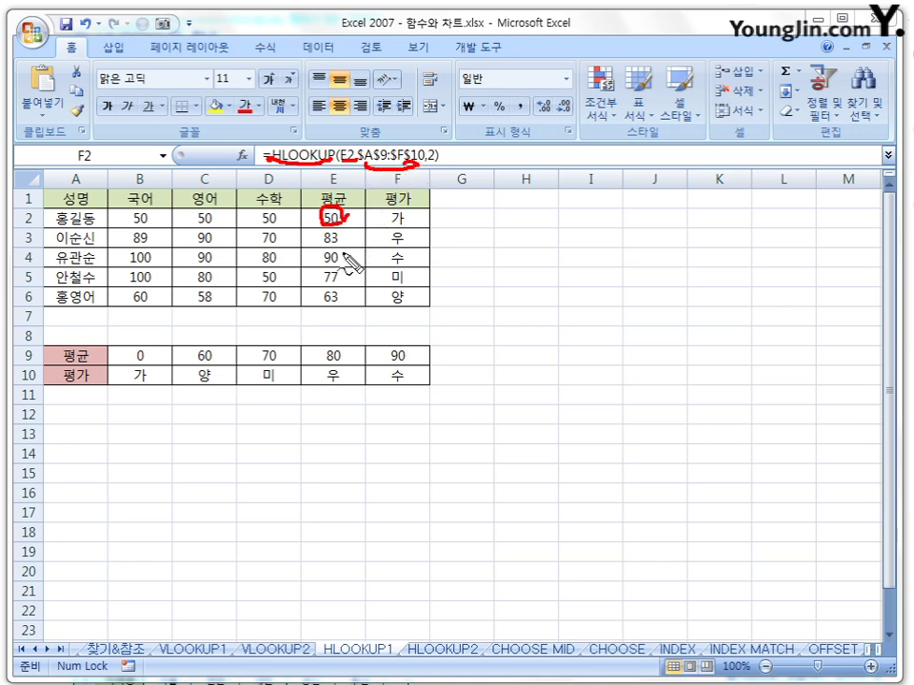
mouse_move(53, 351)
mouse_down()
mouse_move(368, 336)
mouse_move(441, 380)
mouse_move(280, 411)
mouse_move(104, 418)
mouse_move(43, 369)
mouse_up()
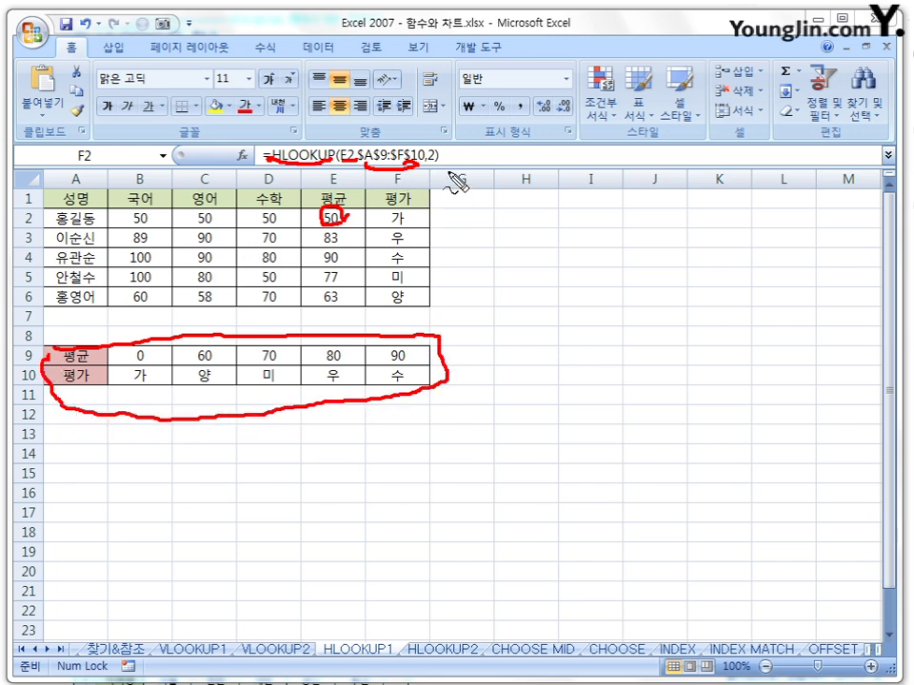
drag(432, 167, 433, 157)
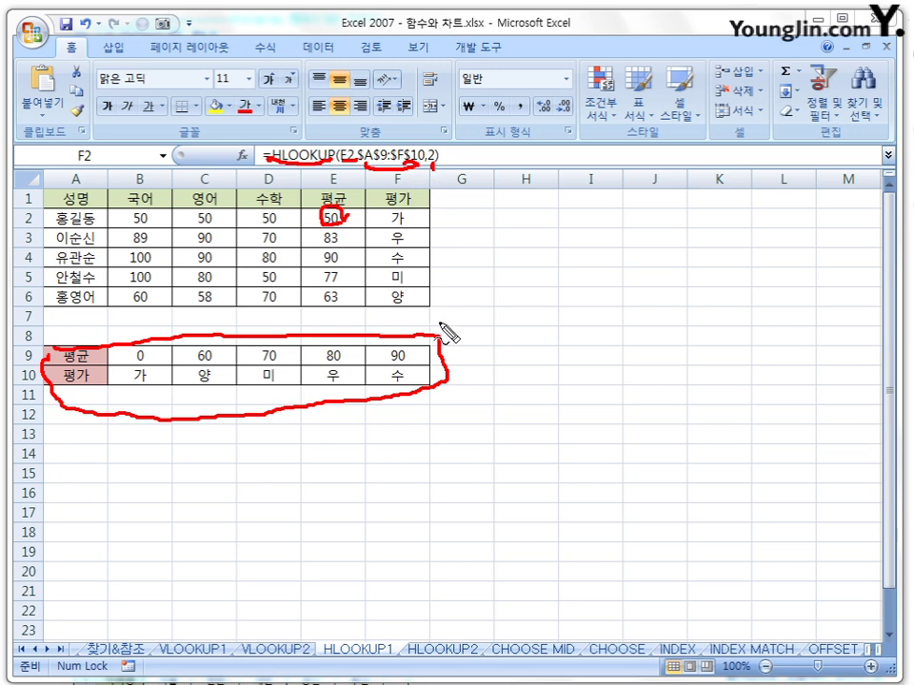
drag(448, 330, 447, 388)
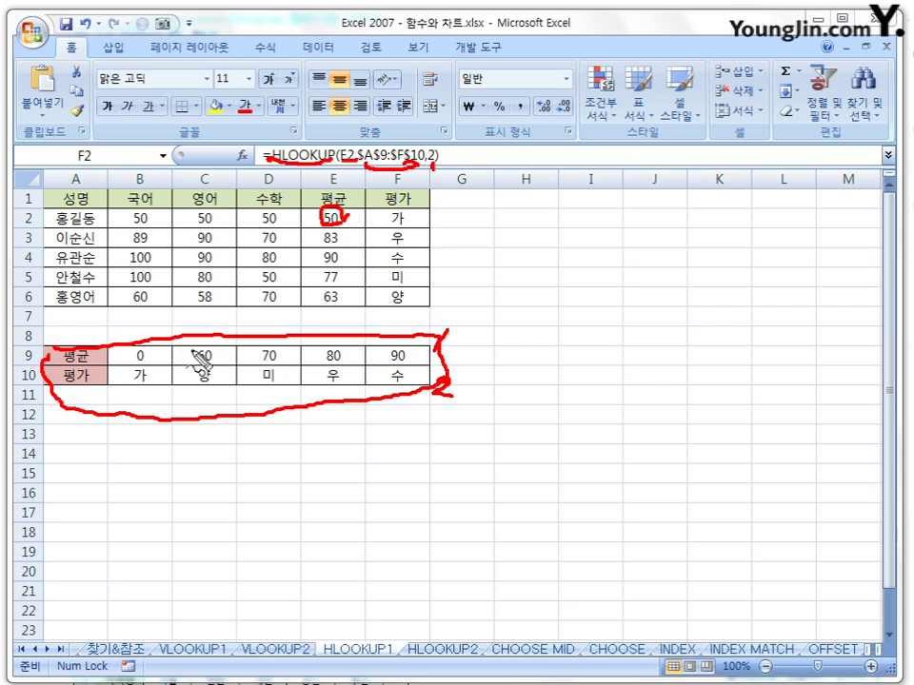
mouse_move(190, 350)
mouse_down()
mouse_move(135, 363)
mouse_move(156, 354)
mouse_up()
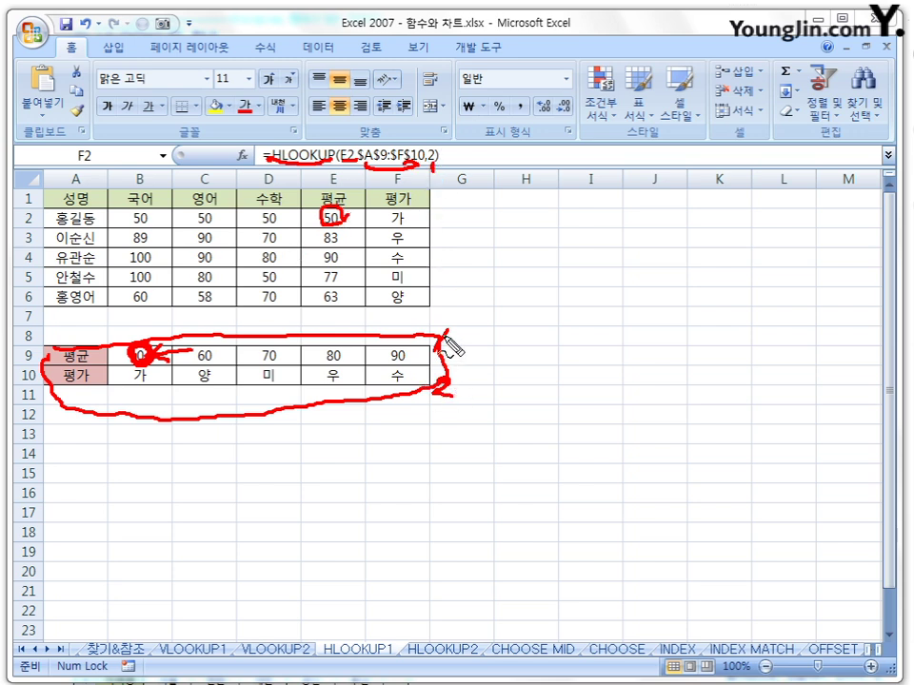
mouse_move(153, 363)
mouse_down()
mouse_move(151, 346)
mouse_move(150, 386)
mouse_move(129, 371)
mouse_up()
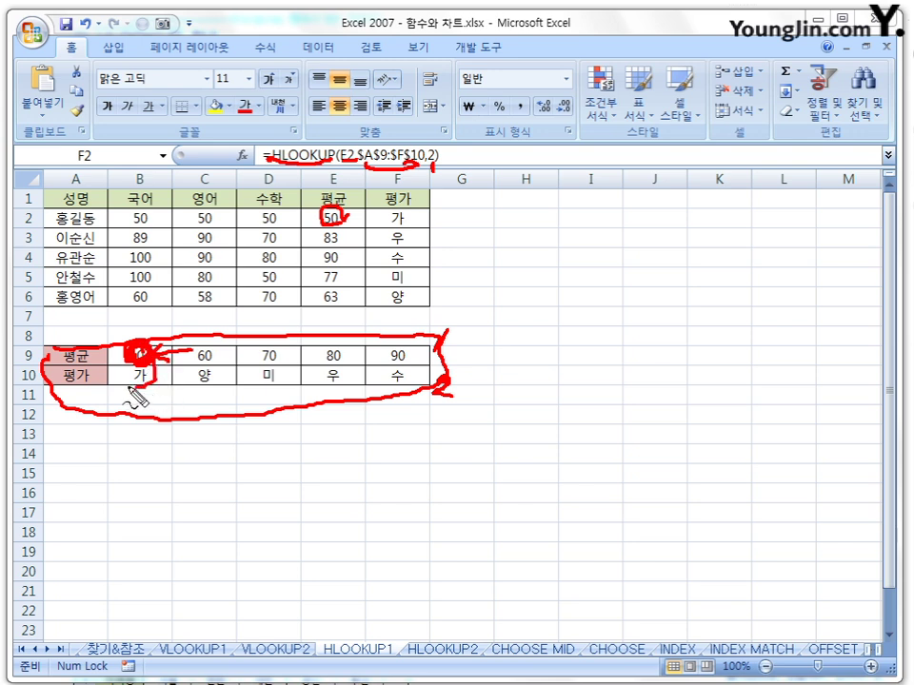
mouse_move(411, 227)
mouse_down()
mouse_move(404, 212)
mouse_move(384, 215)
mouse_move(330, 255)
mouse_move(326, 238)
mouse_up()
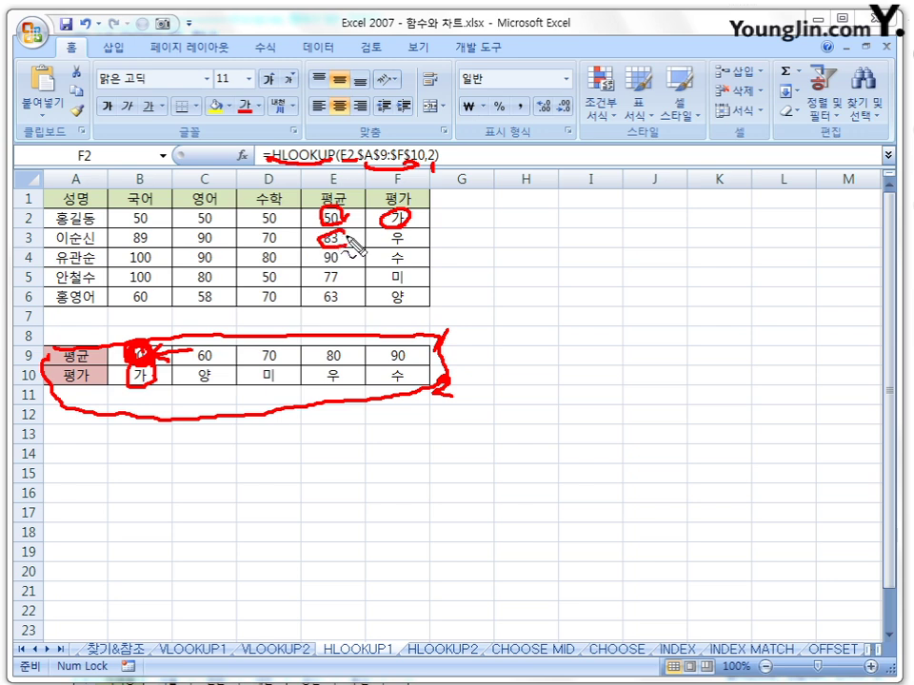
drag(388, 360, 407, 359)
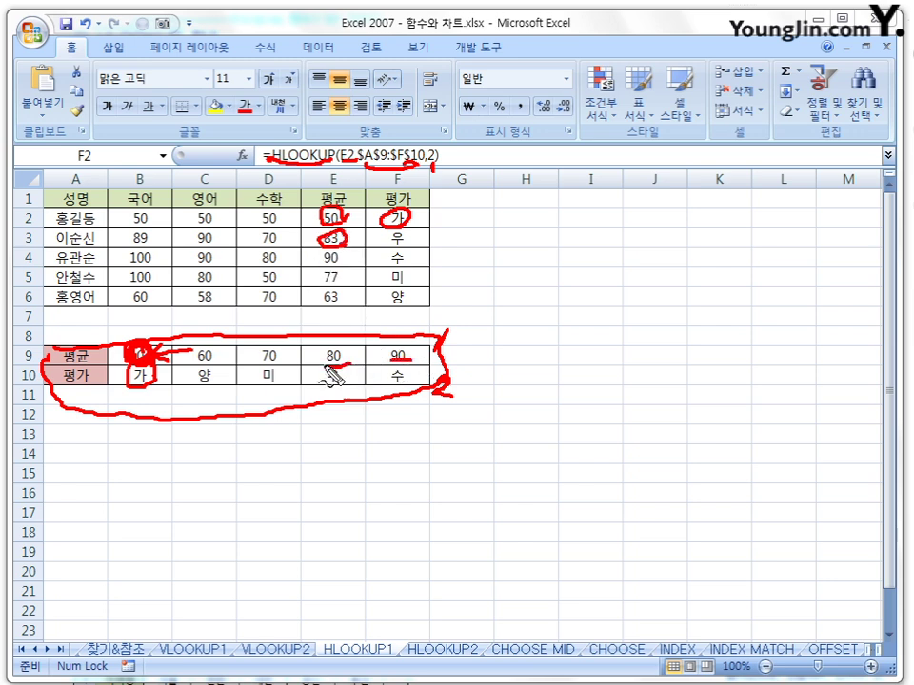
mouse_move(349, 342)
mouse_down()
mouse_move(362, 372)
mouse_move(349, 381)
mouse_up()
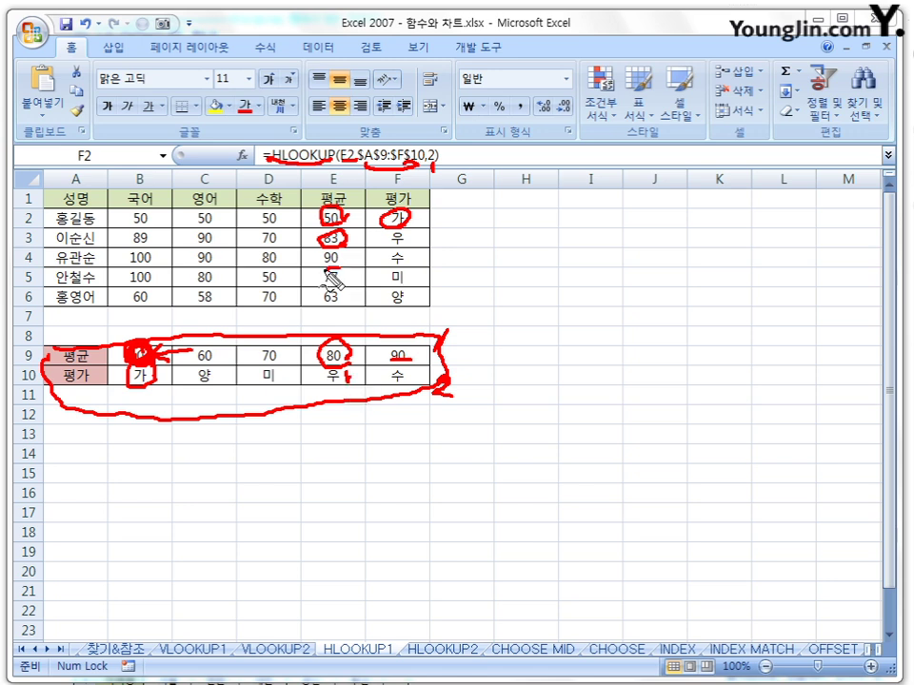
drag(336, 248, 326, 271)
mouse_move(406, 371)
mouse_down()
mouse_move(398, 357)
mouse_move(410, 355)
mouse_move(406, 373)
mouse_move(410, 359)
mouse_up()
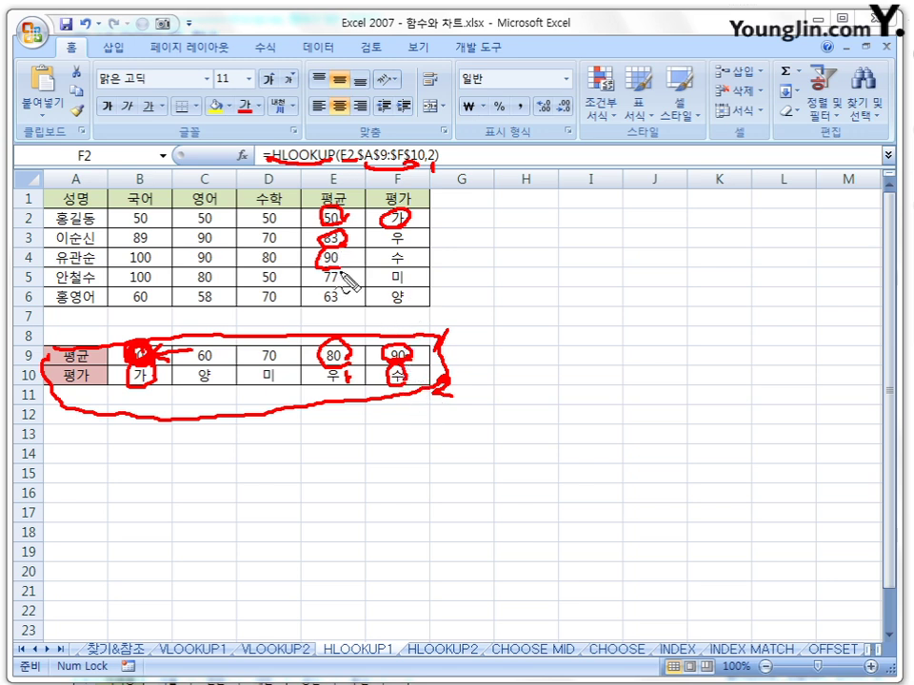
mouse_move(343, 280)
mouse_down()
mouse_move(310, 298)
mouse_move(329, 271)
mouse_up()
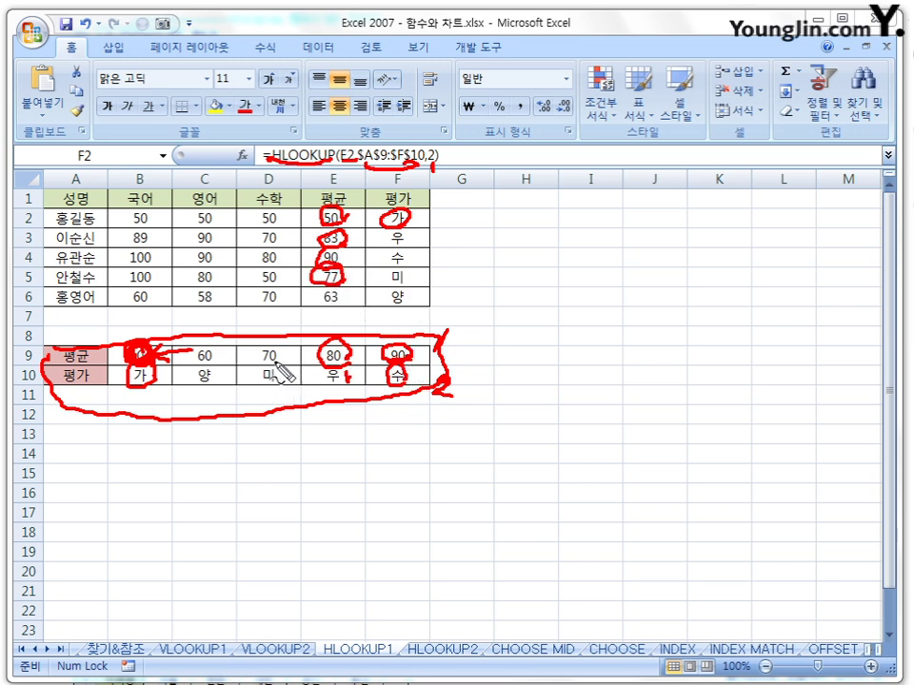
mouse_move(265, 360)
mouse_down()
mouse_move(271, 366)
mouse_move(278, 352)
mouse_move(288, 381)
mouse_up()
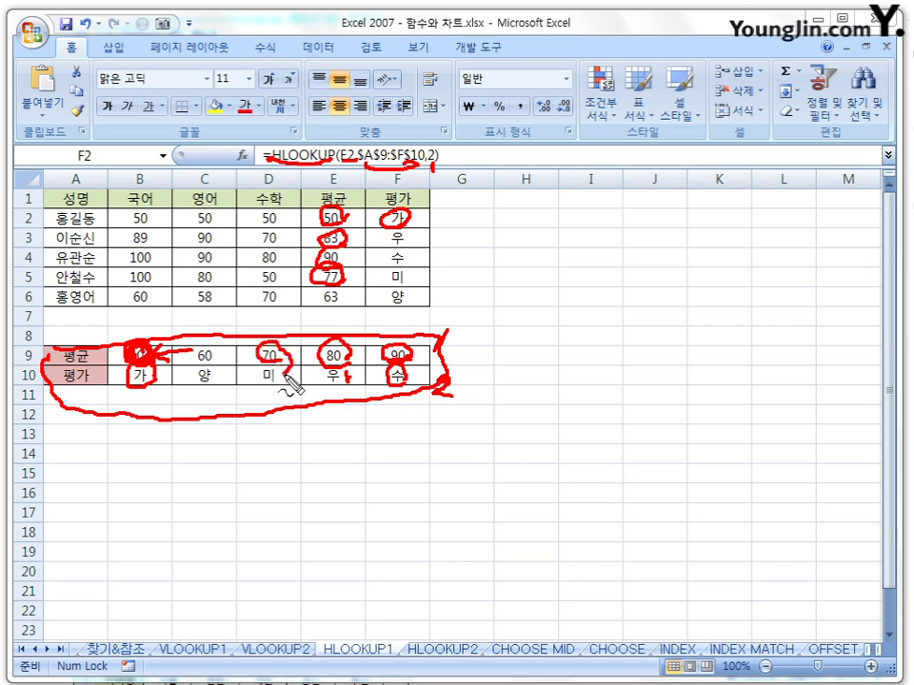
mouse_move(405, 270)
mouse_down()
mouse_move(331, 296)
mouse_move(339, 287)
mouse_up()
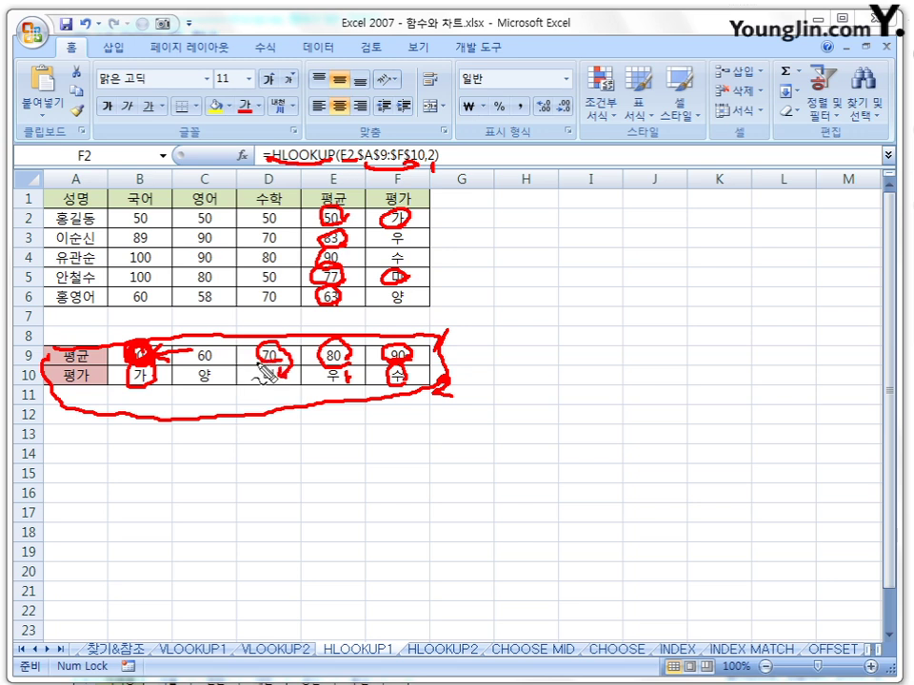
mouse_move(213, 346)
mouse_down()
mouse_move(226, 362)
mouse_move(196, 373)
mouse_move(212, 390)
mouse_move(231, 385)
mouse_up()
mouse_move(399, 301)
mouse_down()
mouse_move(409, 314)
mouse_move(389, 280)
mouse_up()
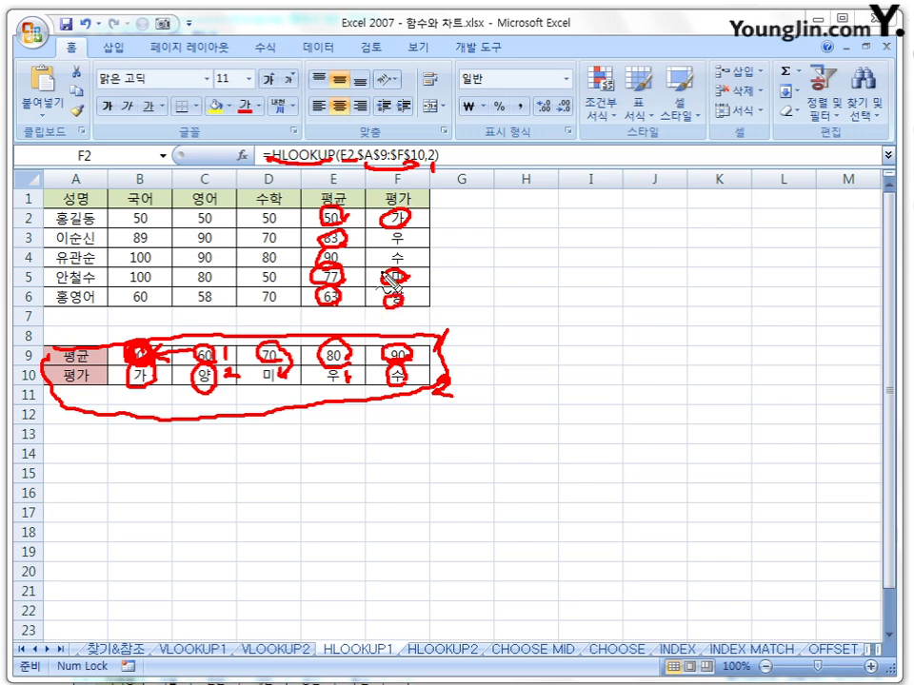
key(Escape)
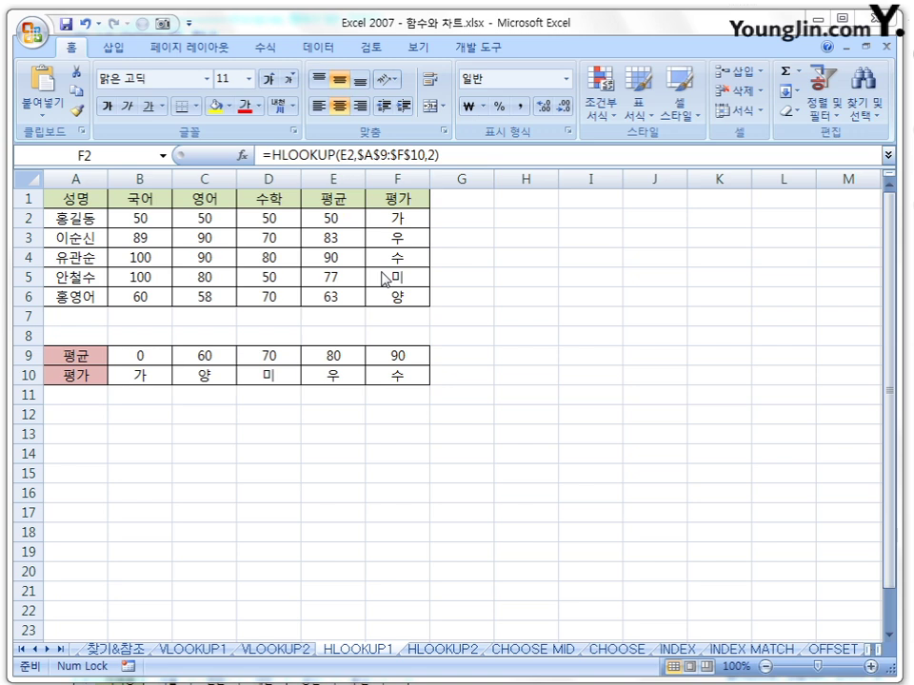
Switch to the HLOOKUP2 sheet and inspect B2's =HLOOKUP(B1,A4:F5,2,0) formula
click(527, 538)
click(445, 650)
click(523, 343)
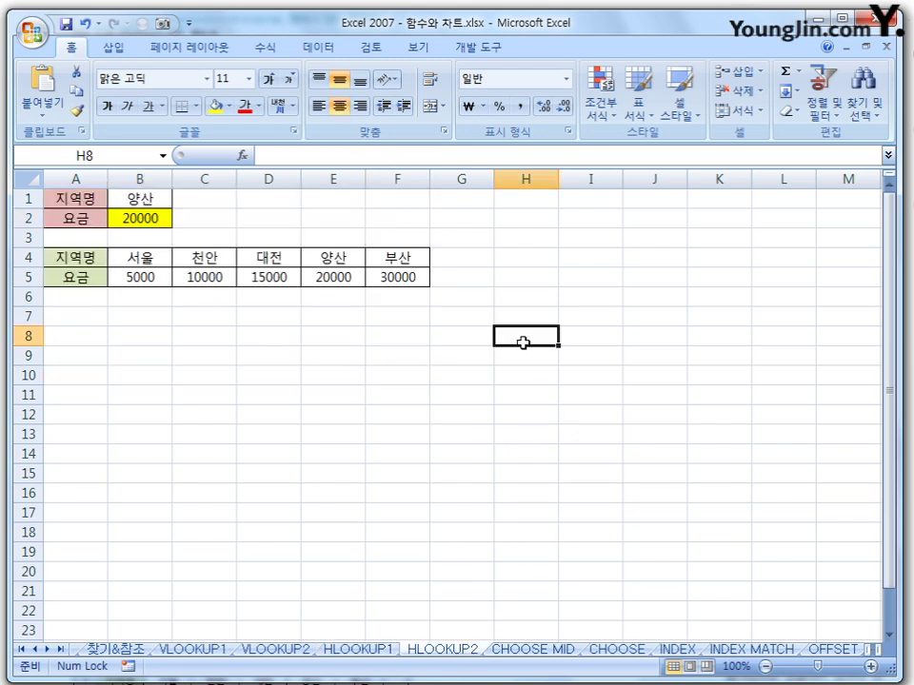
click(143, 216)
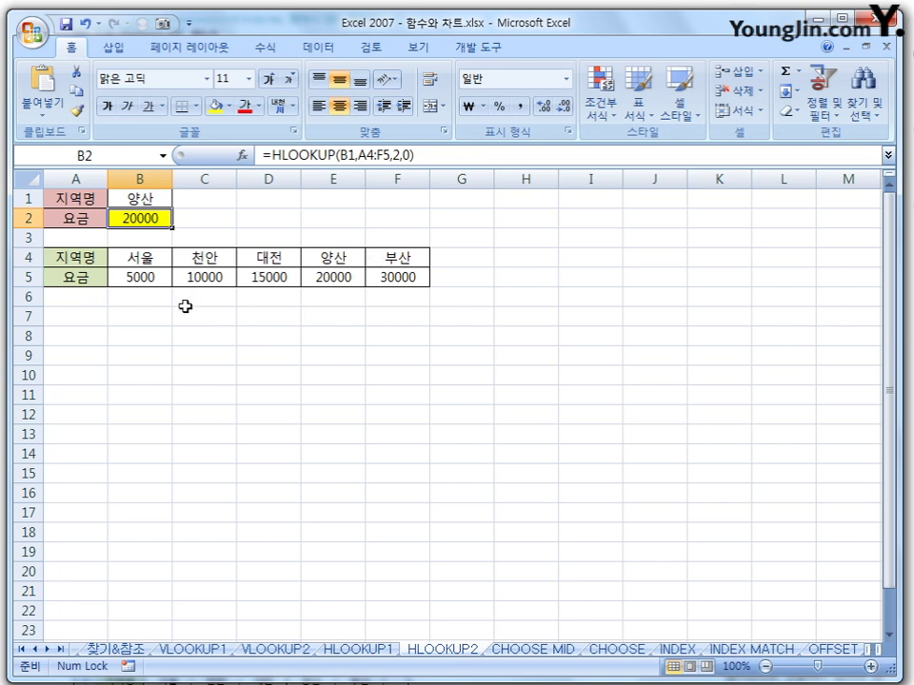
Check the region in B1 and step through row 4's regions from 서울 to 부산
click(151, 204)
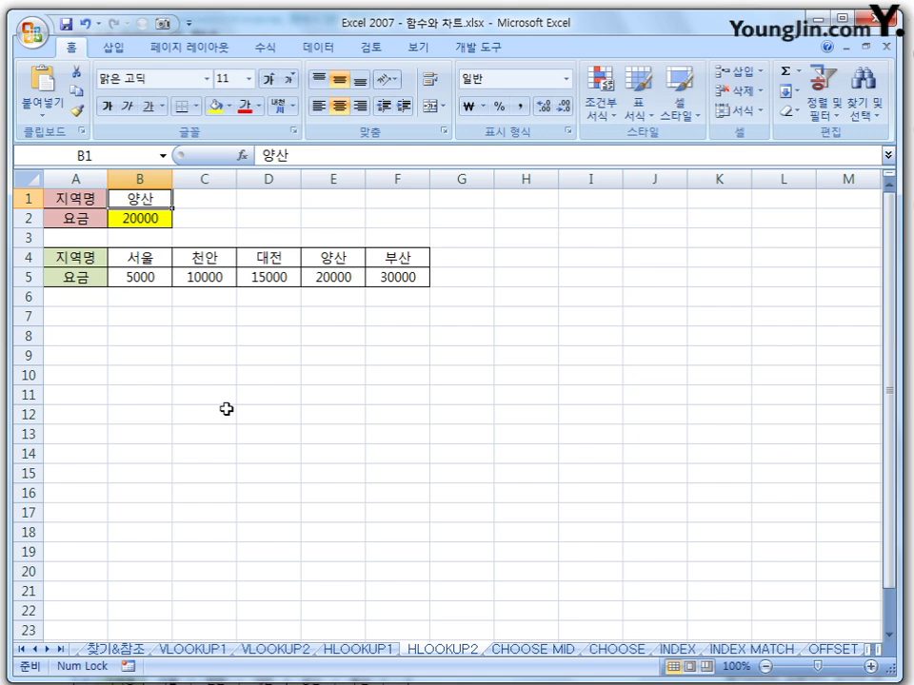
click(159, 260)
click(219, 259)
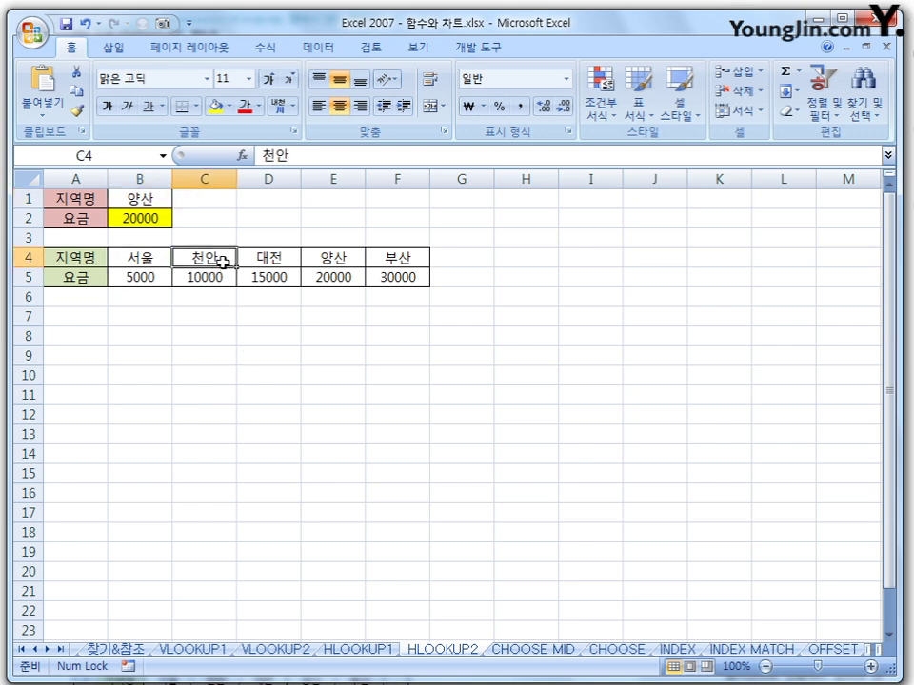
click(272, 258)
click(335, 258)
click(416, 258)
click(149, 197)
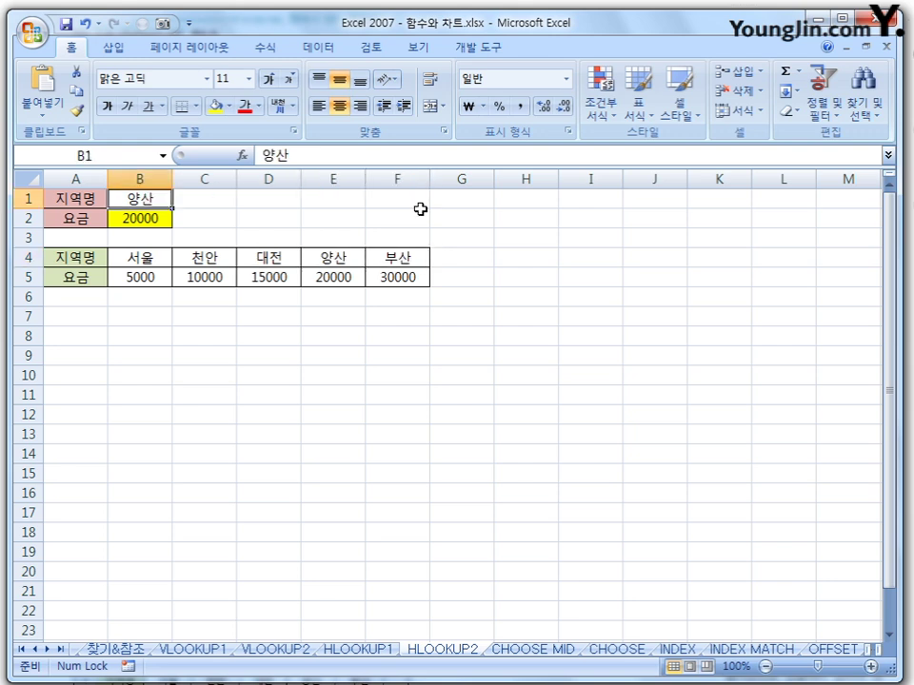
Enter 천안, 대전, 양산 and 부사 in B1; B2 shows 10000, 15000, 20000, then #N/A
text(처)
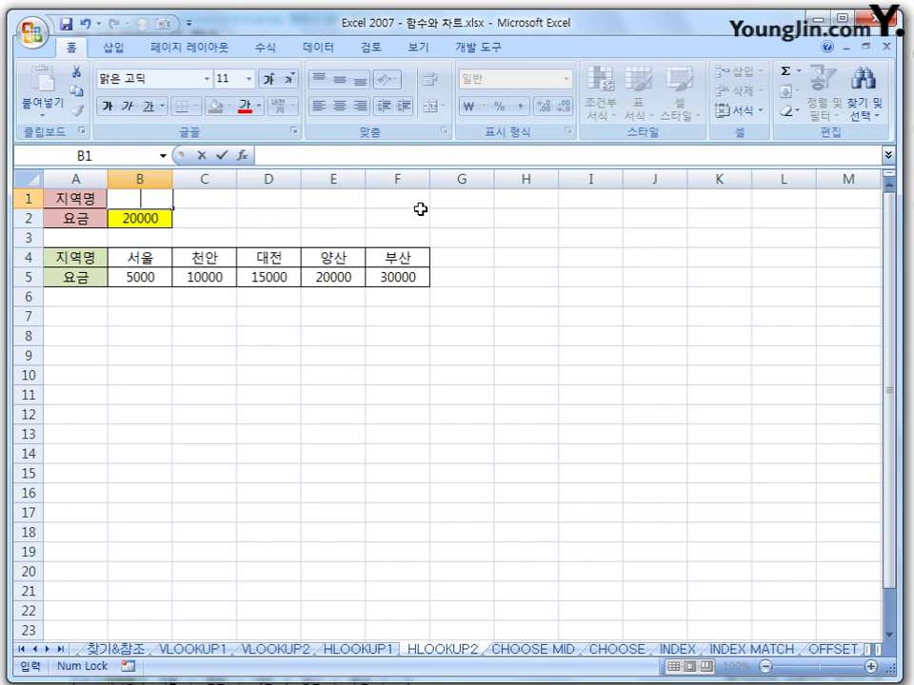
text(안)
key(Return)
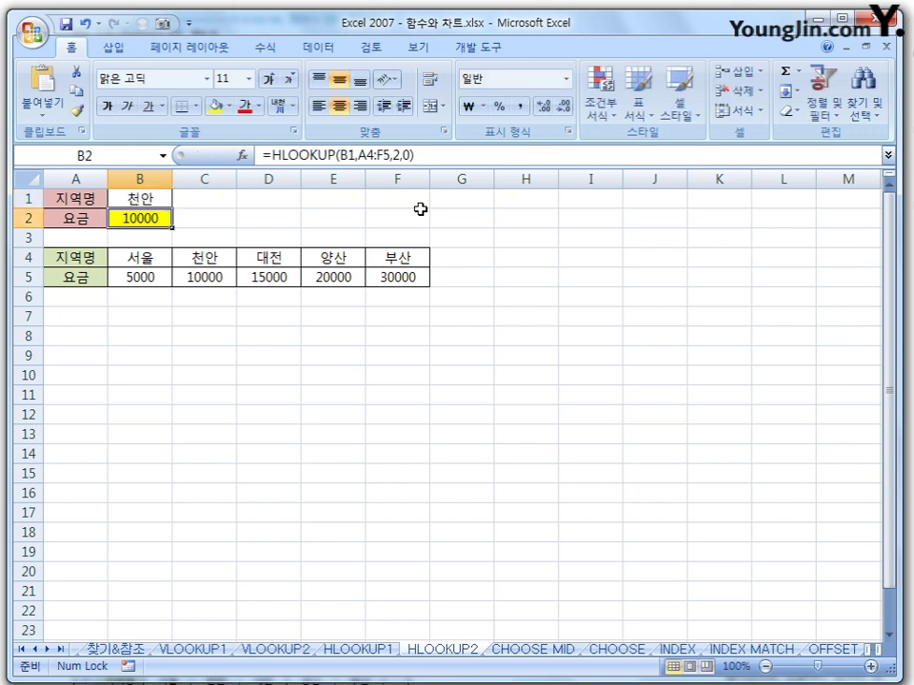
key(Up)
text(대전)
key(Return)
key(Up)
text(양ㅅ)
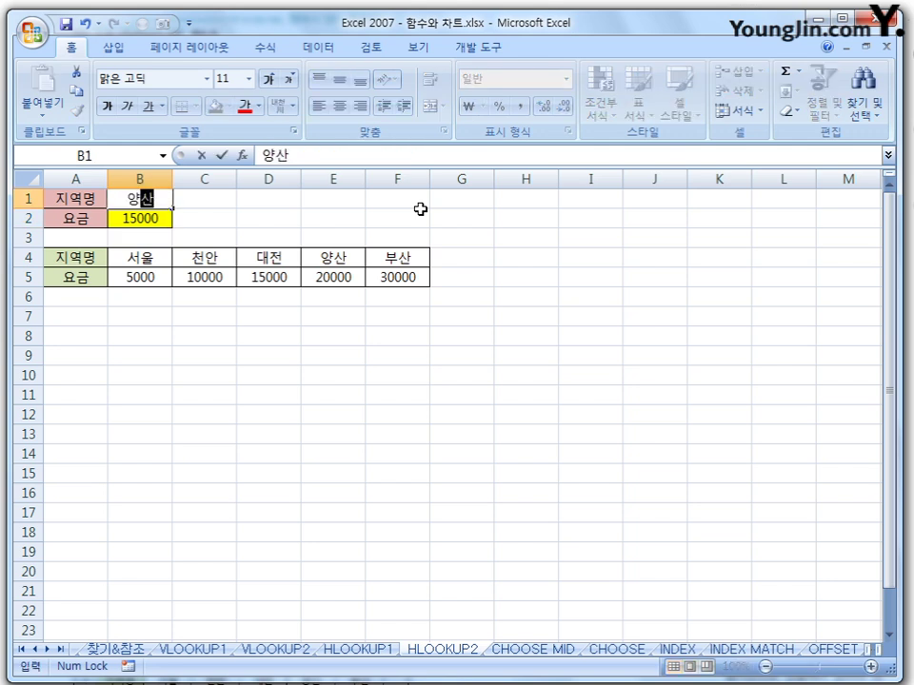
key(Return)
key(Up)
text(부사)
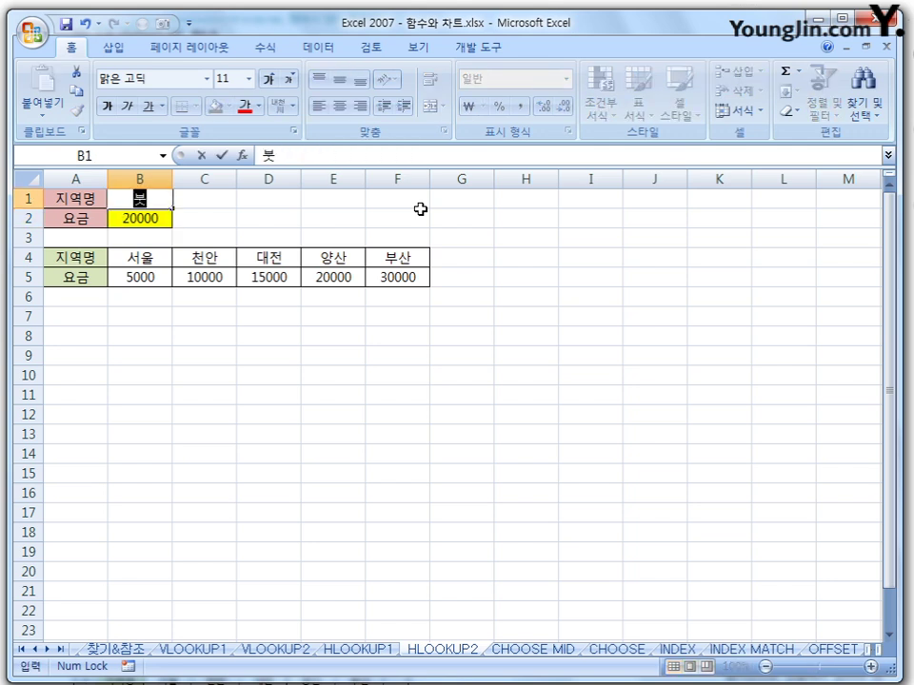
key(Return)
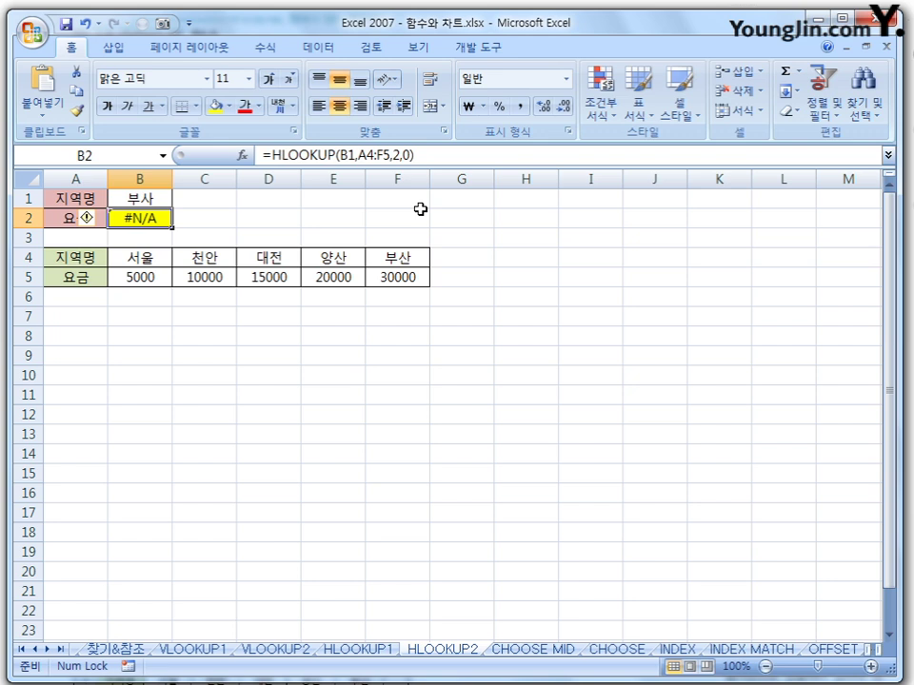
Try 서울, 새울 and a misspelled region in B1, ending with 서울 so B2 returns 5000
key(Up)
text(서울)
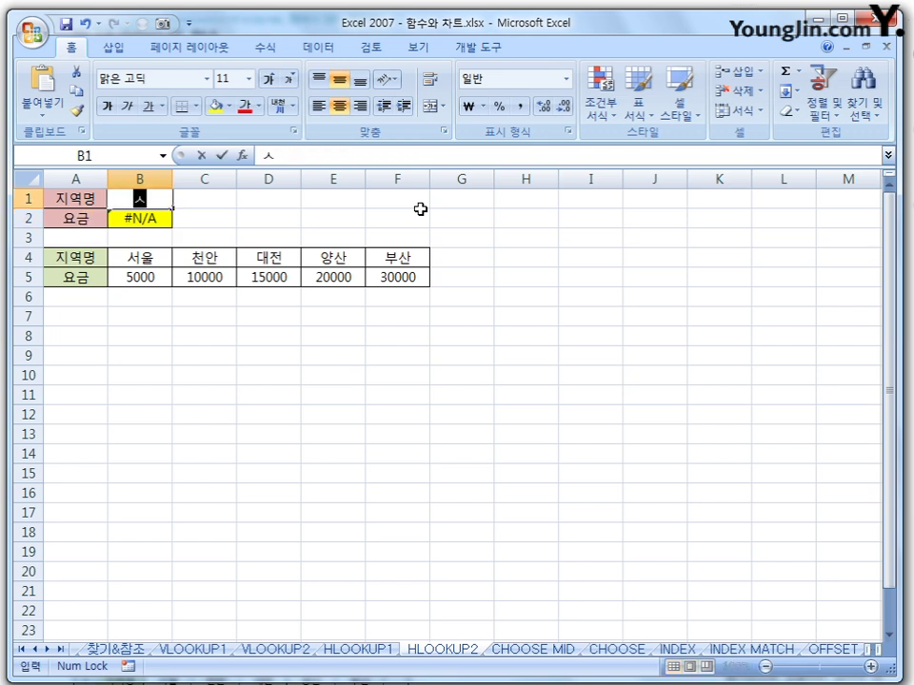
key(Return)
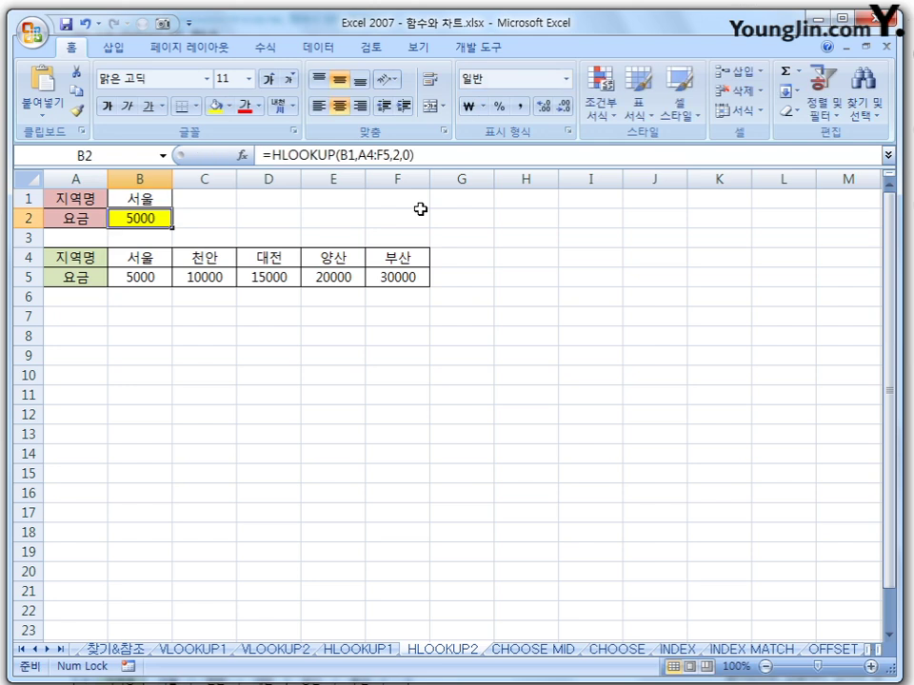
key(Up)
text(새울)
key(Return)
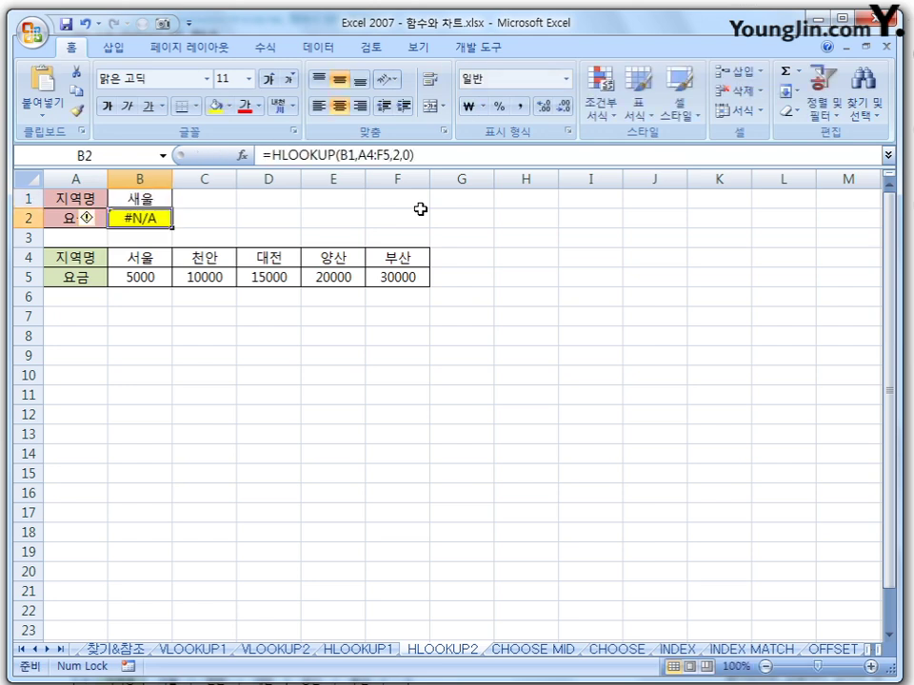
key(Up)
text(성ㄹ)
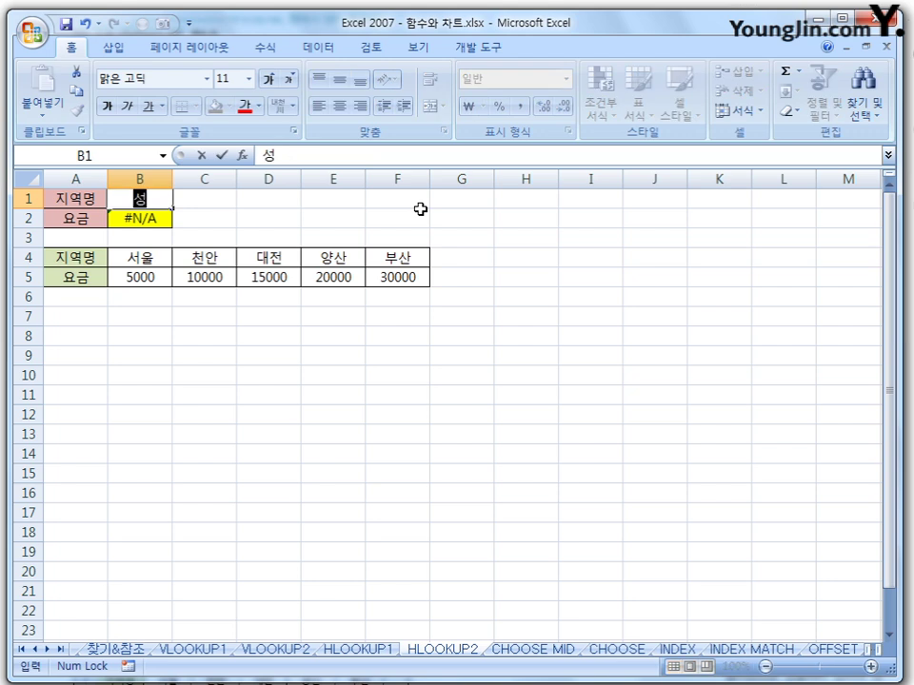
key(Return)
key(Return)
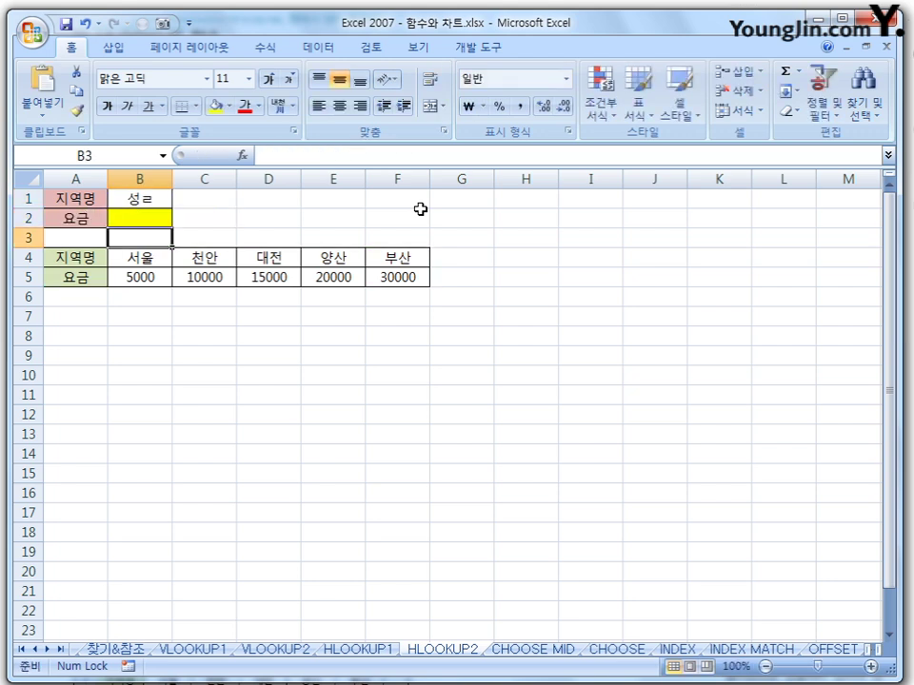
key(Up)
key(Up)
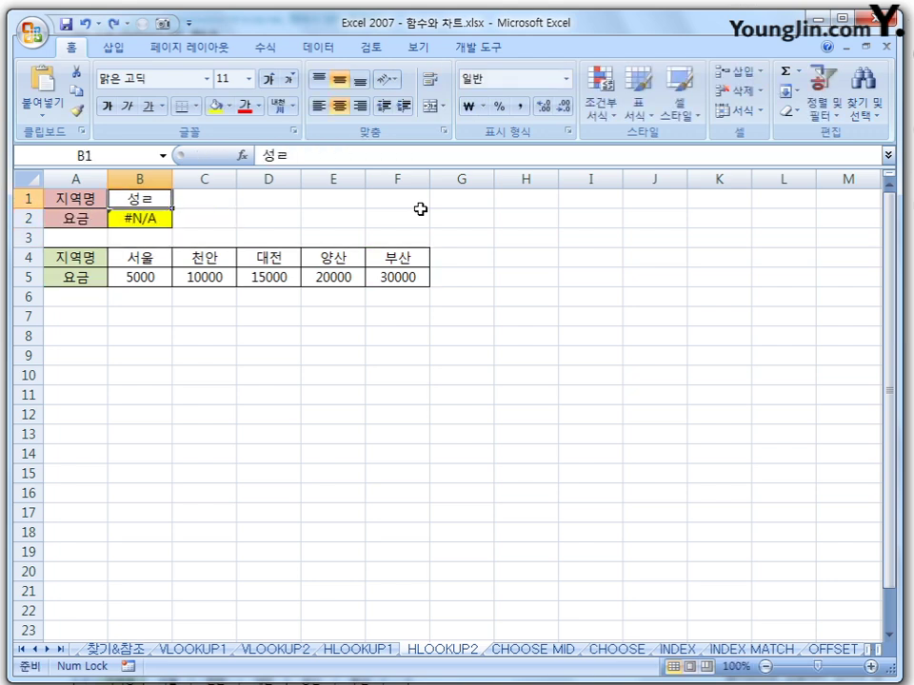
text(서울)
key(Return)
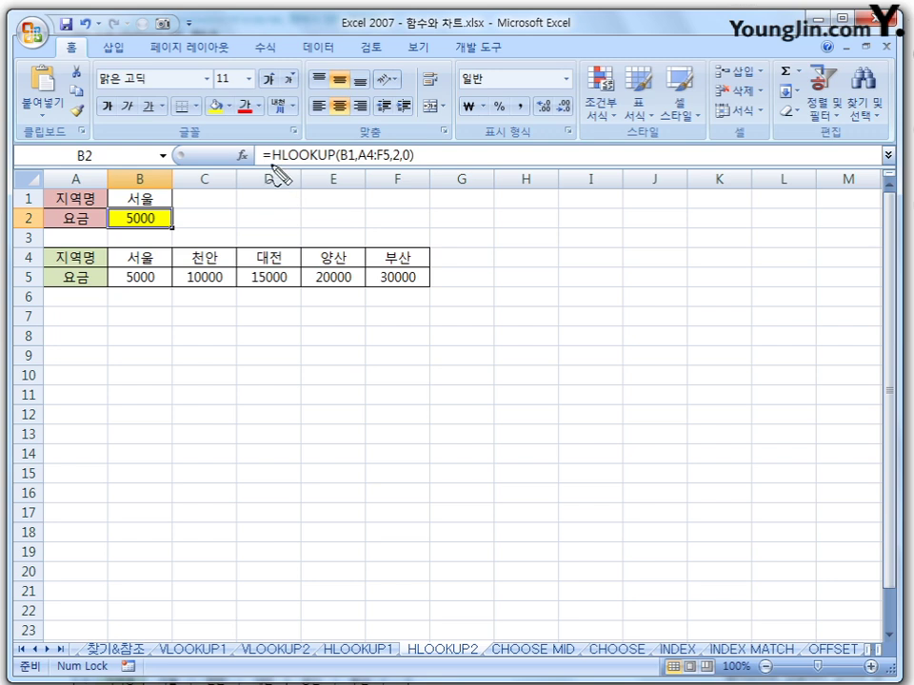
Pen-mark HLOOKUP, lookup value 서울, range start A4 and table rows 1–2, then clear the ink
drag(265, 162, 330, 164)
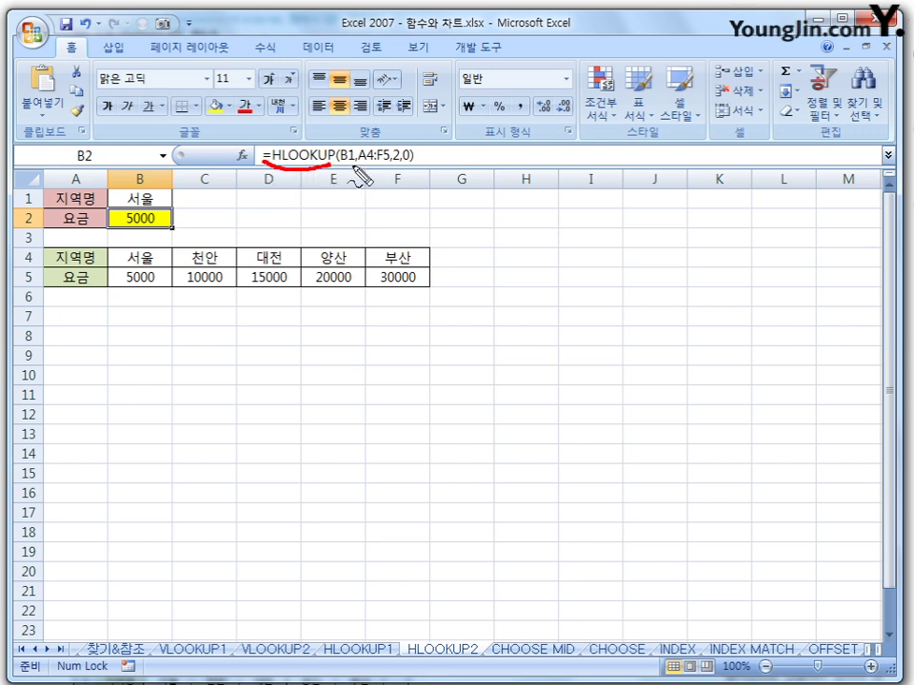
mouse_move(161, 195)
mouse_down()
mouse_move(126, 198)
mouse_move(171, 221)
mouse_up()
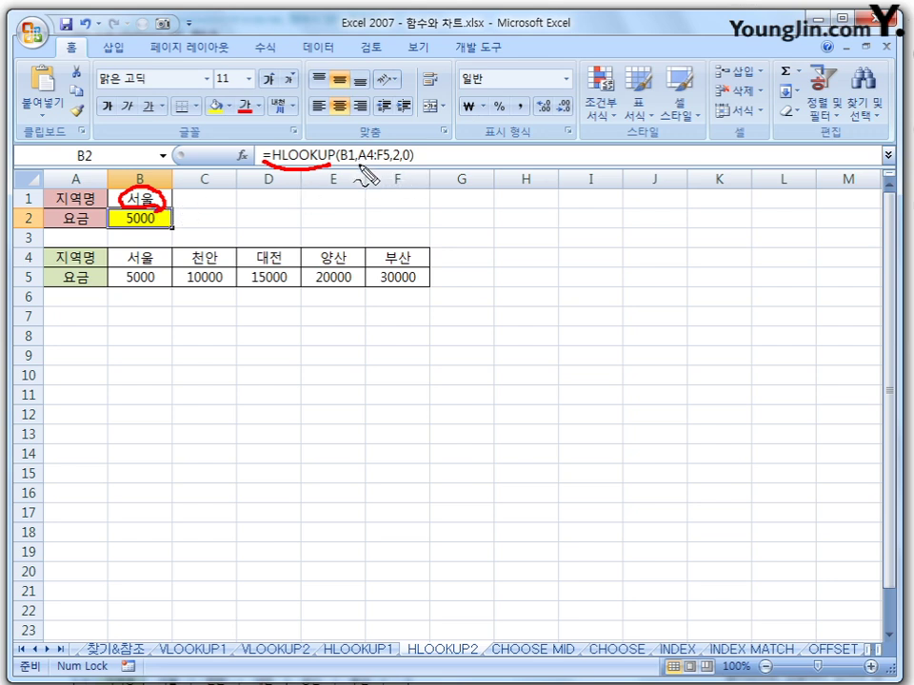
drag(360, 163, 390, 166)
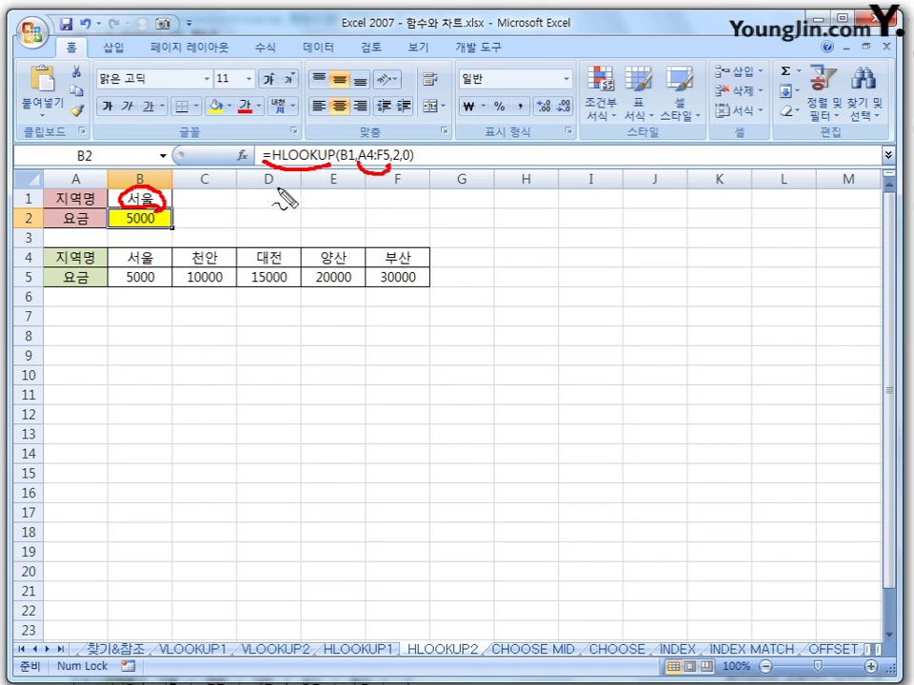
mouse_move(171, 210)
mouse_down()
mouse_move(131, 207)
mouse_move(128, 196)
mouse_move(171, 196)
mouse_move(168, 215)
mouse_up()
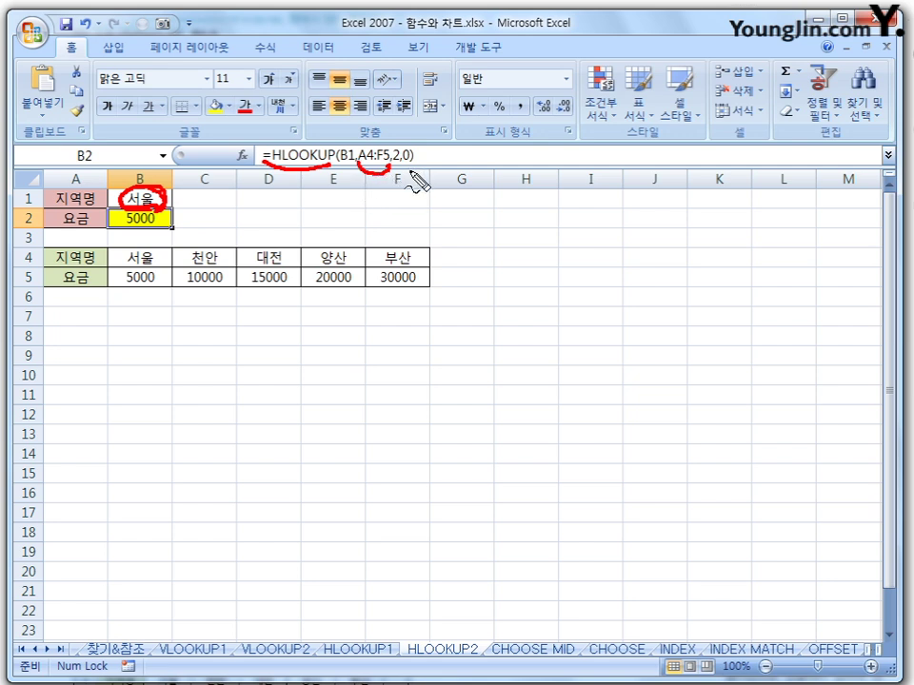
drag(396, 166, 397, 184)
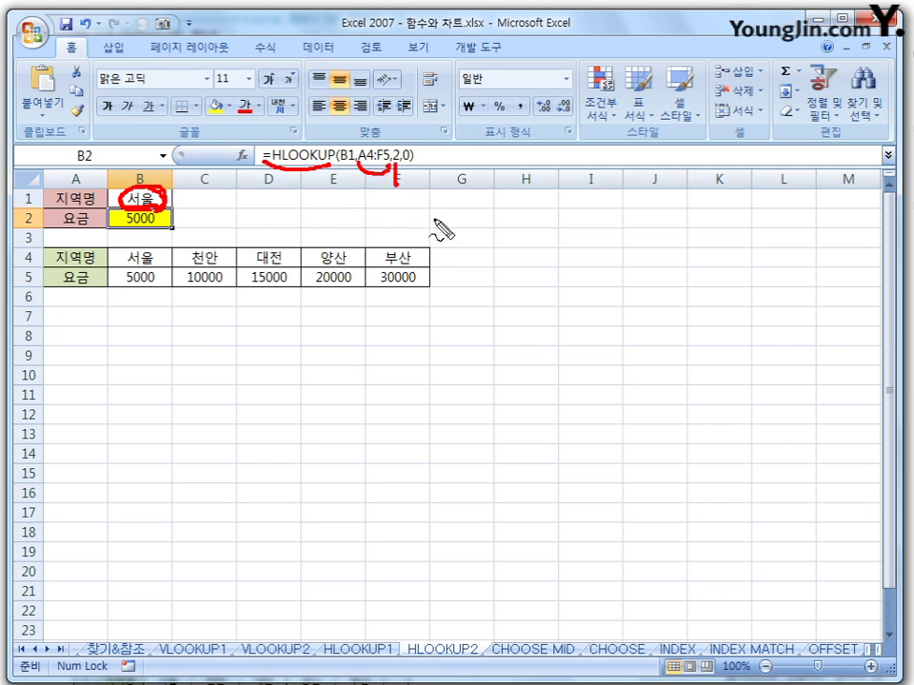
mouse_move(439, 247)
mouse_down()
mouse_move(430, 283)
mouse_move(440, 279)
mouse_up()
drag(389, 171, 396, 167)
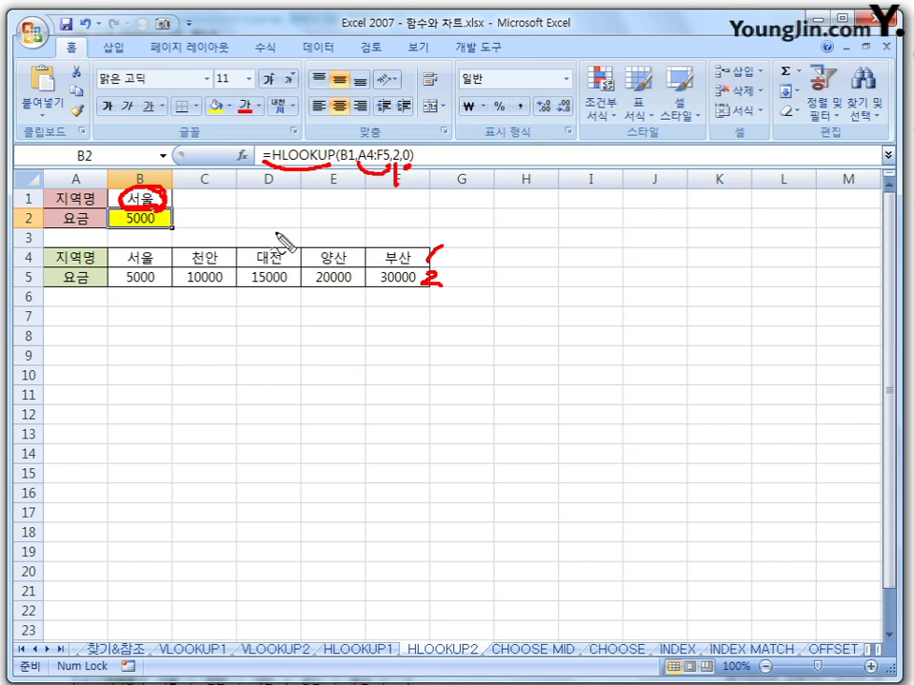
key(Escape)
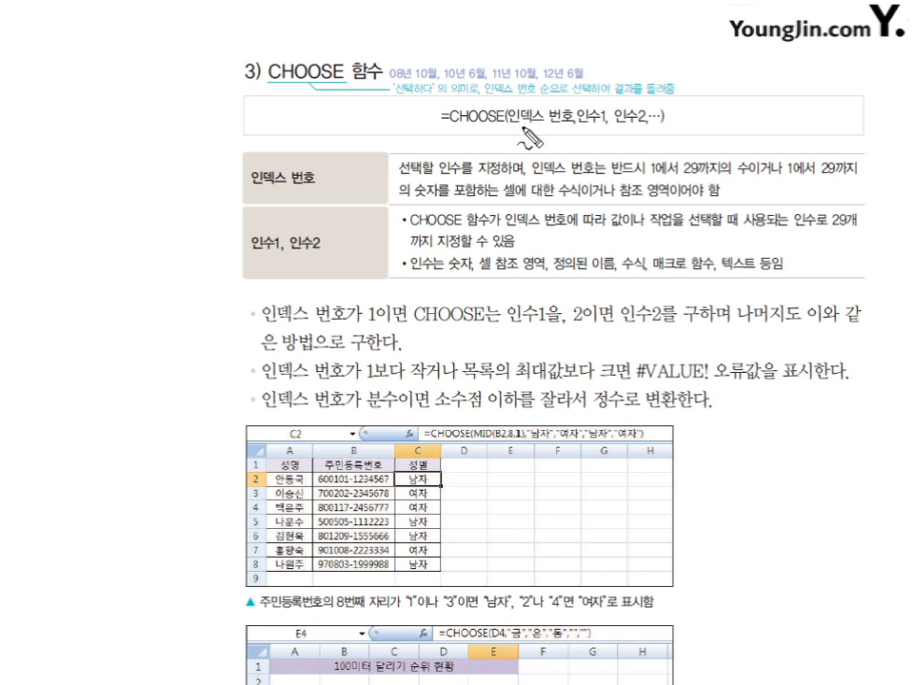
mouse_move(550, 125)
mouse_down()
mouse_move(512, 126)
mouse_move(552, 103)
mouse_move(591, 113)
mouse_up()
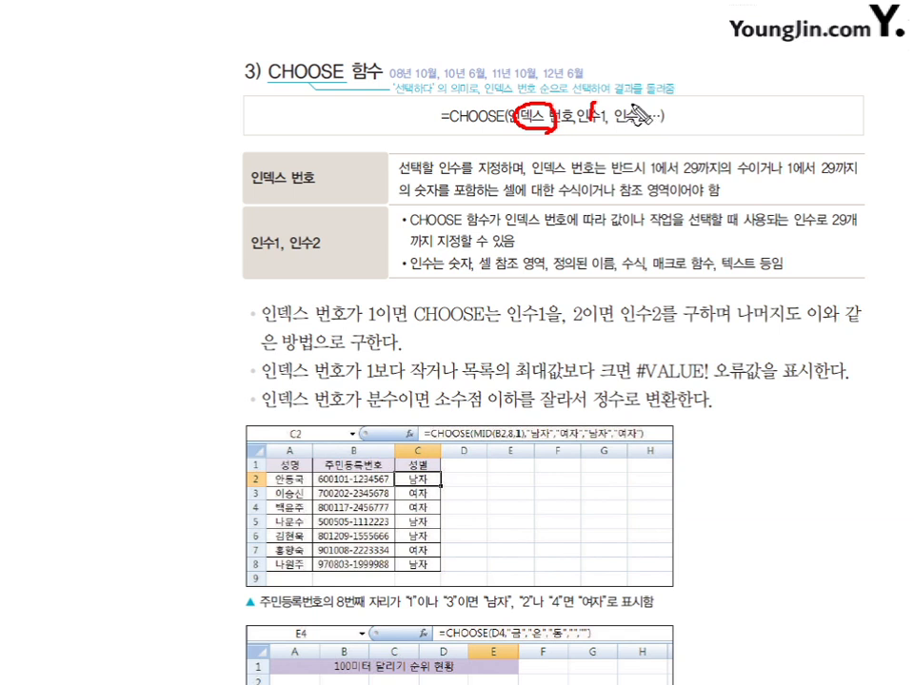
drag(648, 103, 666, 123)
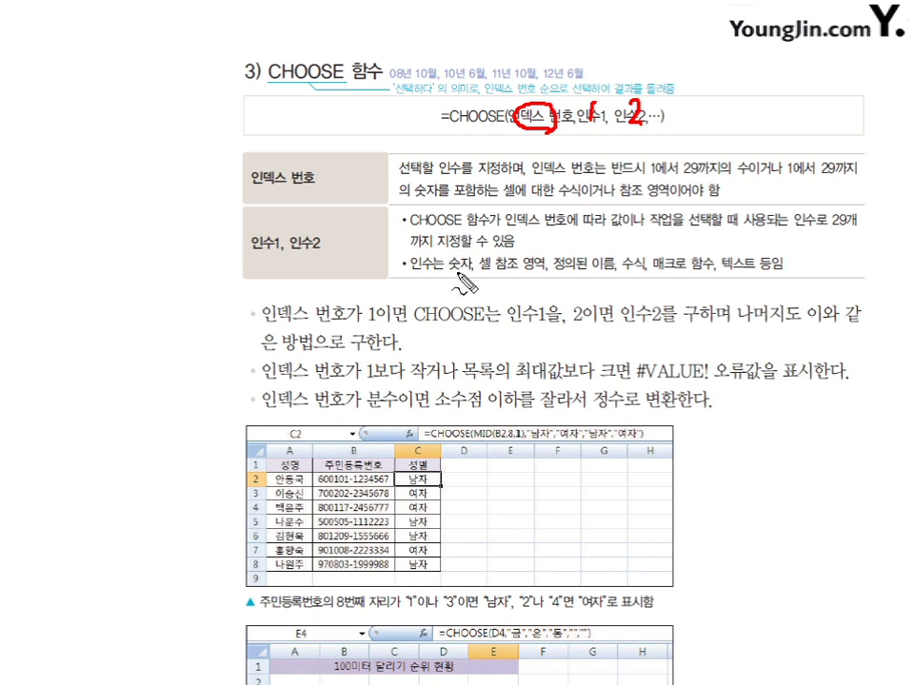
mouse_move(700, 359)
mouse_down()
mouse_move(700, 386)
mouse_move(648, 373)
mouse_move(624, 379)
mouse_up()
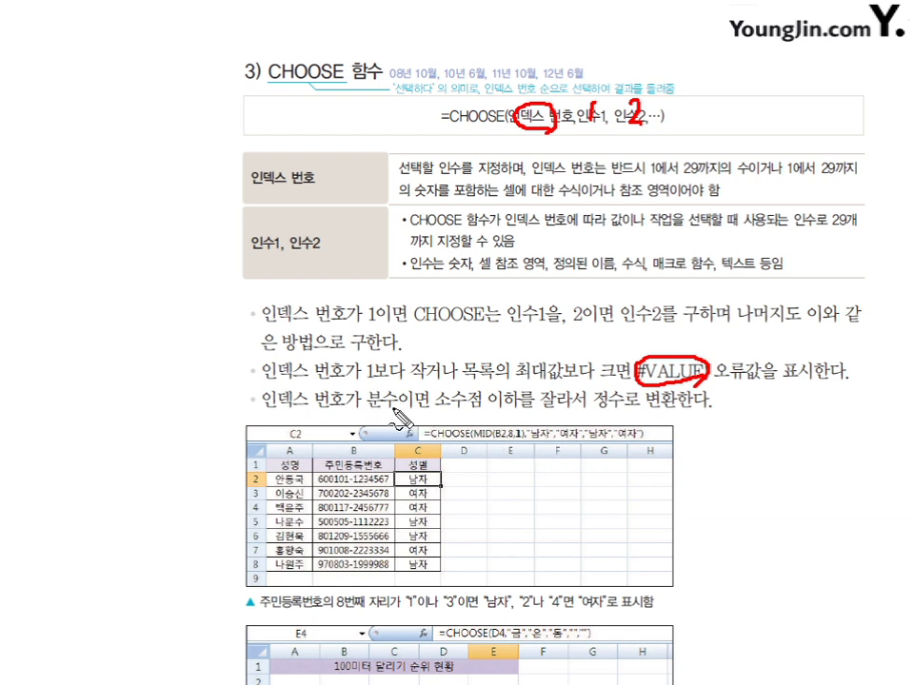
mouse_move(377, 417)
mouse_down()
mouse_move(372, 392)
mouse_move(398, 409)
mouse_up()
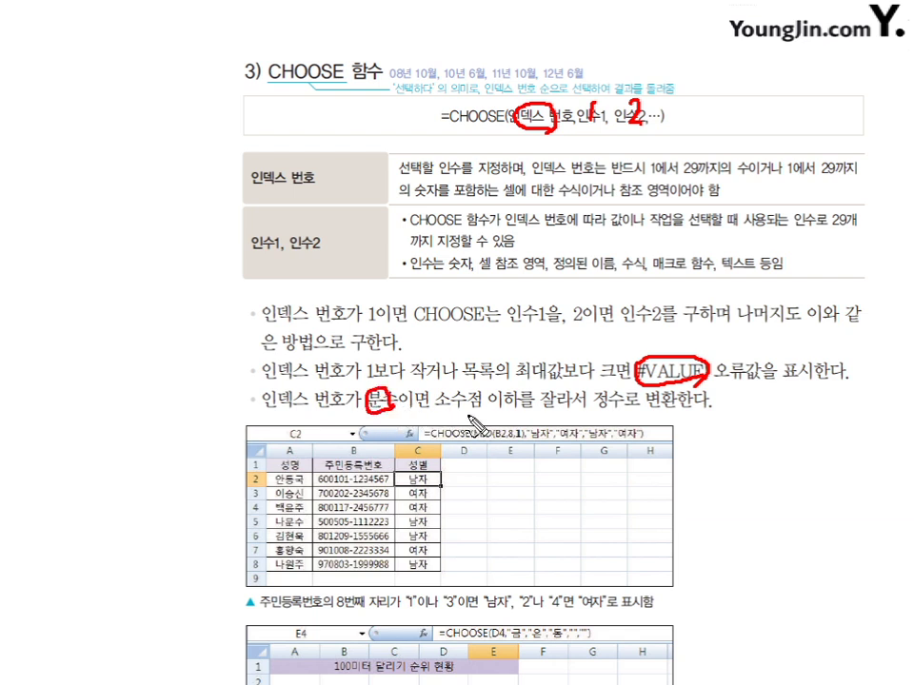
drag(435, 413, 629, 405)
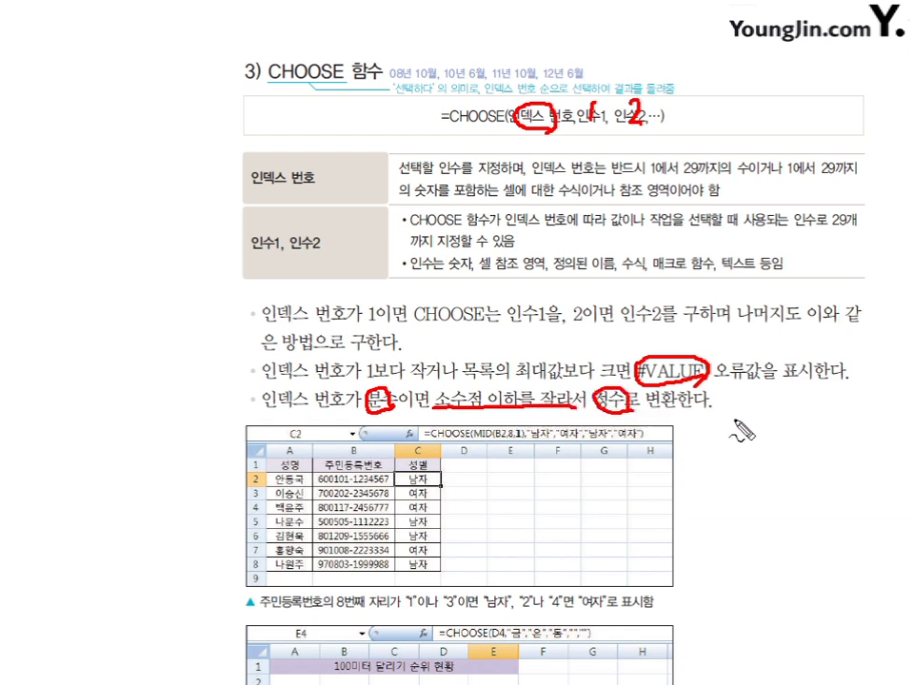
mouse_move(723, 419)
mouse_down()
mouse_move(752, 421)
mouse_move(757, 407)
mouse_move(735, 417)
mouse_up()
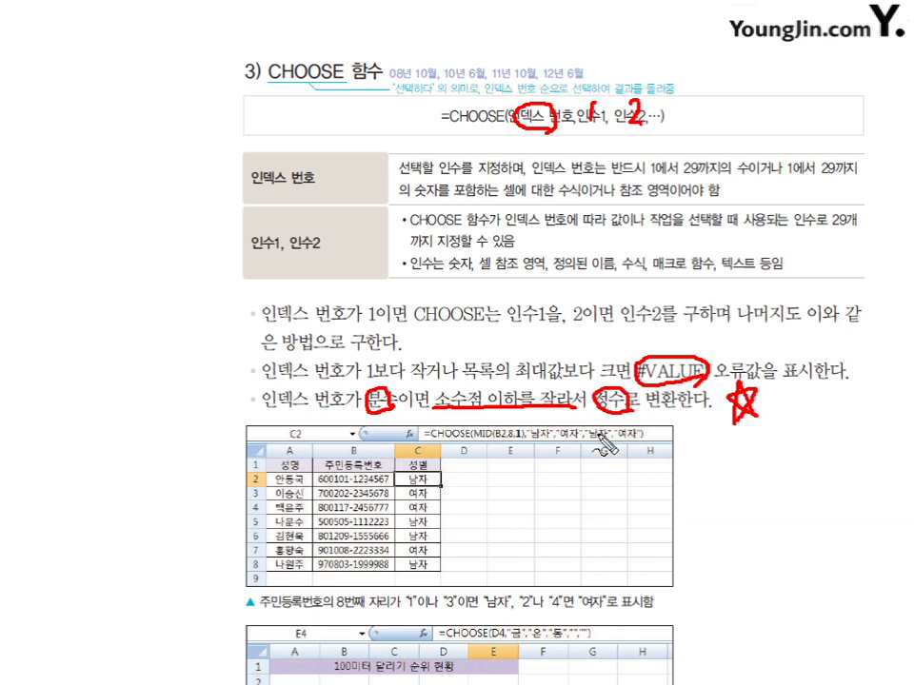
key(Escape)
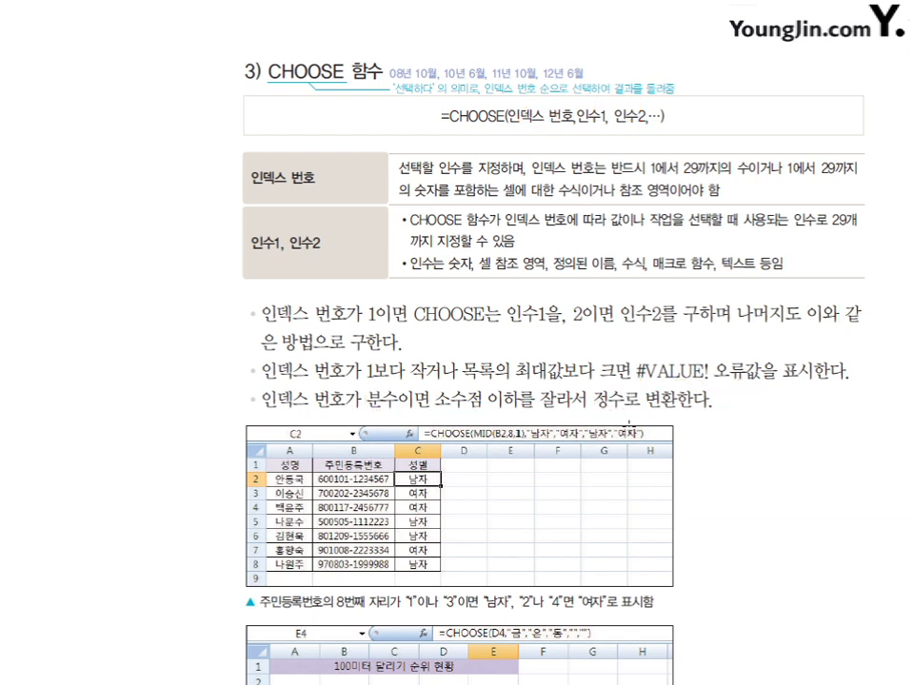
On the CHOOSE MID sheet, underline MID, B2, 8 and 1, and circle B2's eighth digit
key(alt+Tab)
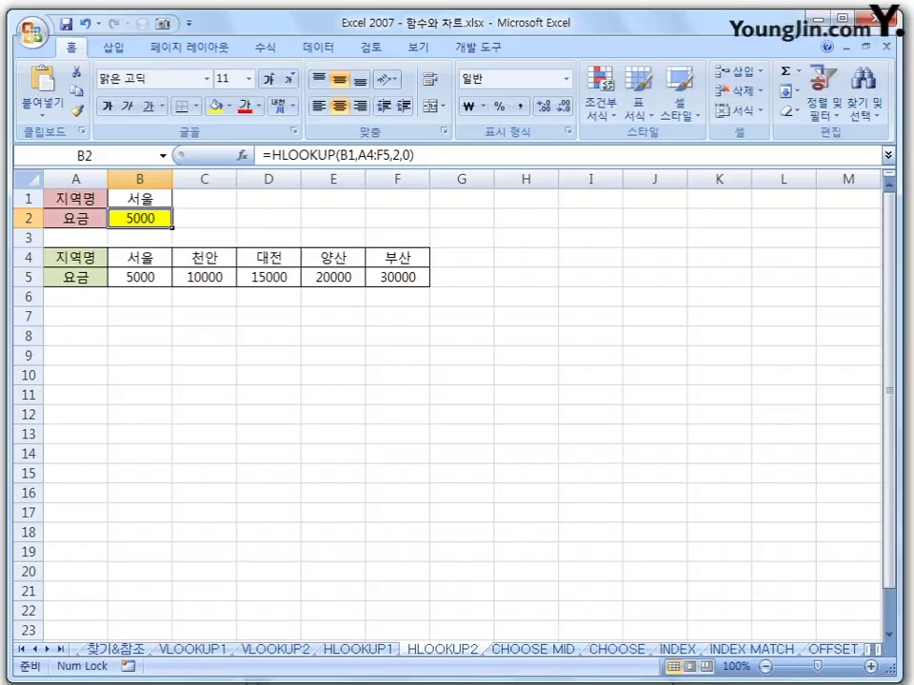
click(536, 649)
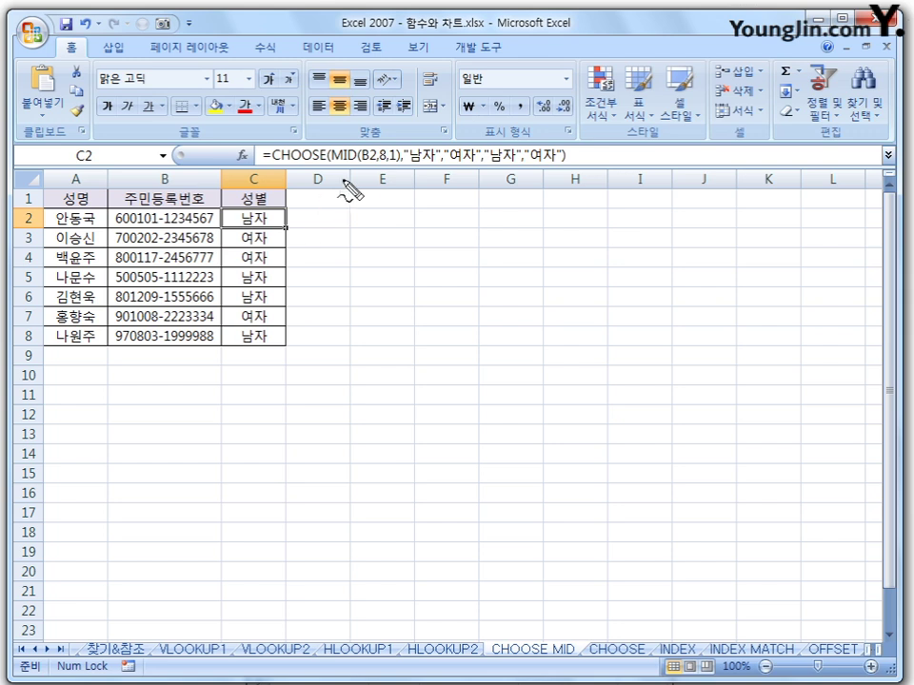
drag(334, 162, 373, 163)
drag(115, 227, 213, 226)
drag(382, 168, 394, 174)
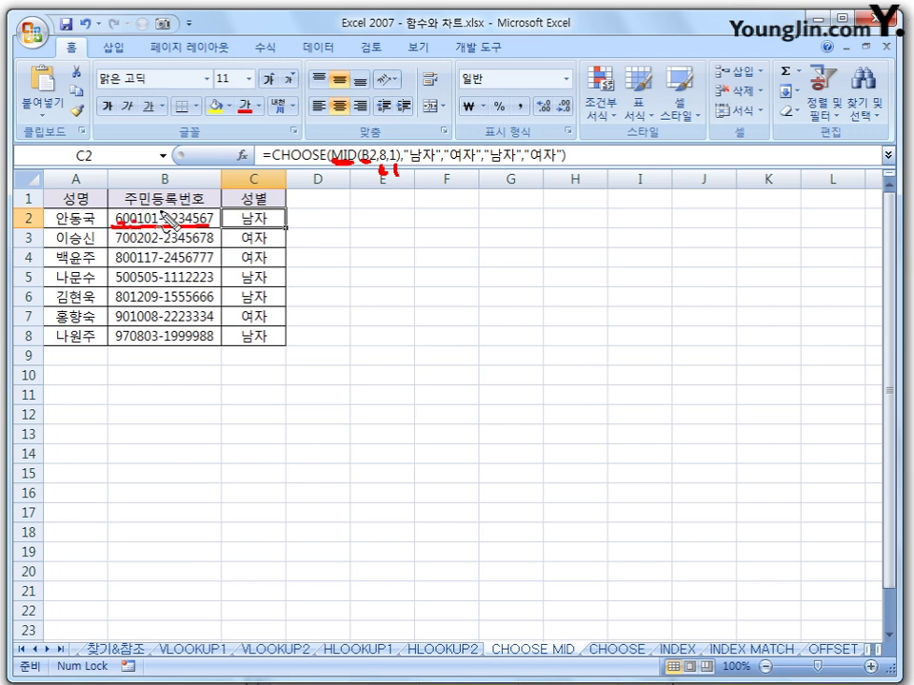
mouse_move(169, 204)
mouse_down()
mouse_move(161, 221)
mouse_move(172, 204)
mouse_up()
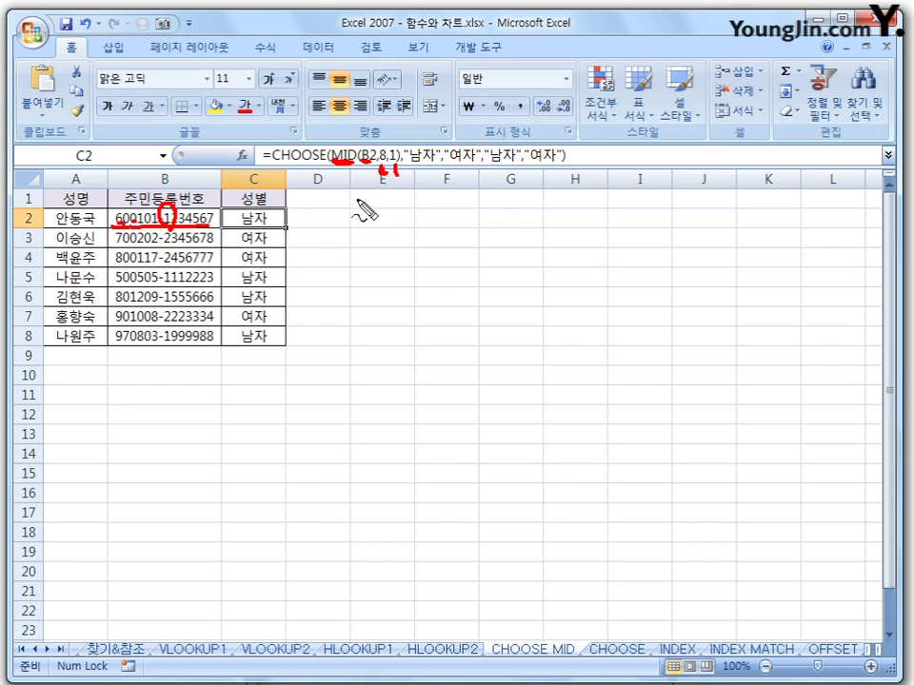
mouse_move(338, 255)
mouse_down()
mouse_move(510, 259)
mouse_move(505, 246)
mouse_up()
Finish the handwritten MID(B2,8,1) note, underline it, and list results 1–4 below
mouse_move(520, 246)
mouse_down()
mouse_move(518, 255)
mouse_move(554, 249)
mouse_up()
drag(334, 279, 537, 270)
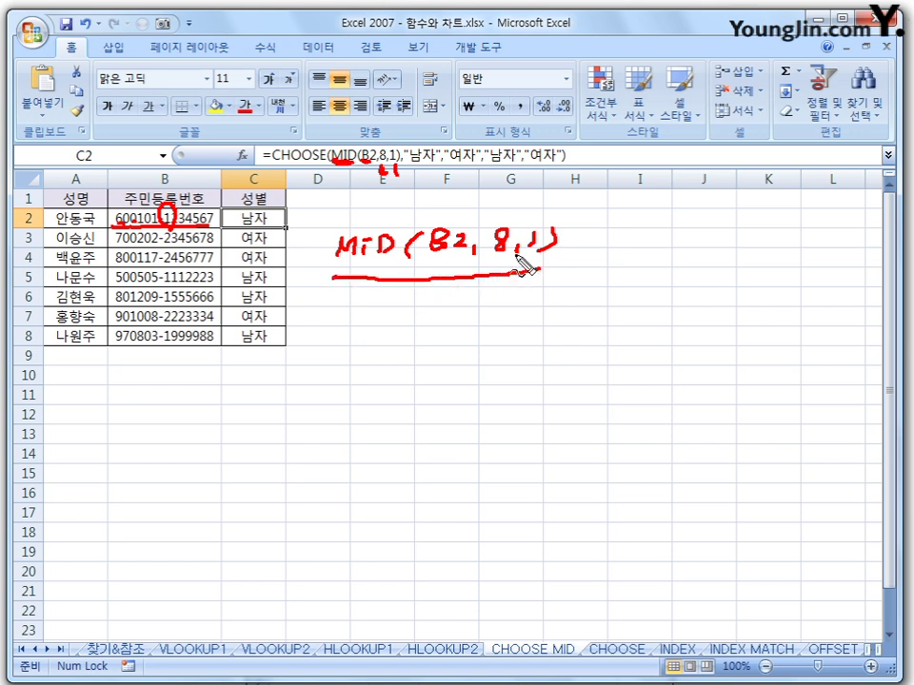
mouse_move(483, 303)
mouse_down()
mouse_move(493, 345)
mouse_move(472, 382)
mouse_move(487, 415)
mouse_up()
drag(481, 404, 479, 424)
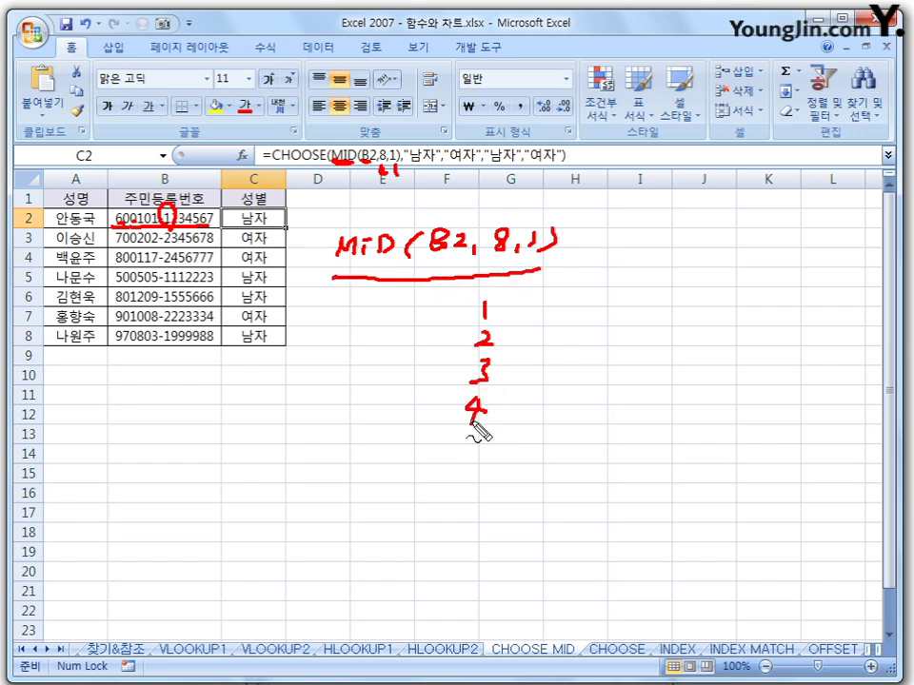
Dot results 1 and 3, separate 1–2 from 3–4, box the note, and number the CHOOSE options
click(508, 371)
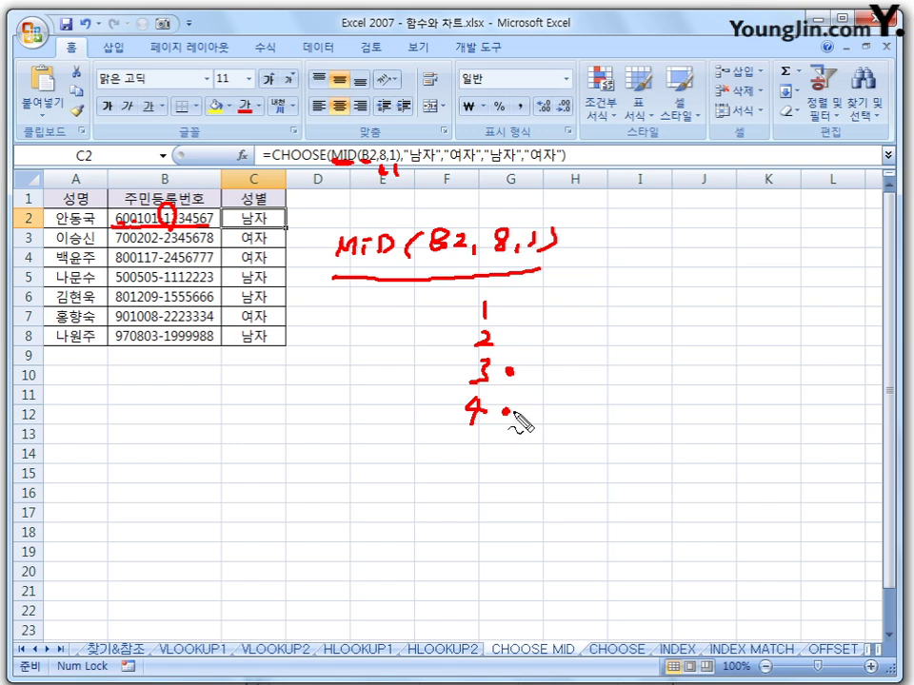
click(511, 305)
click(515, 305)
mouse_move(449, 362)
mouse_down()
mouse_move(510, 360)
mouse_move(543, 347)
mouse_up()
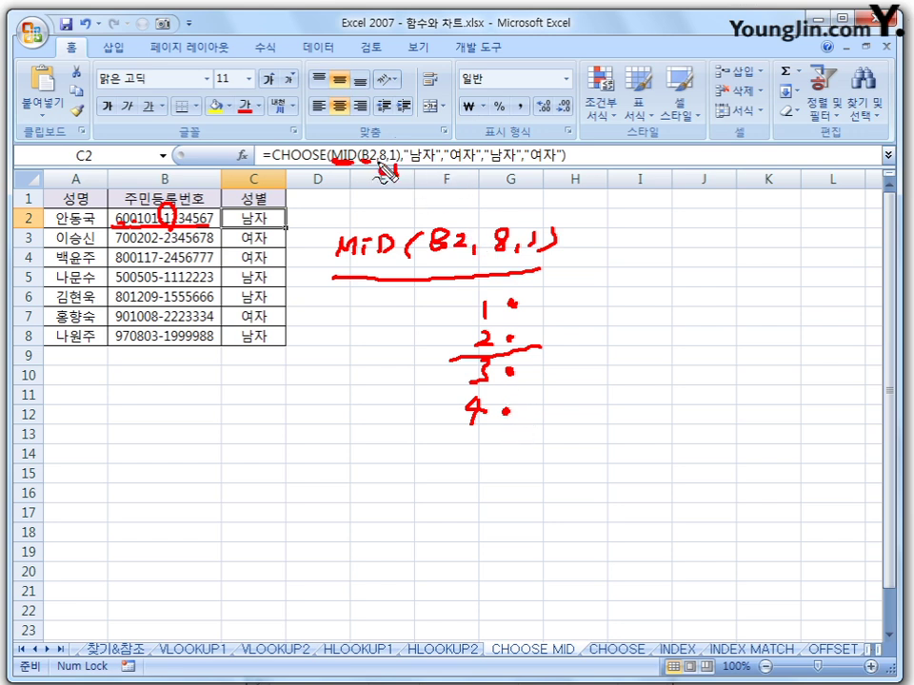
mouse_move(333, 276)
mouse_down()
mouse_move(333, 238)
mouse_move(470, 227)
mouse_move(542, 274)
mouse_up()
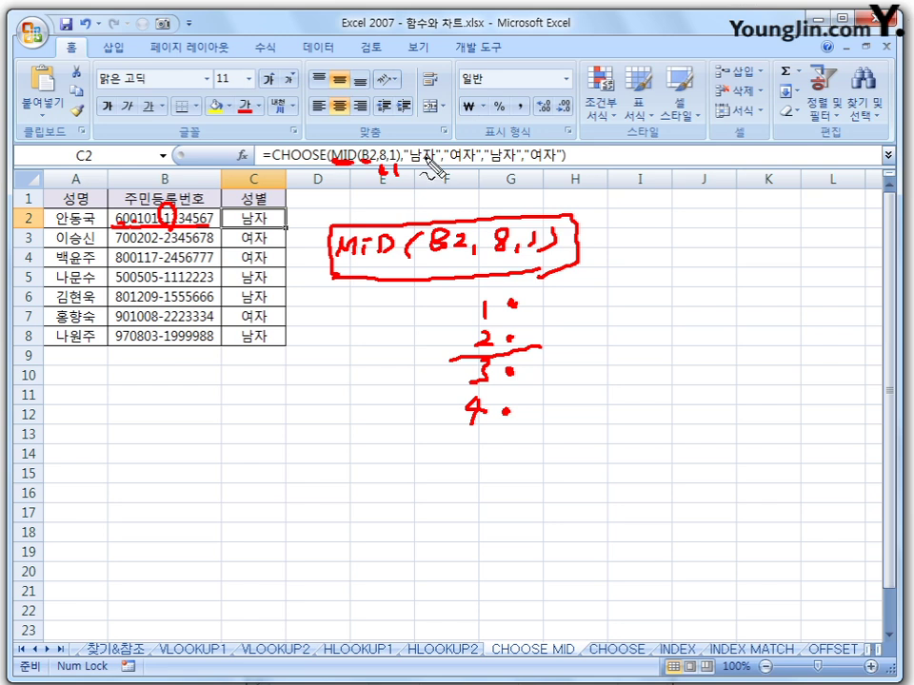
mouse_move(425, 158)
mouse_down()
mouse_move(419, 175)
mouse_move(512, 170)
mouse_move(502, 181)
mouse_move(546, 185)
mouse_up()
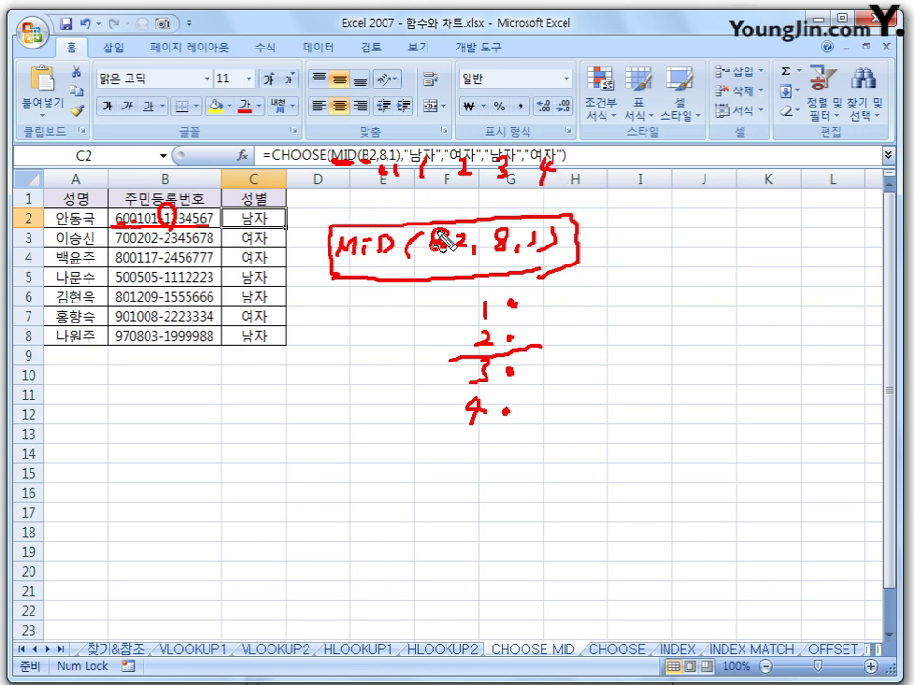
drag(280, 170, 301, 168)
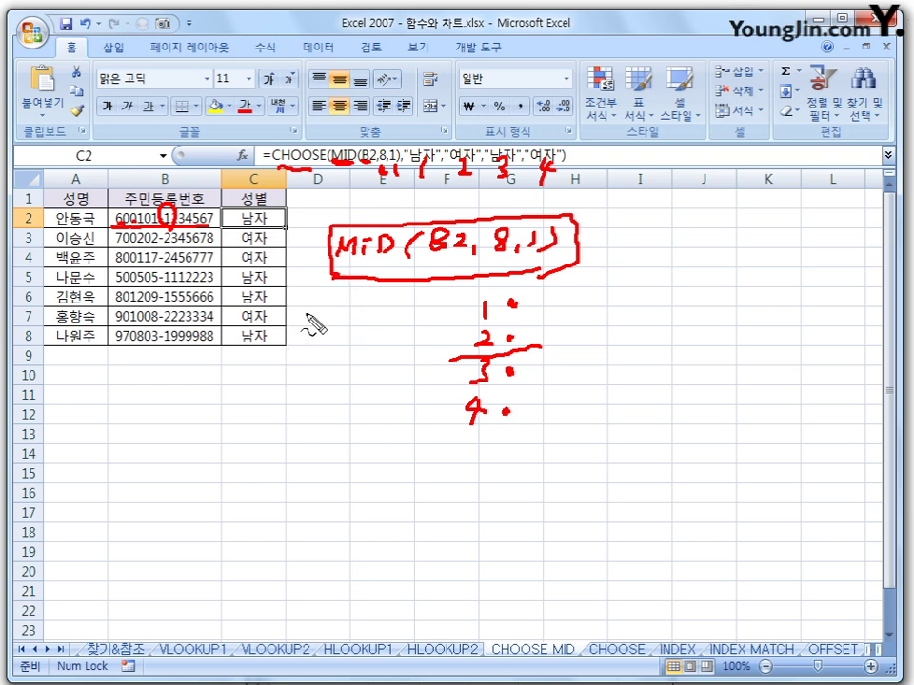
Clear the ink, fill C2's gender formula down to C8, and review resident numbers B2–B8
key(Escape)
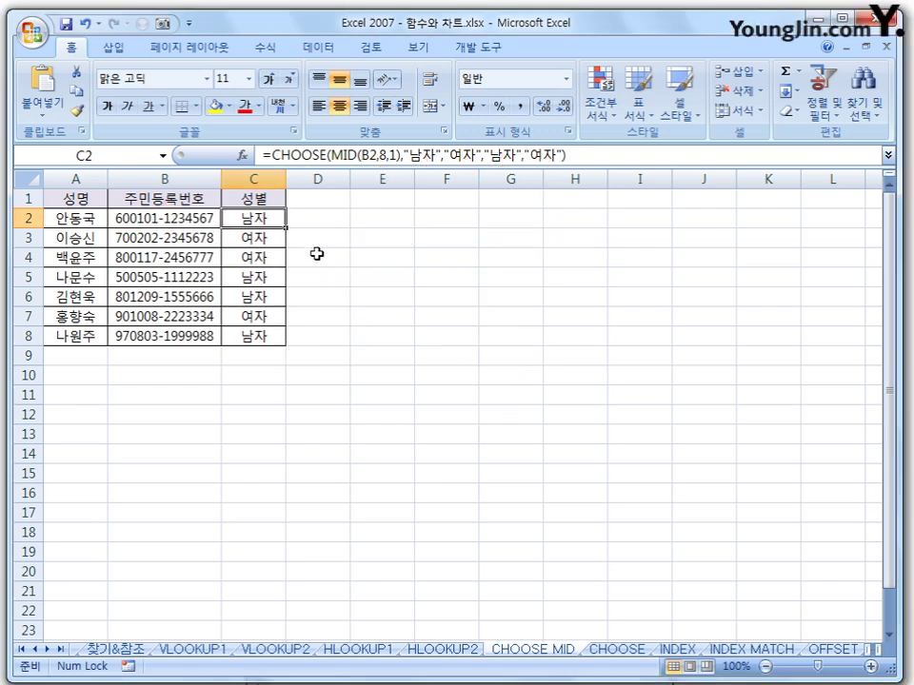
drag(285, 228, 285, 345)
click(510, 357)
click(198, 222)
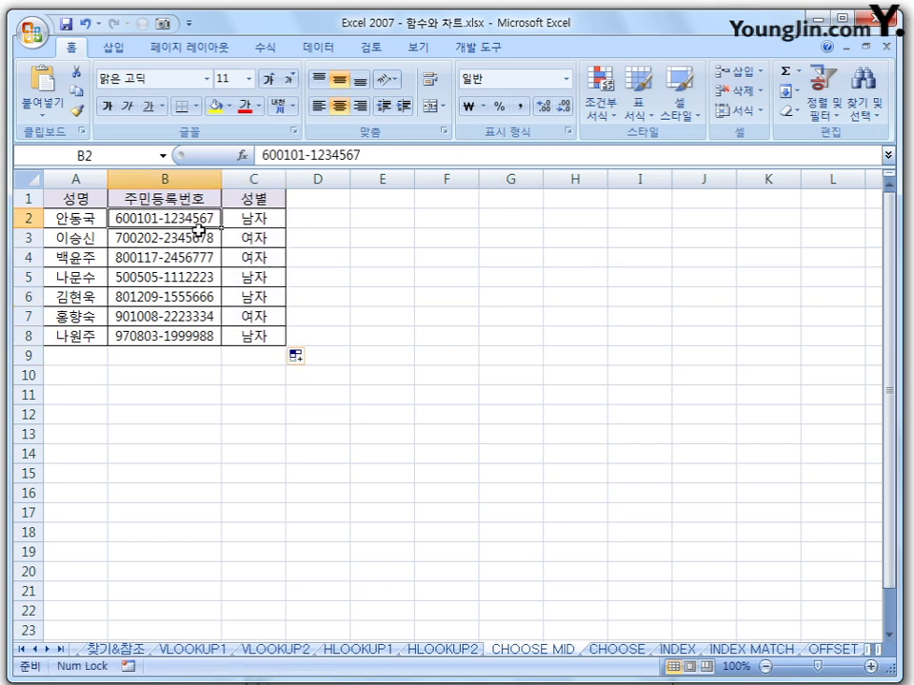
click(195, 239)
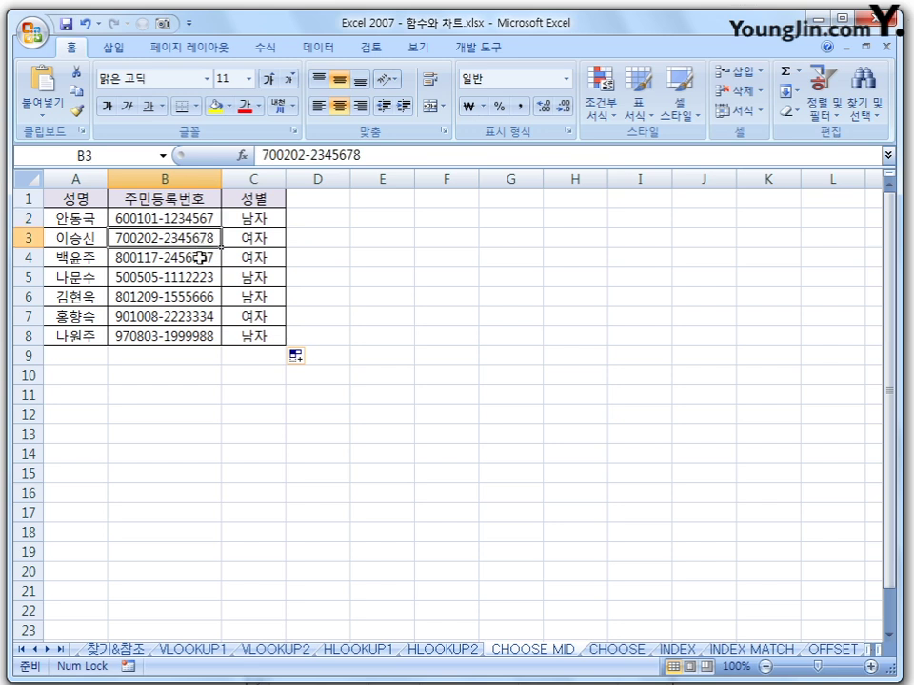
click(197, 257)
click(188, 276)
click(200, 297)
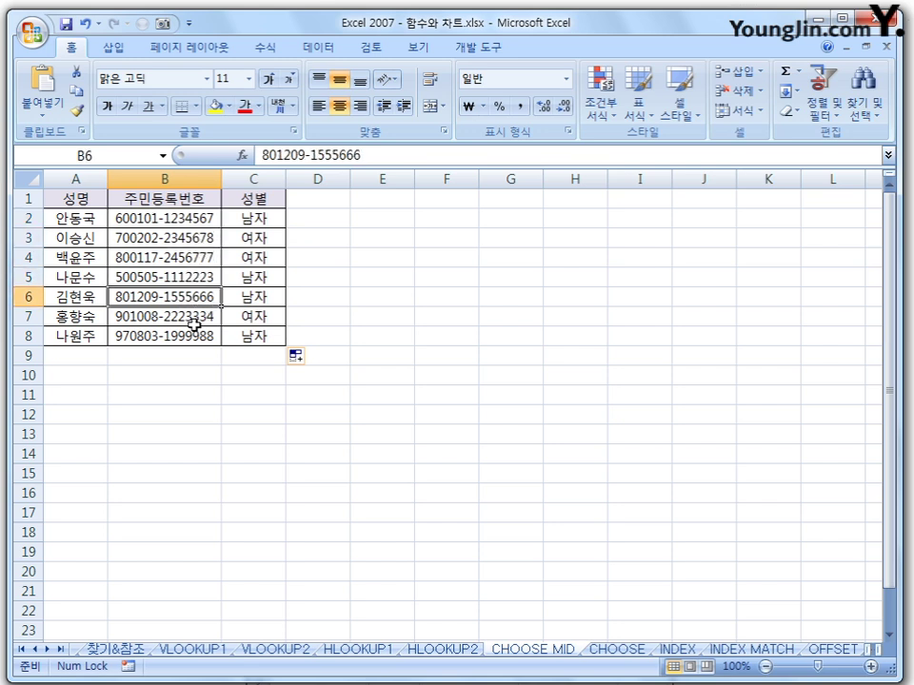
click(196, 324)
click(211, 336)
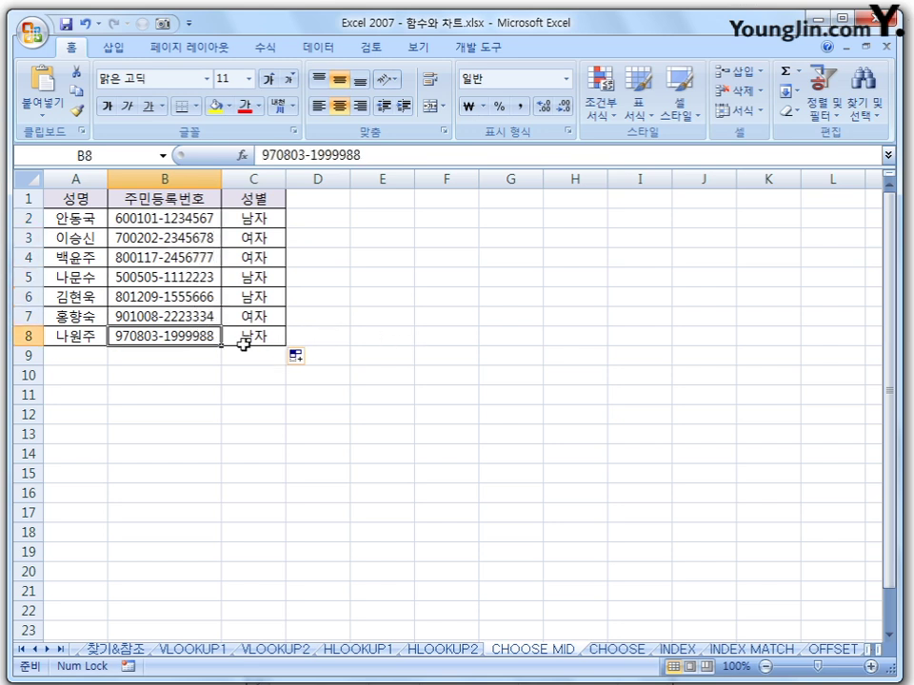
click(212, 220)
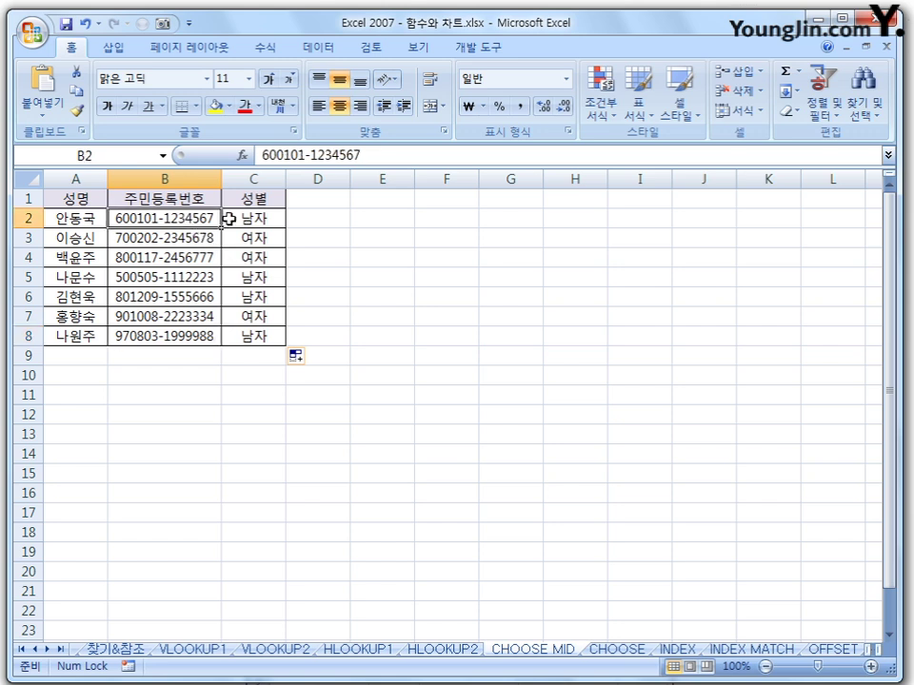
Change the gender digit to 3 in B2 and to 4 in B3
double_click(160, 216)
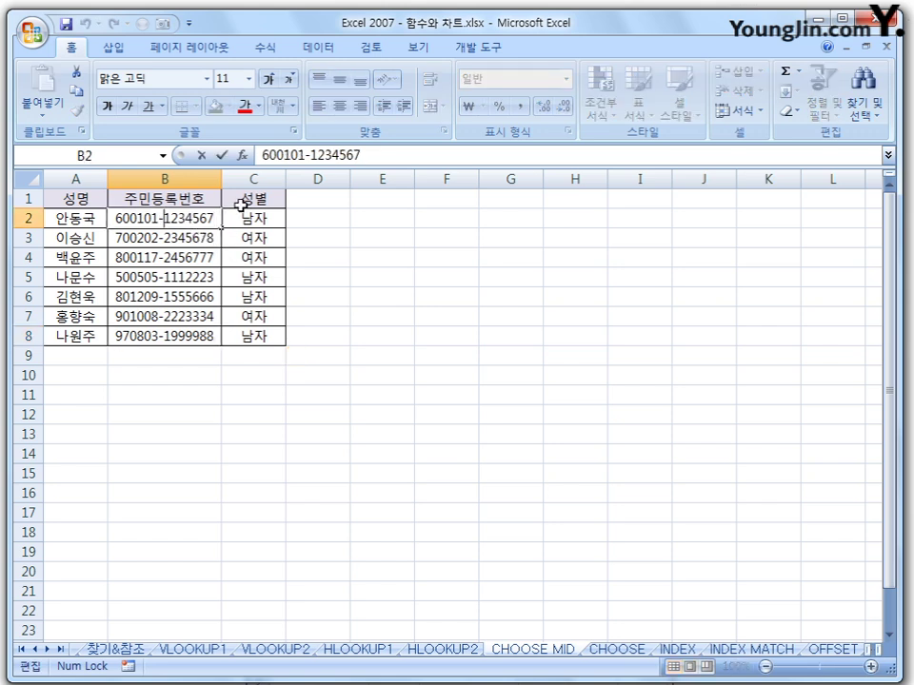
key(Delete)
text(3)
key(Return)
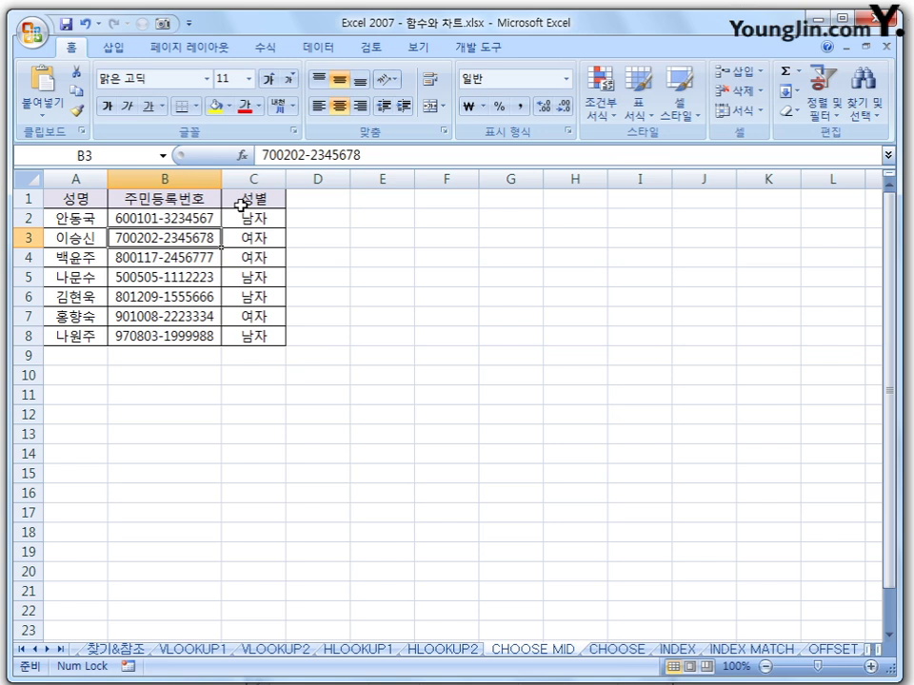
key(F2)
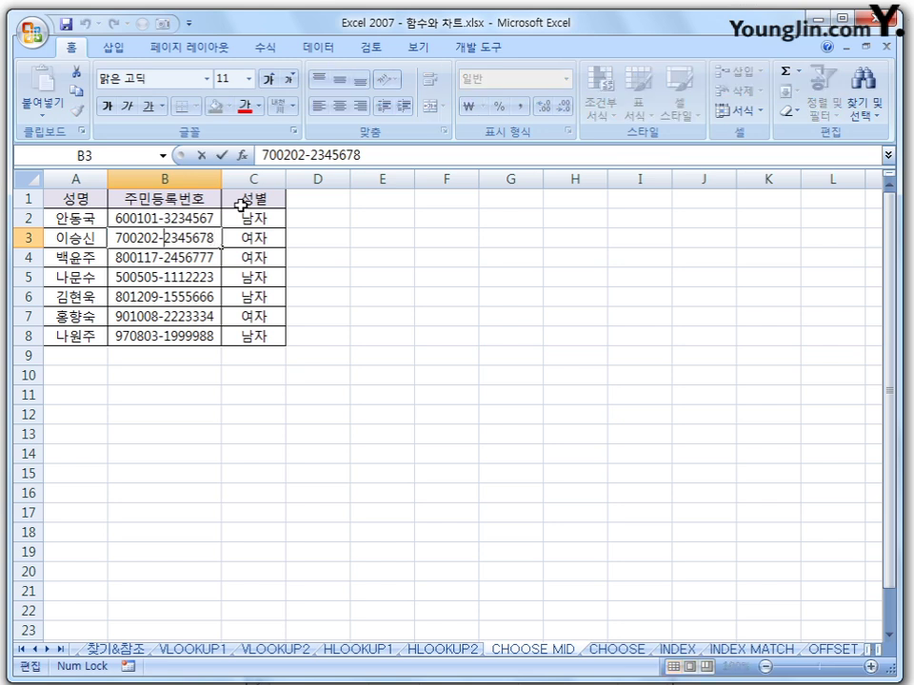
text(4)
key(Delete)
key(Return)
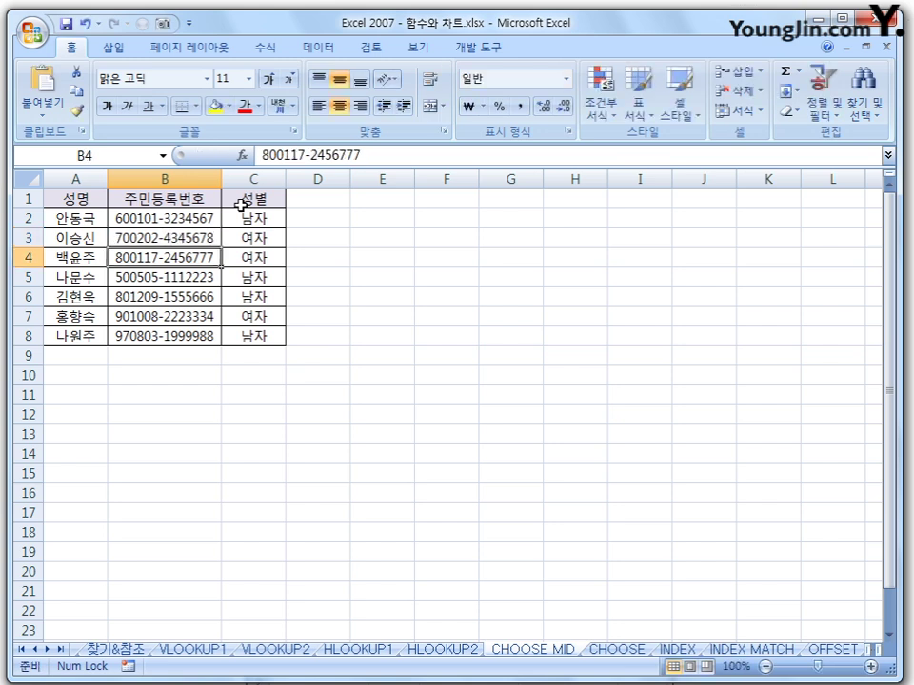
Change the gender digit to 4 in B5 and B6 so C5 and C6 show 여자
key(Down)
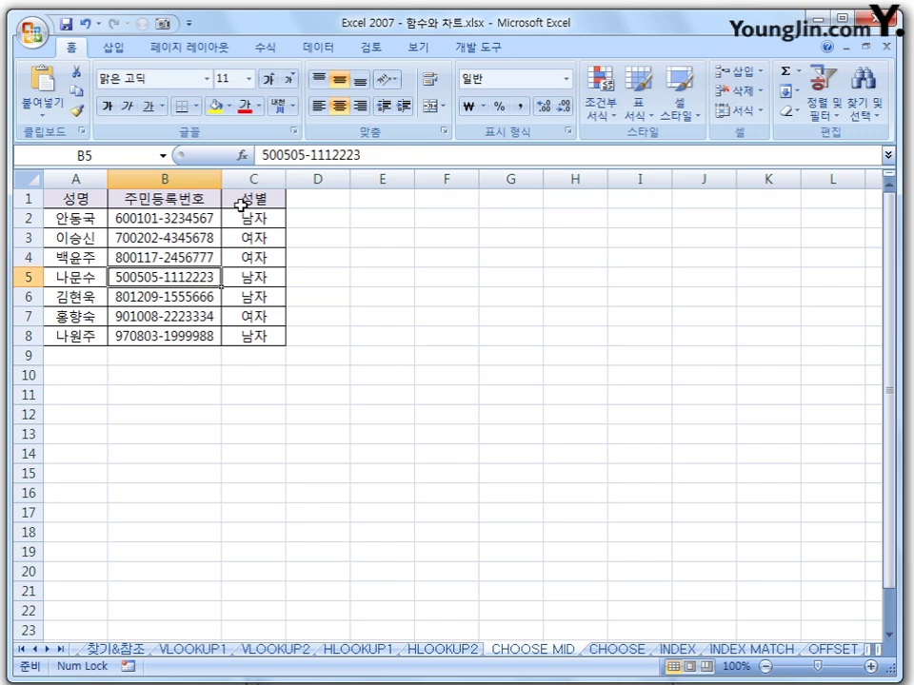
key(F2)
key(Left)
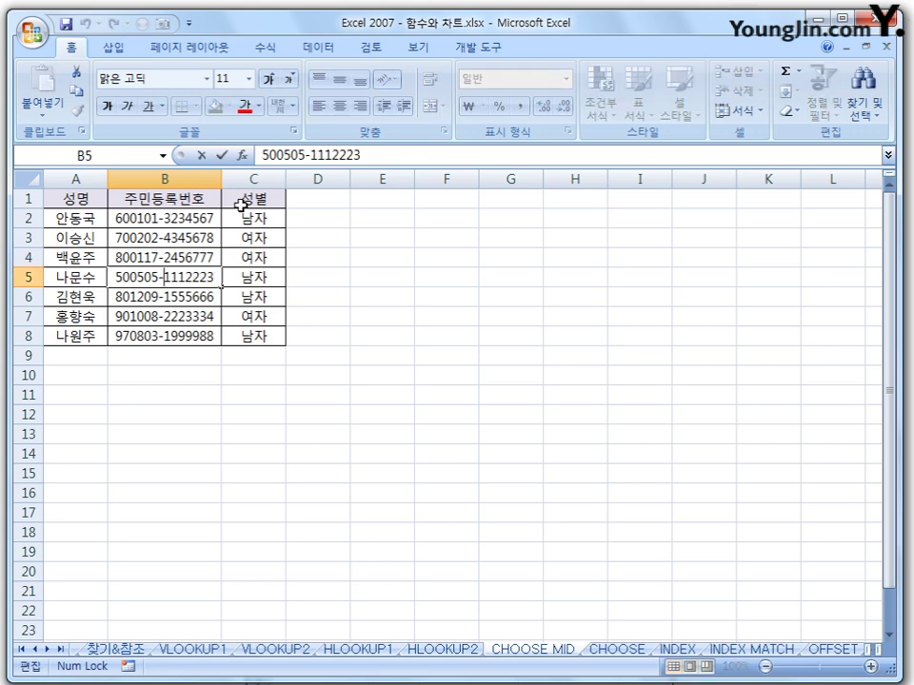
text(4)
key(Delete)
key(Return)
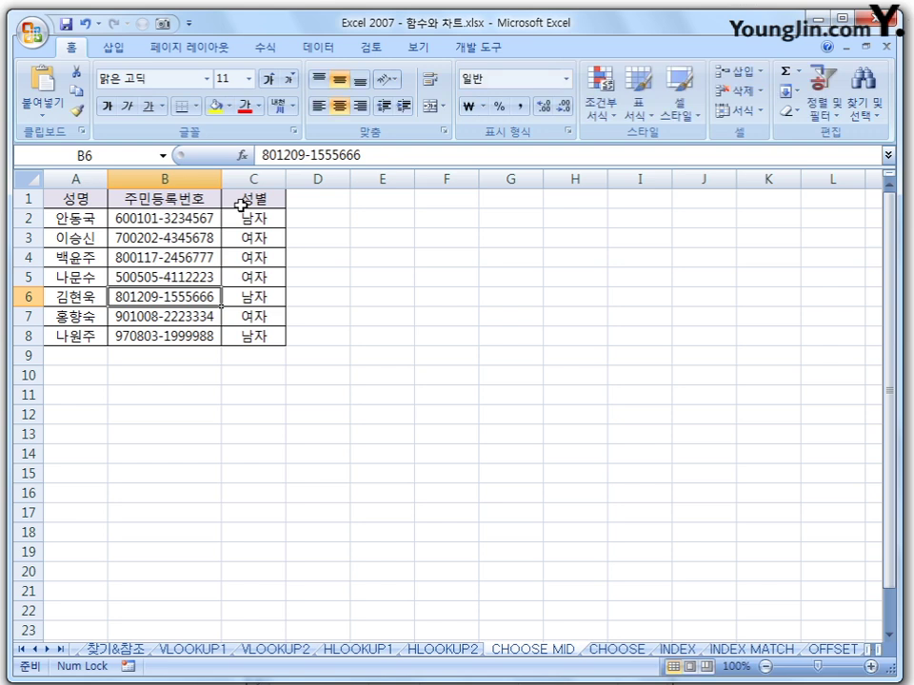
key(F2)
key(Left)
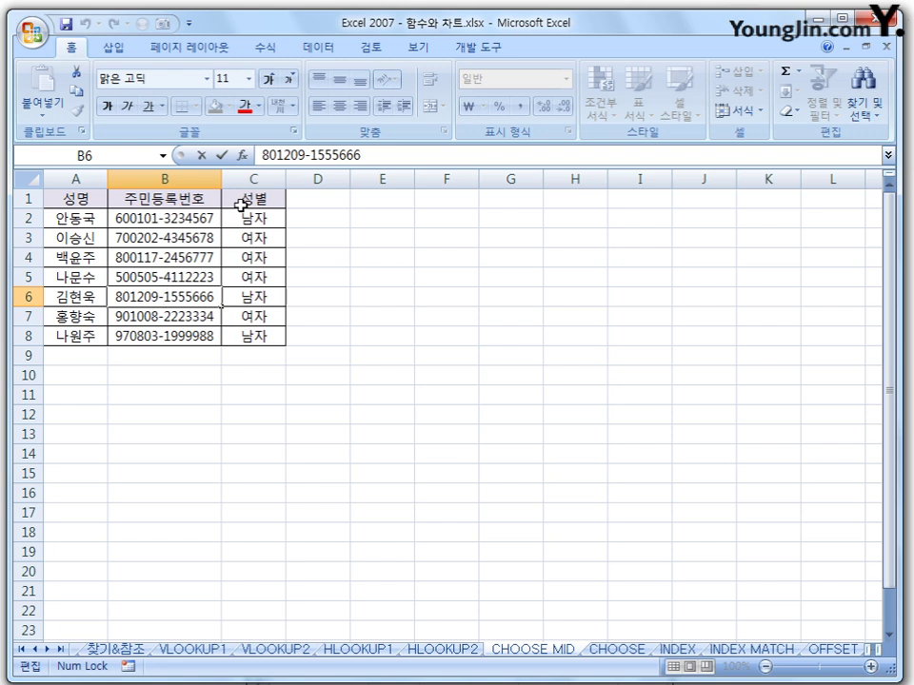
text(4)
key(Return)
key(Up)
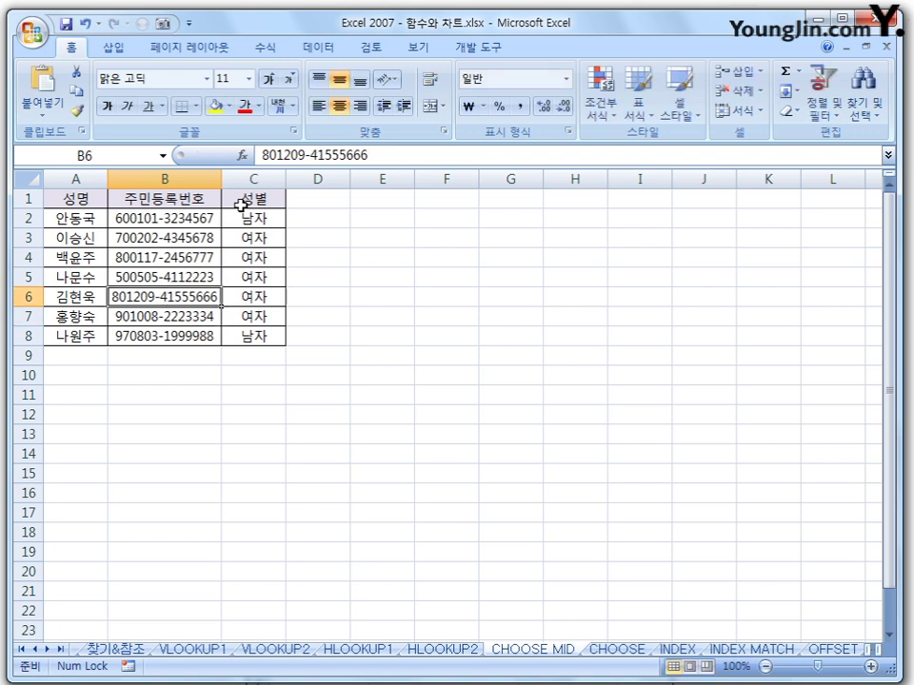
Select C2, number its four CHOOSE options and underline the MID part with the pen, then clear the ink
key(Right)
key(Up)
key(Up)
key(Up)
key(Up)
key(Up)
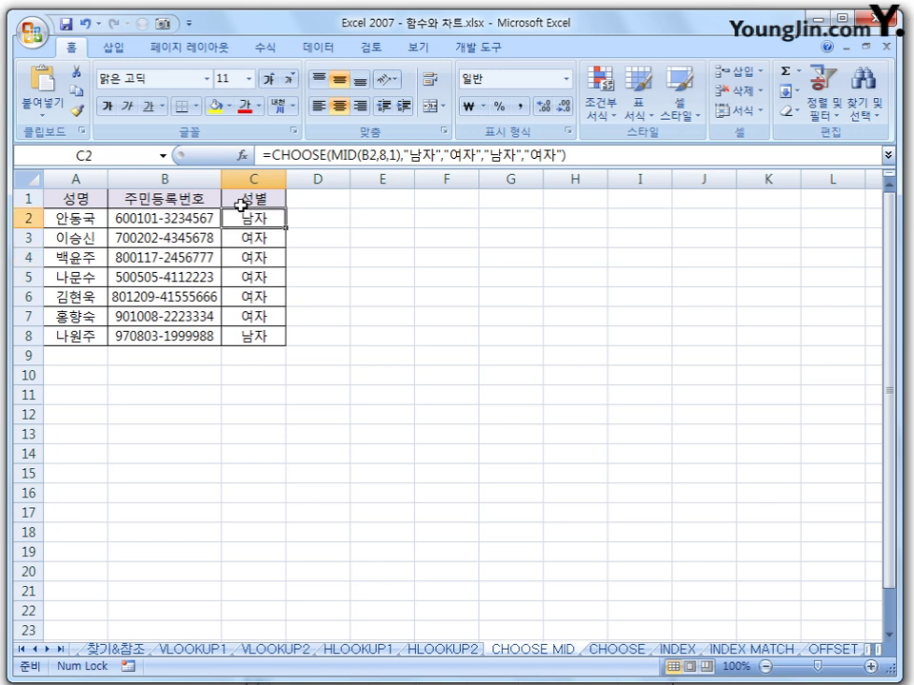
key(Down)
mouse_move(426, 161)
mouse_down()
mouse_move(421, 173)
mouse_move(551, 176)
mouse_up()
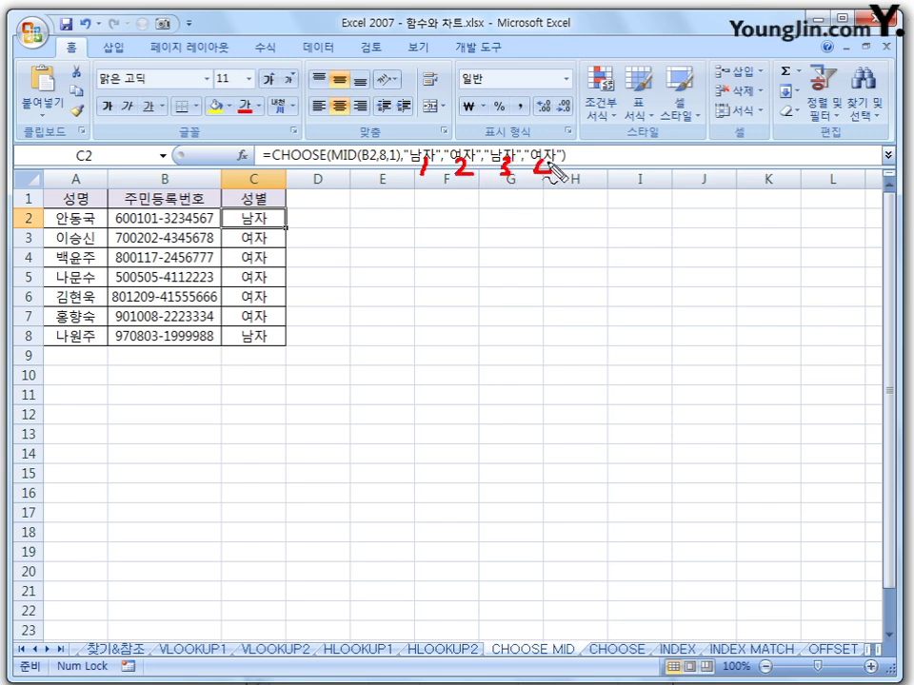
mouse_move(358, 166)
mouse_down()
mouse_move(340, 176)
mouse_move(269, 173)
mouse_move(296, 148)
mouse_move(405, 162)
mouse_move(324, 174)
mouse_up()
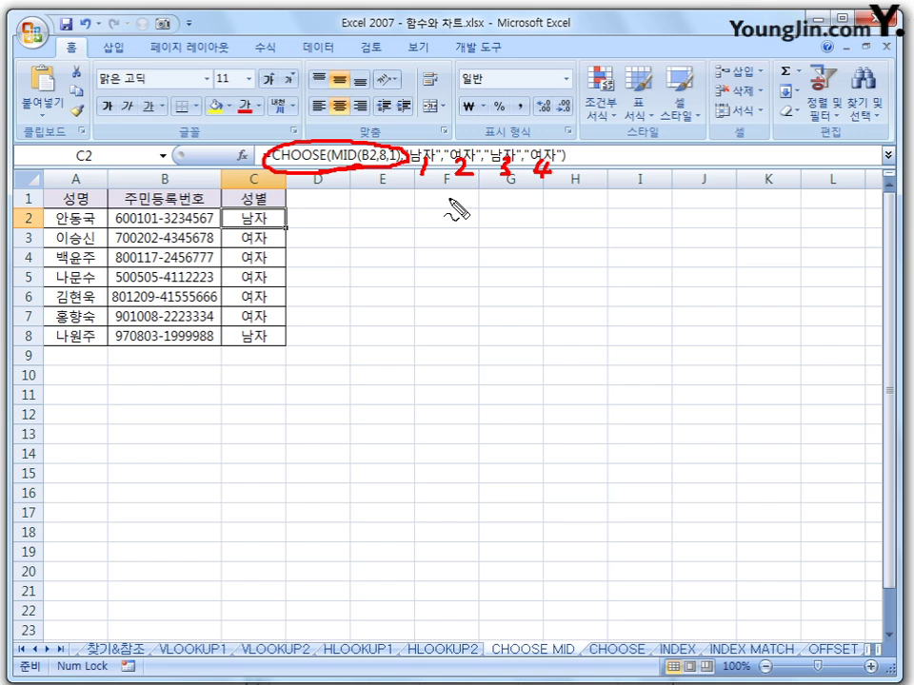
key(Escape)
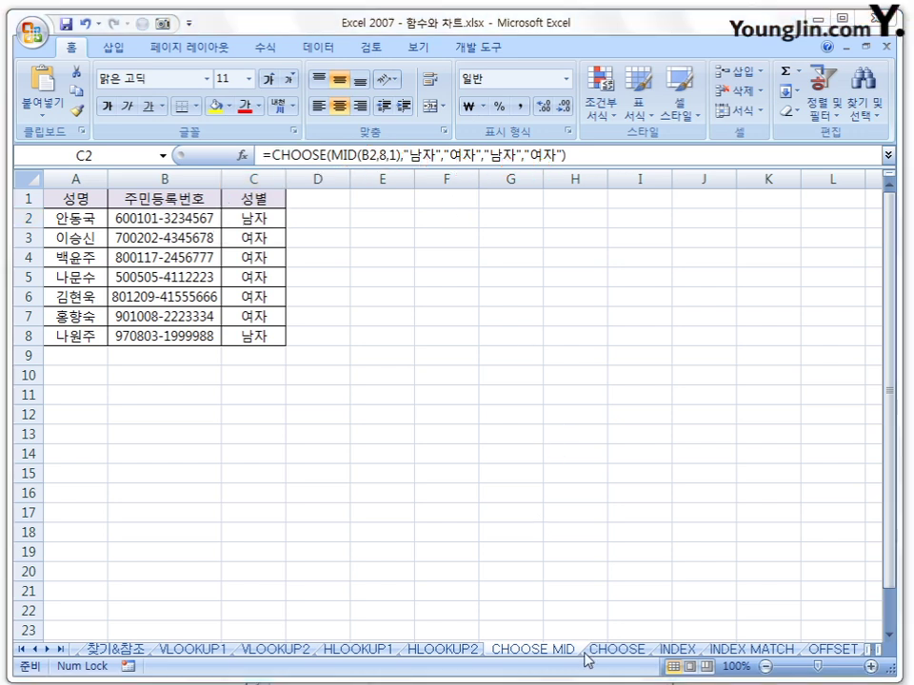
click(619, 651)
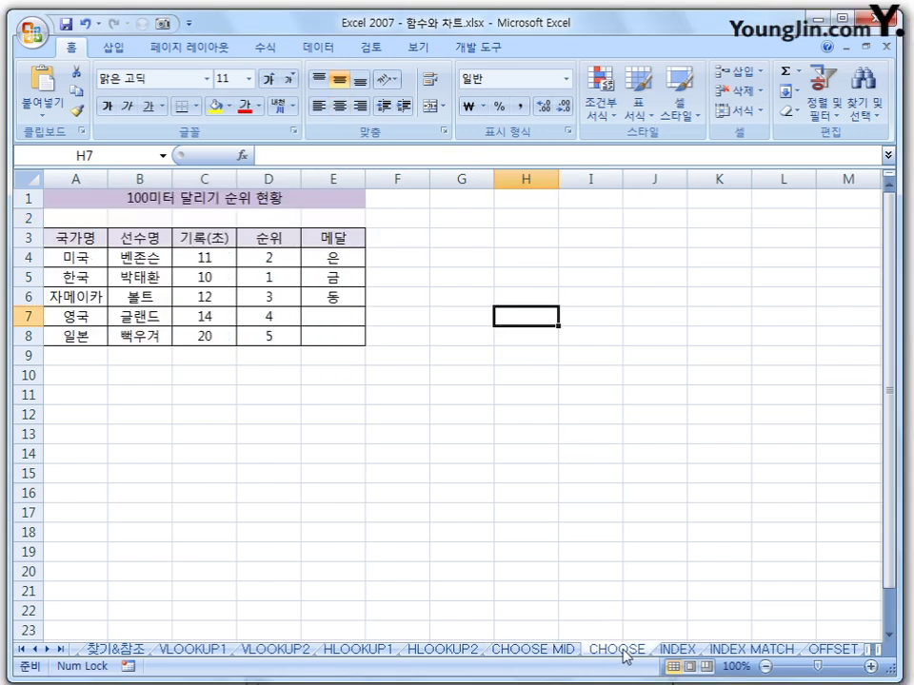
click(276, 415)
click(312, 255)
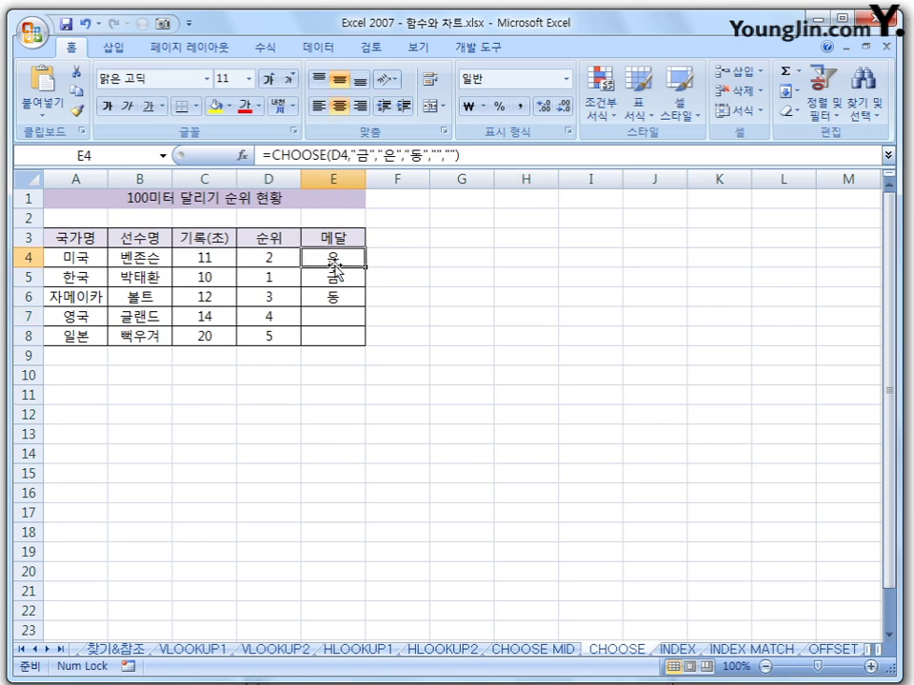
click(271, 256)
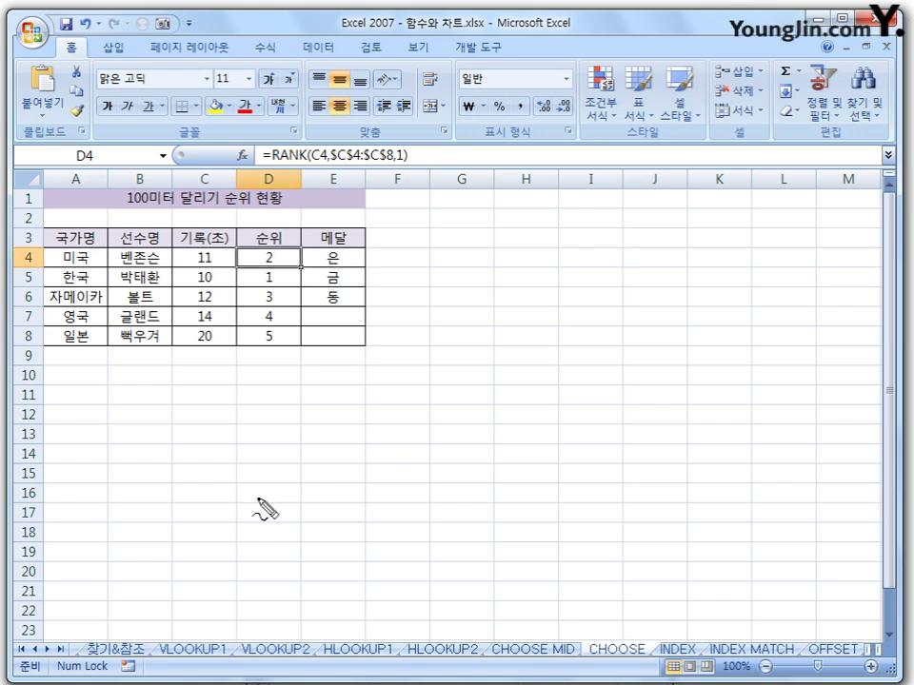
click(263, 158)
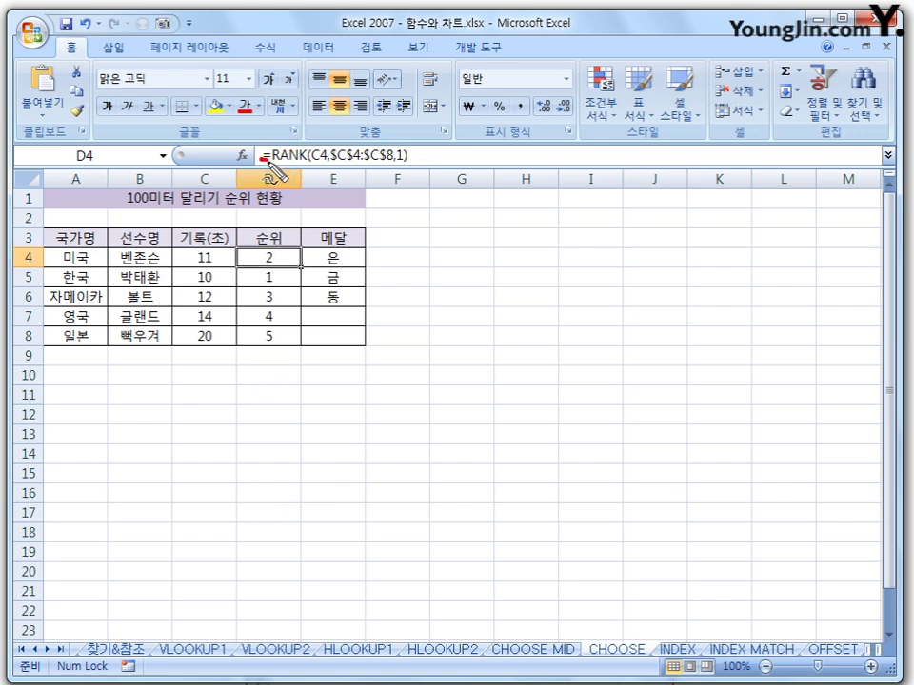
drag(268, 161, 329, 163)
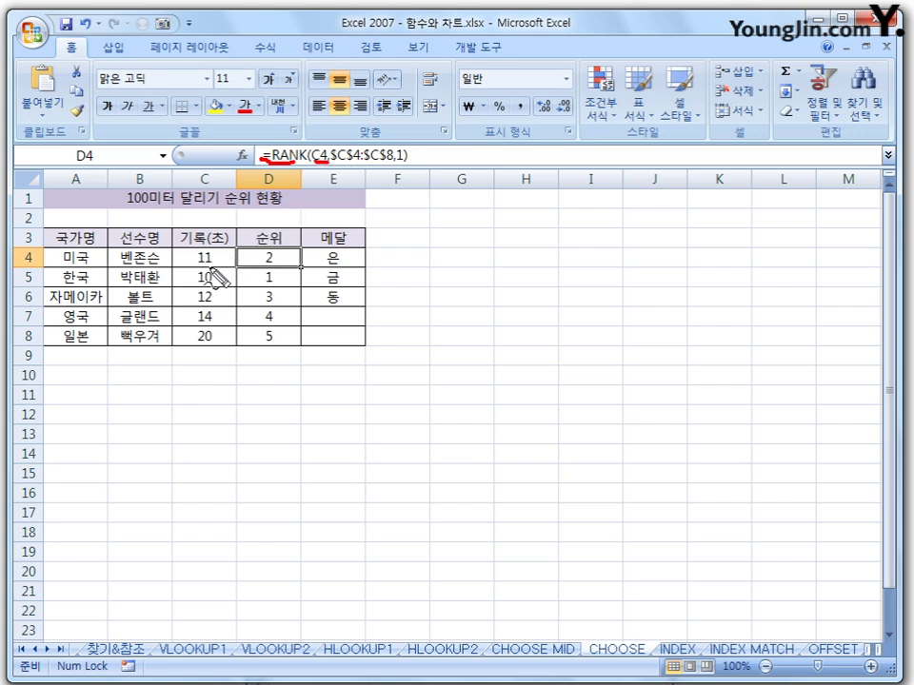
mouse_move(211, 261)
mouse_down()
mouse_move(196, 259)
mouse_move(211, 263)
mouse_move(204, 254)
mouse_move(215, 270)
mouse_up()
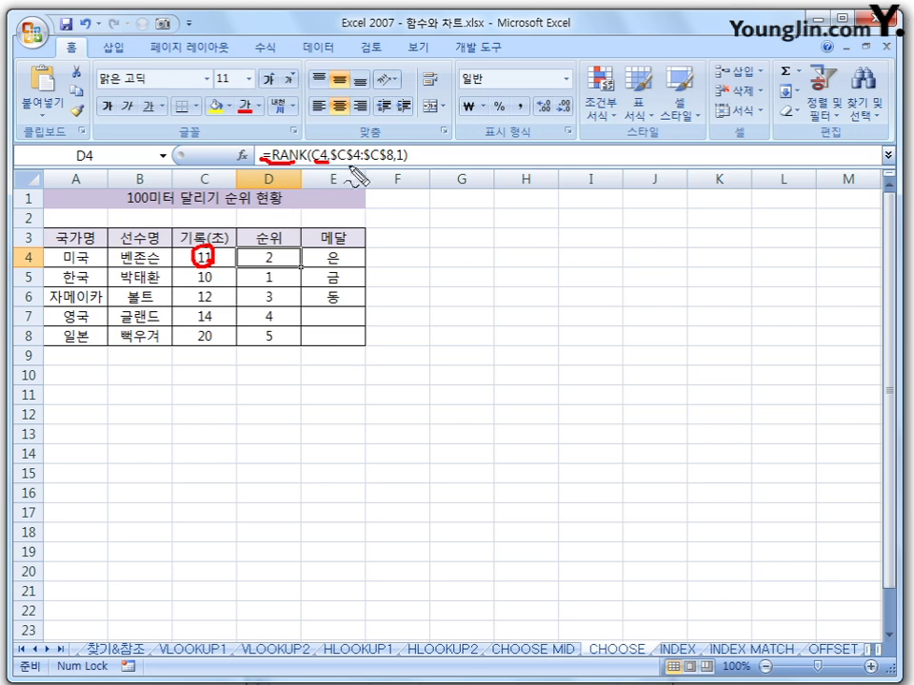
drag(332, 167, 381, 171)
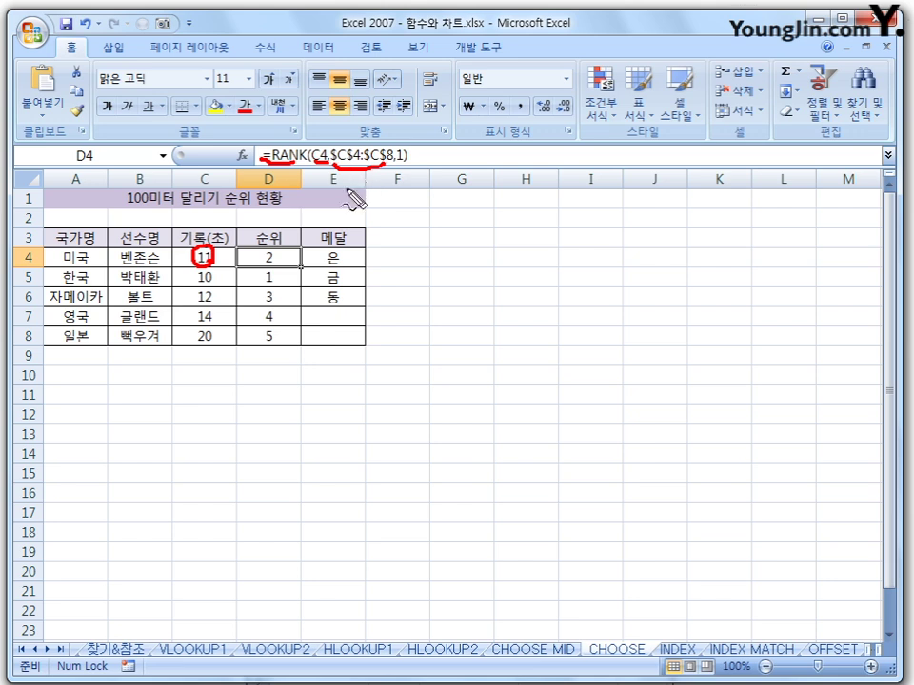
mouse_move(219, 278)
mouse_down()
mouse_move(233, 274)
mouse_move(223, 335)
mouse_up()
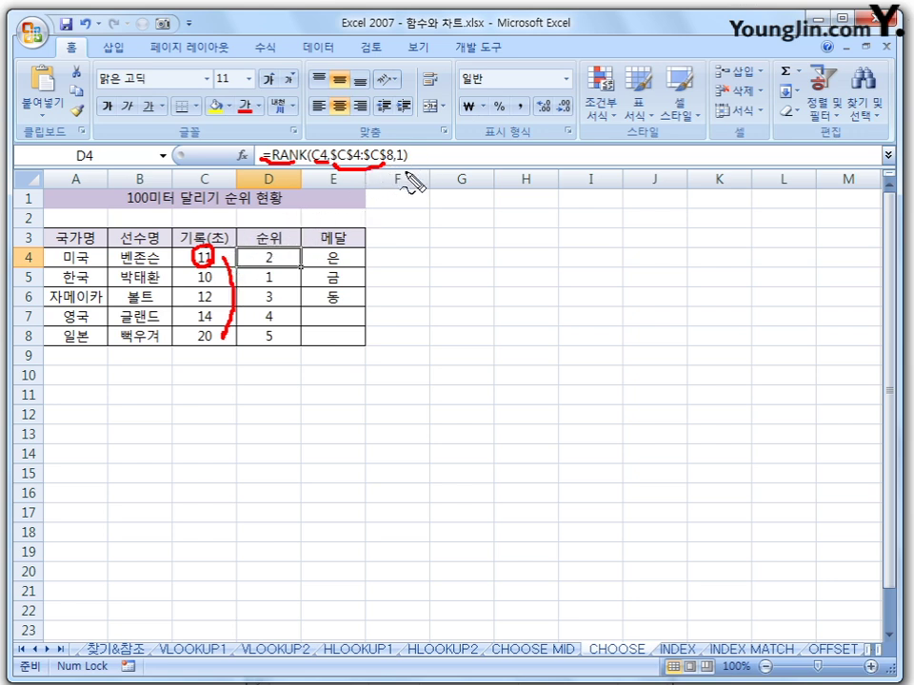
mouse_move(393, 167)
mouse_down()
mouse_move(404, 166)
mouse_move(431, 194)
mouse_move(422, 207)
mouse_move(453, 181)
mouse_move(457, 203)
mouse_move(489, 195)
mouse_move(482, 219)
mouse_move(495, 196)
mouse_move(485, 256)
mouse_up()
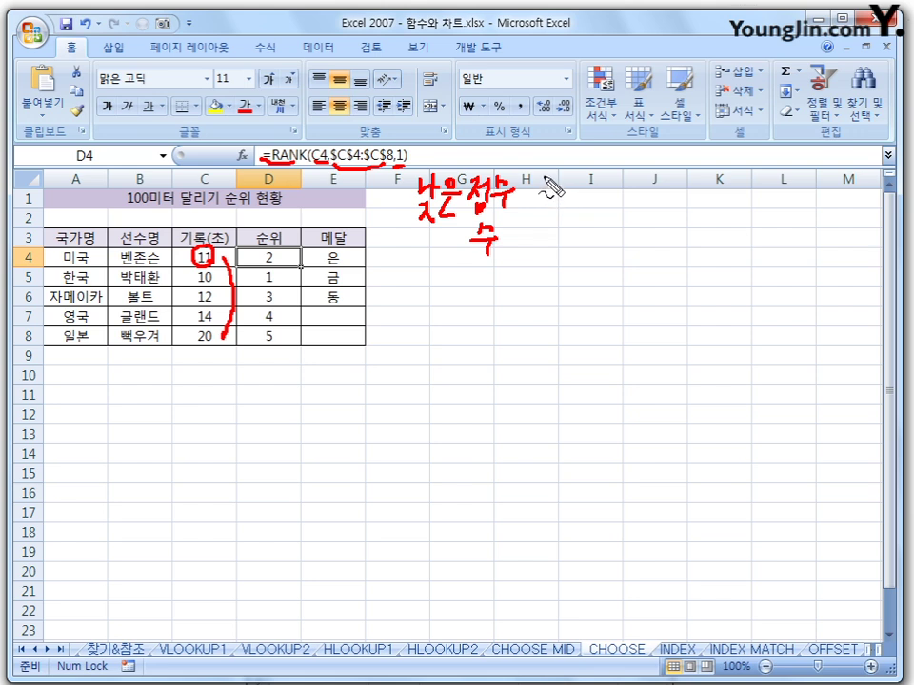
drag(541, 183, 540, 202)
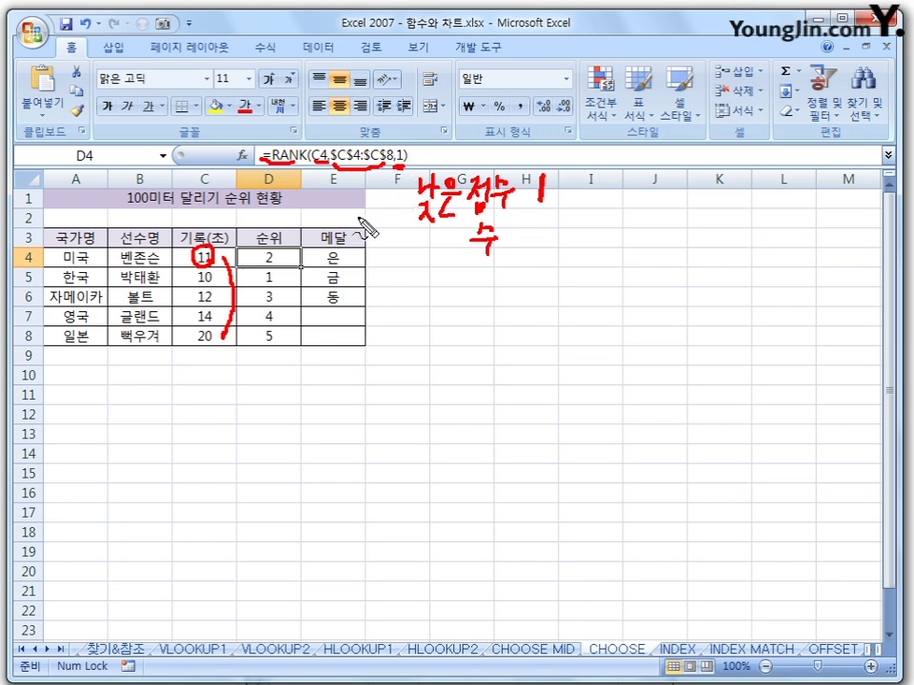
mouse_move(276, 253)
mouse_down()
mouse_move(289, 268)
mouse_move(278, 362)
mouse_up()
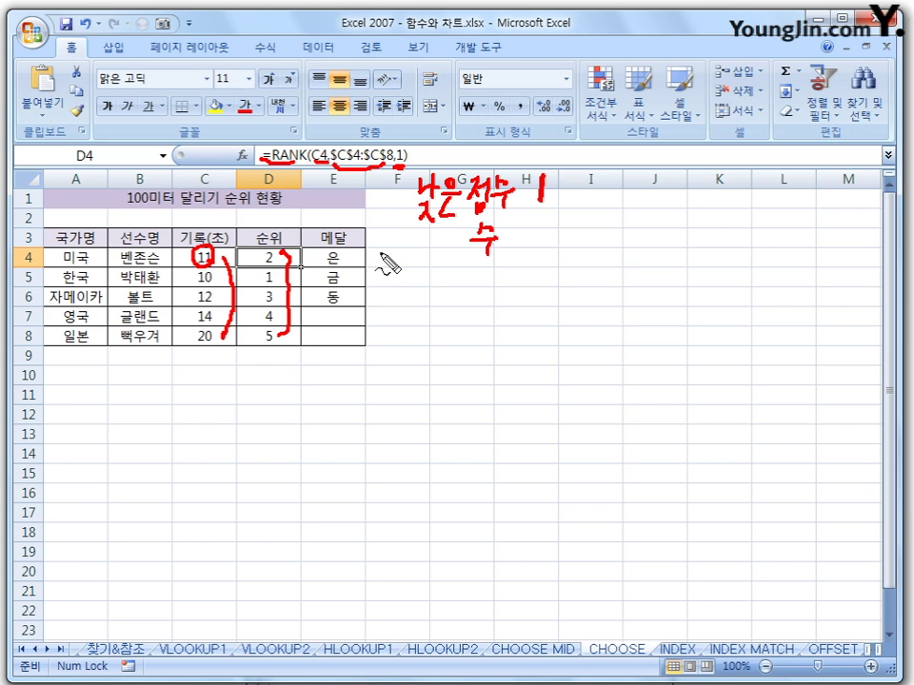
key(Escape)
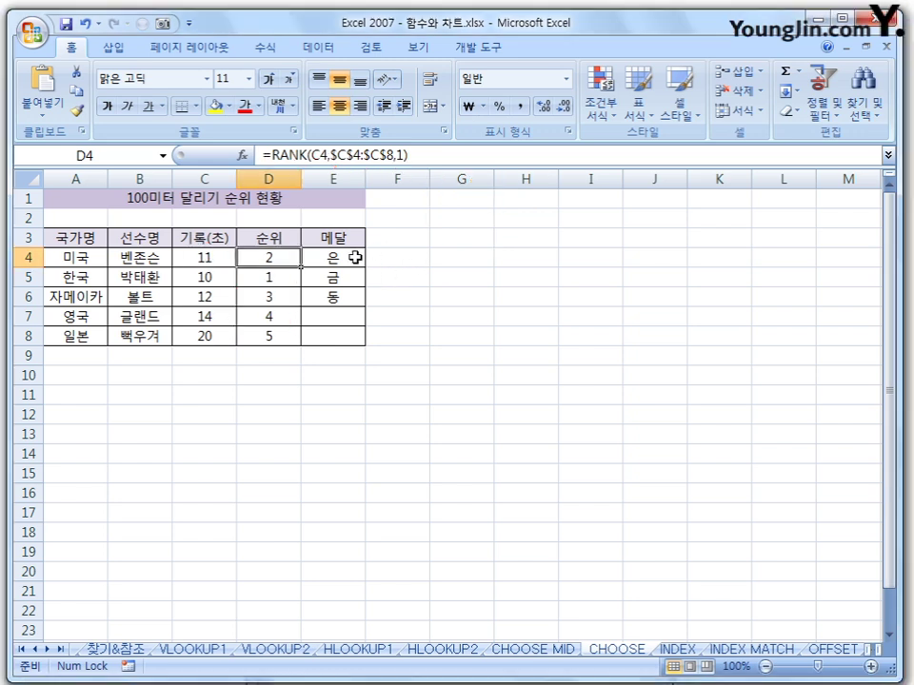
click(355, 257)
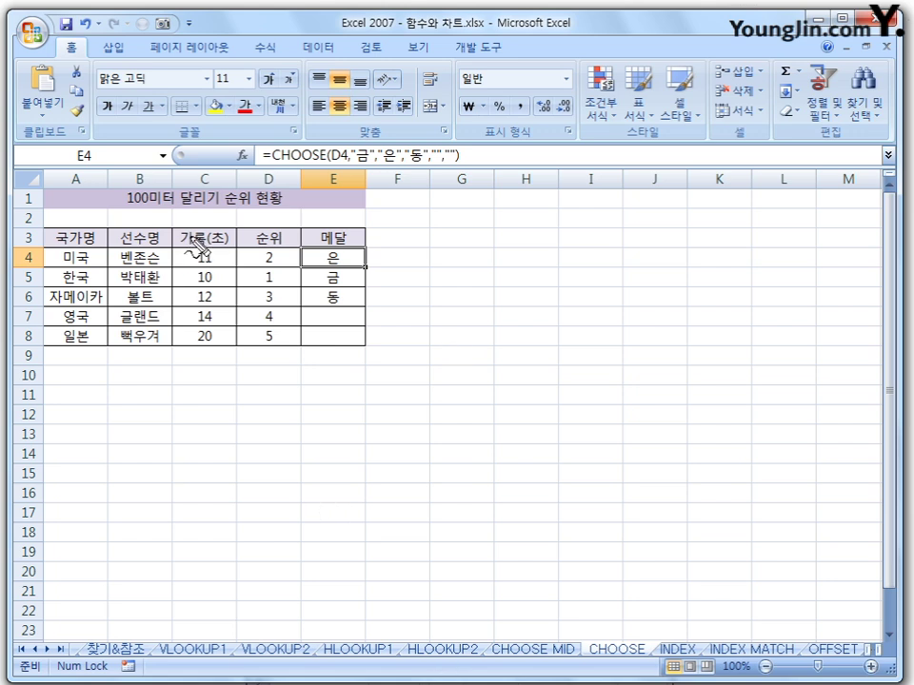
mouse_move(279, 167)
mouse_down()
mouse_move(270, 170)
mouse_move(314, 169)
mouse_move(310, 158)
mouse_move(333, 155)
mouse_move(332, 164)
mouse_move(361, 177)
mouse_move(448, 176)
mouse_move(441, 189)
mouse_move(460, 187)
mouse_move(468, 161)
mouse_up()
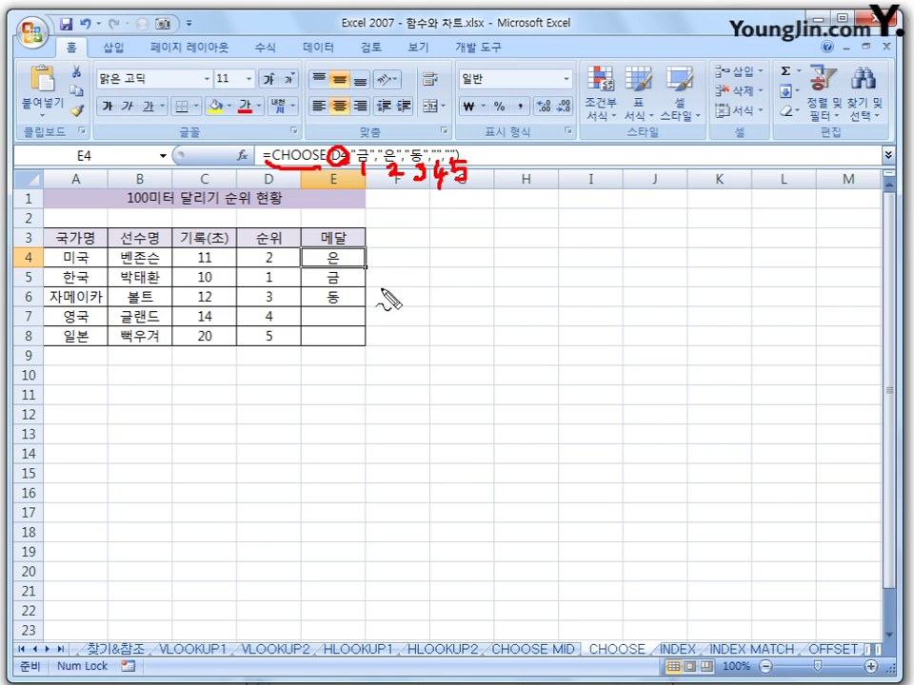
mouse_move(283, 264)
mouse_down()
mouse_move(261, 259)
mouse_move(306, 230)
mouse_move(346, 254)
mouse_move(331, 249)
mouse_up()
drag(253, 283, 324, 283)
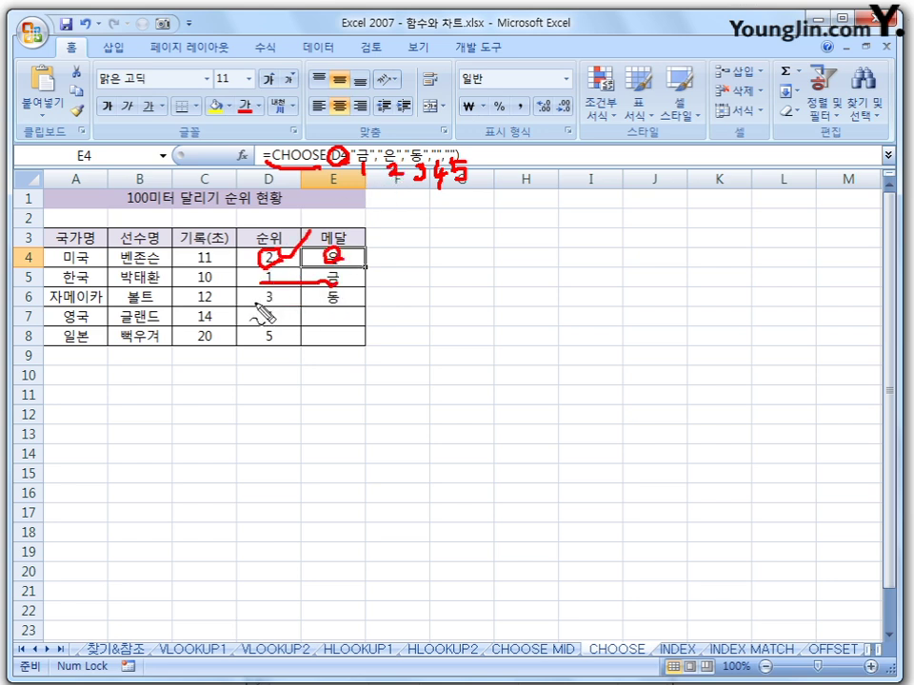
drag(256, 301, 348, 305)
drag(282, 306, 278, 348)
mouse_move(331, 305)
mouse_down()
mouse_move(348, 321)
mouse_move(333, 326)
mouse_move(346, 348)
mouse_up()
drag(342, 329, 333, 348)
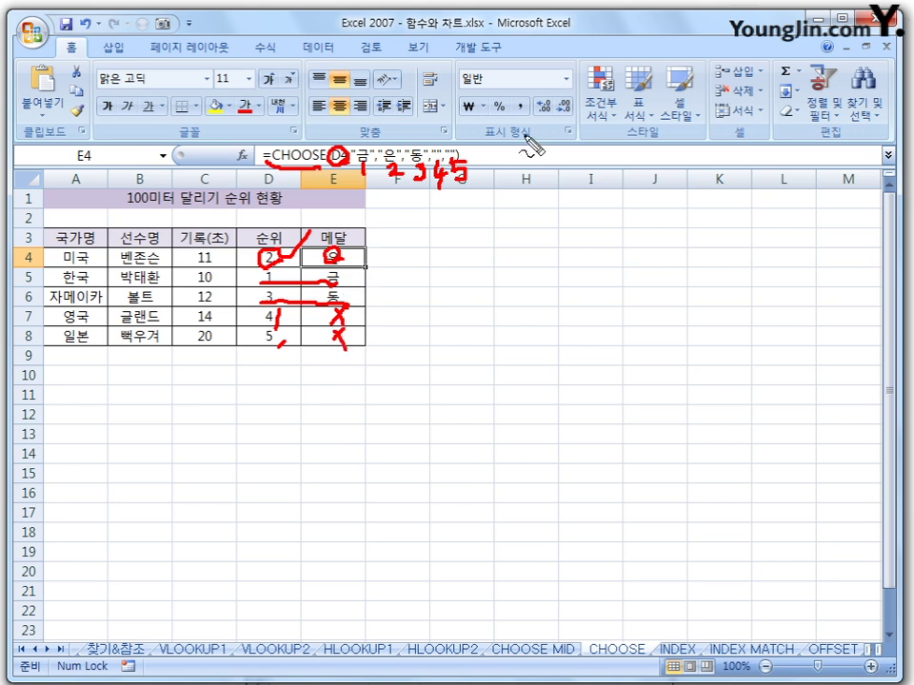
drag(492, 153, 495, 188)
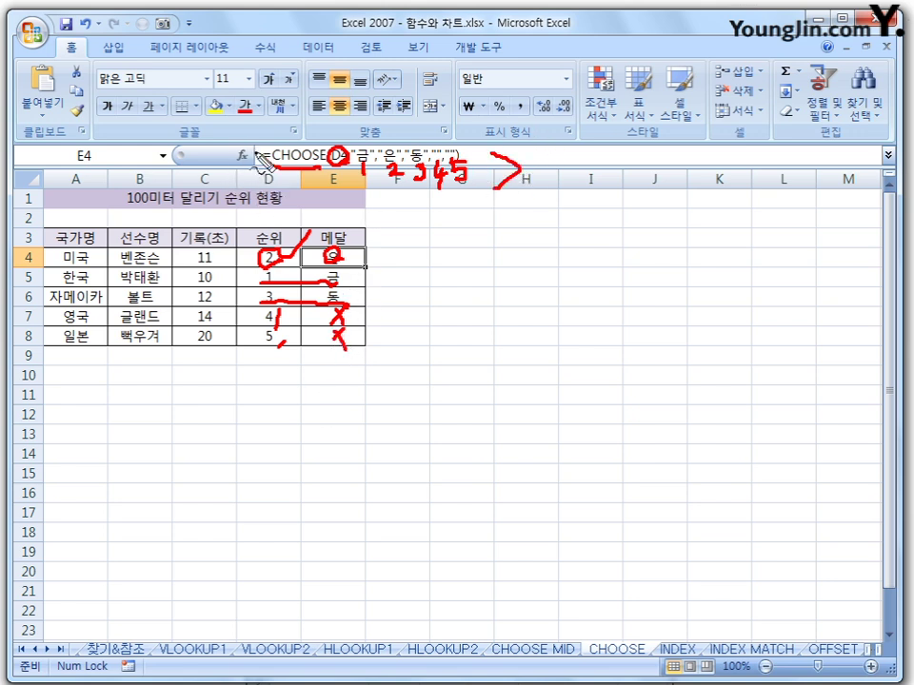
mouse_move(242, 140)
mouse_down()
mouse_move(238, 149)
mouse_move(265, 183)
mouse_up()
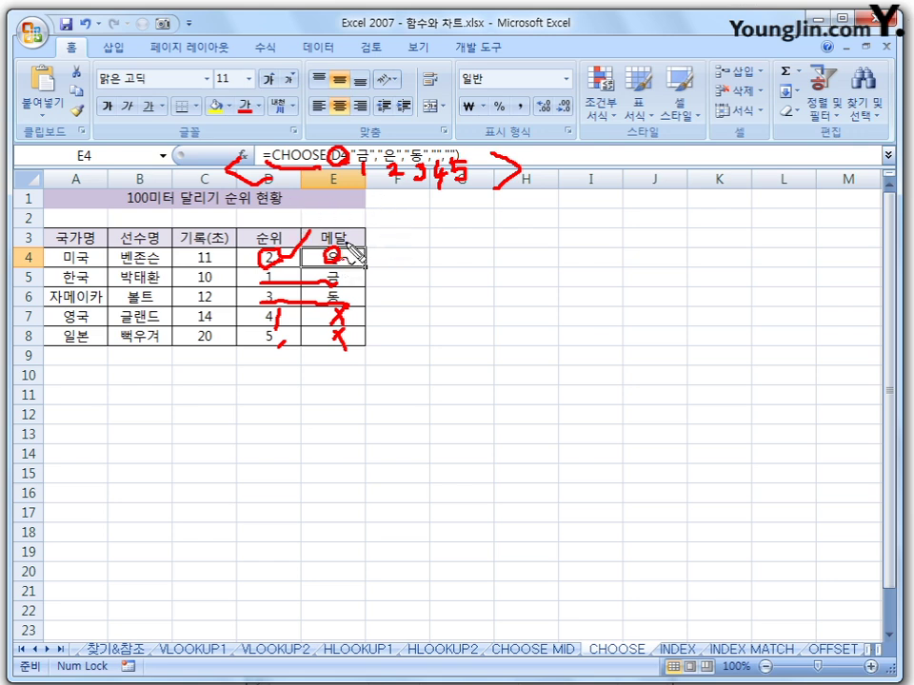
key(Escape)
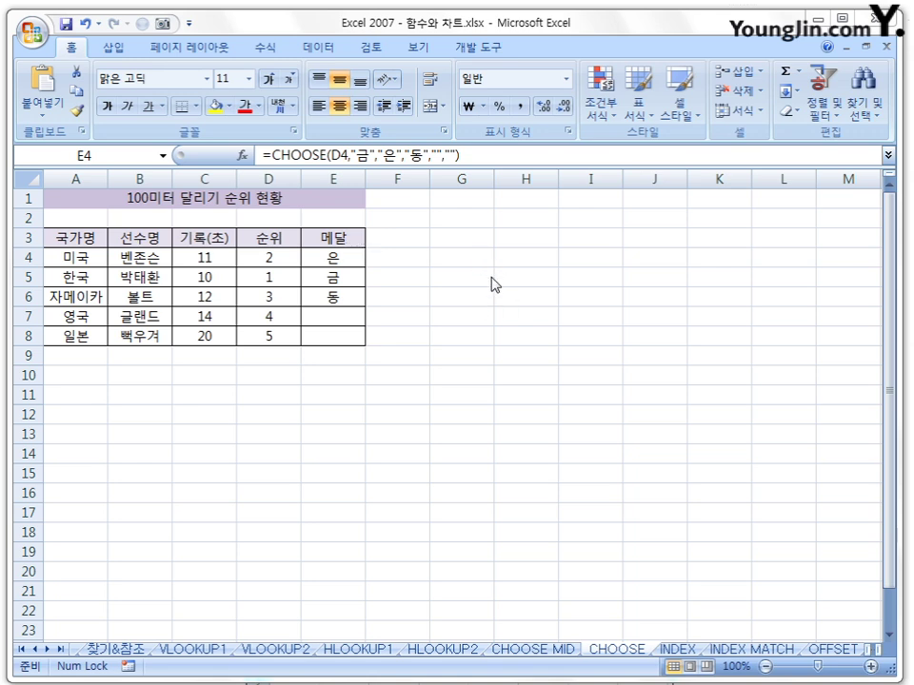
Switch to the CHOOSE MID sheet, then circle INDEX's row and column number arguments and clear the ink
click(530, 652)
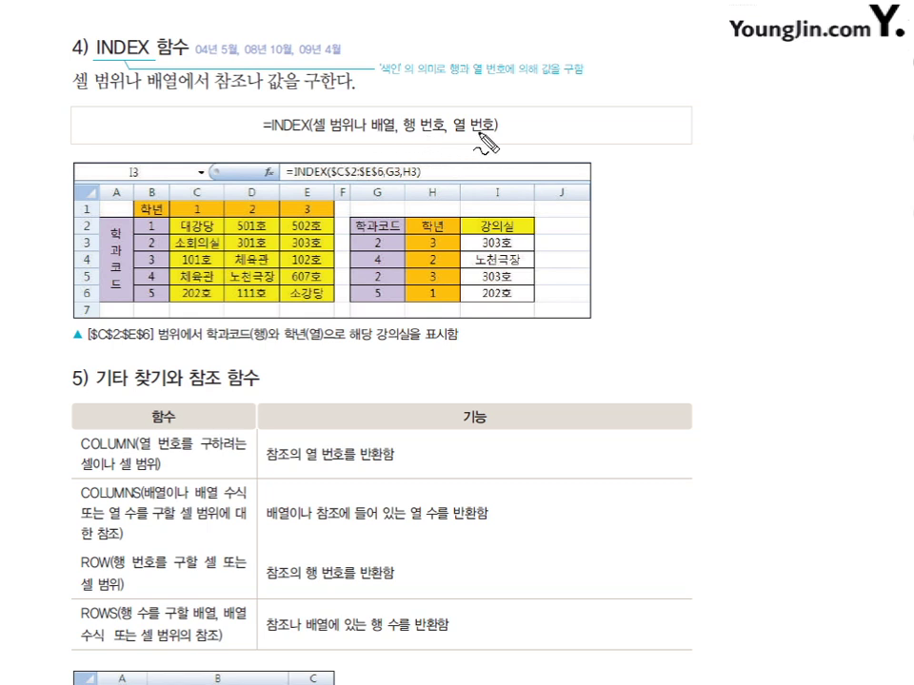
mouse_move(478, 133)
mouse_down()
mouse_move(430, 133)
mouse_move(436, 112)
mouse_move(473, 122)
mouse_up()
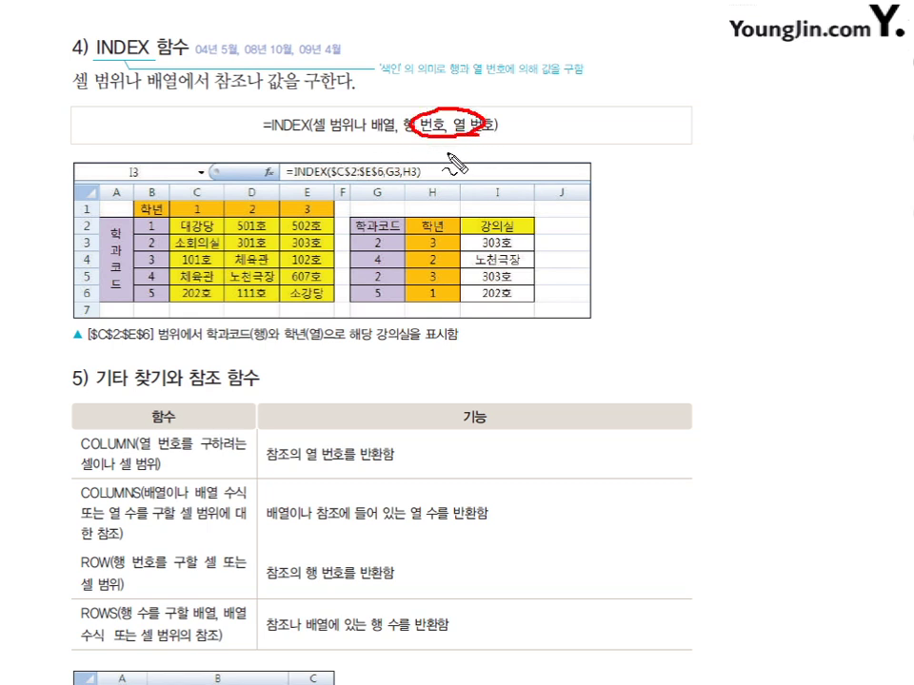
key(Escape)
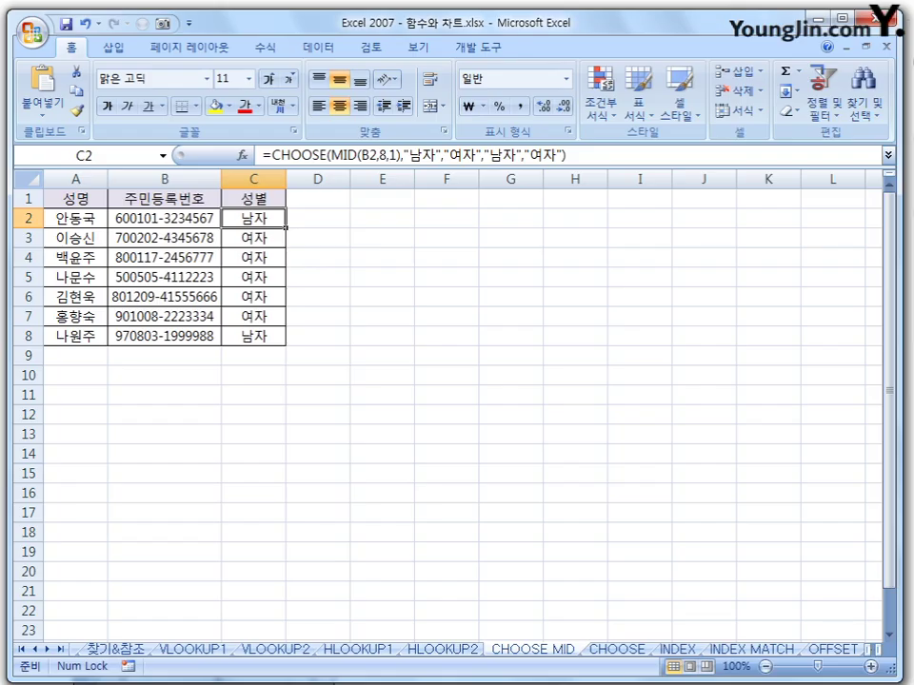
Open the INDEX sheet and point out the 학년 header and grades 1–3 across B1:E1
click(677, 649)
click(364, 407)
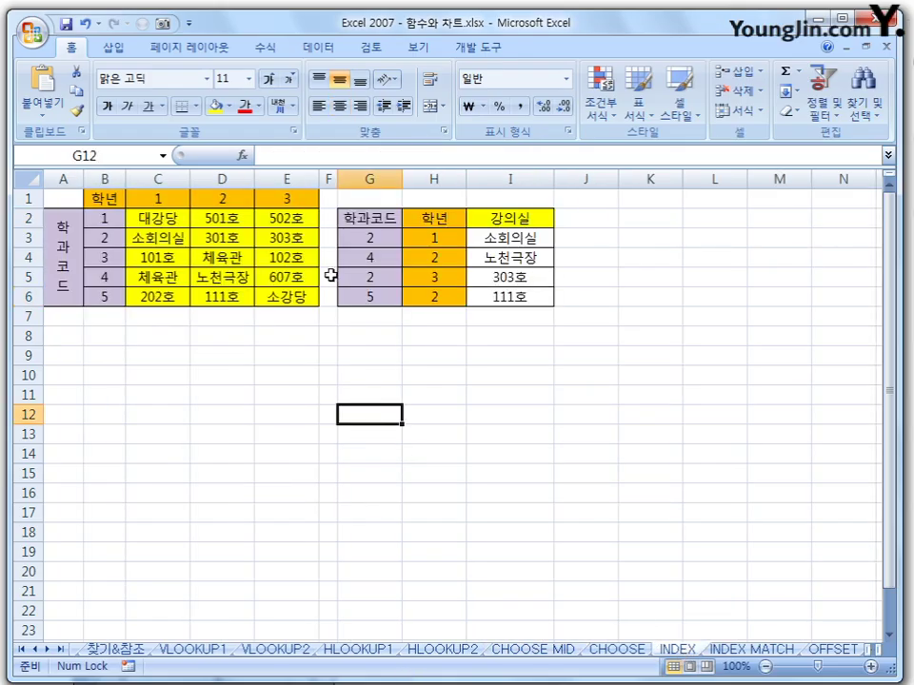
click(107, 200)
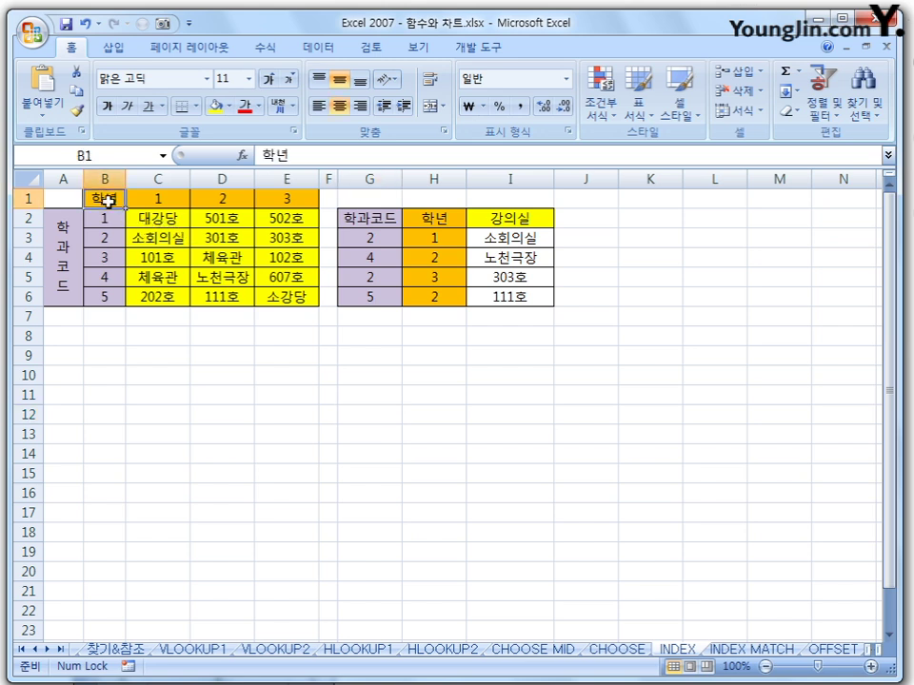
click(163, 198)
click(222, 198)
click(283, 198)
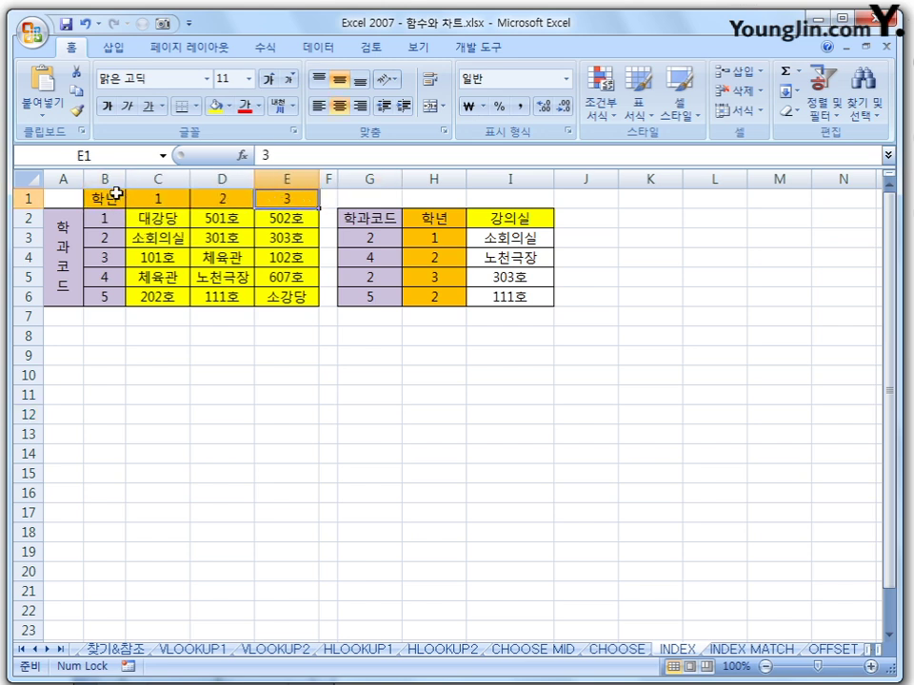
Select the 학과코드 codes in A2:B6 and trace sample rooms 대강당 and 체육관, then code 2 in G3
drag(62, 223, 105, 295)
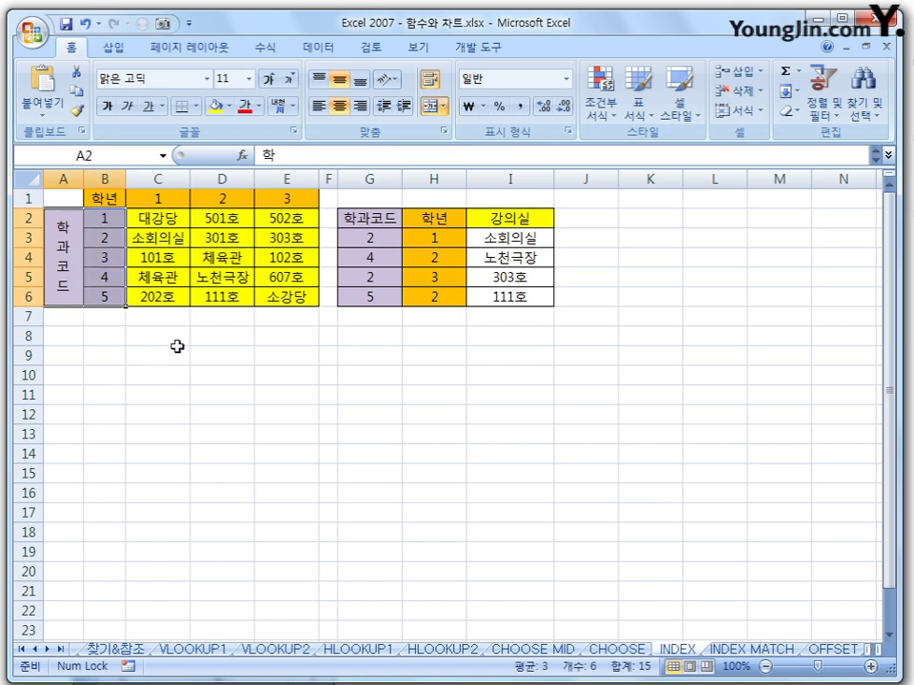
click(169, 201)
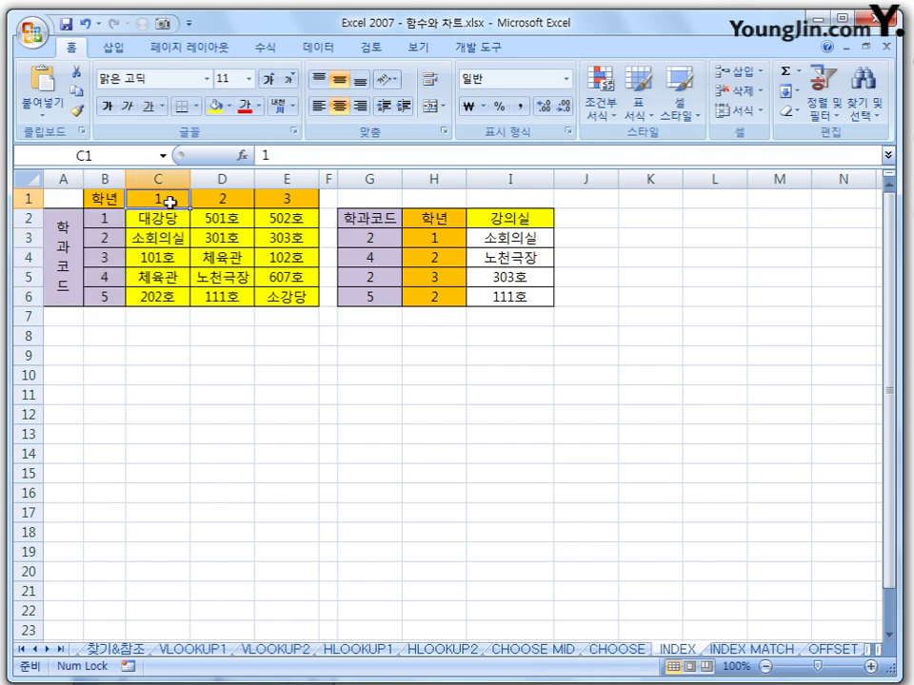
click(92, 218)
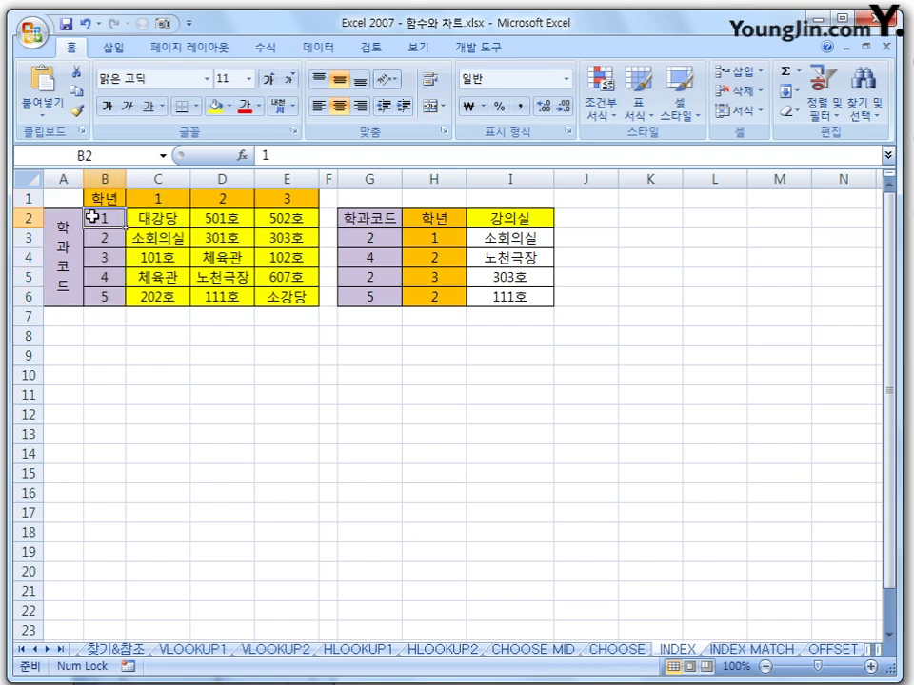
click(178, 221)
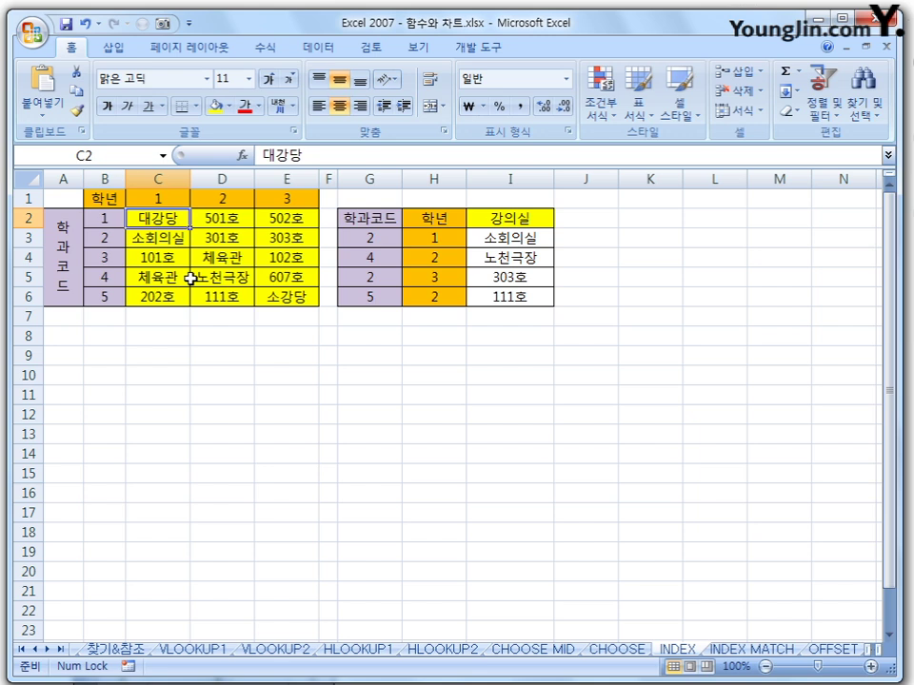
click(229, 199)
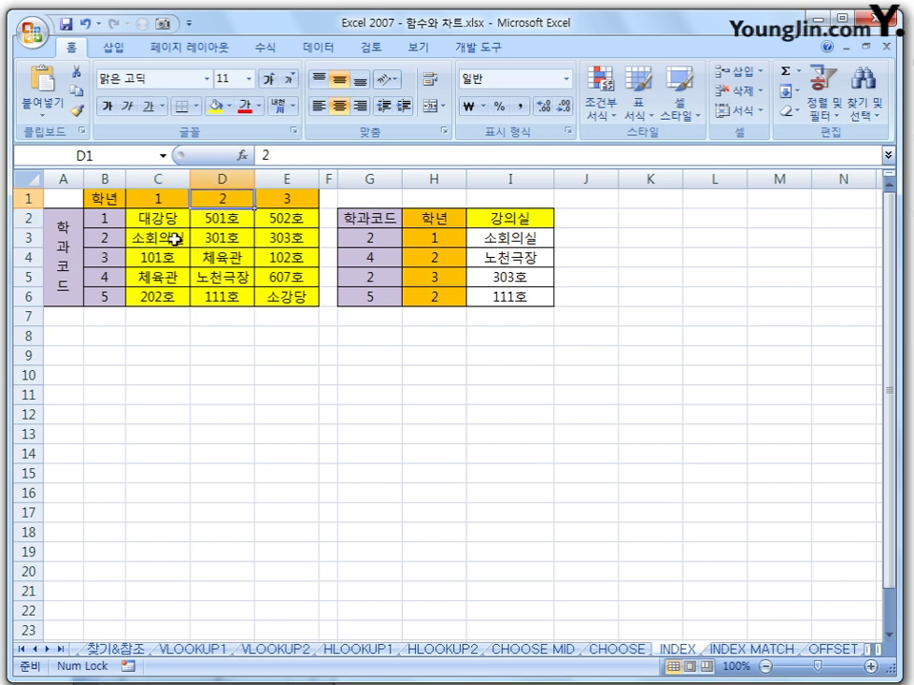
click(111, 257)
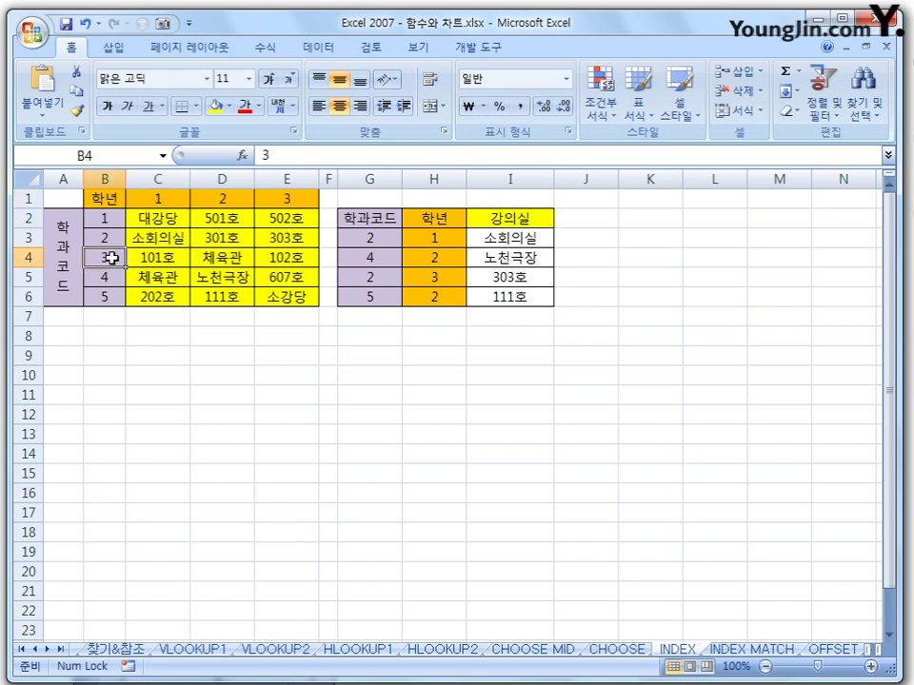
click(219, 259)
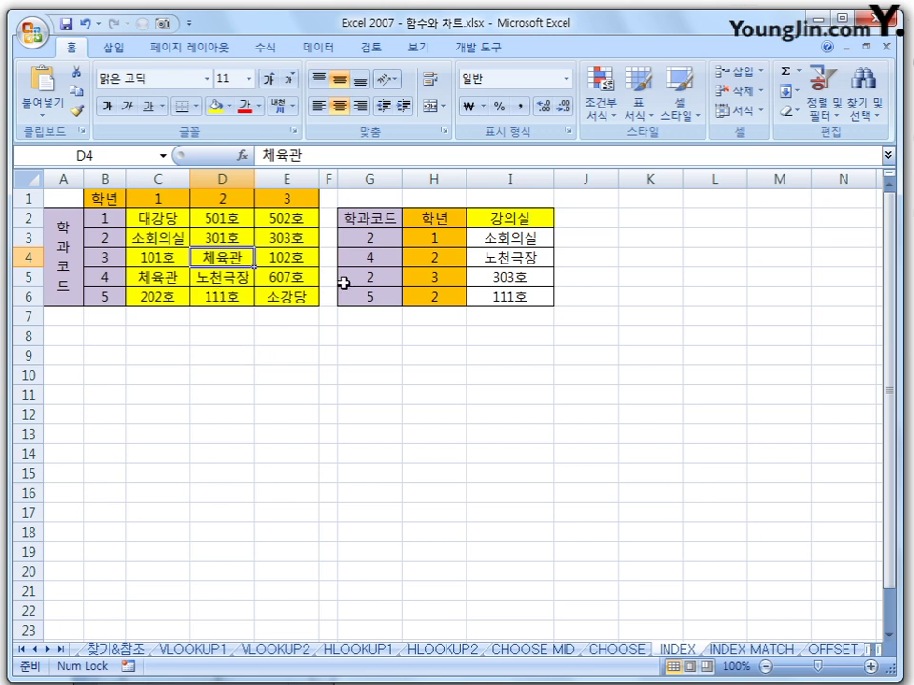
click(388, 239)
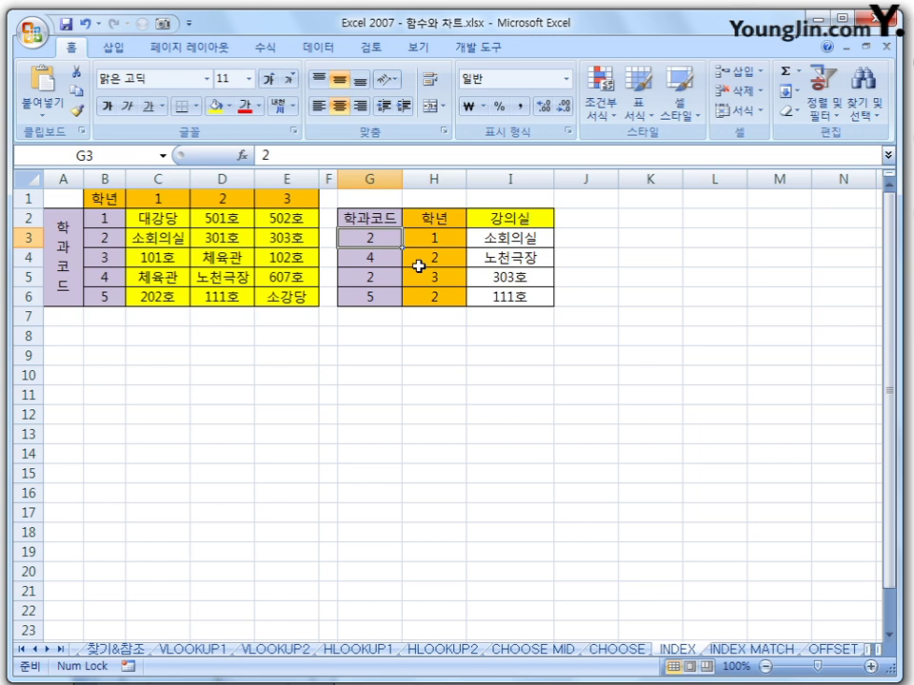
key(Right)
key(Left)
key(Right)
key(Right)
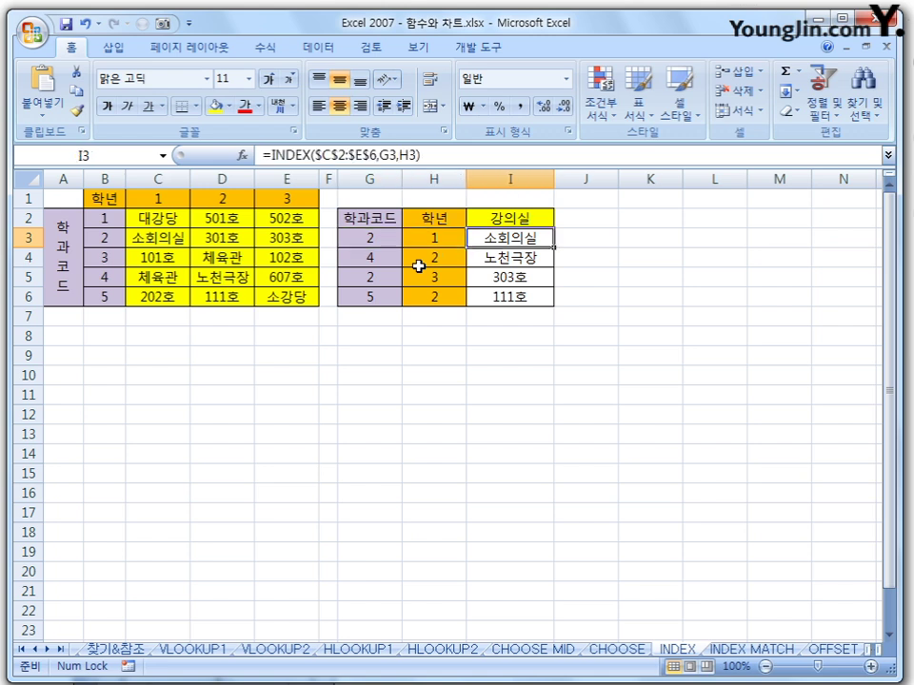
key(Left)
key(Left)
key(Down)
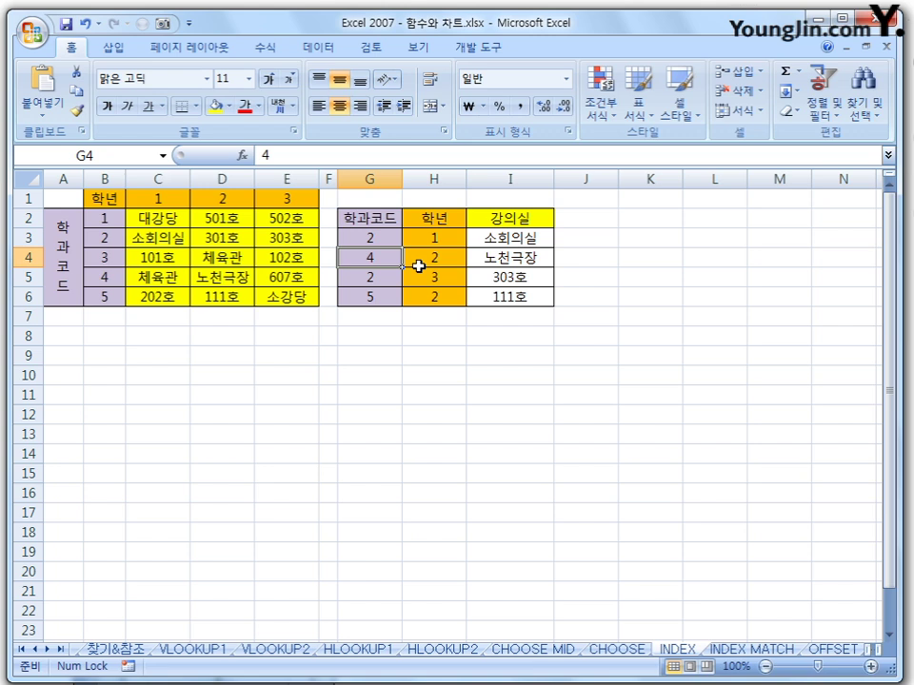
key(Down)
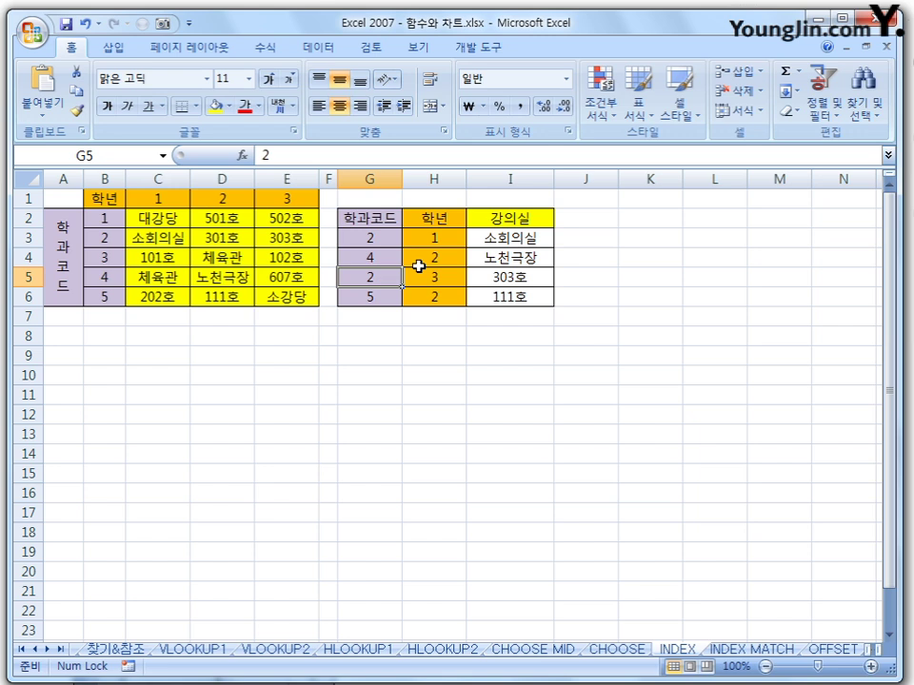
key(Down)
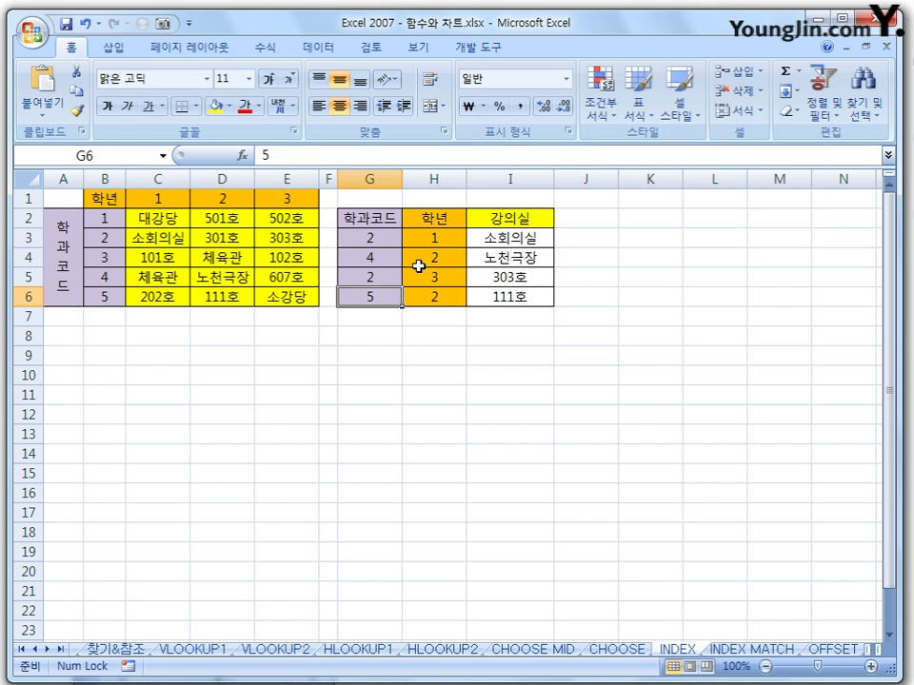
key(Right)
key(Right)
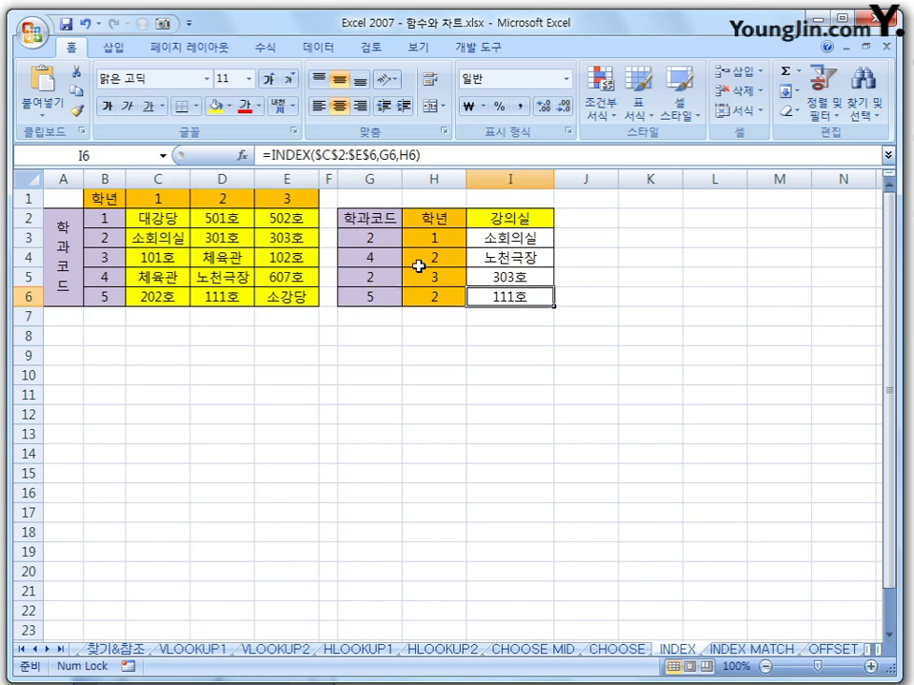
key(Up)
key(Up)
key(Up)
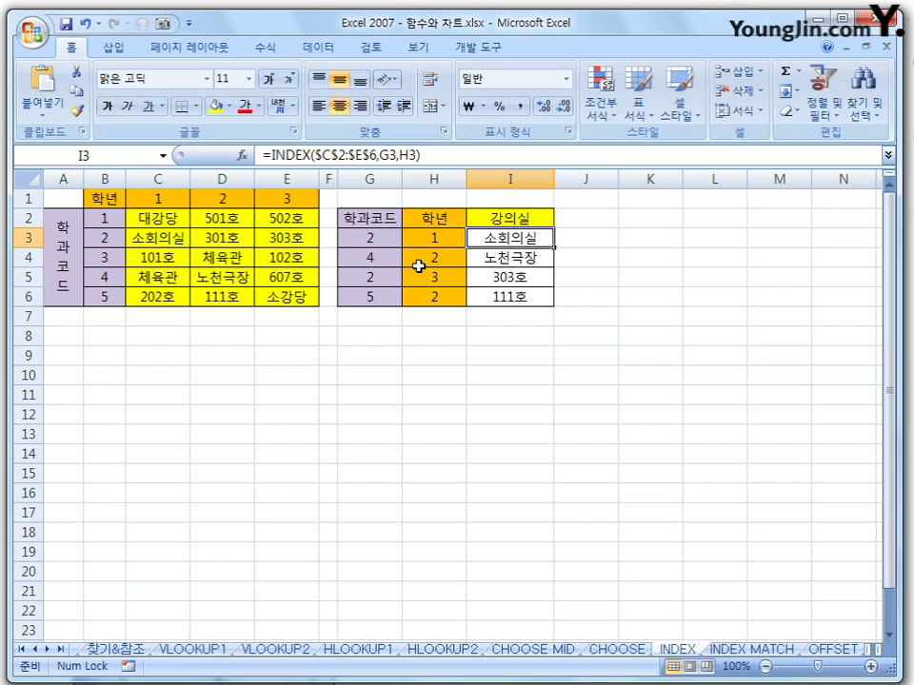
Mark up I3's INDEX formula, its $C$2:$E$6 range and G3/H3 arguments, in red ink, then clear it
key(F2)
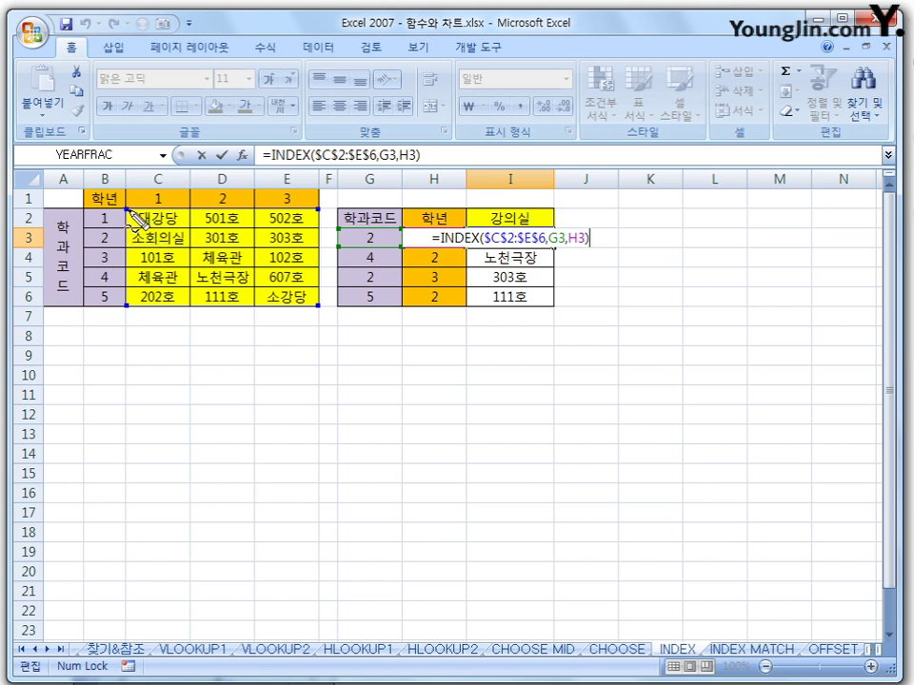
mouse_move(127, 209)
mouse_down()
mouse_move(257, 211)
mouse_move(309, 224)
mouse_move(311, 299)
mouse_move(126, 306)
mouse_move(129, 213)
mouse_up()
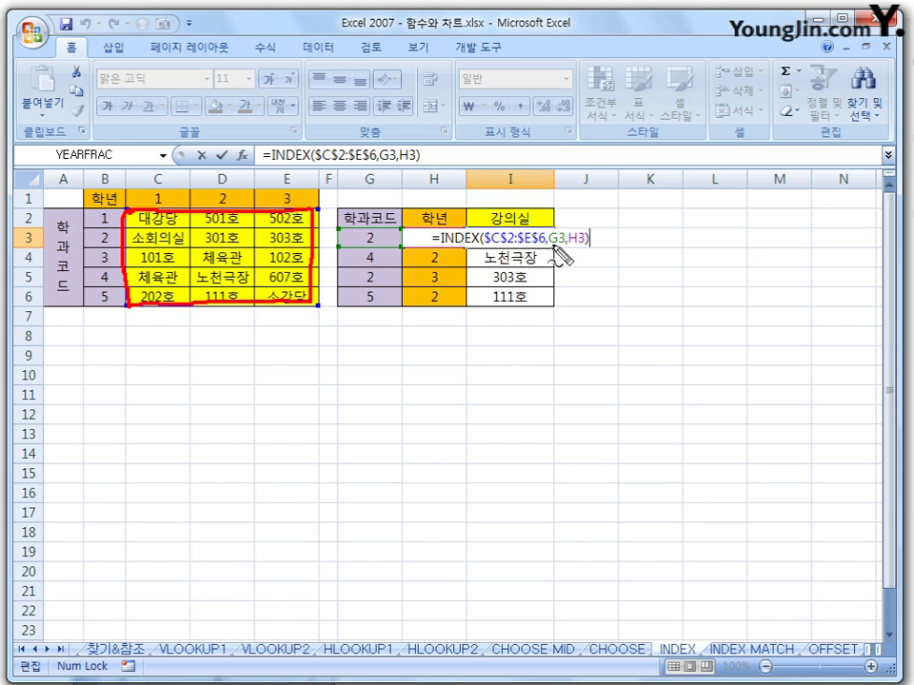
drag(565, 241, 550, 246)
mouse_move(380, 232)
mouse_down()
mouse_move(363, 250)
mouse_move(381, 230)
mouse_up()
drag(575, 244, 589, 245)
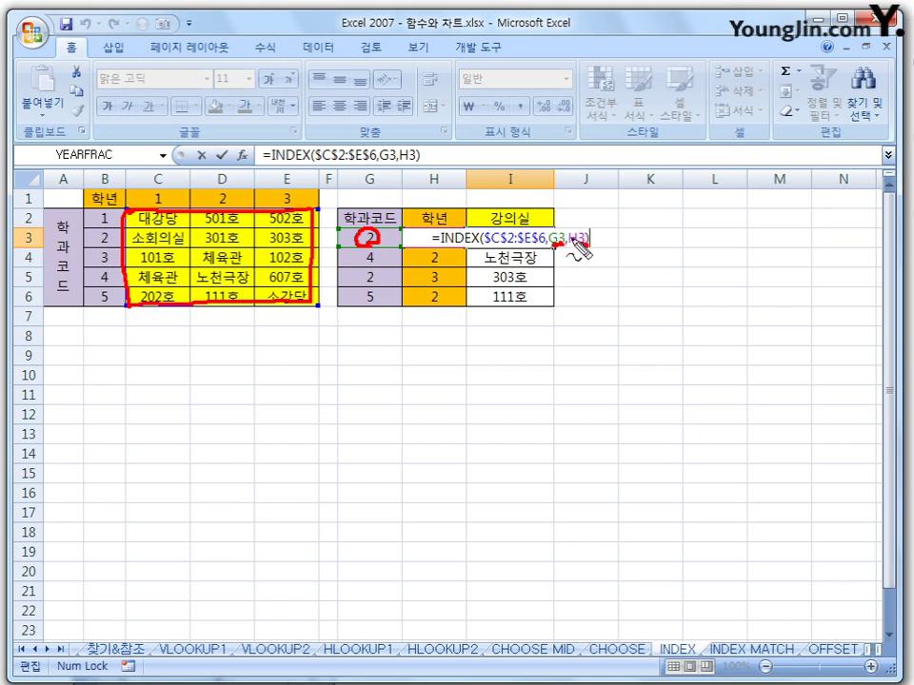
mouse_move(428, 238)
mouse_down()
mouse_move(422, 244)
mouse_move(434, 235)
mouse_up()
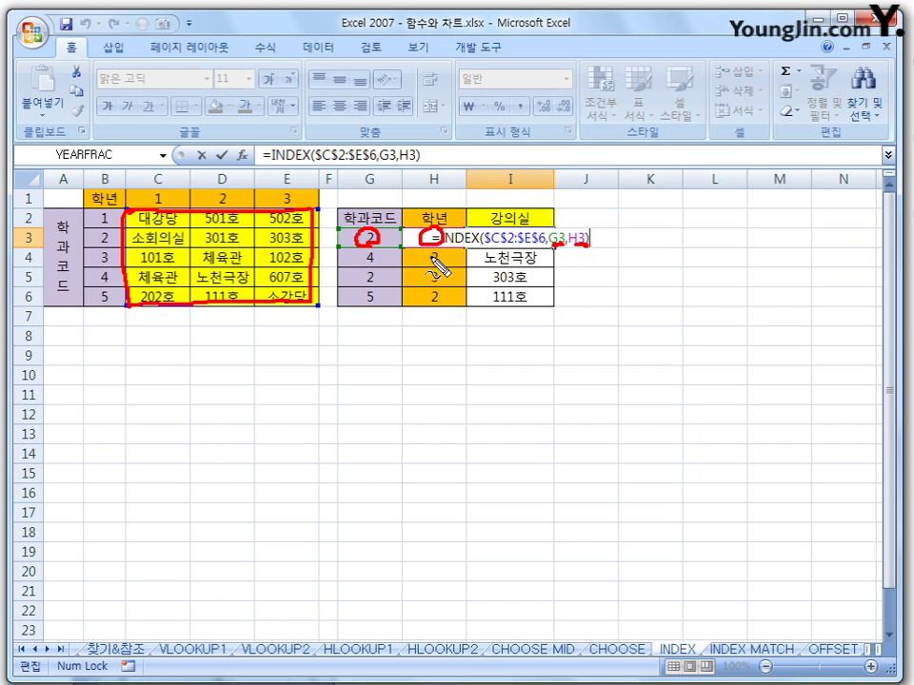
mouse_move(390, 303)
mouse_down()
mouse_move(363, 291)
mouse_move(363, 244)
mouse_move(383, 301)
mouse_move(426, 304)
mouse_move(433, 221)
mouse_move(459, 290)
mouse_move(428, 309)
mouse_up()
drag(482, 245, 538, 245)
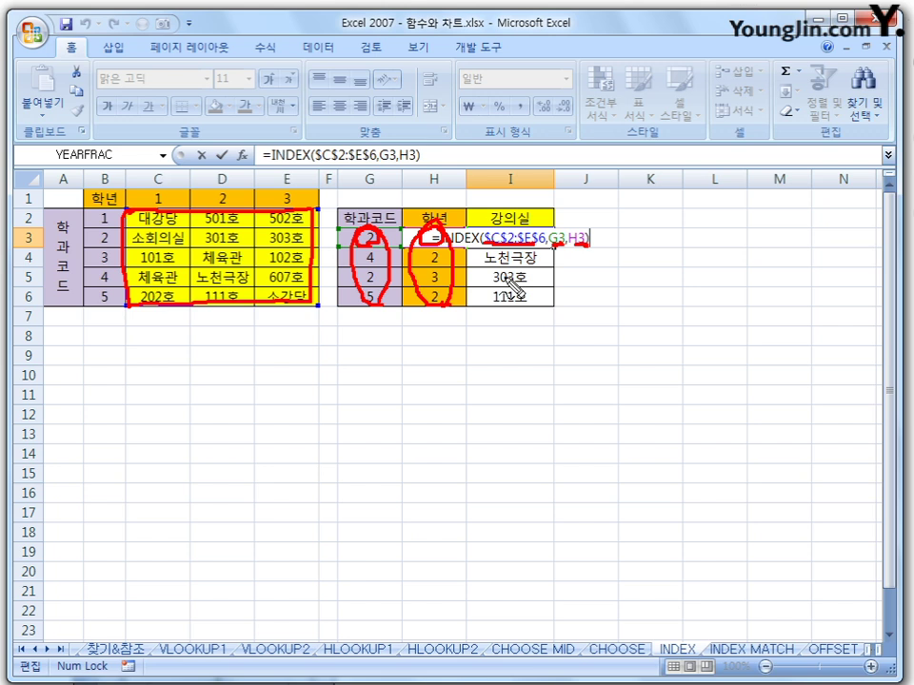
key(Escape)
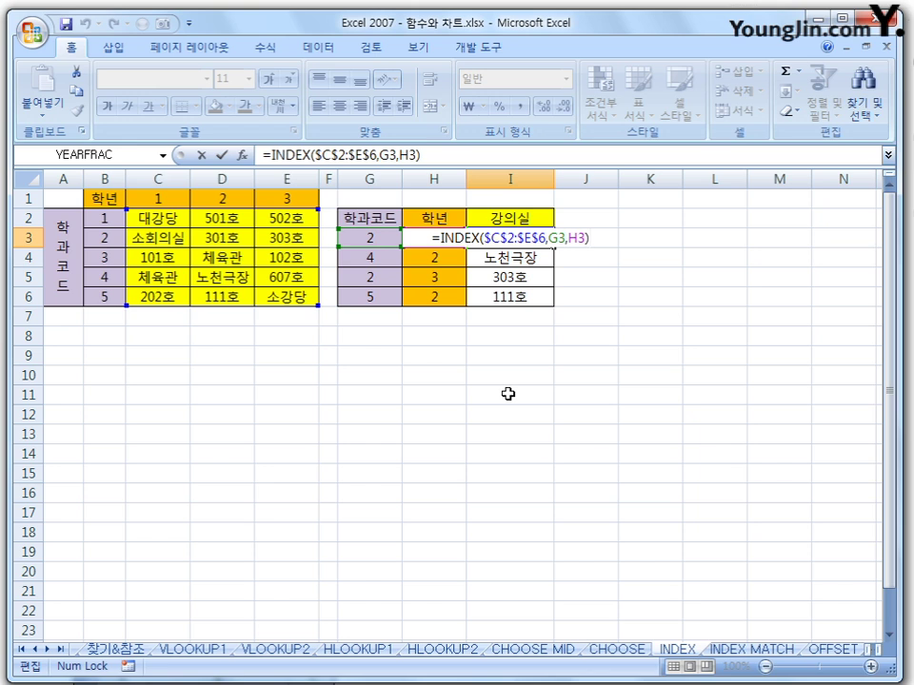
Enter department code 5 in G3 and year 3 in H3 so I3 shows 소강당
key(Return)
key(Up)
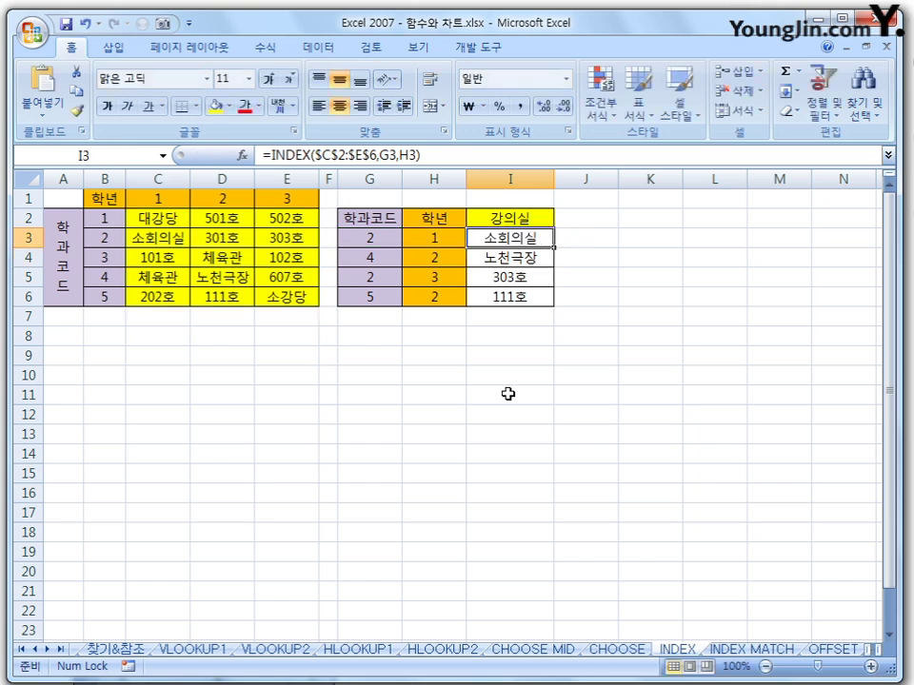
key(Left)
key(Left)
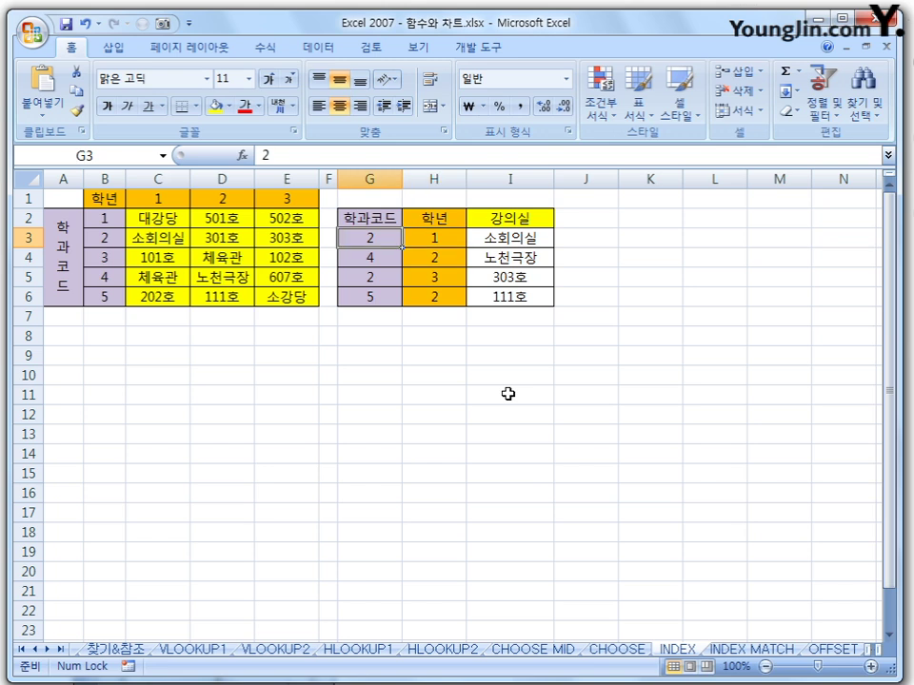
text(5)
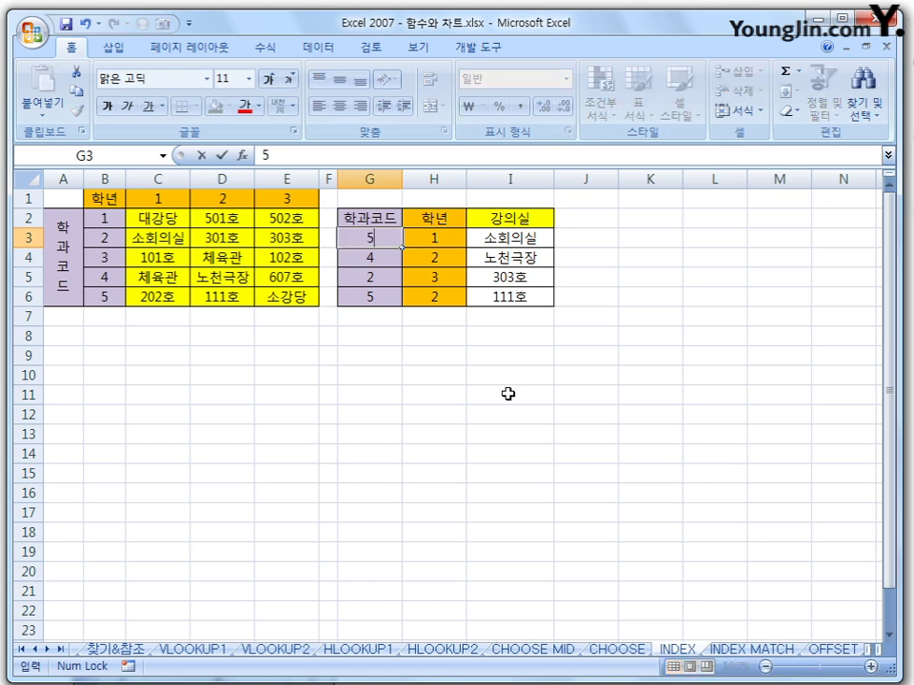
key(Right)
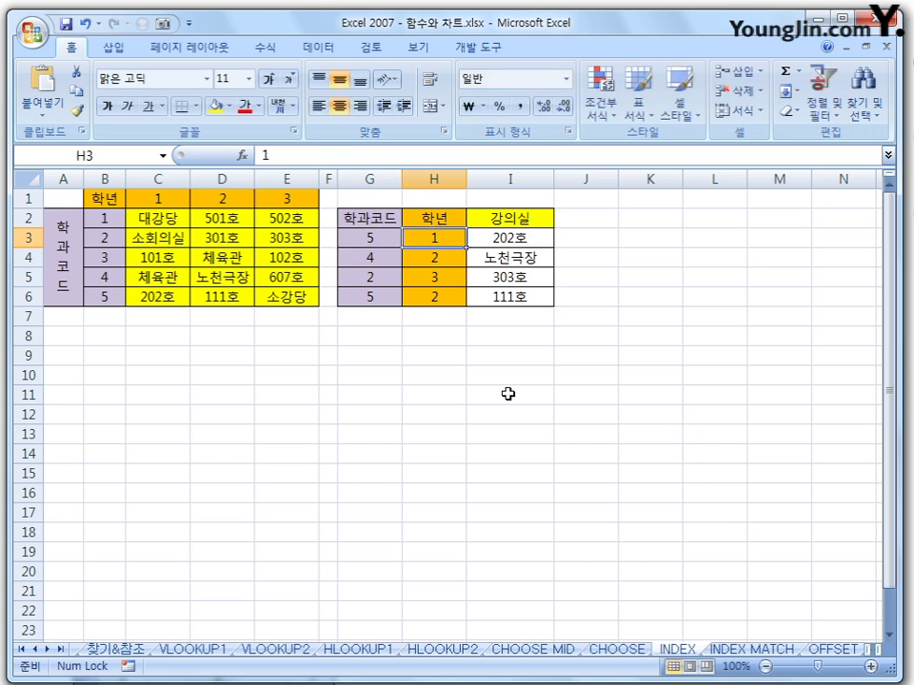
text(3)
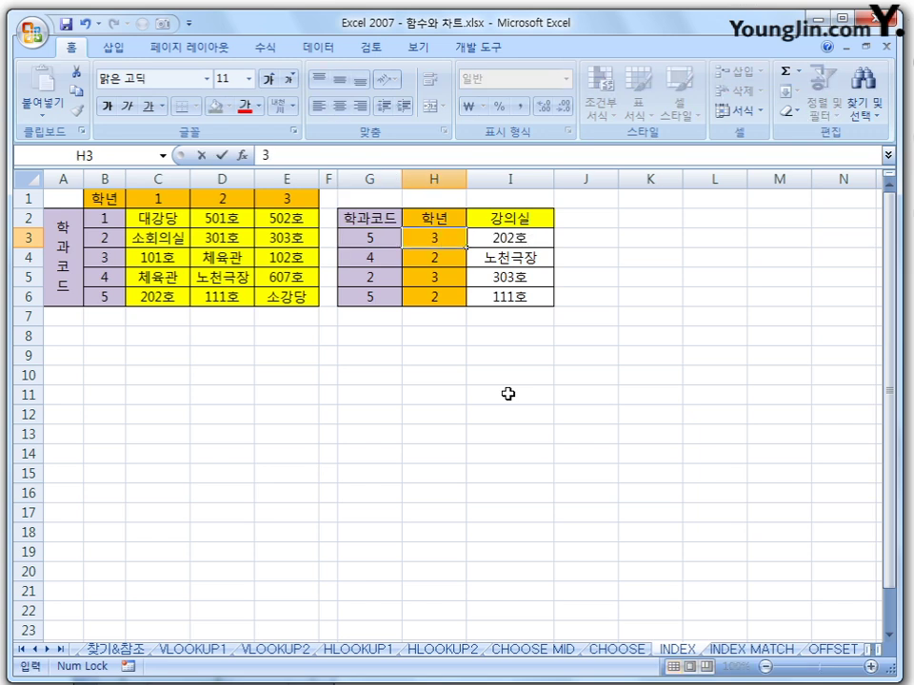
key(Right)
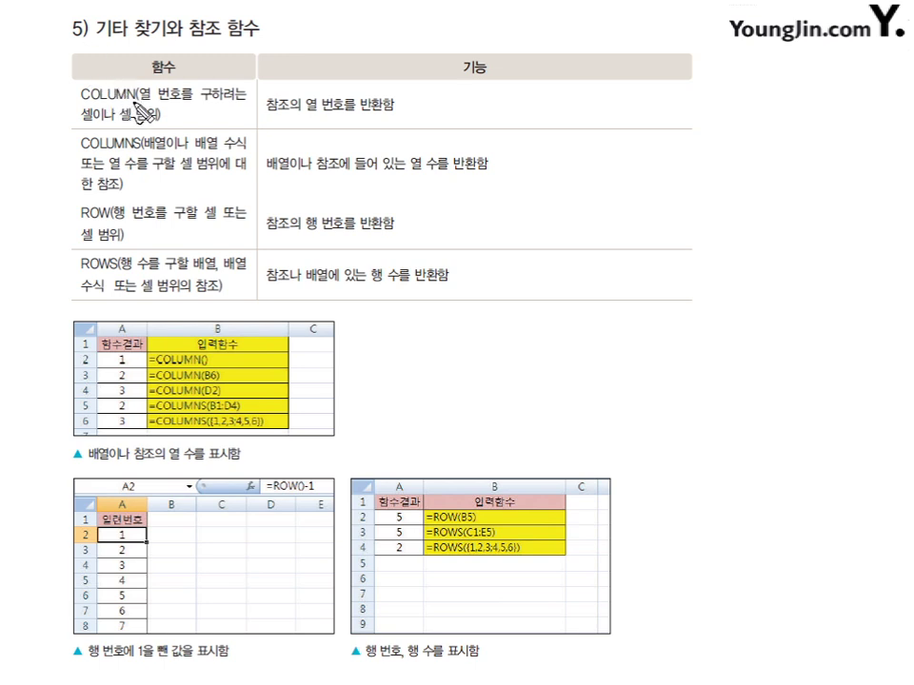
Annotate COLUMN and COLUMNS in the textbook table, writing 열 C beside their descriptions
mouse_move(115, 106)
mouse_down()
mouse_move(76, 103)
mouse_move(99, 92)
mouse_move(120, 99)
mouse_up()
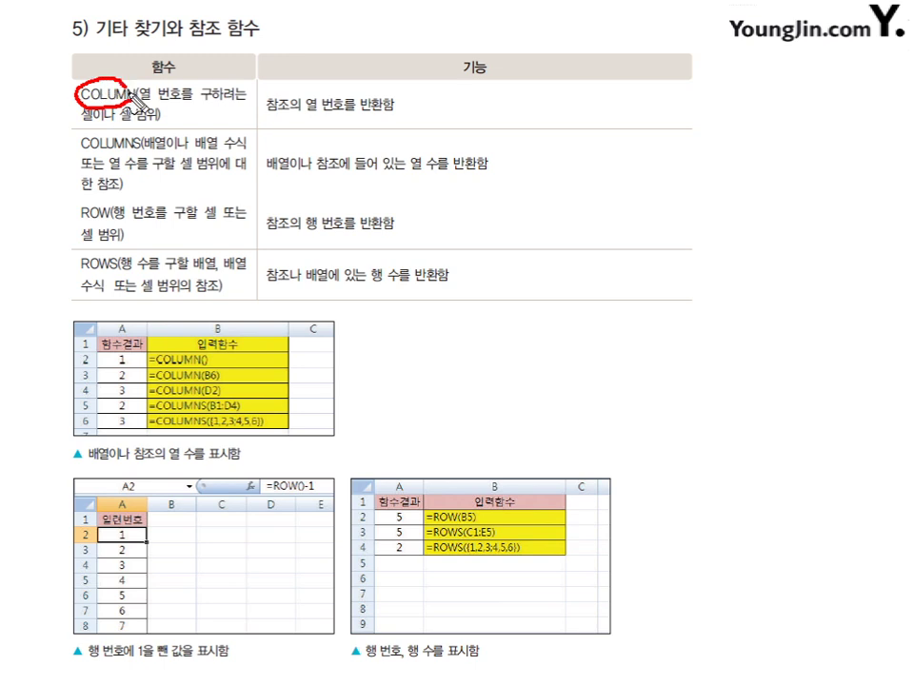
drag(301, 107, 330, 114)
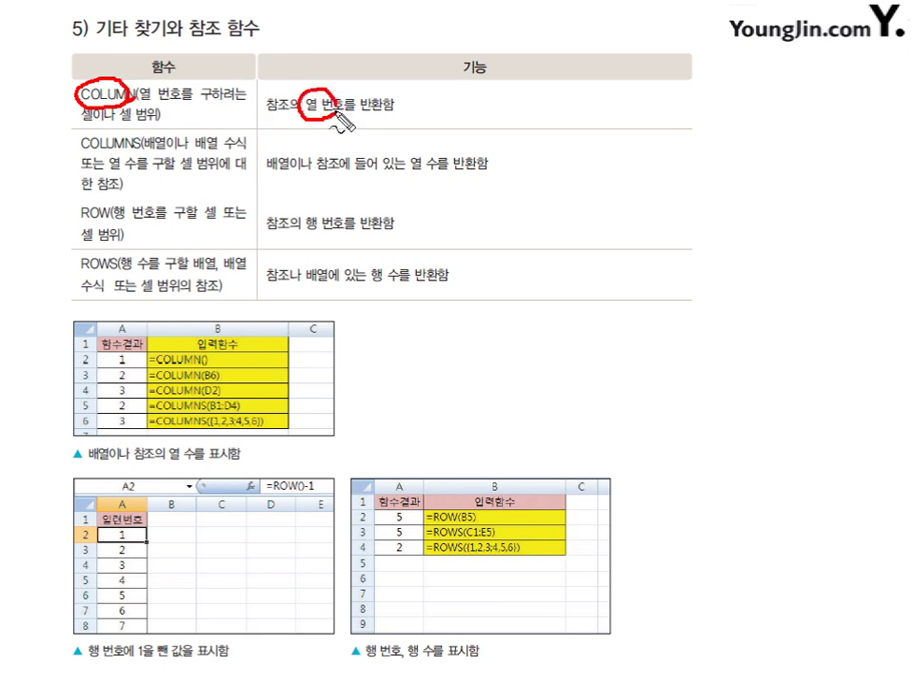
drag(471, 86, 493, 122)
mouse_move(526, 88)
mouse_down()
mouse_move(511, 105)
mouse_move(529, 118)
mouse_up()
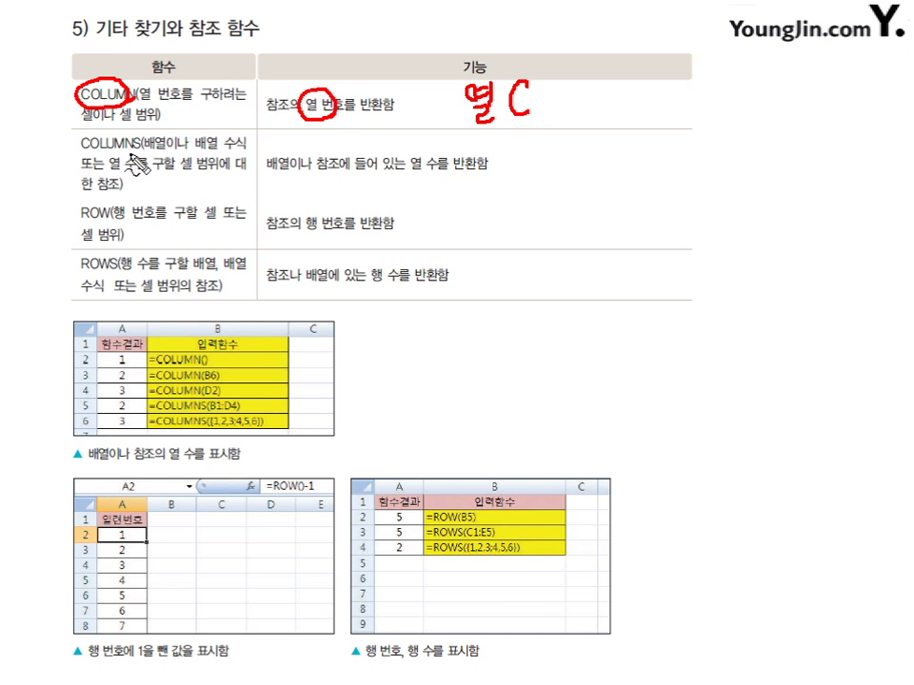
drag(149, 136, 148, 151)
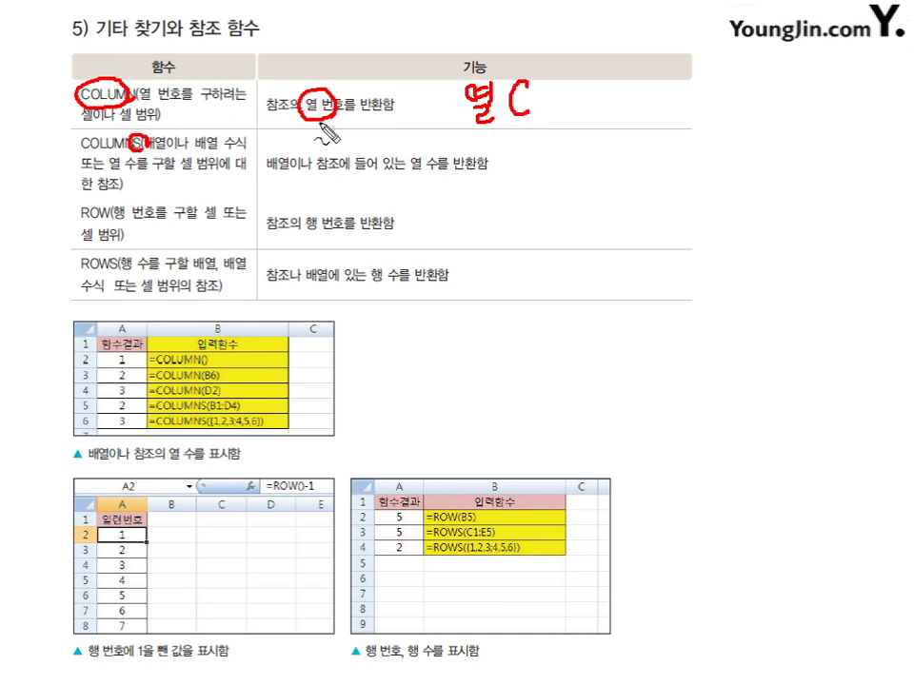
drag(434, 158, 431, 160)
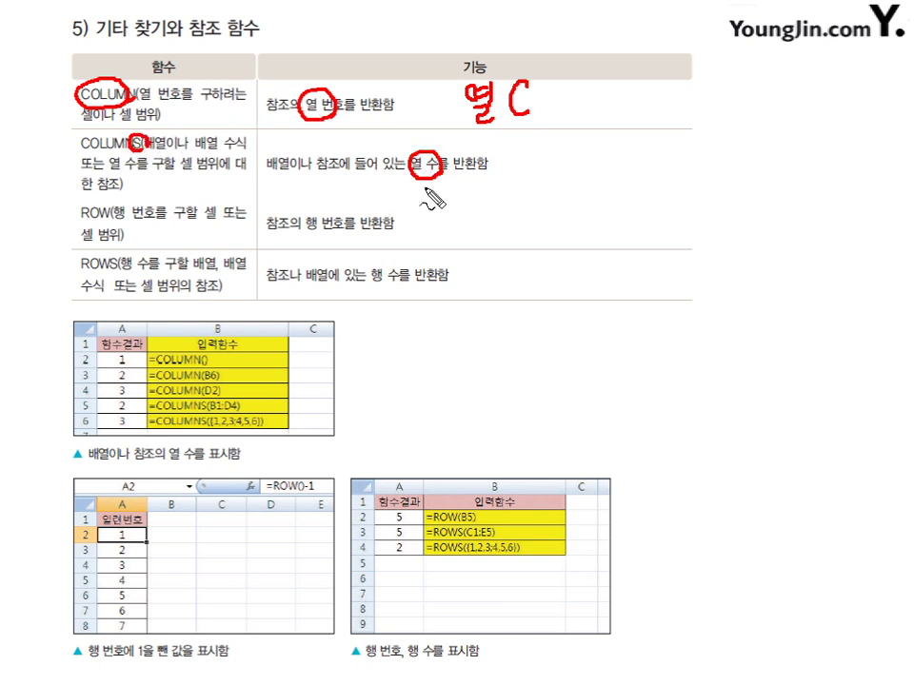
Circle ROW and ROWS with their 행 번호 and 행 수 descriptions, write ROW 행, then erase all ink
mouse_move(99, 202)
mouse_down()
mouse_move(77, 219)
mouse_move(98, 222)
mouse_up()
drag(331, 226, 316, 234)
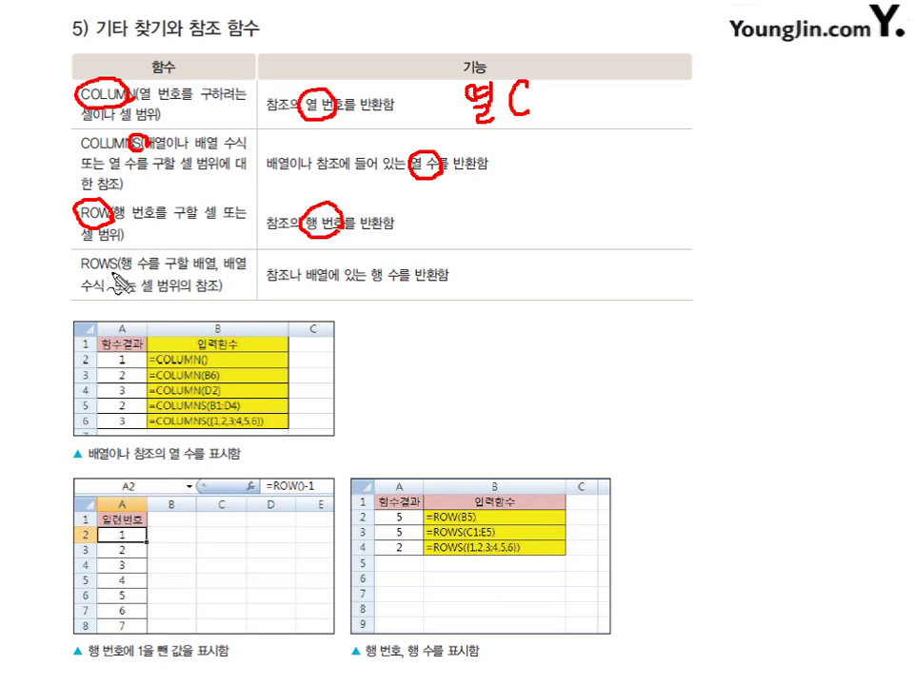
mouse_move(88, 276)
mouse_down()
mouse_move(91, 264)
mouse_move(114, 261)
mouse_up()
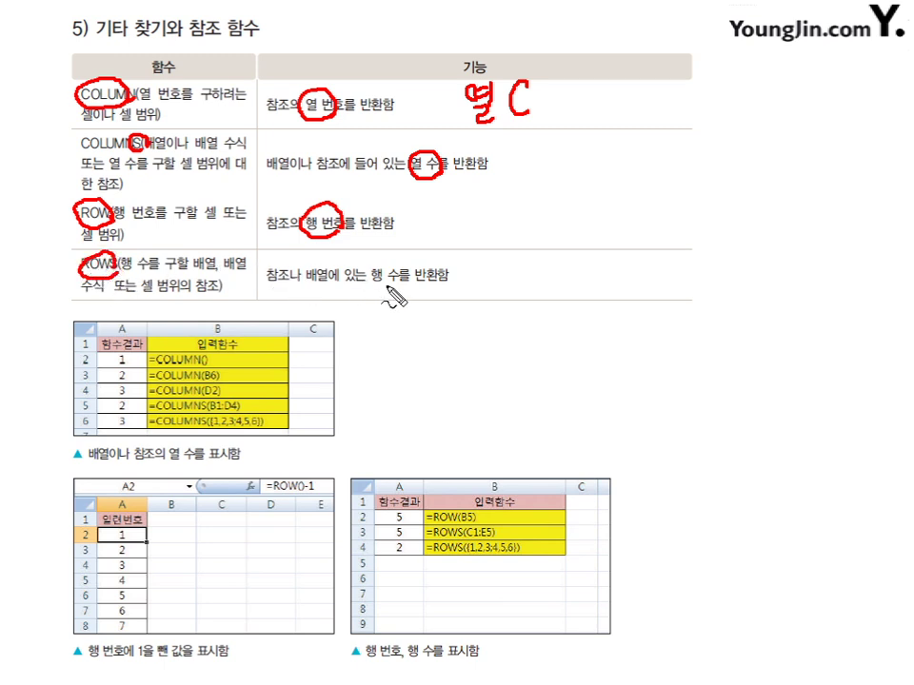
mouse_move(394, 269)
mouse_down()
mouse_move(364, 278)
mouse_move(386, 293)
mouse_move(407, 273)
mouse_up()
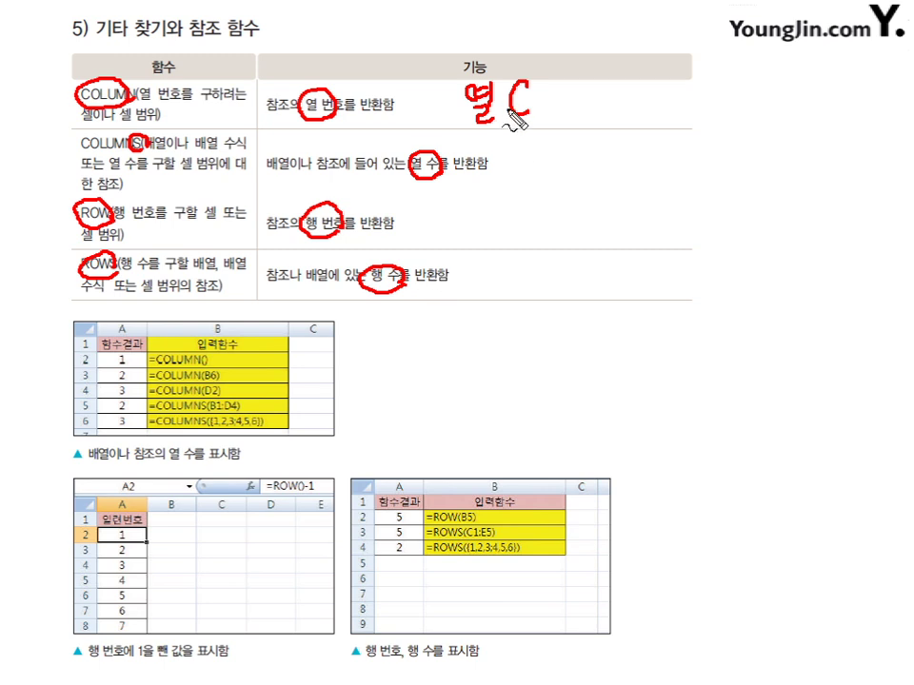
mouse_move(491, 135)
mouse_down()
mouse_move(516, 147)
mouse_move(524, 119)
mouse_move(531, 127)
mouse_up()
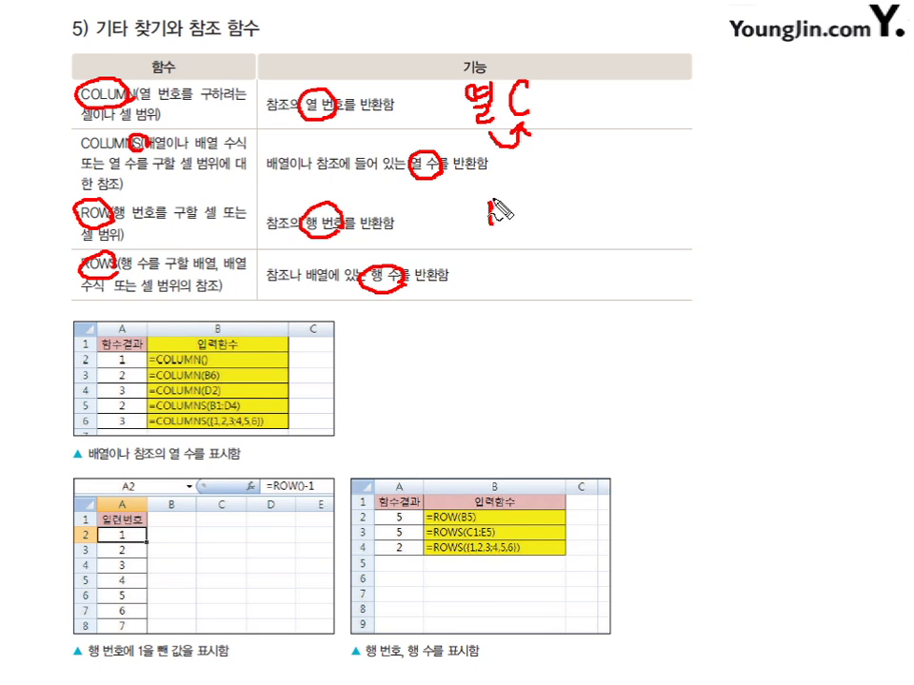
mouse_move(491, 198)
mouse_down()
mouse_move(508, 225)
mouse_move(585, 188)
mouse_move(586, 198)
mouse_move(598, 189)
mouse_move(605, 200)
mouse_move(597, 206)
mouse_up()
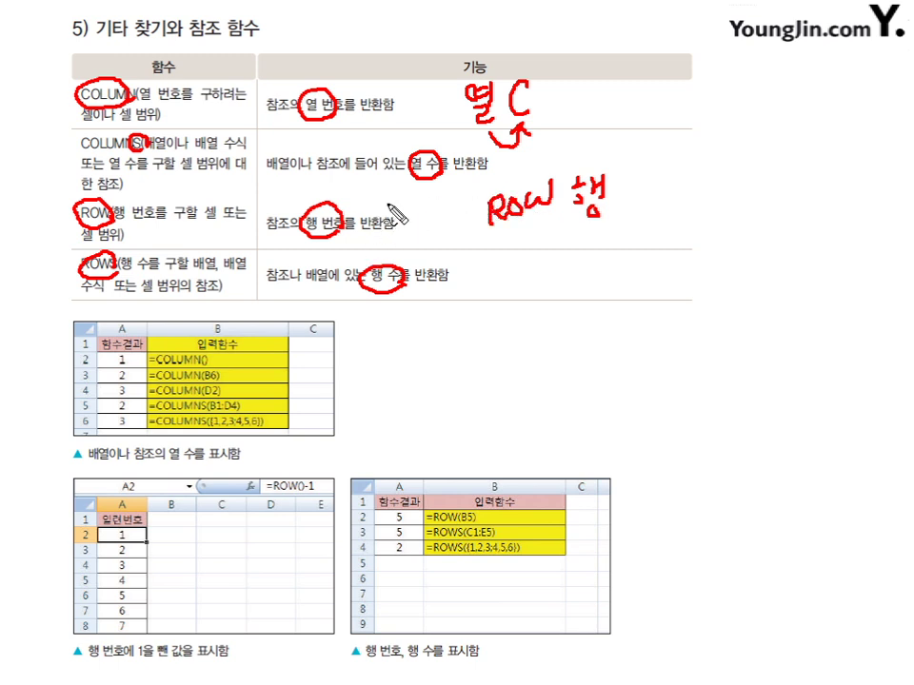
key(Escape)
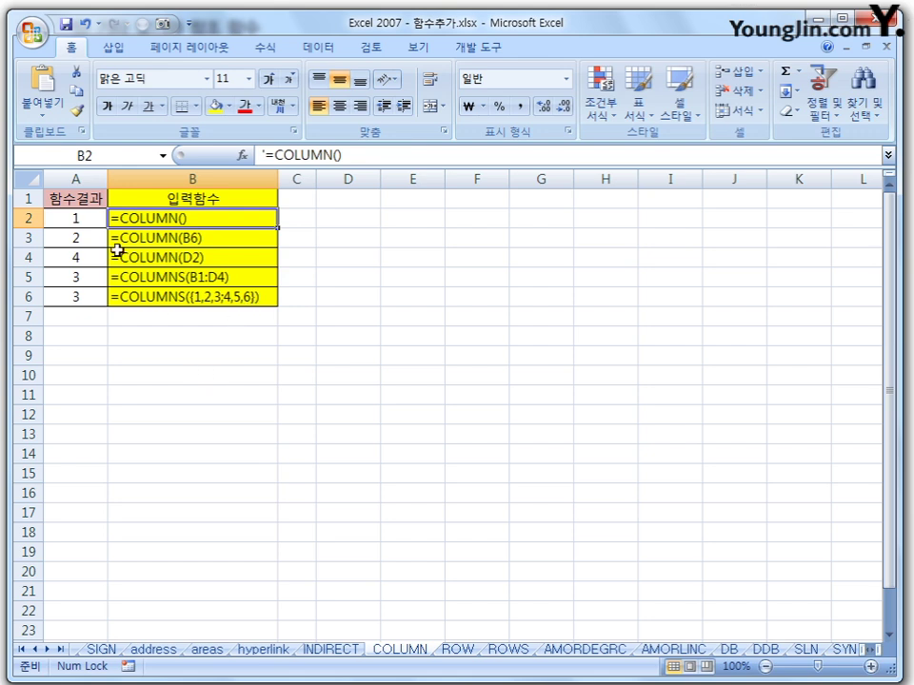
Re-enter the =COLUMN() formula in A2 so it returns 1
click(84, 219)
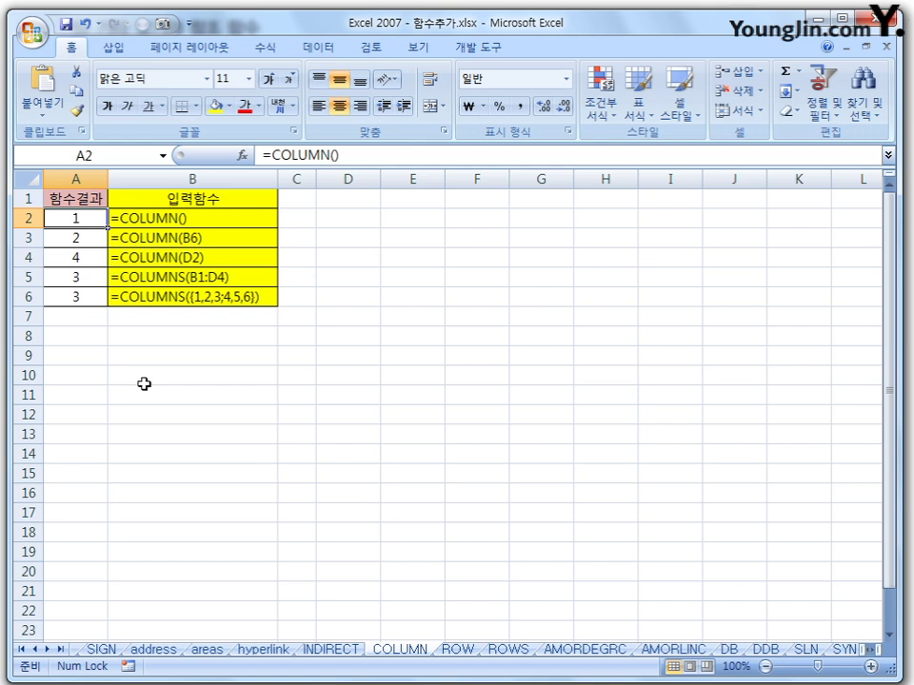
key(F2)
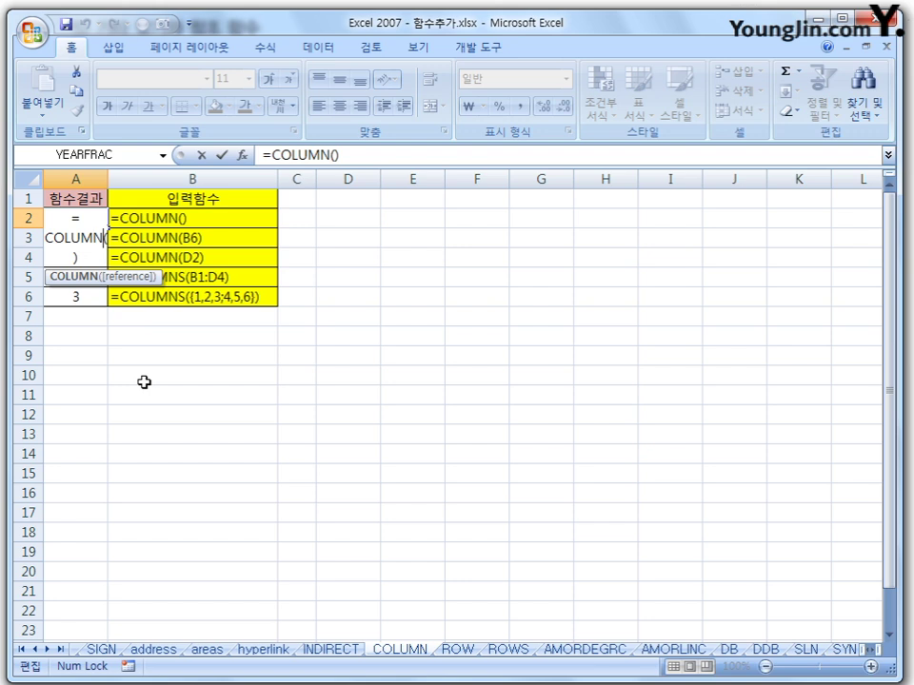
key(Return)
key(Up)
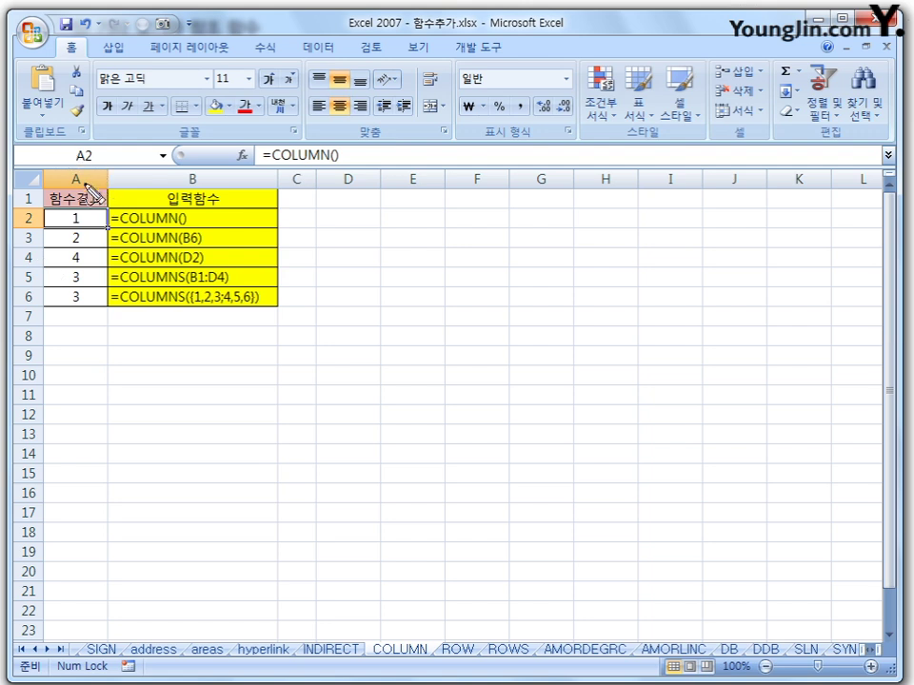
Mark the column numbers in pen, erase the marks, and move on to A3's formula
drag(80, 168, 76, 183)
drag(185, 169, 201, 181)
mouse_move(297, 166)
mouse_down()
mouse_move(303, 177)
mouse_move(351, 183)
mouse_up()
mouse_move(411, 171)
mouse_down()
mouse_move(417, 186)
mouse_move(424, 168)
mouse_move(464, 187)
mouse_up()
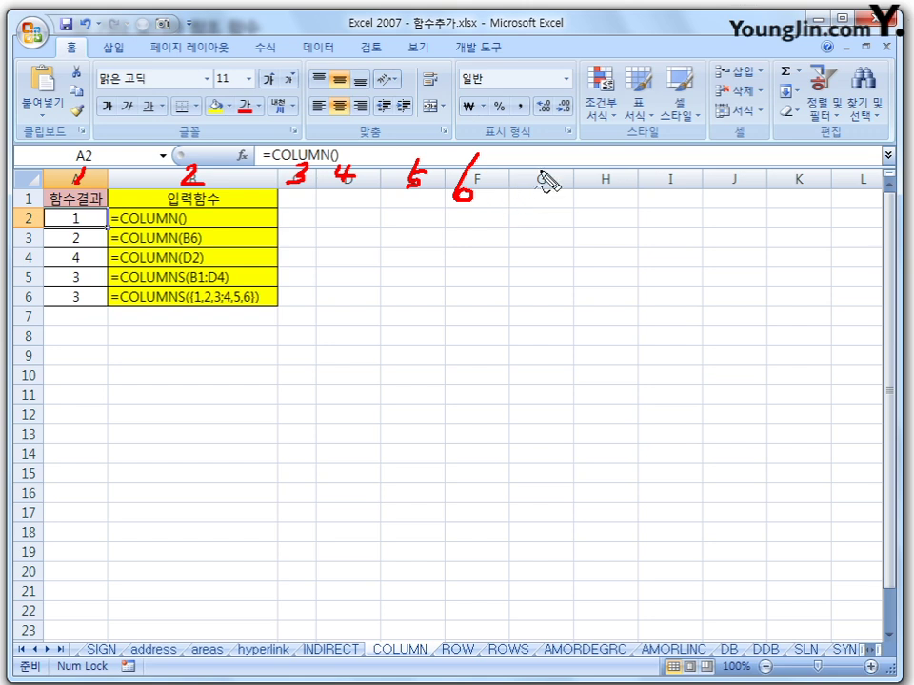
key(Escape)
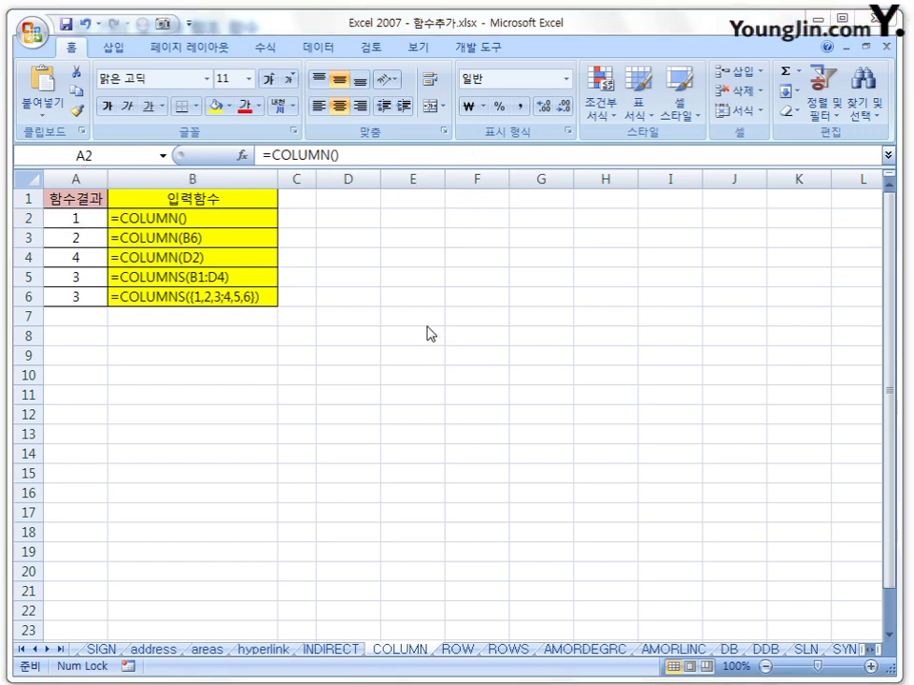
click(84, 241)
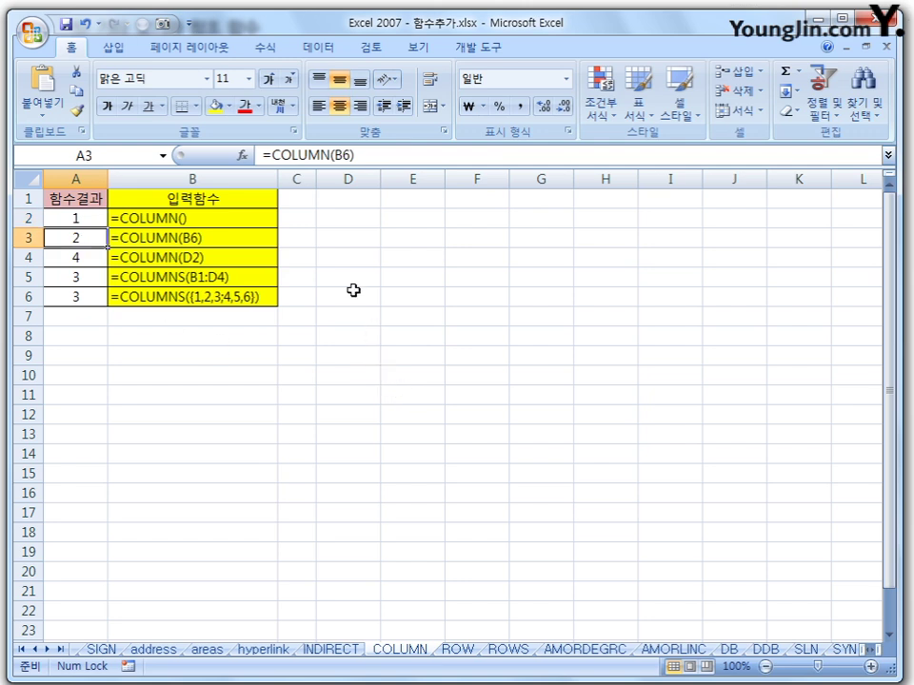
click(93, 258)
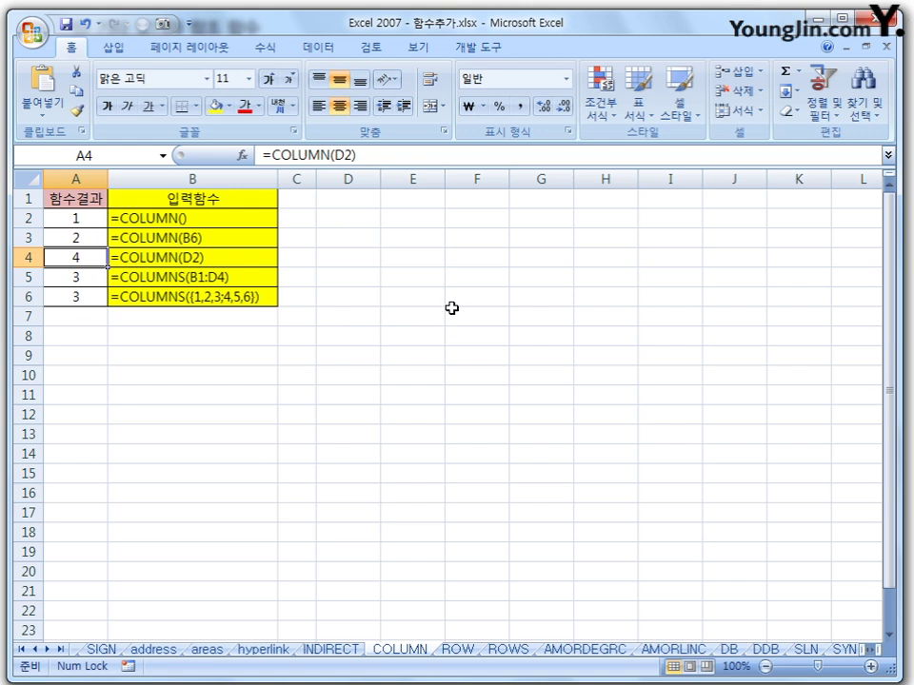
click(102, 277)
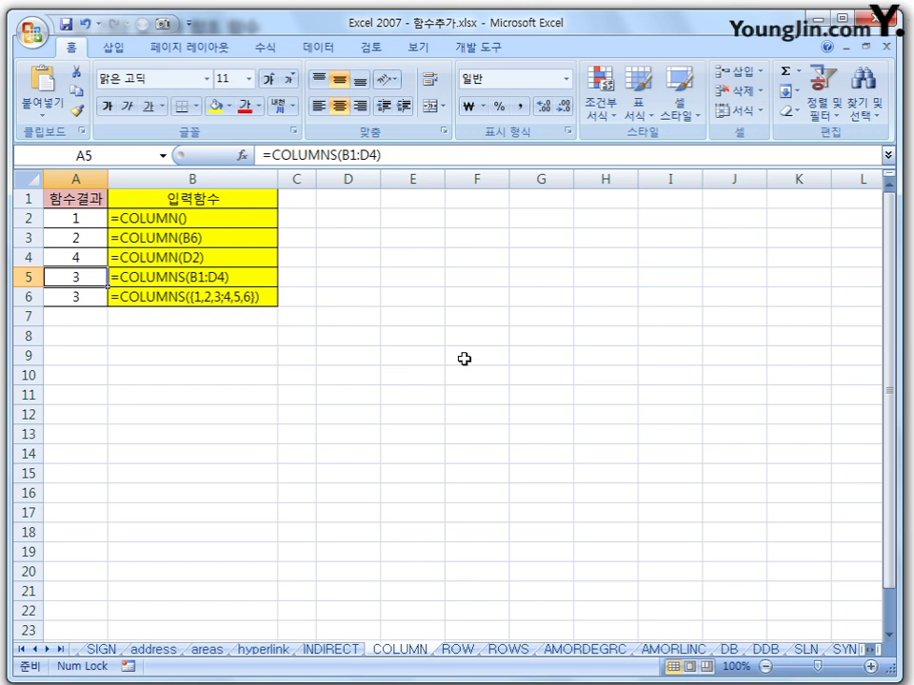
key(F2)
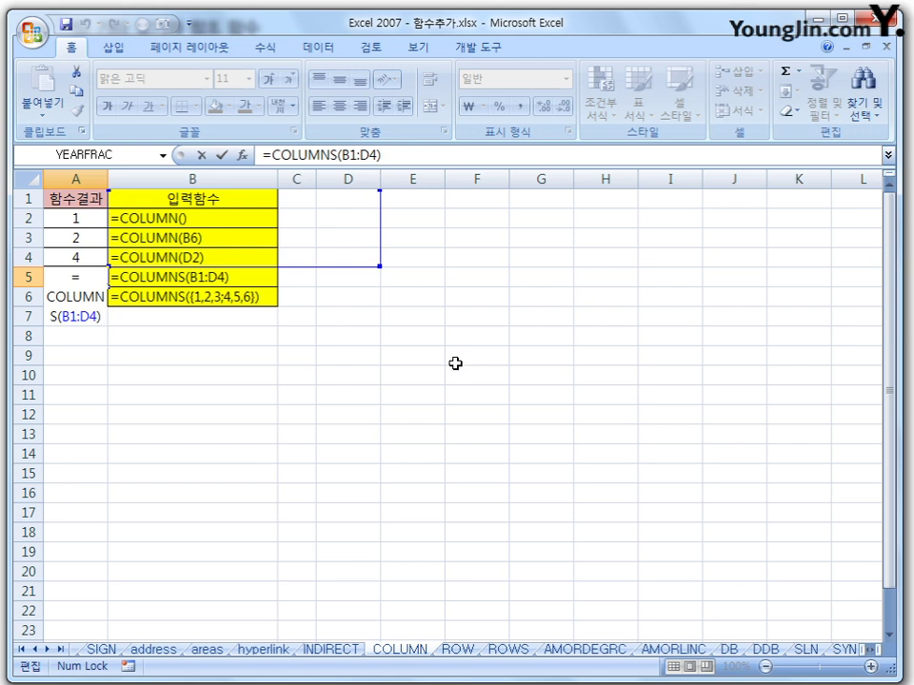
key(Return)
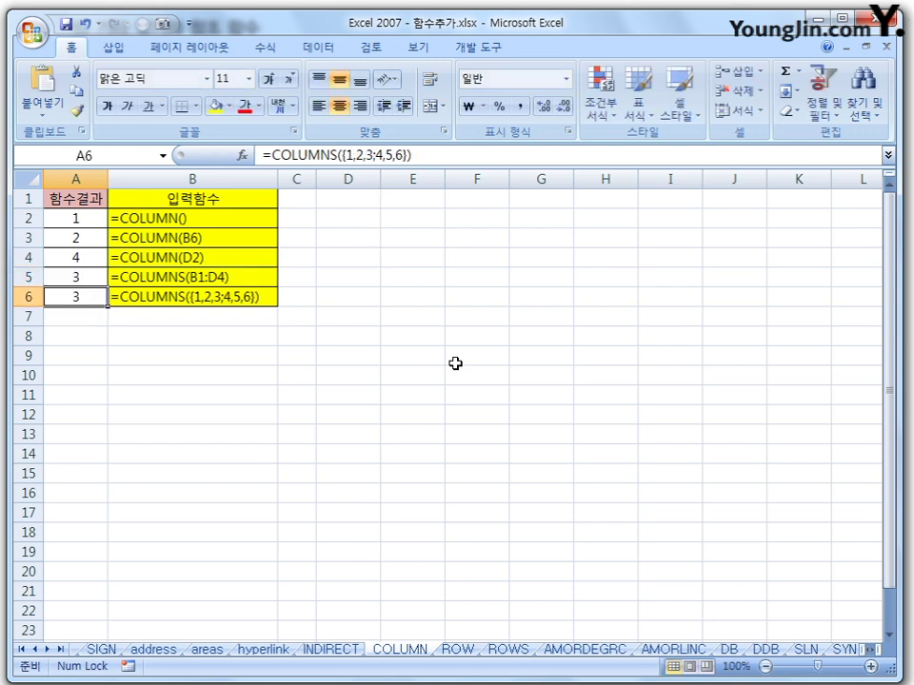
key(F2)
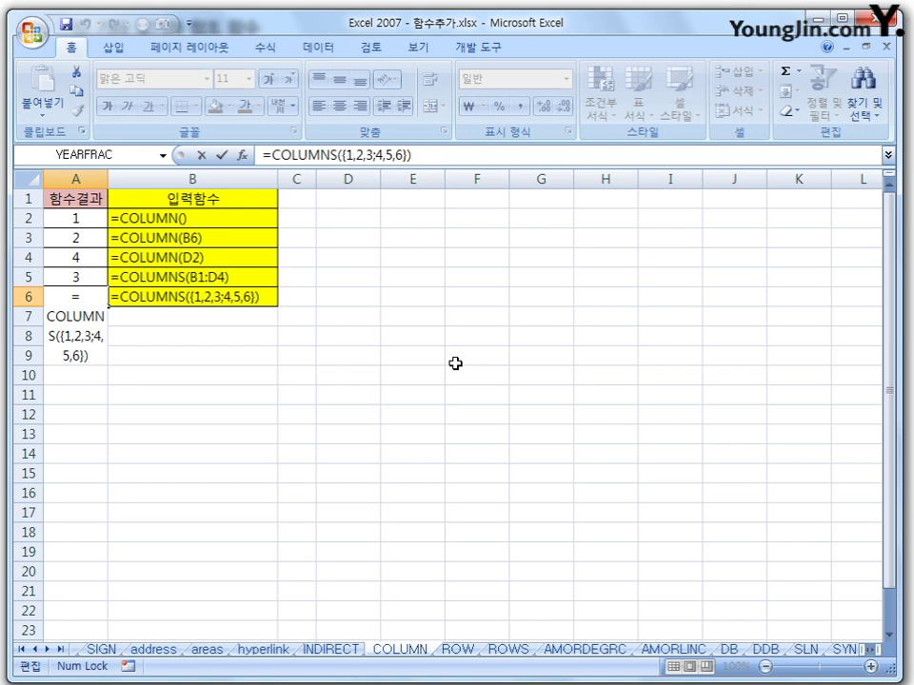
key(Return)
key(Up)
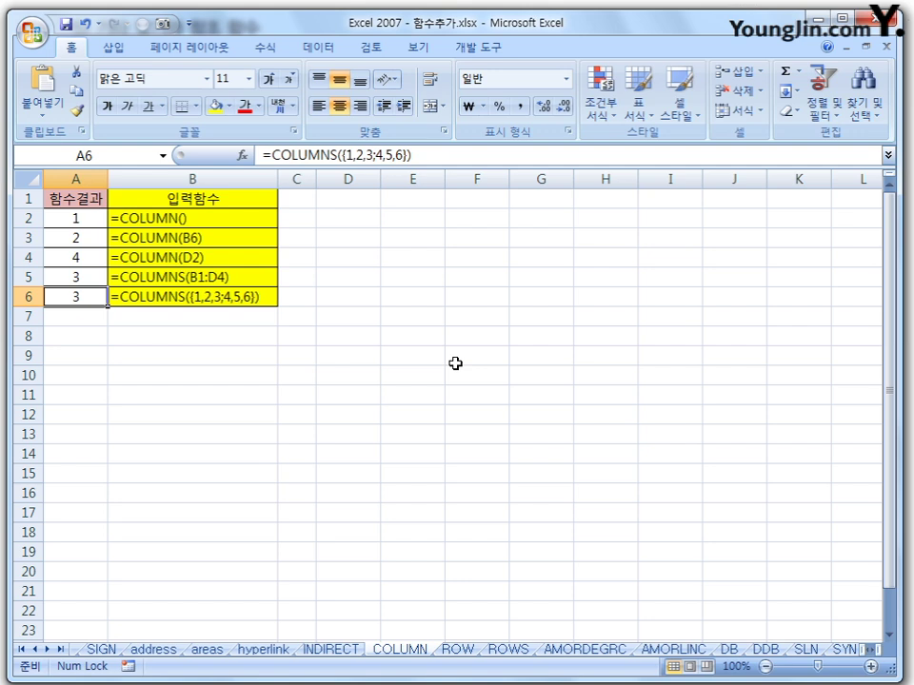
On the ROW sheet, enter =ROW() in B1 and fill it down to B12
click(466, 650)
click(287, 331)
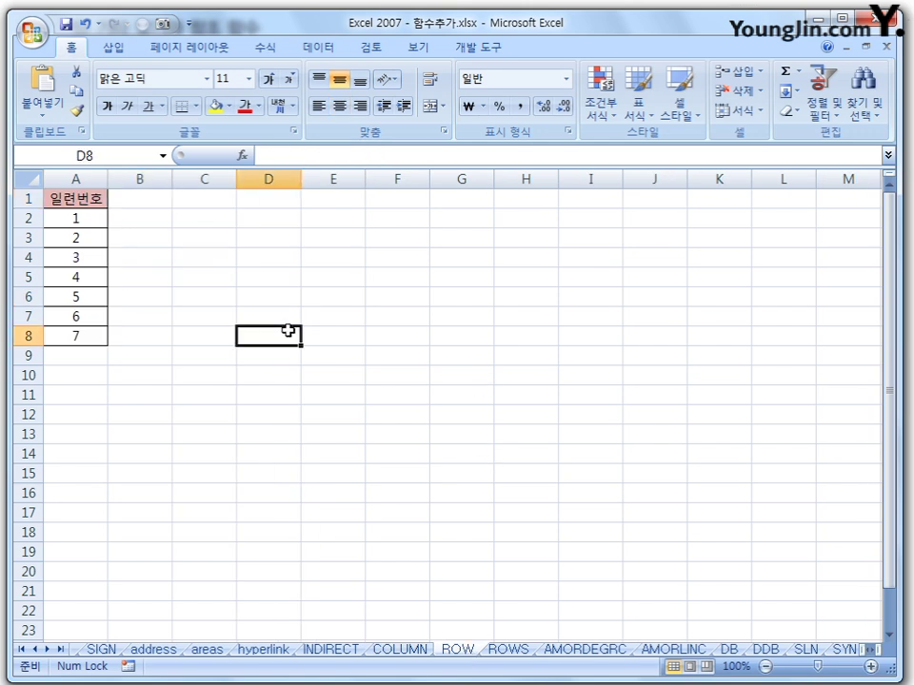
click(91, 218)
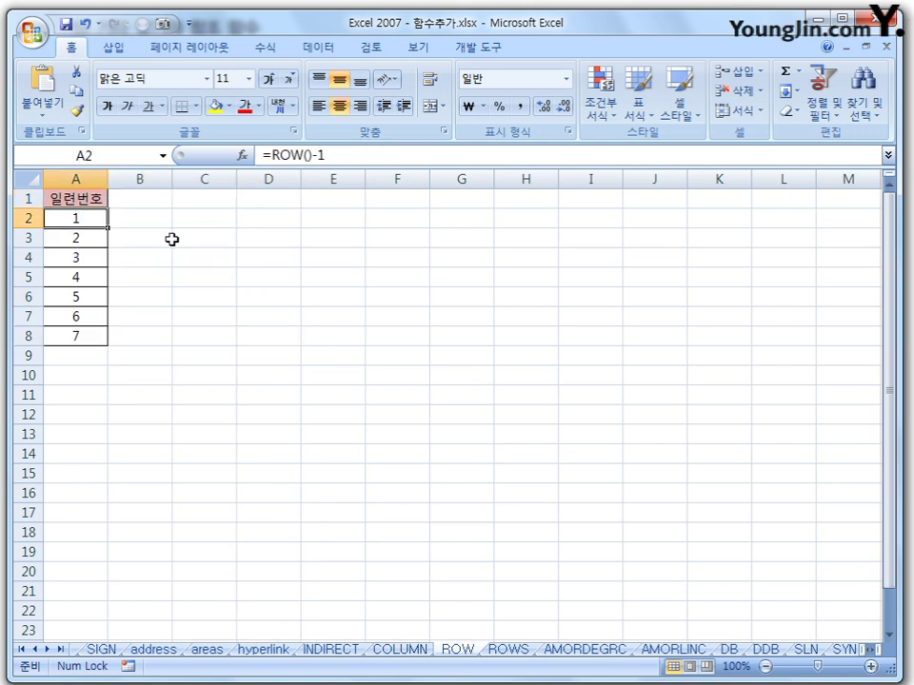
click(140, 198)
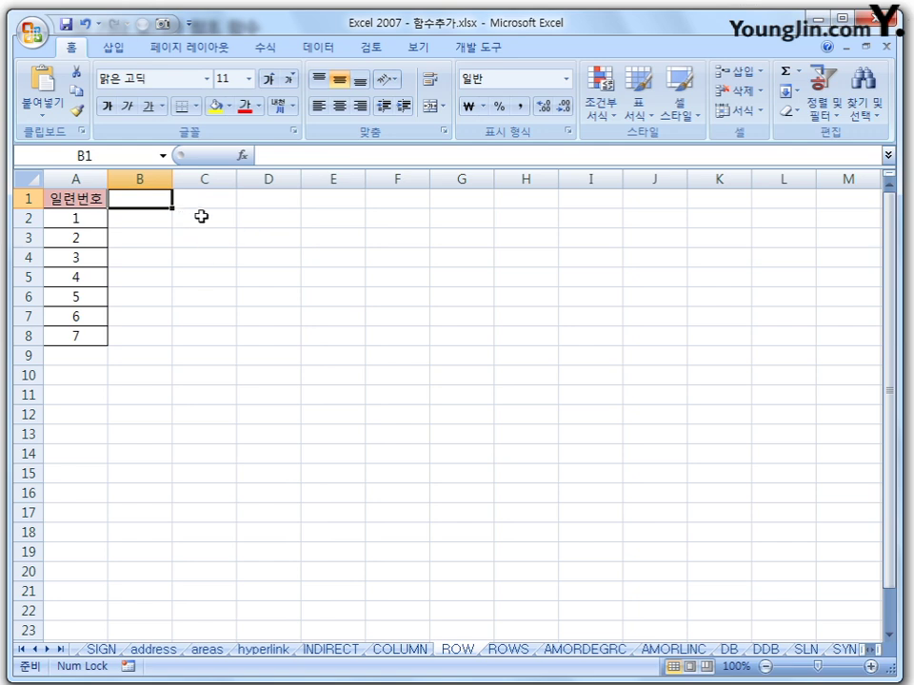
text(=개)
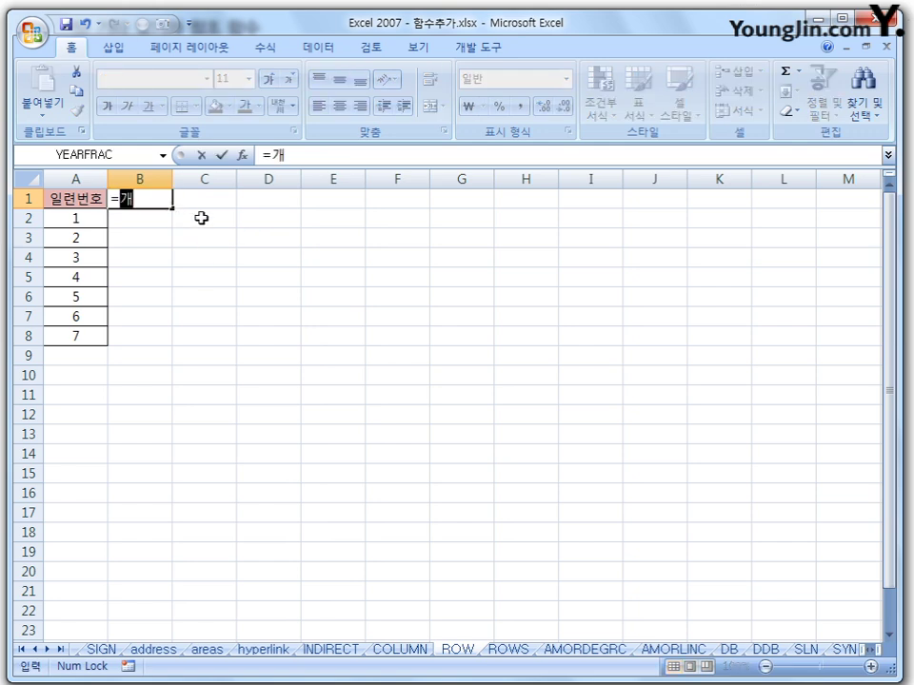
key(BackSpace)
key(BackSpace)
text(row())
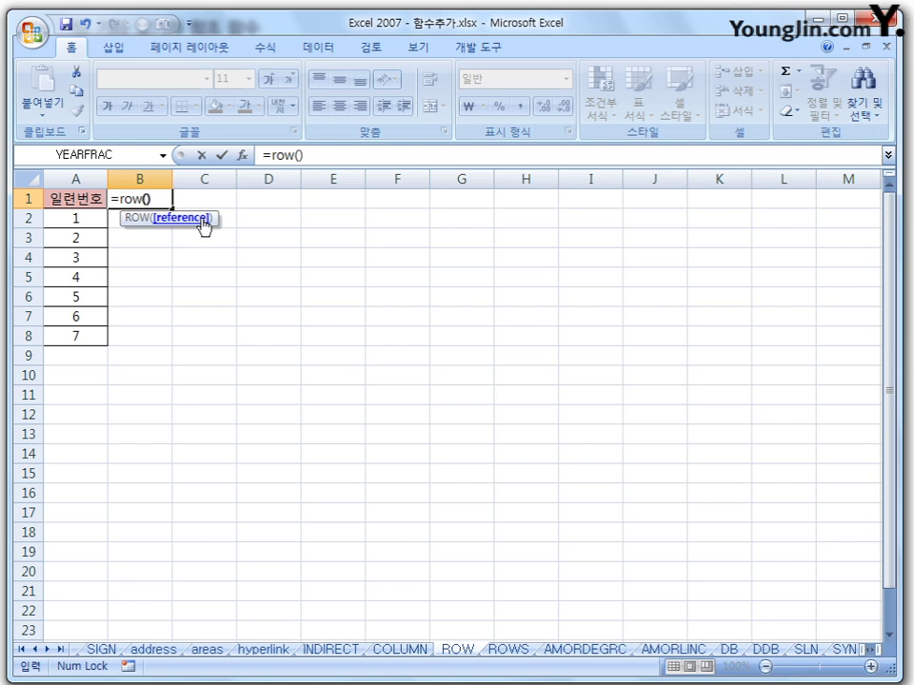
key(Return)
key(Up)
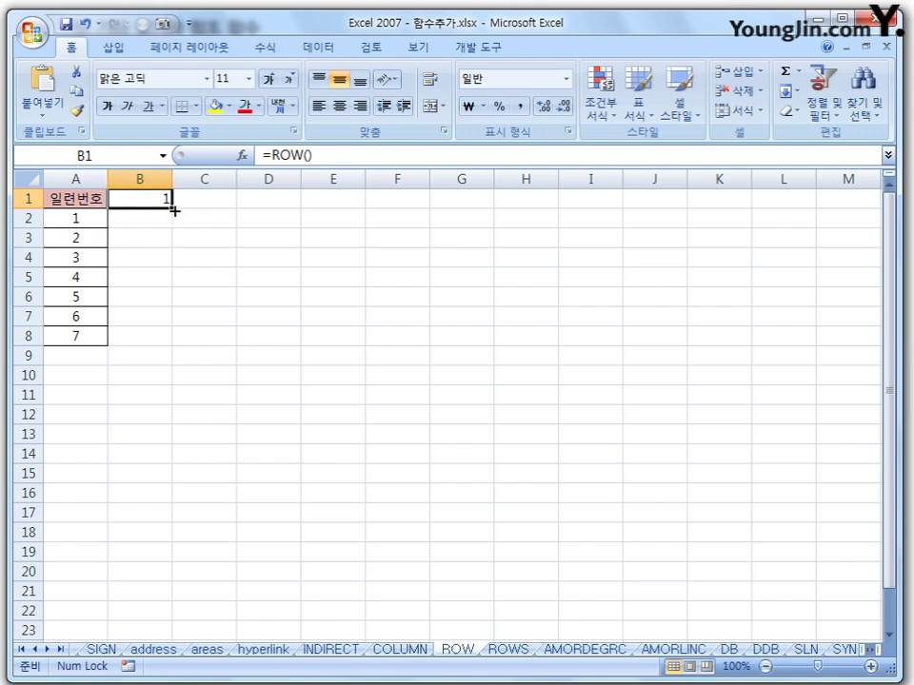
drag(177, 210, 245, 414)
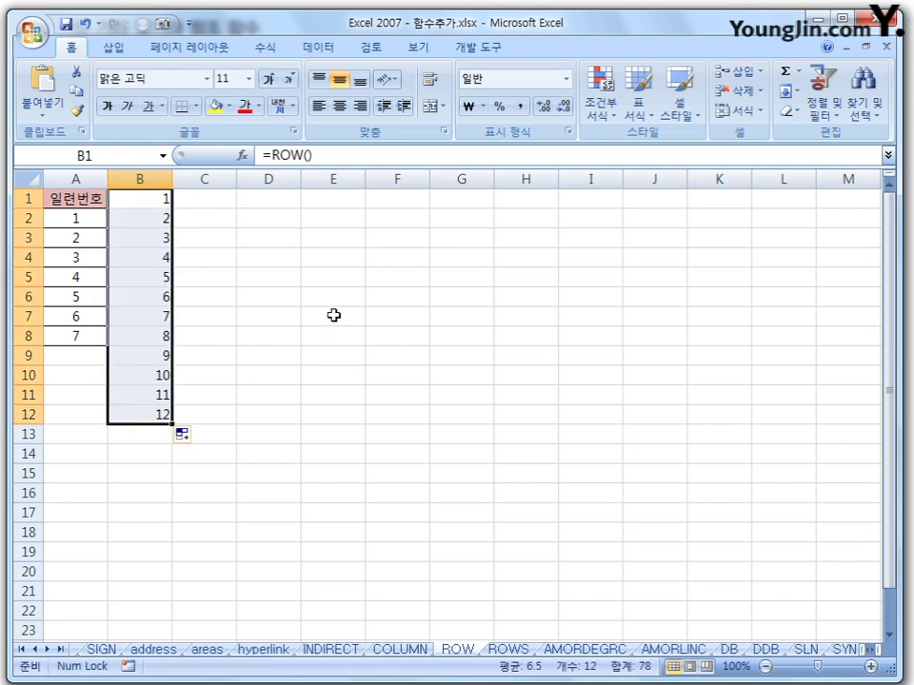
Highlight rows 1–12 one by one to compare row numbers with column B's results
click(25, 198)
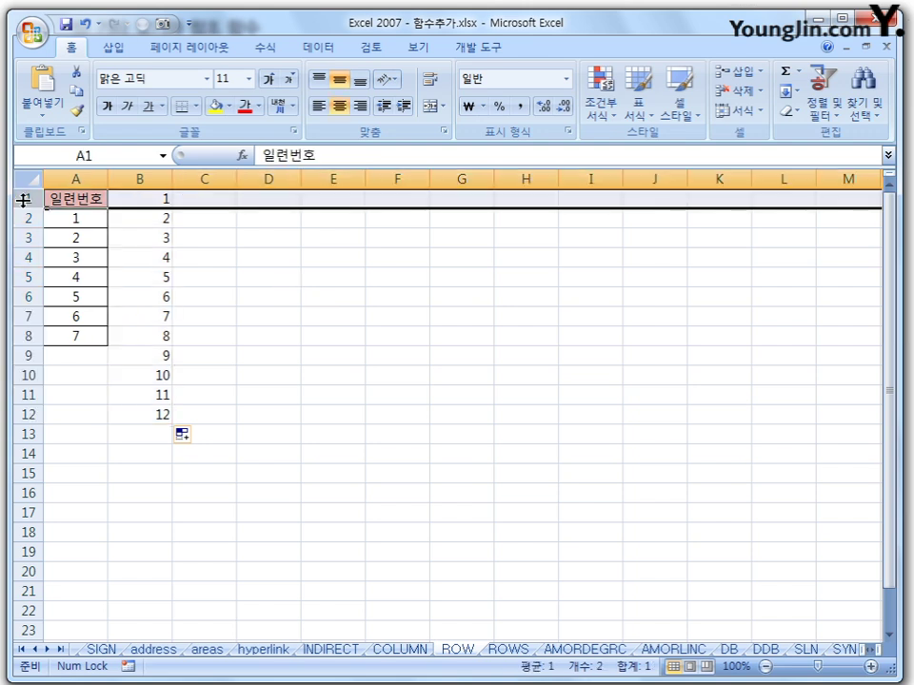
click(27, 218)
click(27, 238)
click(27, 257)
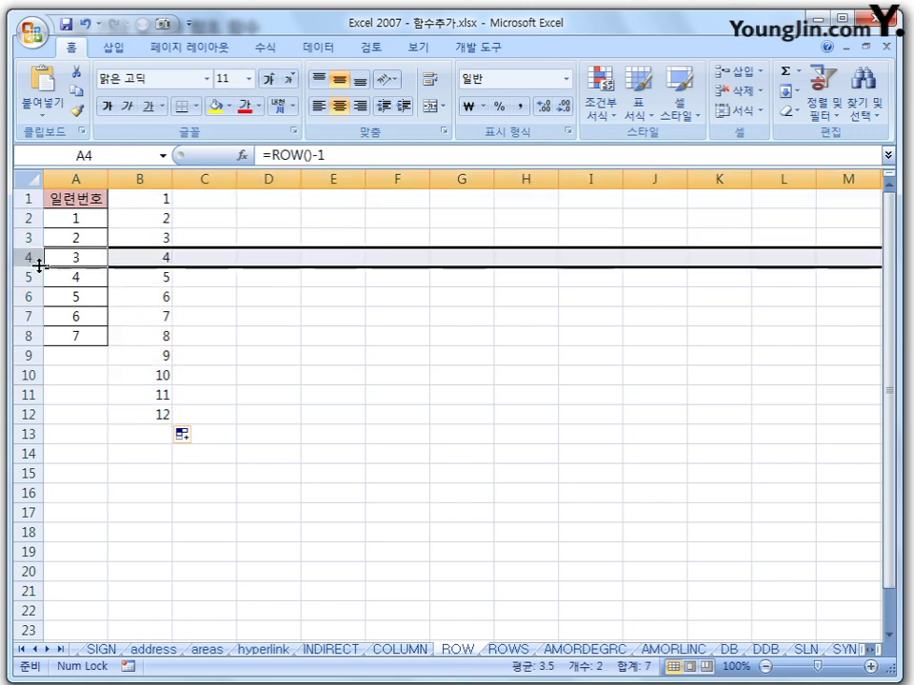
click(30, 277)
click(26, 296)
click(27, 316)
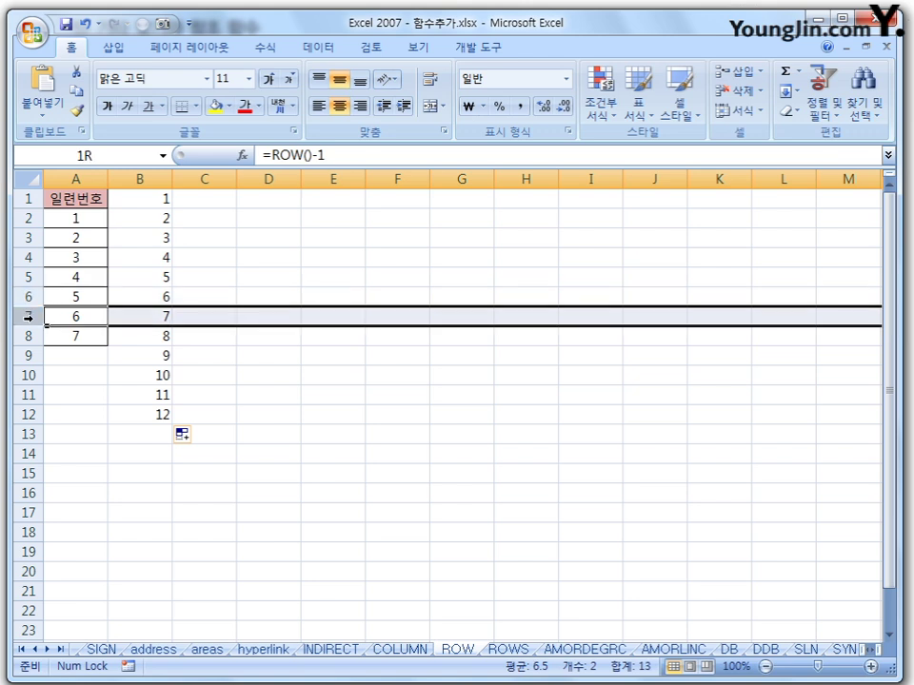
click(26, 336)
click(34, 360)
click(34, 379)
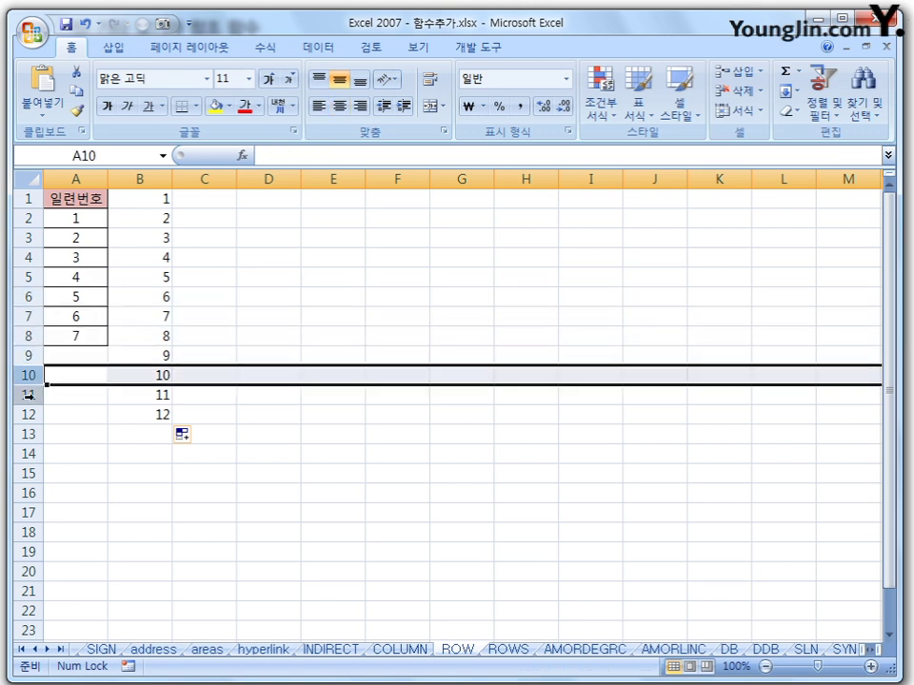
click(31, 396)
drag(35, 422, 35, 420)
click(333, 298)
Select B1:B12 and delete the =ROW() results
click(136, 198)
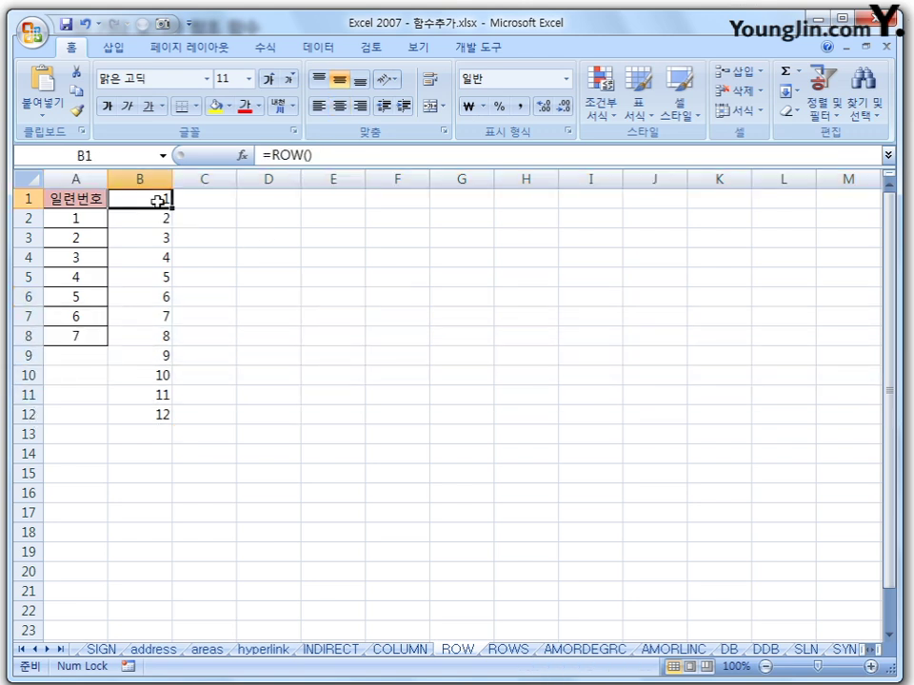
click(269, 262)
drag(152, 198, 152, 414)
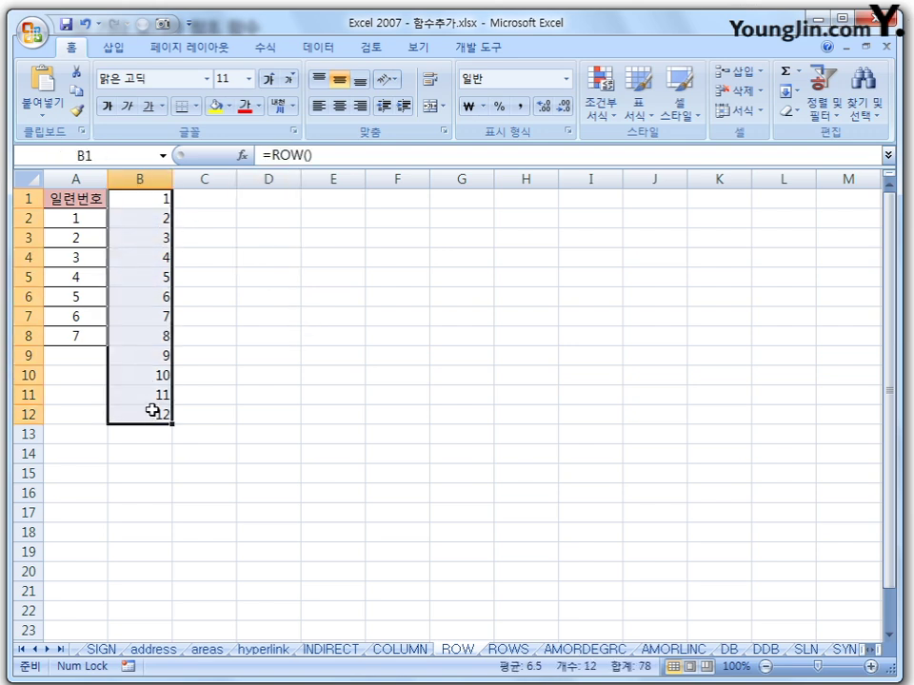
key(Delete)
click(331, 281)
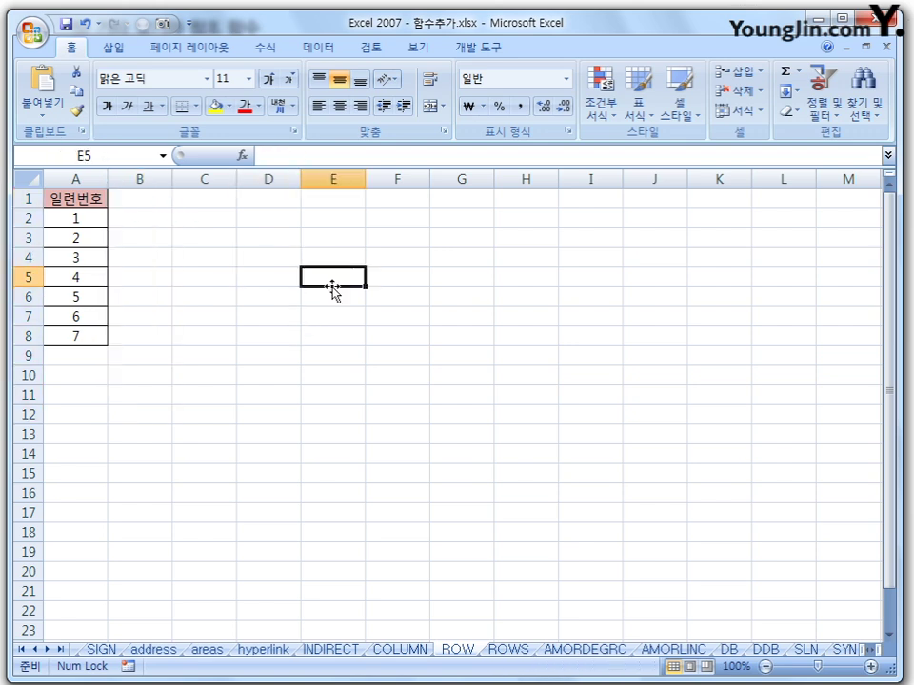
Re-confirm =ROW()-1 in A2 and fill it down to A13, giving serial numbers 1–12
click(84, 223)
click(95, 198)
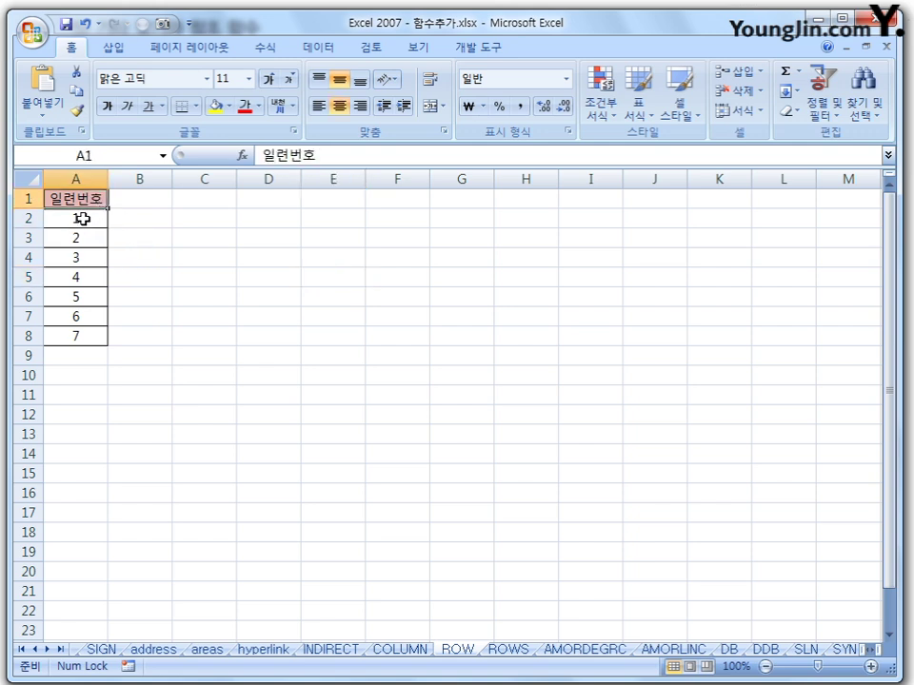
click(84, 219)
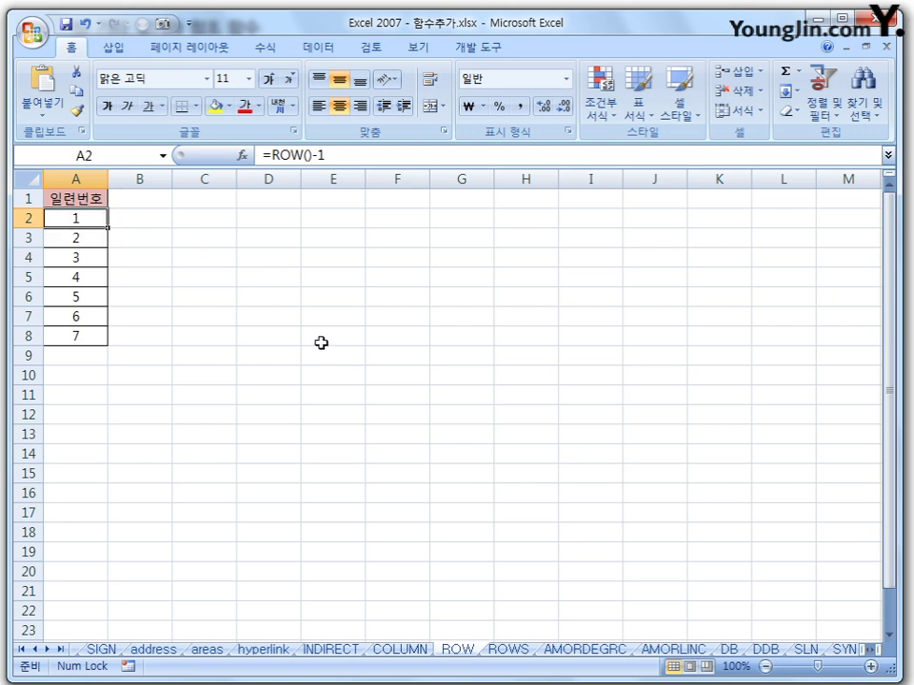
key(F2)
key(Left)
key(Left)
key(Left)
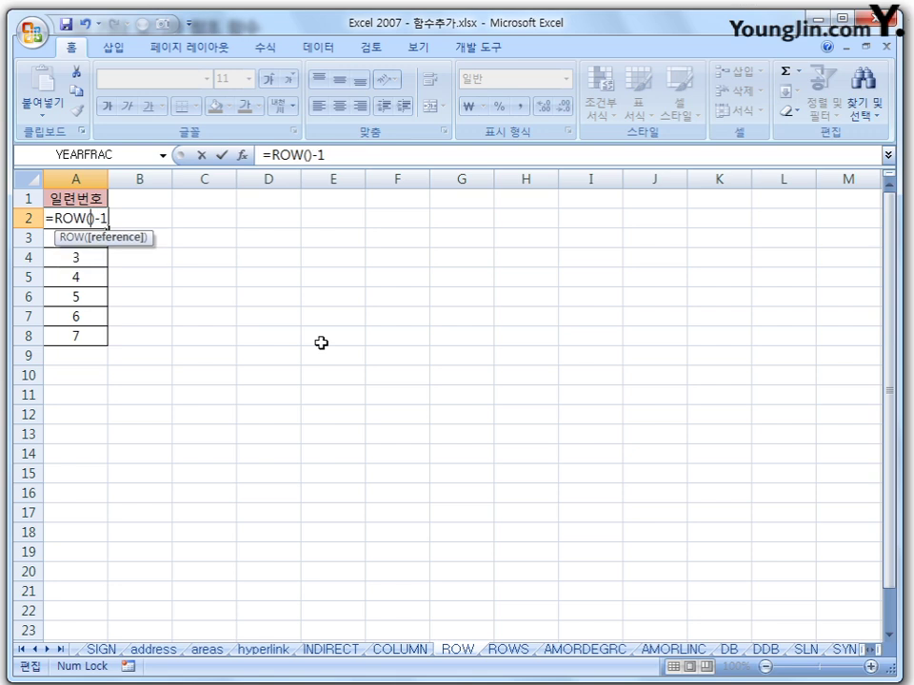
key(Return)
key(Up)
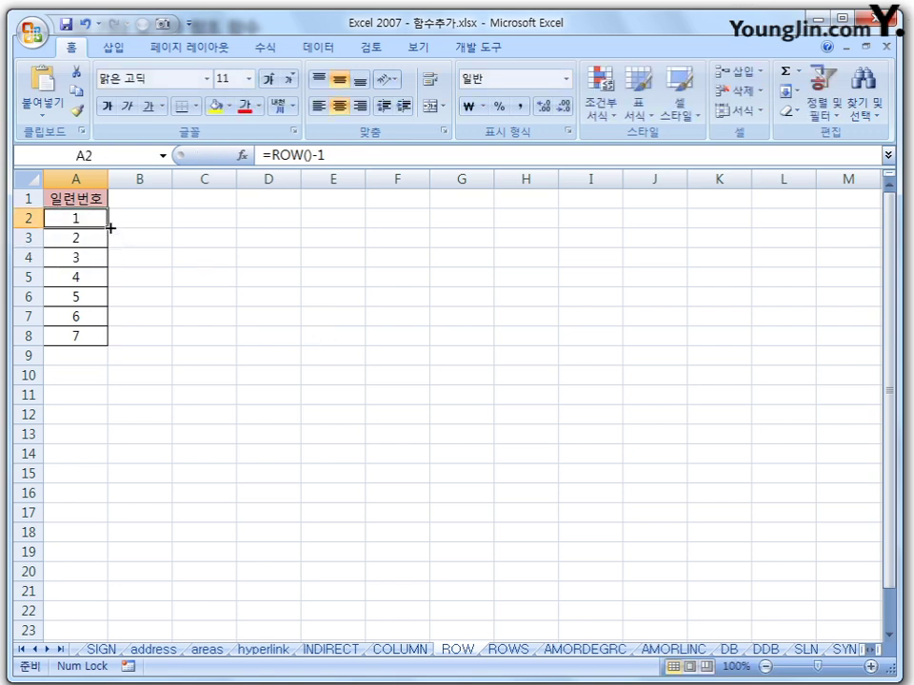
drag(108, 228, 116, 443)
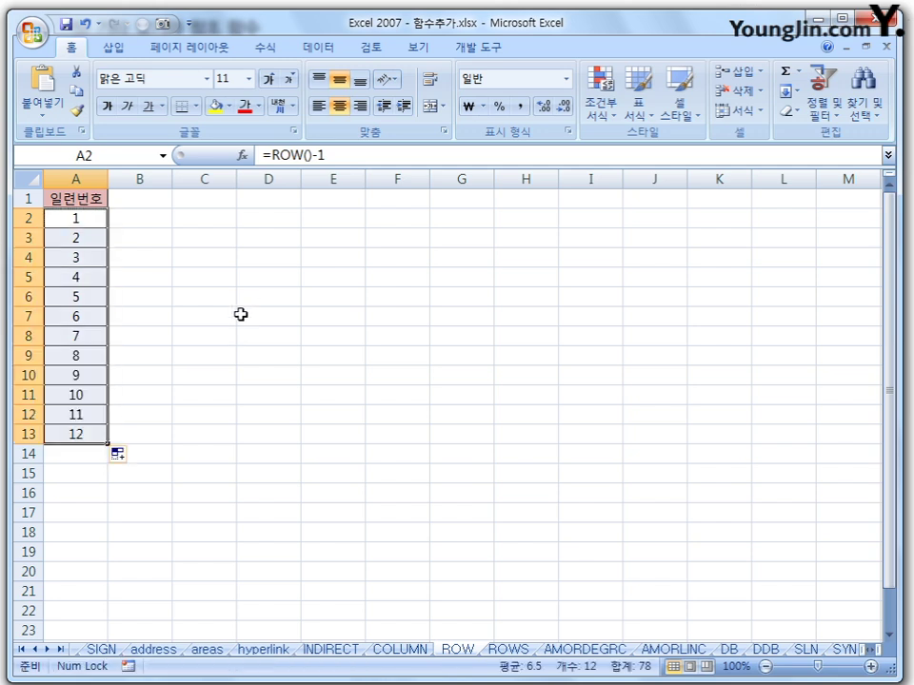
click(240, 317)
click(91, 225)
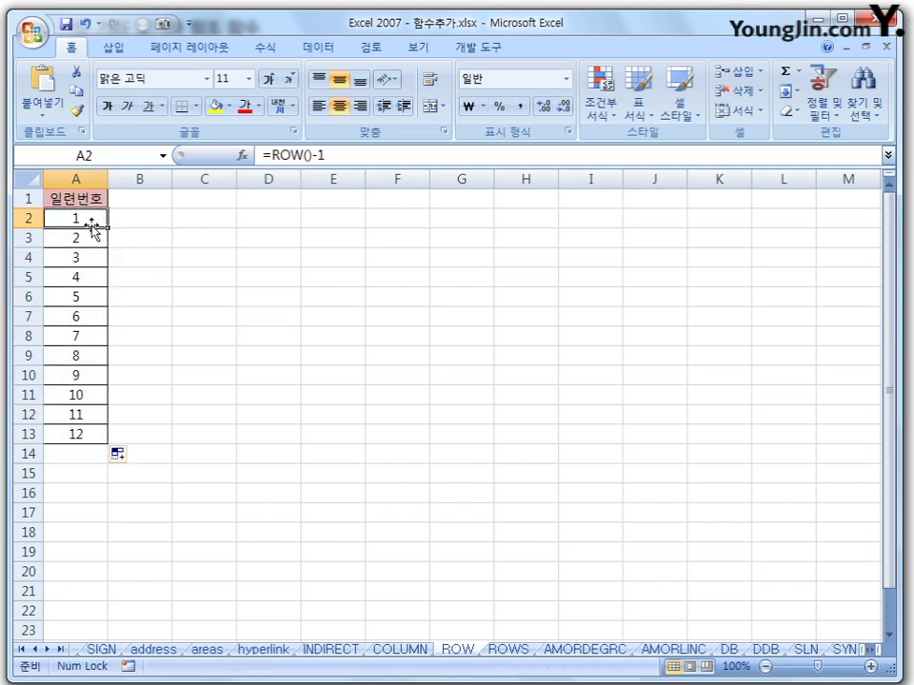
click(153, 217)
Type 1 and 2 in B2:B3, fill the series to B13, and copy the 일련번호 header into B1
text(1)
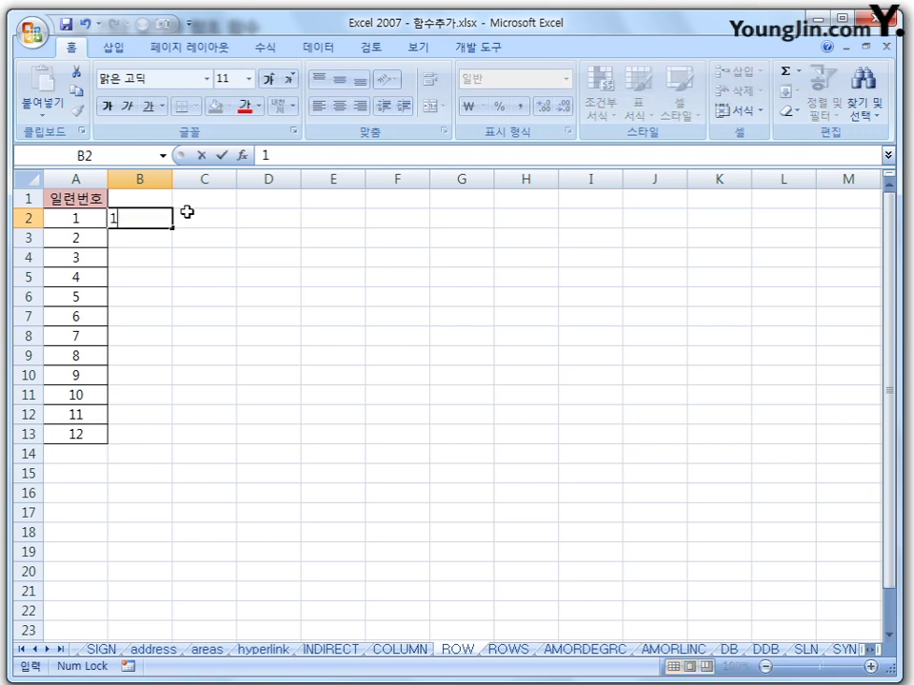
key(Return)
text(2)
key(Return)
drag(143, 223, 139, 437)
click(302, 317)
click(87, 201)
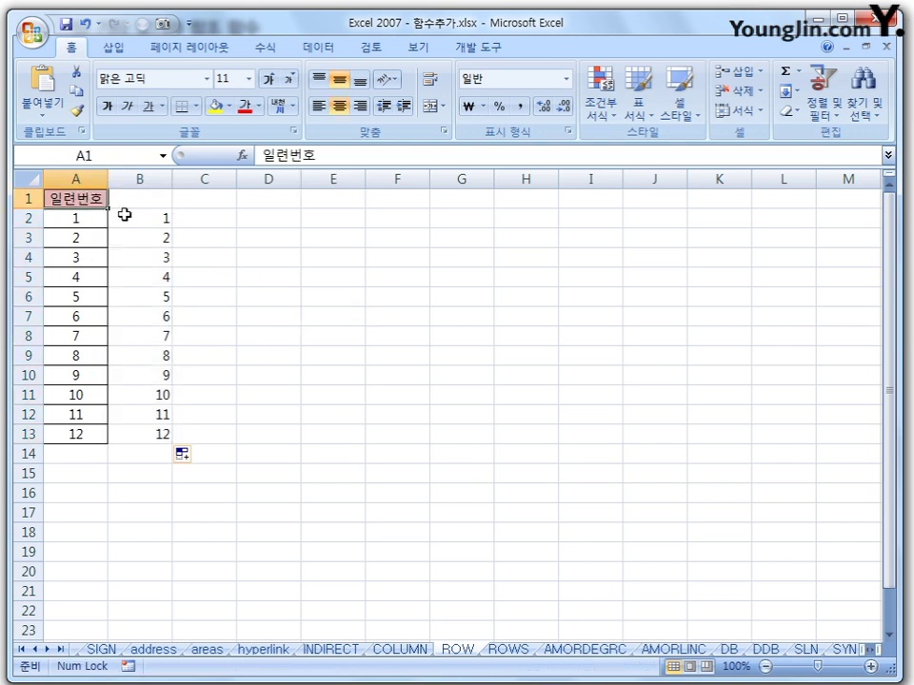
drag(111, 207, 157, 201)
click(269, 238)
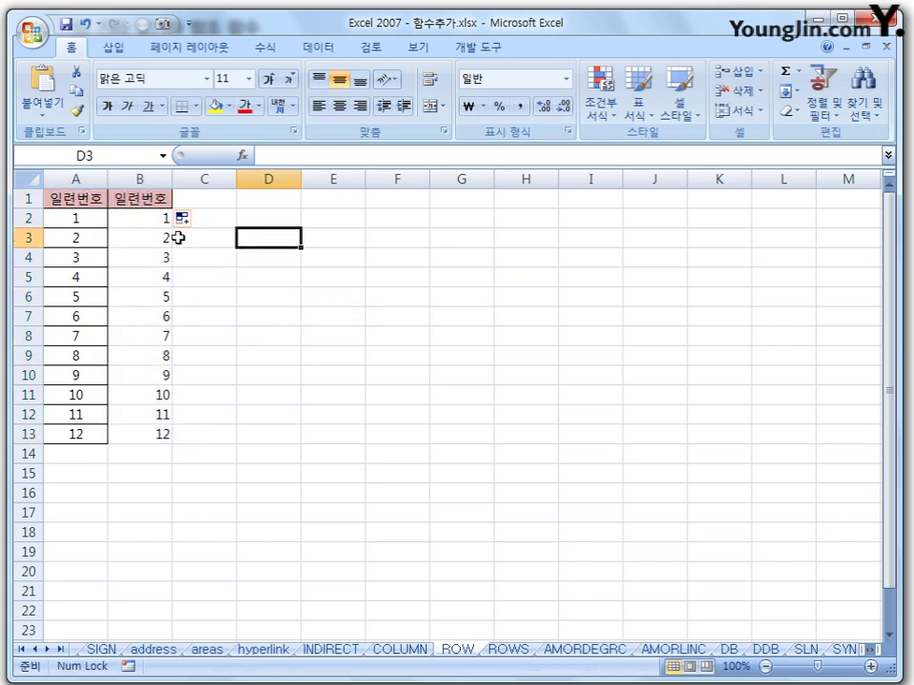
Compare column A's =ROW()-1 formulas with the plain typed values in column B
click(140, 218)
click(397, 336)
click(92, 217)
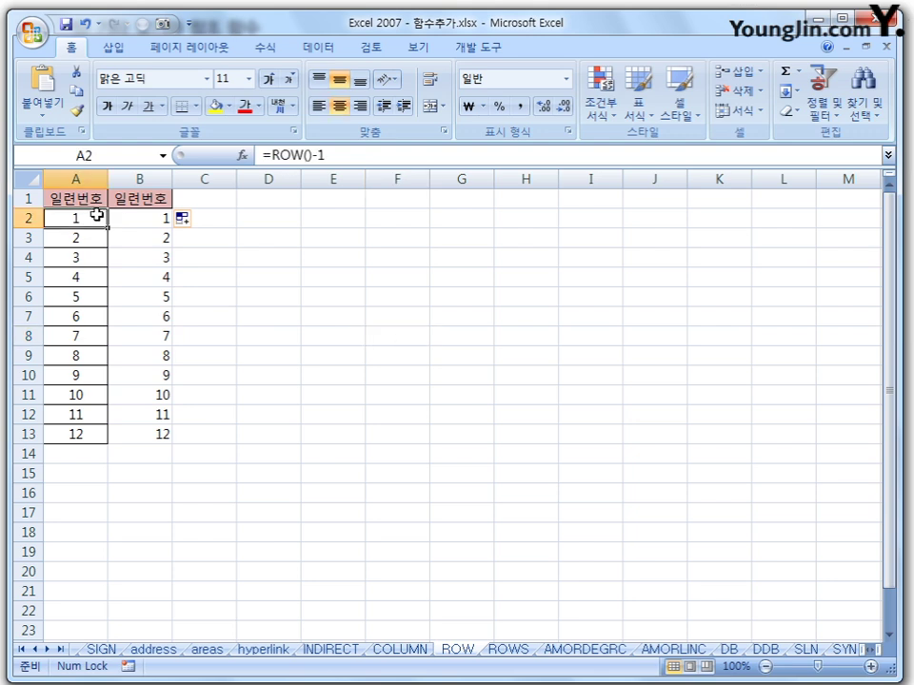
click(134, 218)
click(76, 238)
click(134, 238)
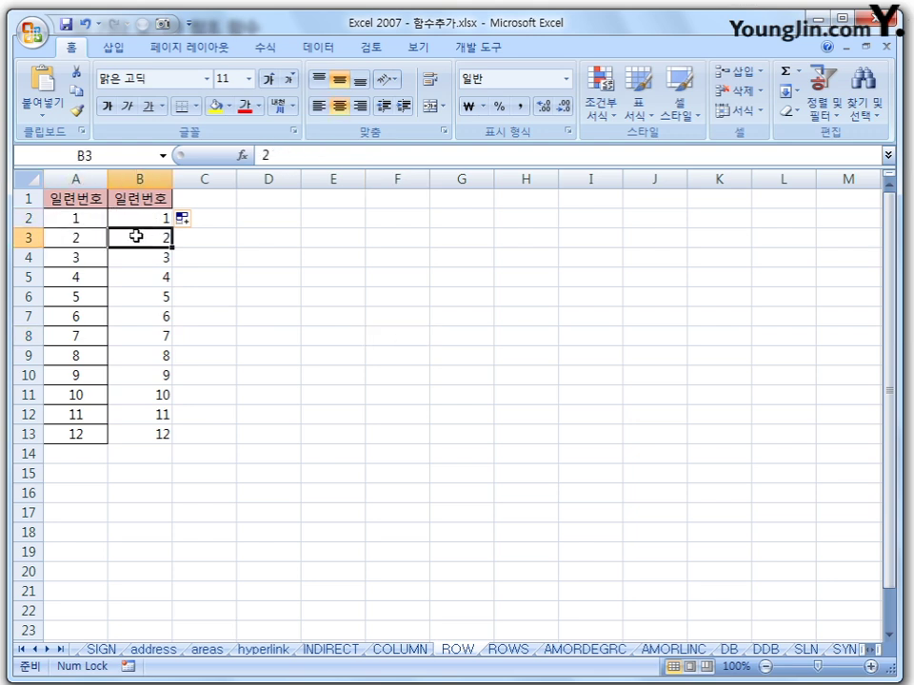
click(244, 375)
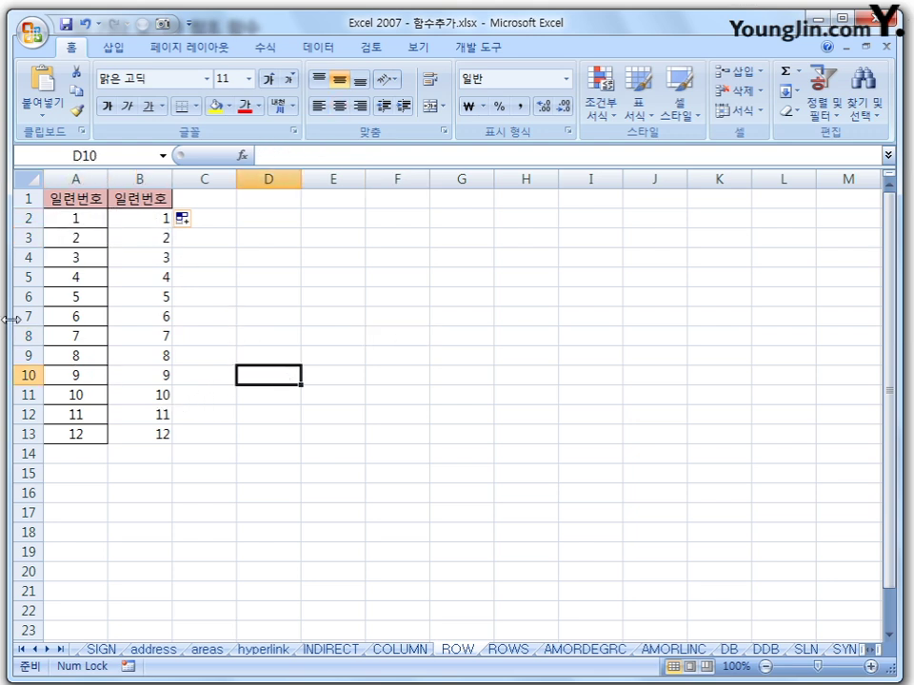
Delete rows 6–8 and check that column A renumbers continuously down to 9
drag(27, 297, 26, 335)
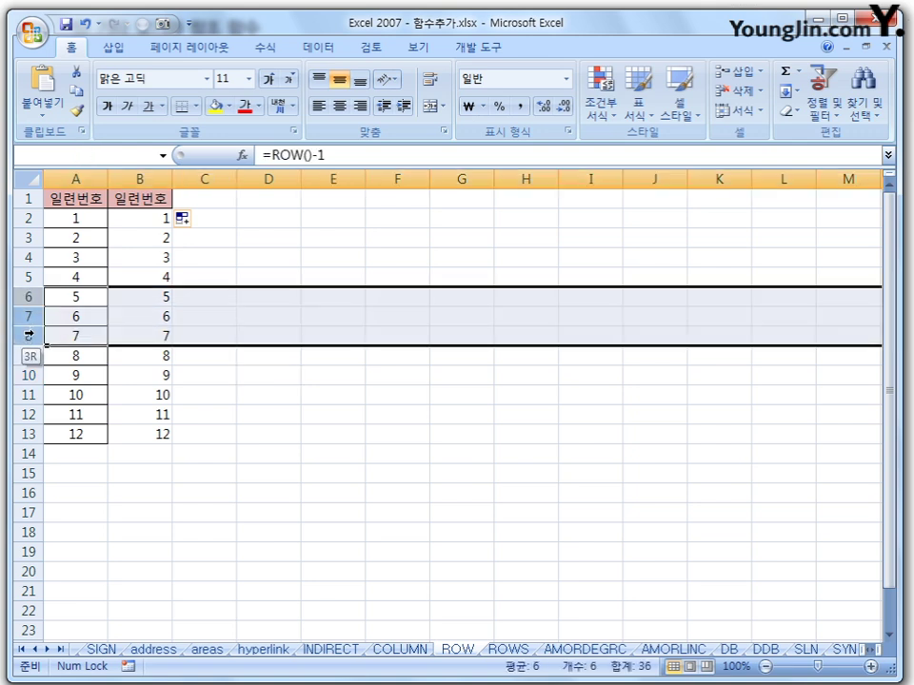
right_click(27, 316)
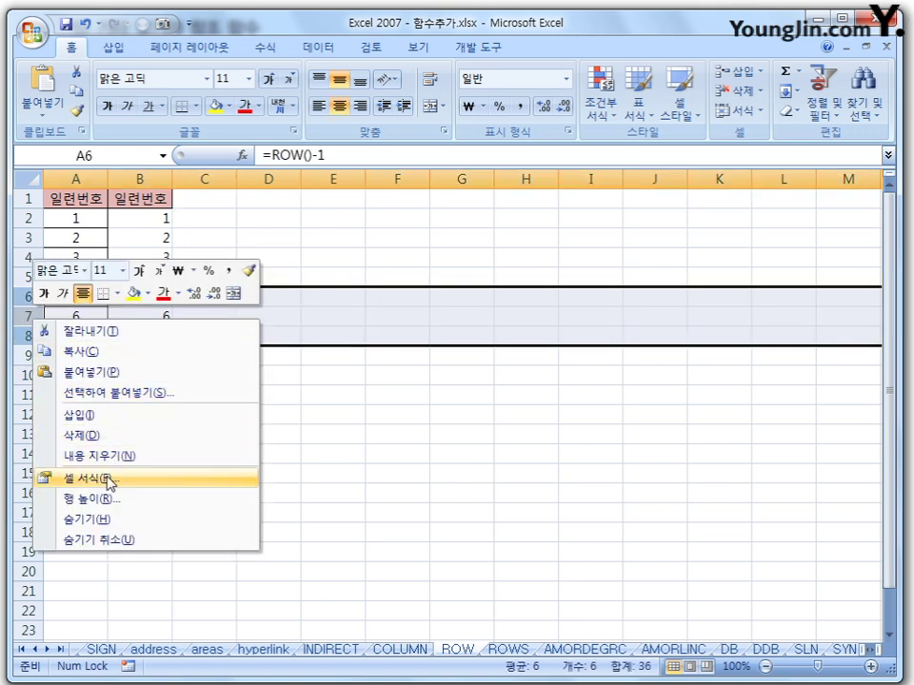
click(116, 433)
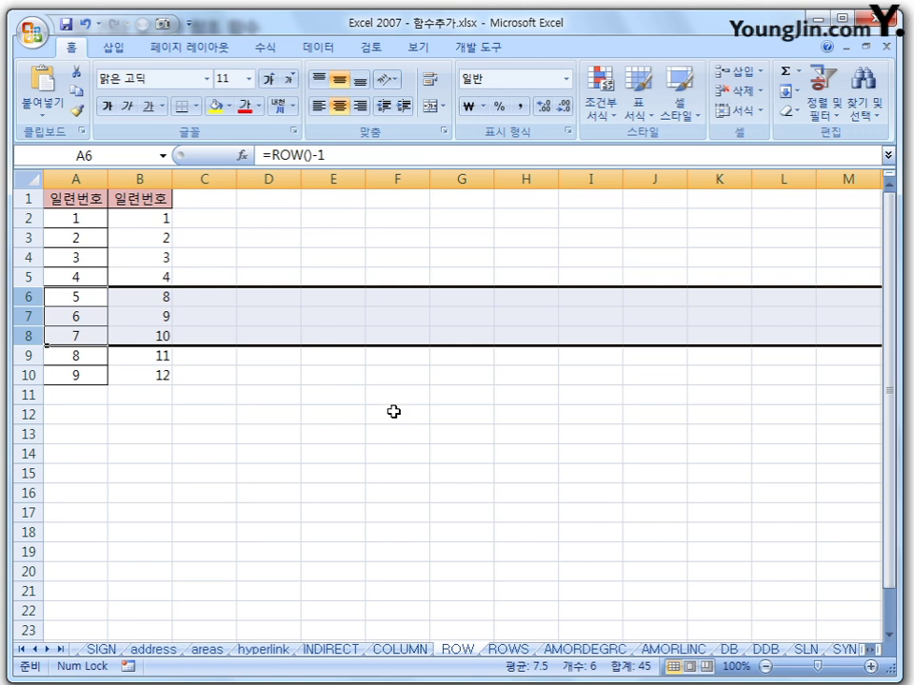
click(393, 411)
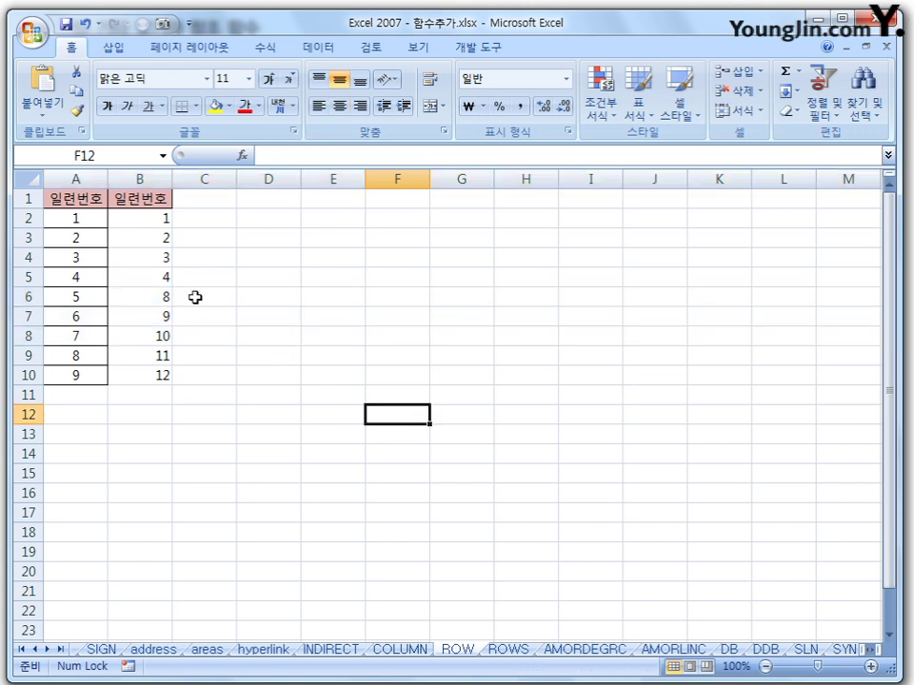
click(100, 228)
click(92, 240)
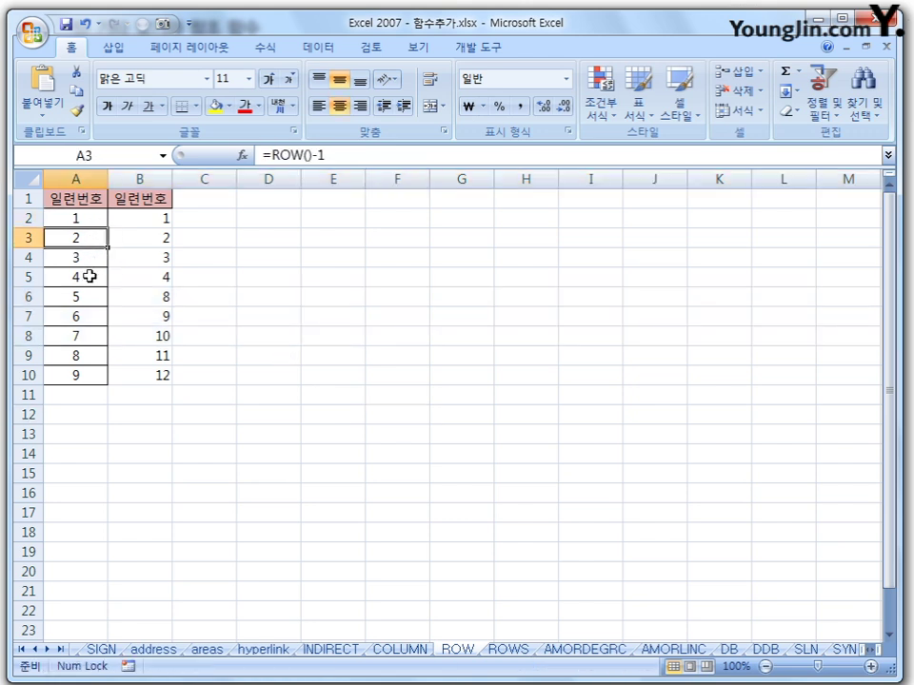
click(89, 278)
click(90, 317)
click(90, 333)
click(86, 354)
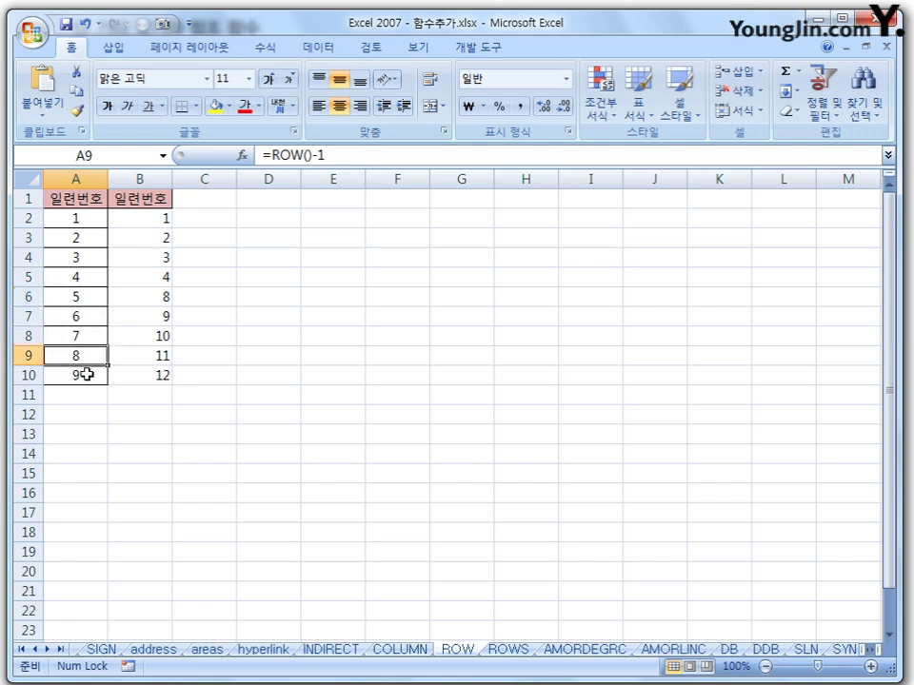
click(88, 373)
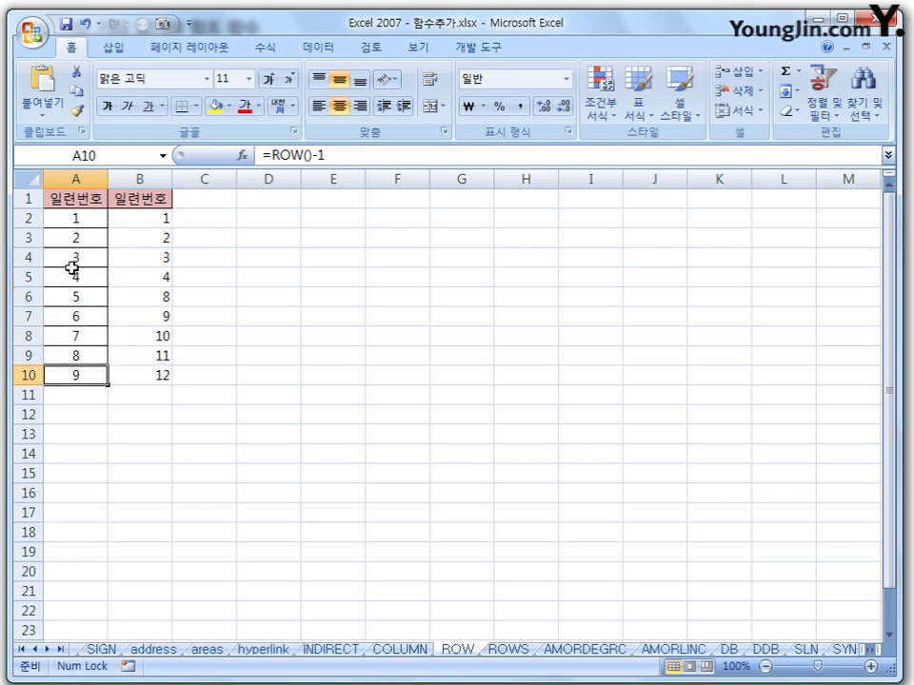
Contrast B5:B6 jumping from 4 to 8 with A5:A6's unbroken =ROW()-1 numbering
click(164, 297)
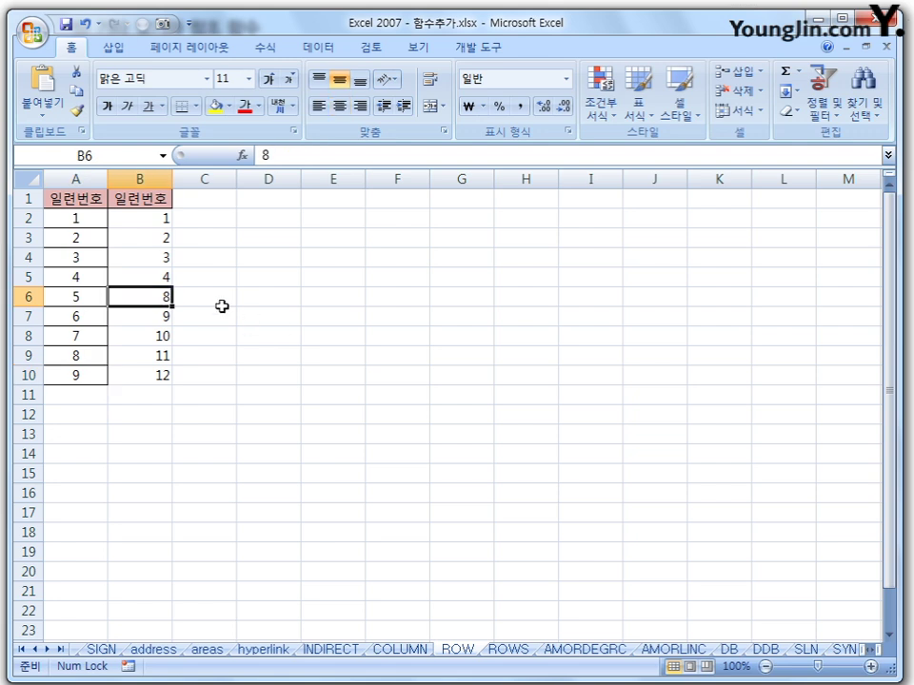
drag(155, 273, 153, 296)
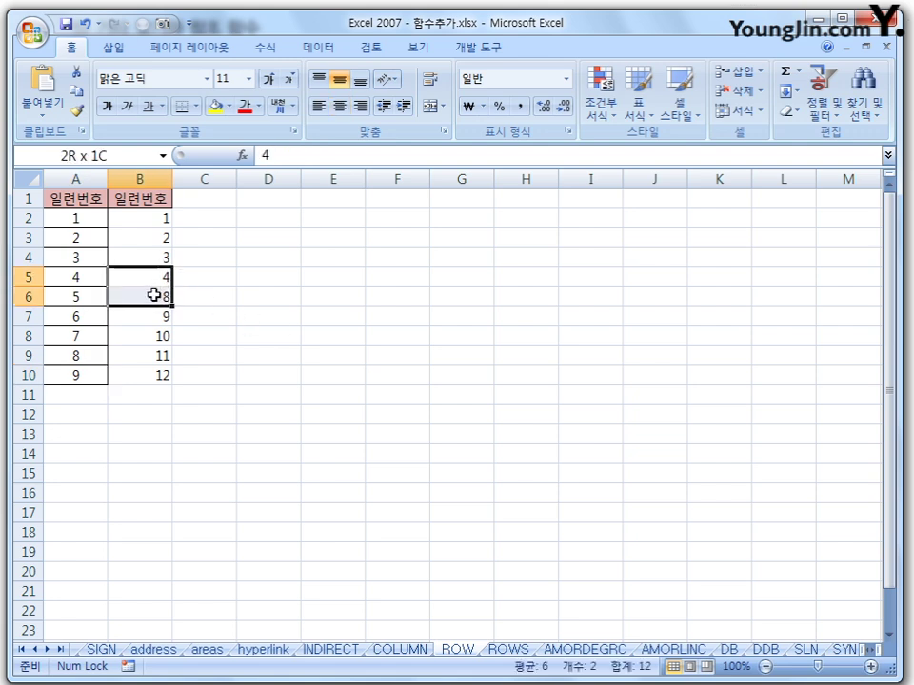
click(327, 303)
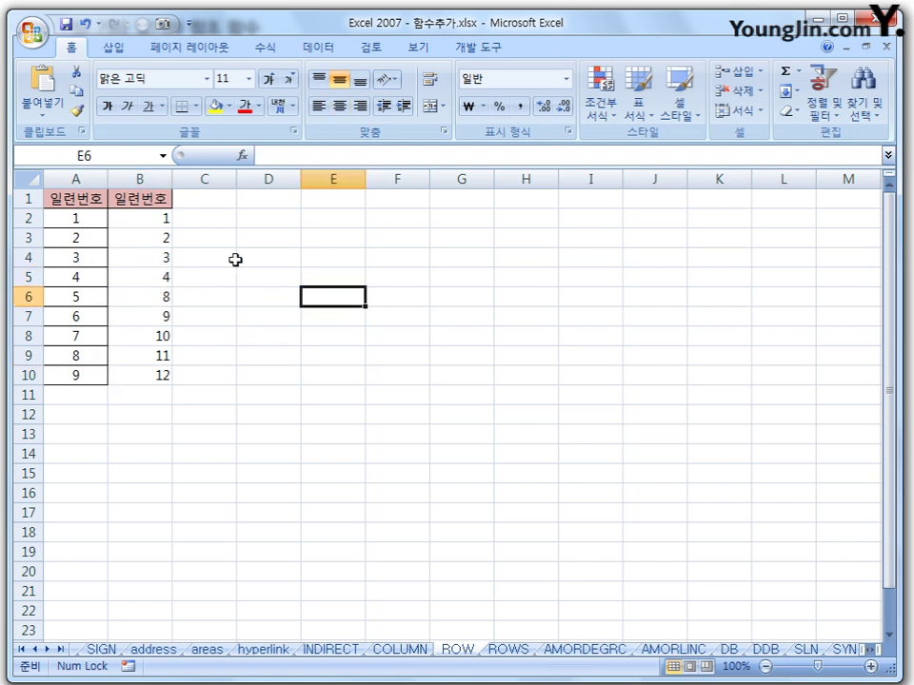
click(89, 292)
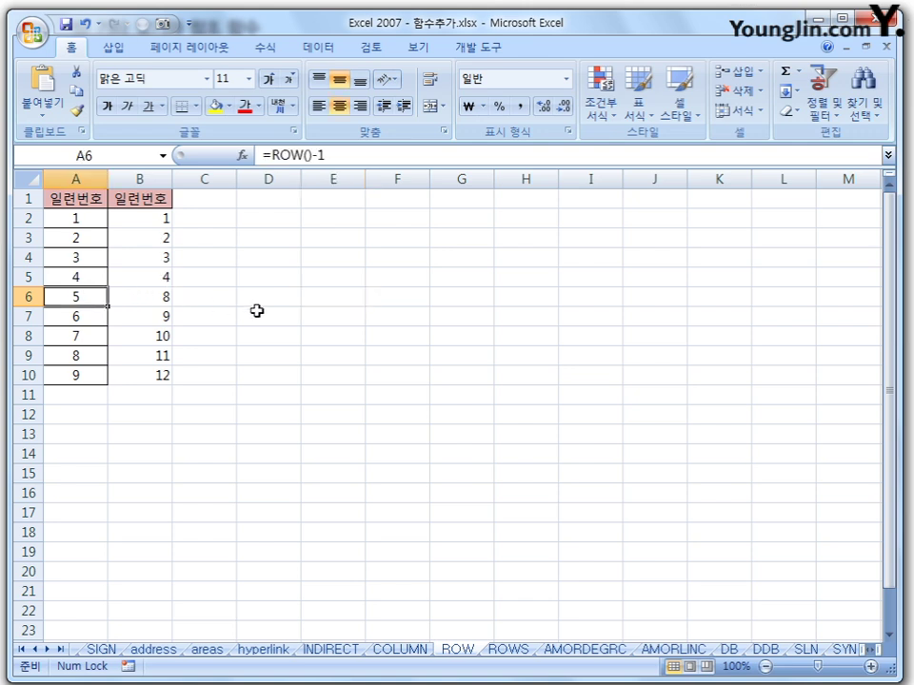
click(96, 223)
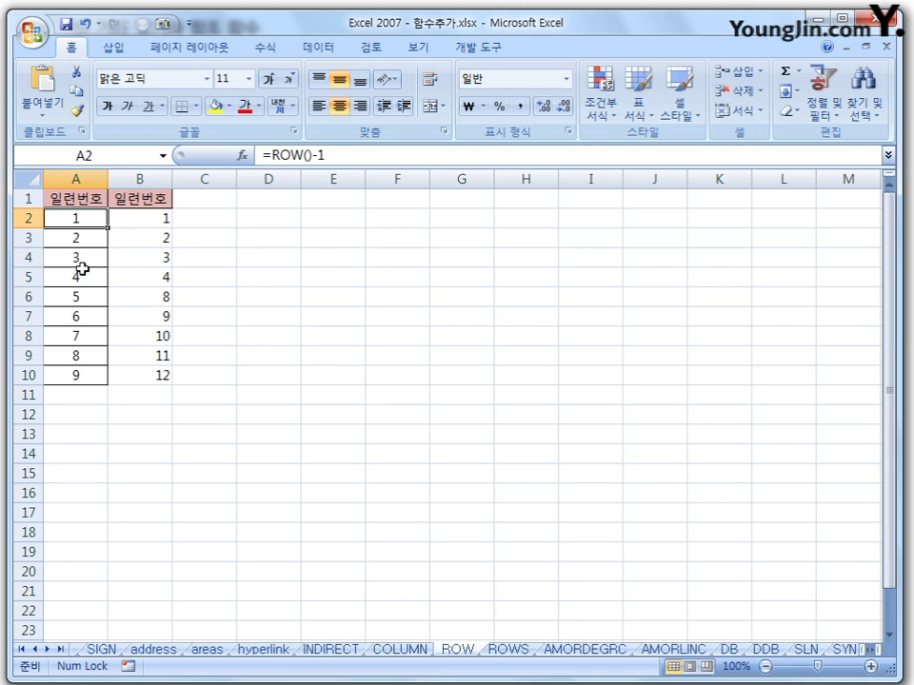
drag(80, 273, 77, 288)
click(267, 290)
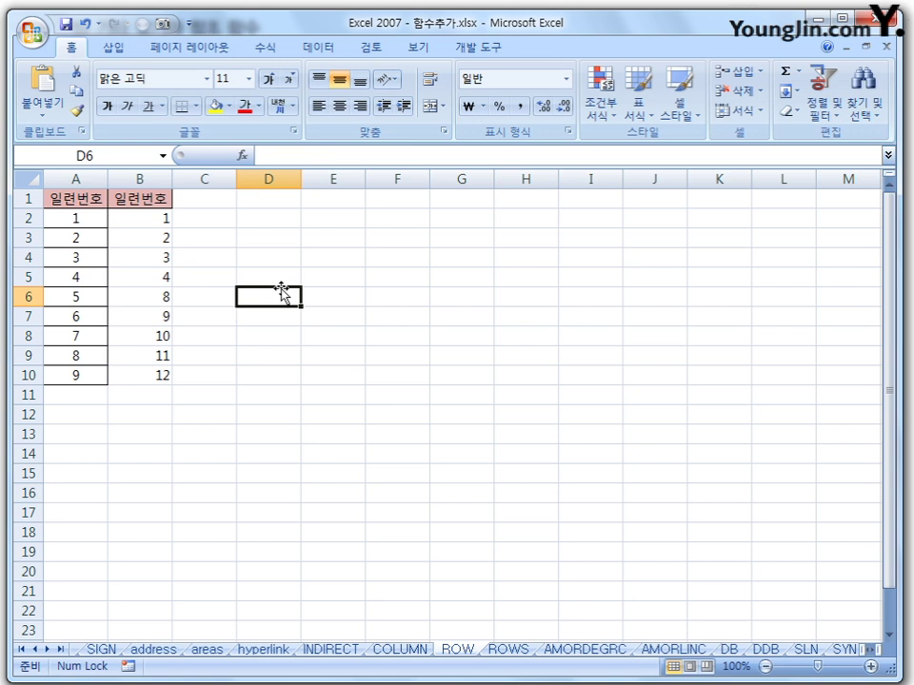
drag(138, 277, 143, 295)
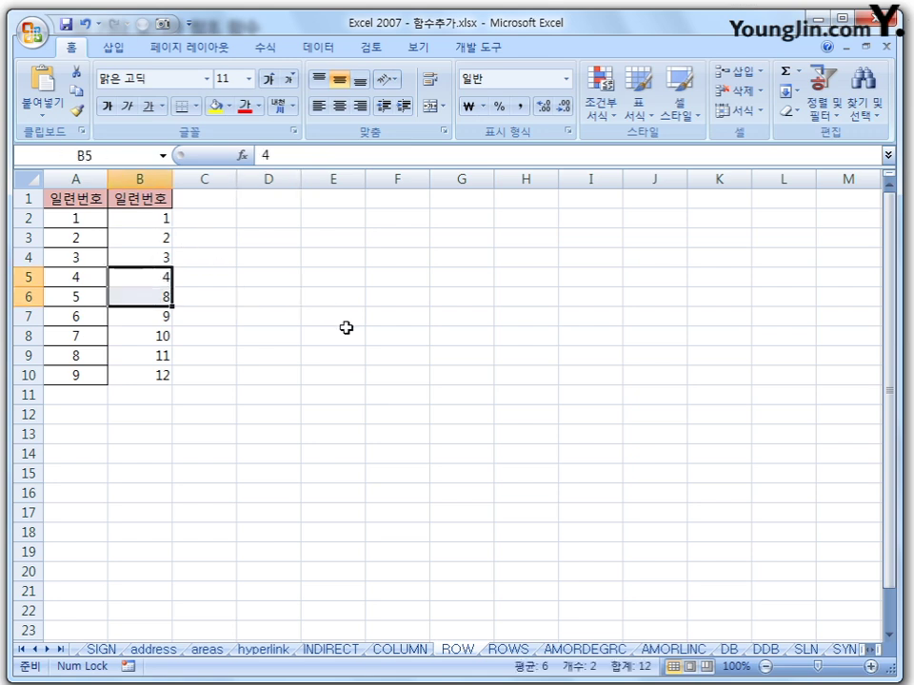
click(346, 331)
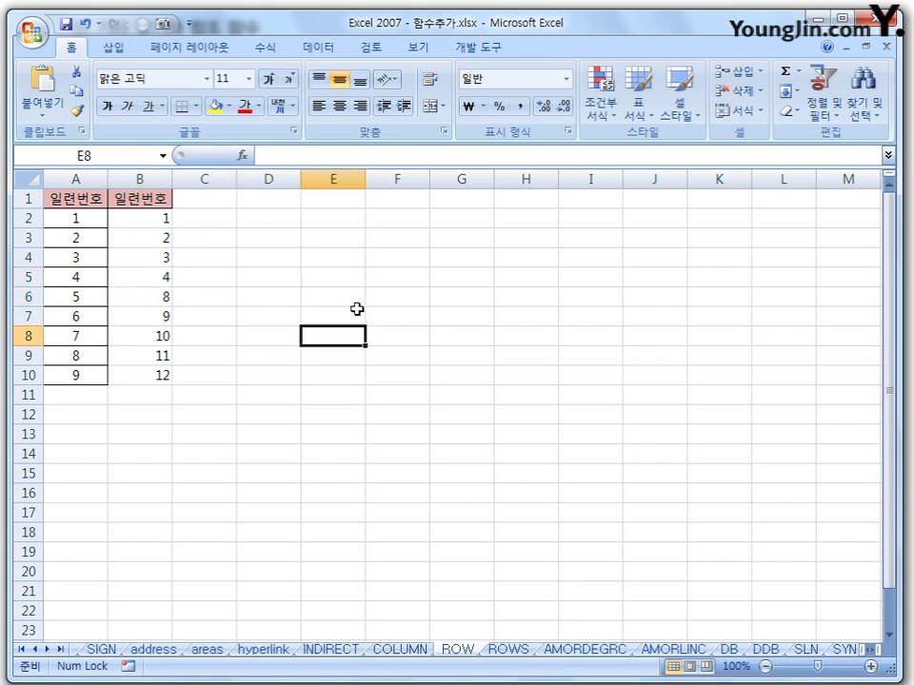
click(523, 651)
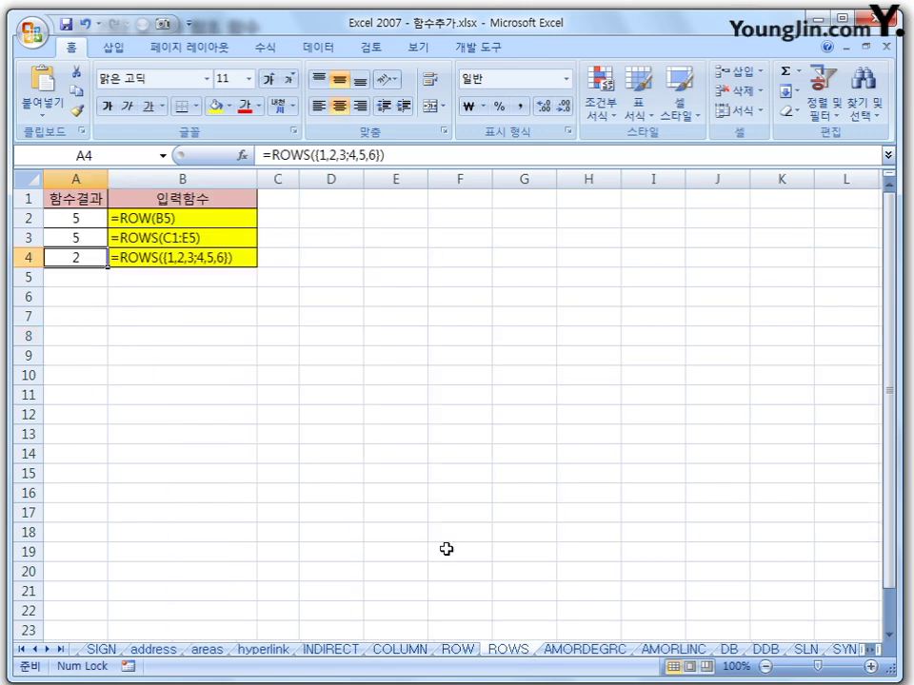
click(75, 218)
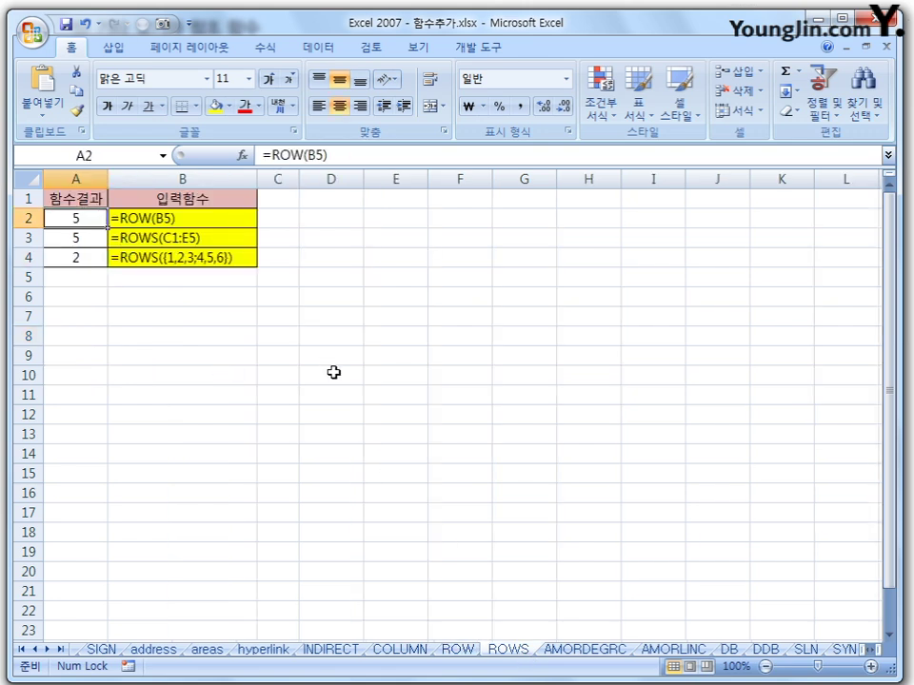
click(173, 278)
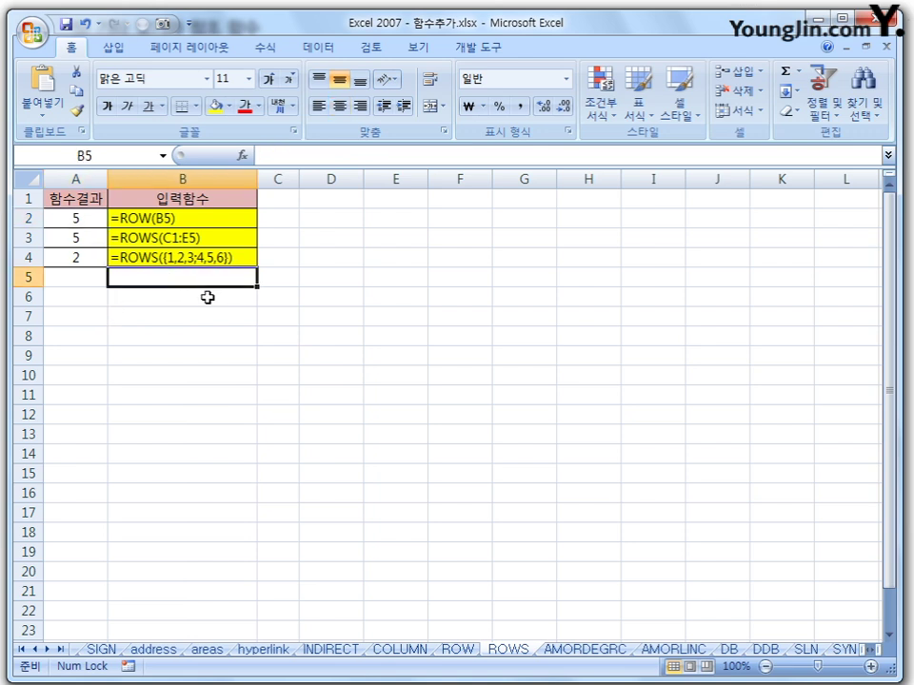
click(93, 224)
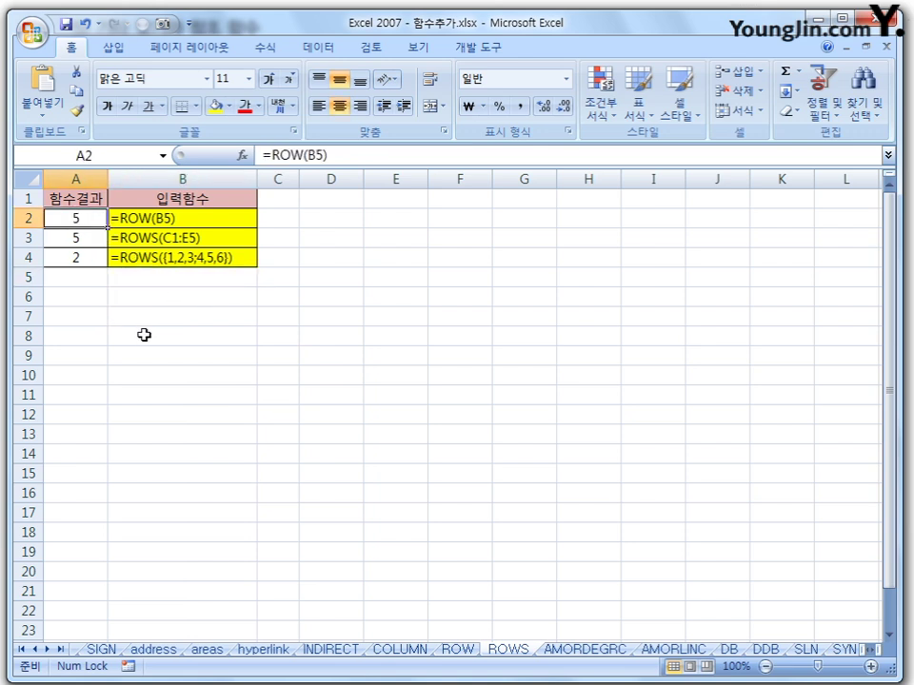
click(86, 242)
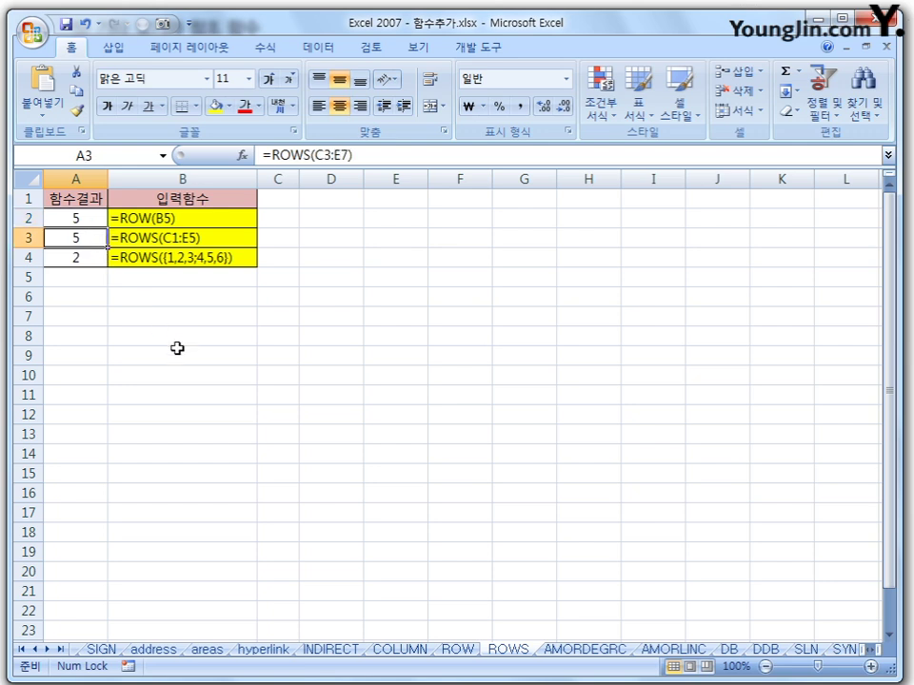
key(F2)
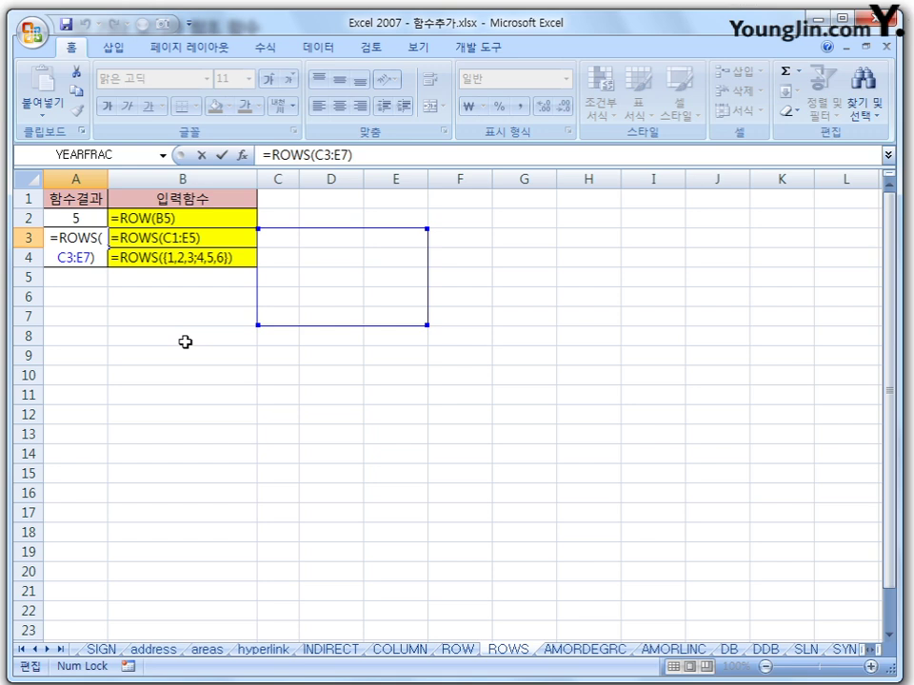
key(Return)
key(Up)
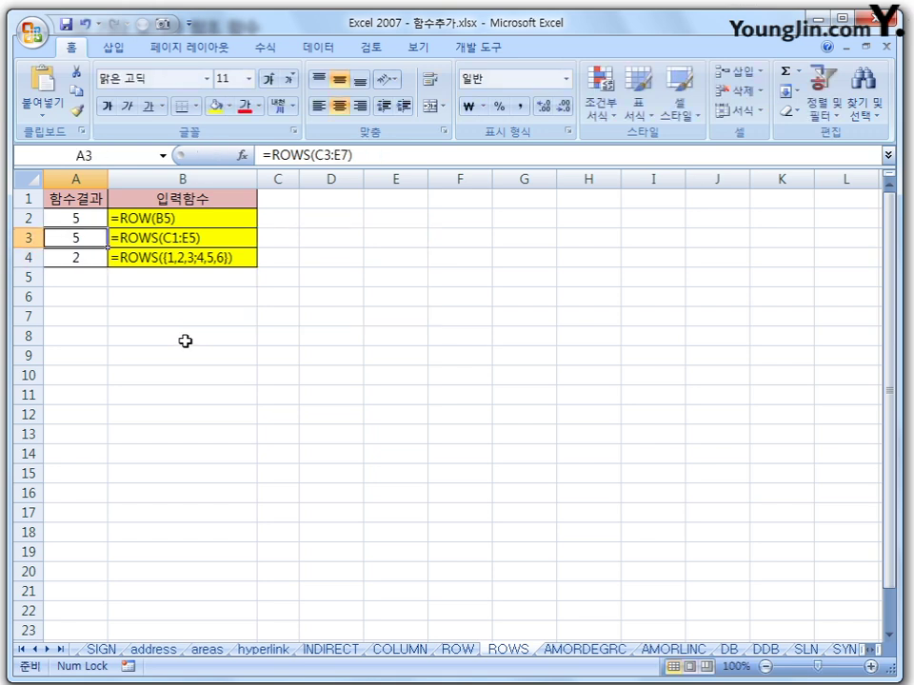
key(F2)
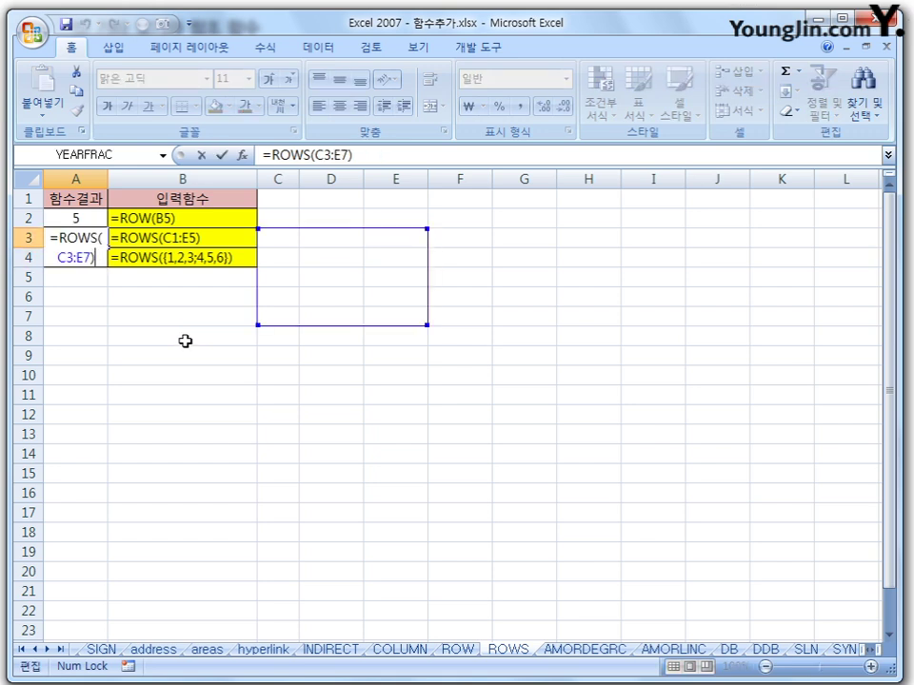
key(Return)
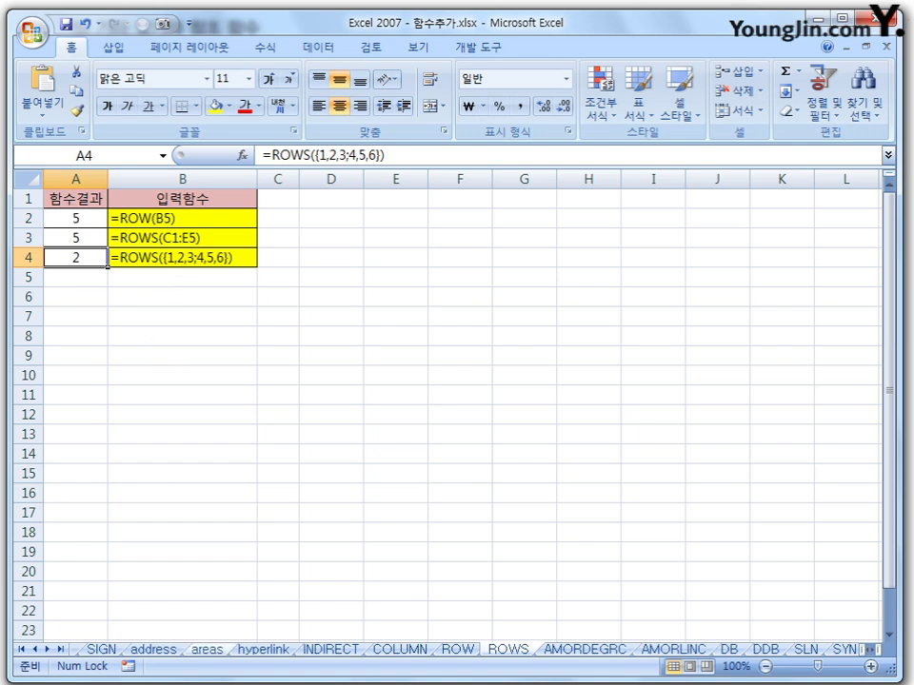
click(457, 649)
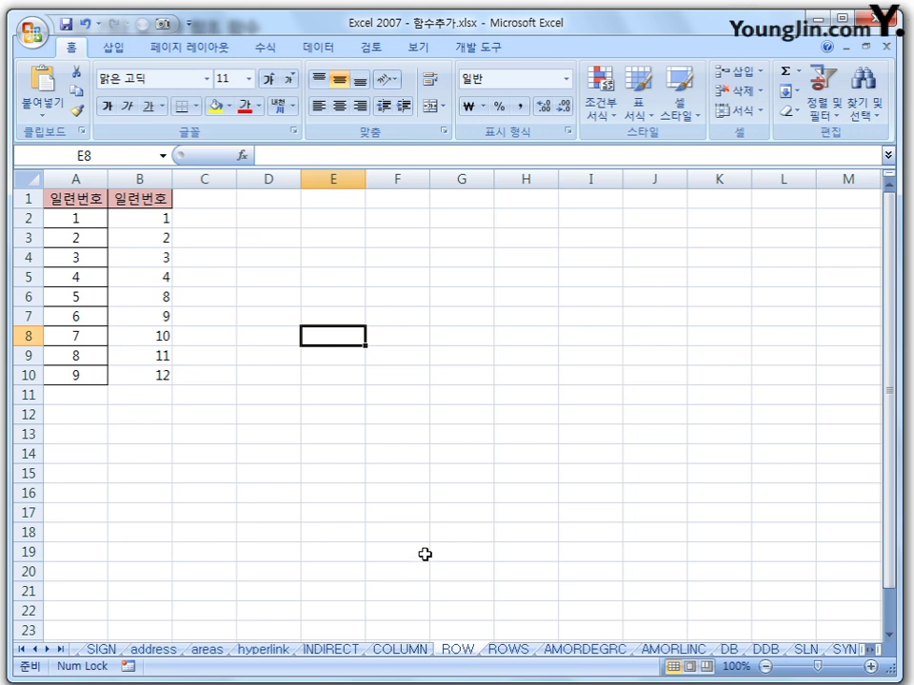